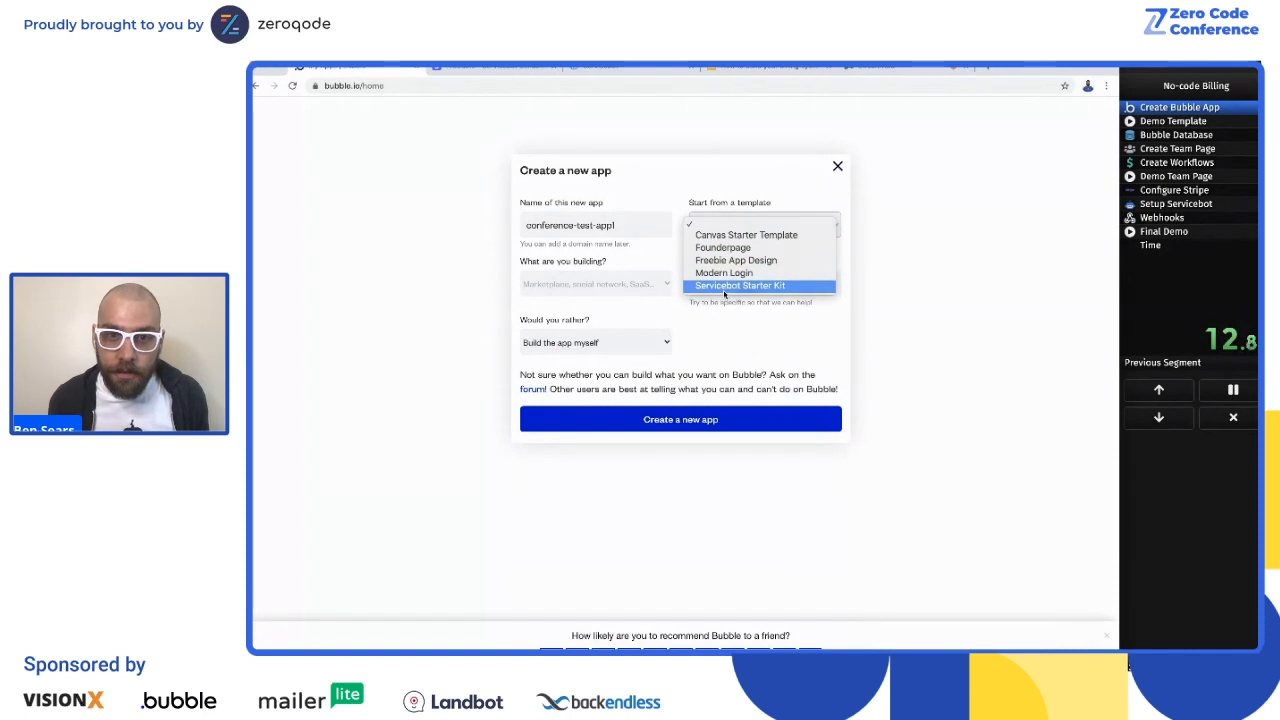
Step: Create the app conference-test-app1 from the Servicebot Starter Kit template and open its preview
left_click(695, 462)
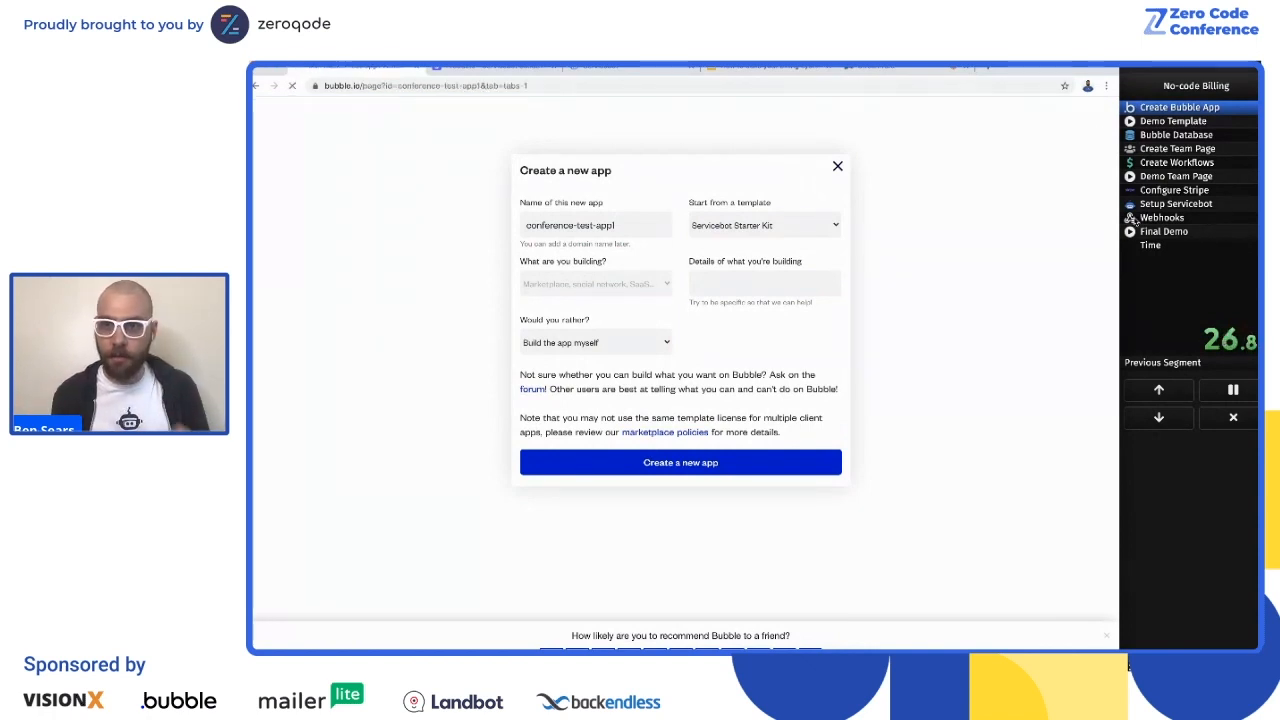
left_click(1185, 208)
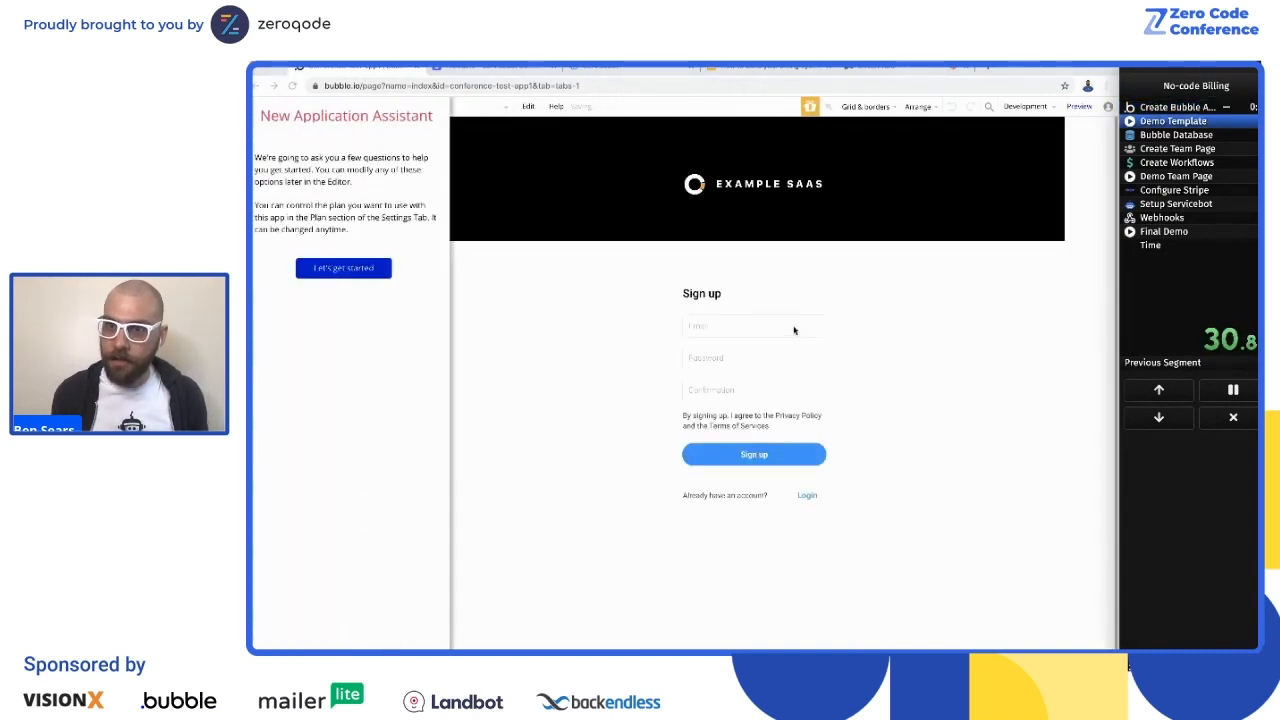
left_click(506, 258)
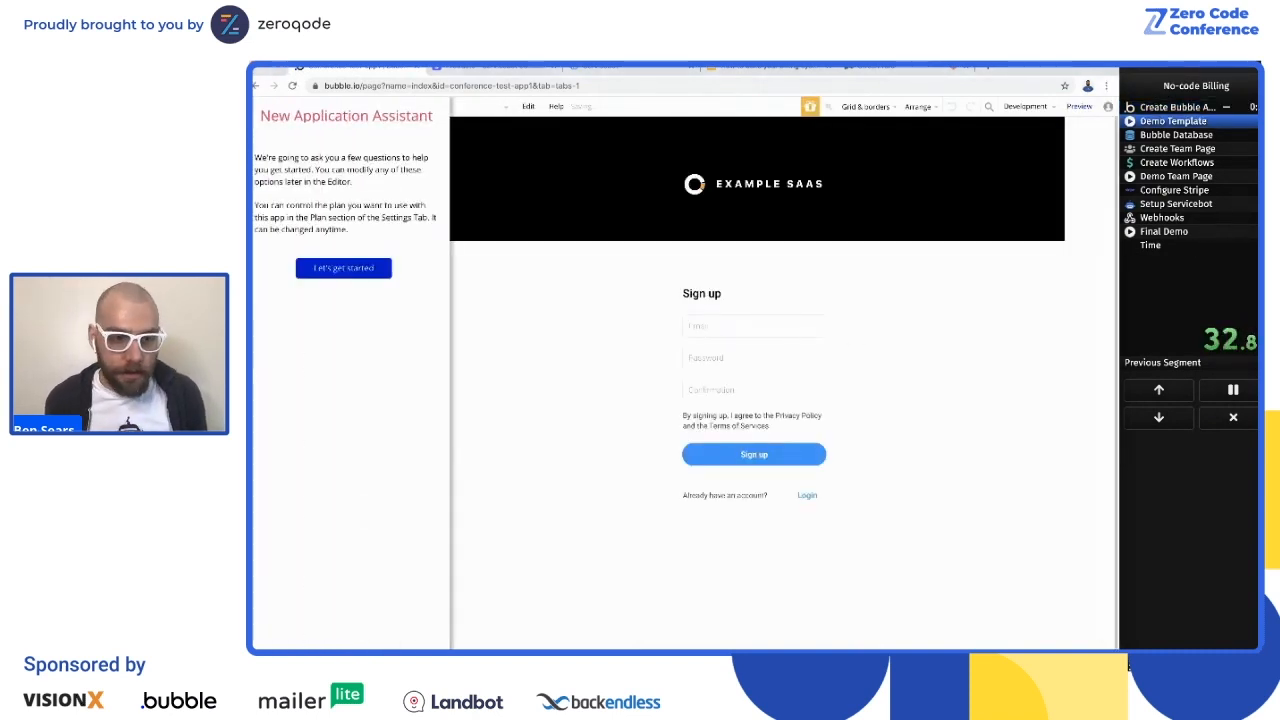
left_click(1079, 106)
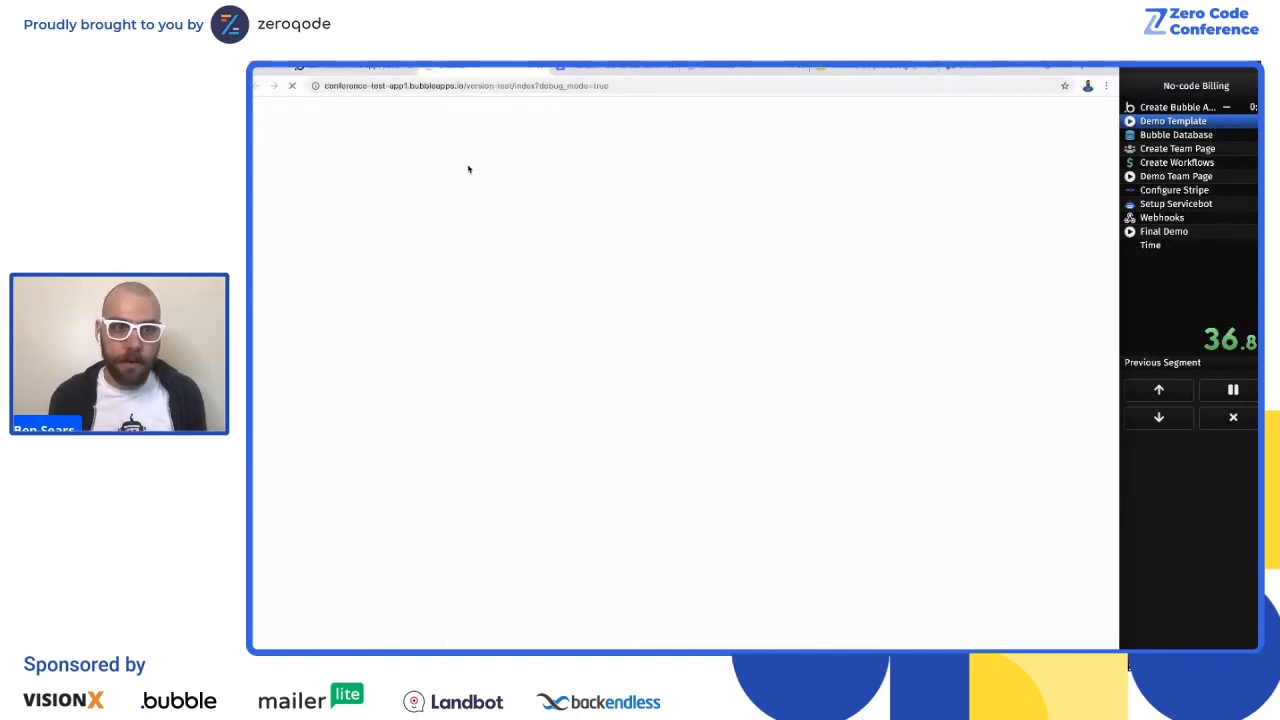
Step: Try to sign up on the preview page with a test email, an account password and its confirmation
left_click(631, 306)
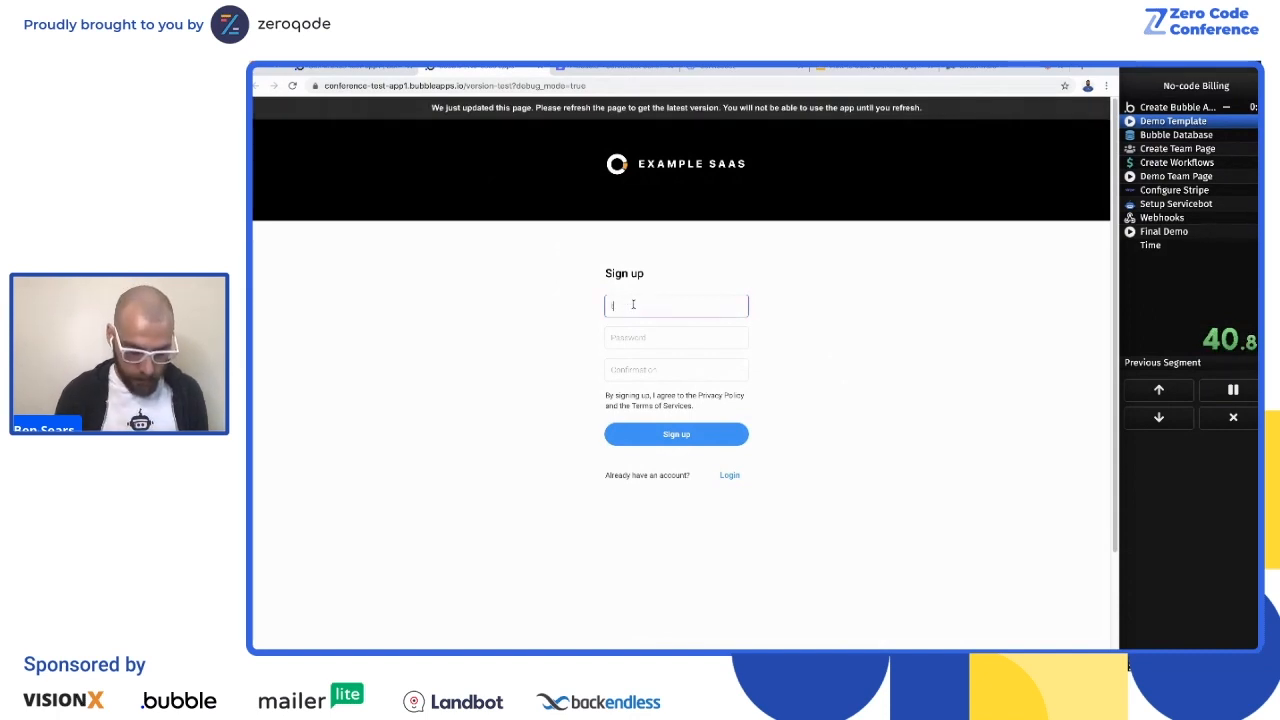
type("tester@account123@gmail.c")
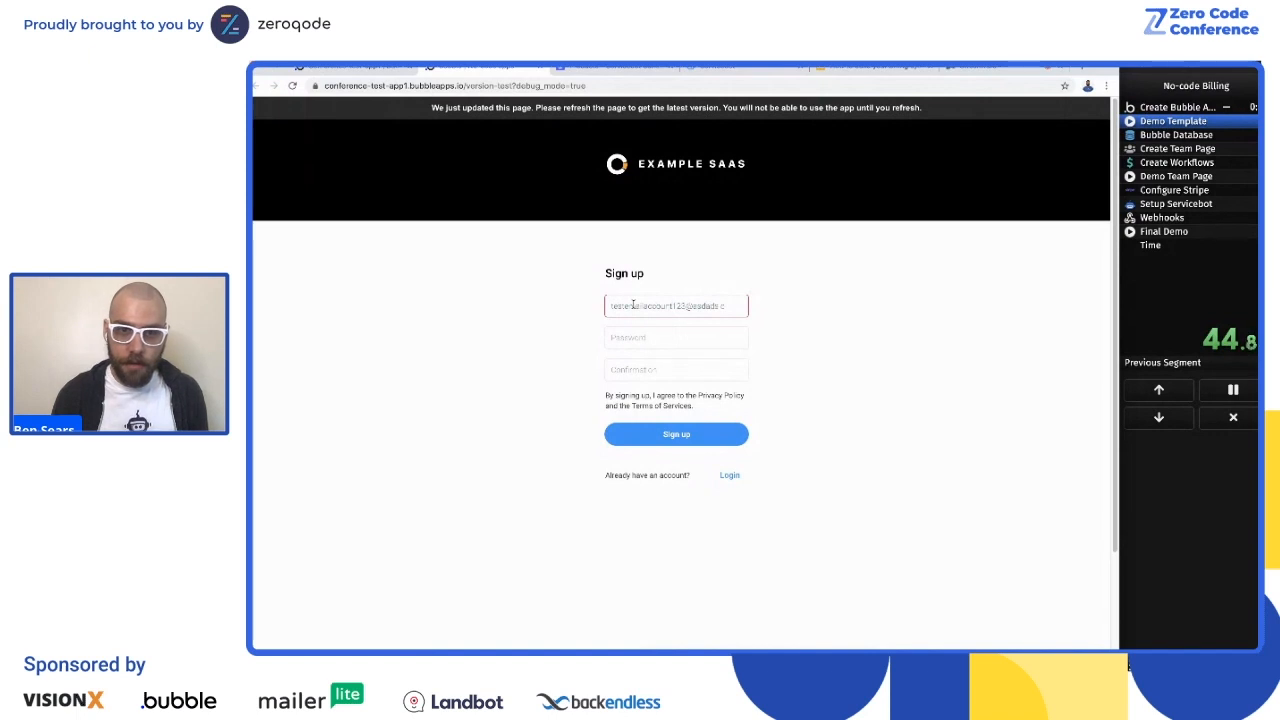
key("Tab")
type("asdasd")
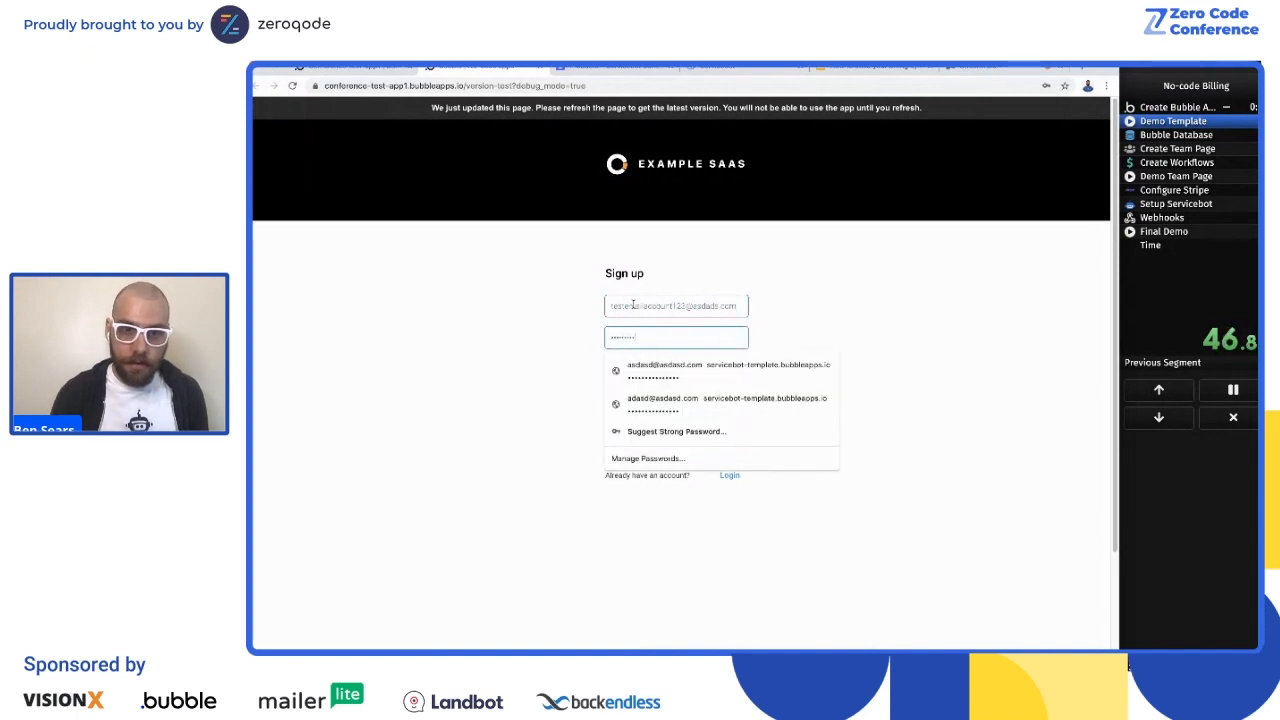
key("Tab")
type("asd")
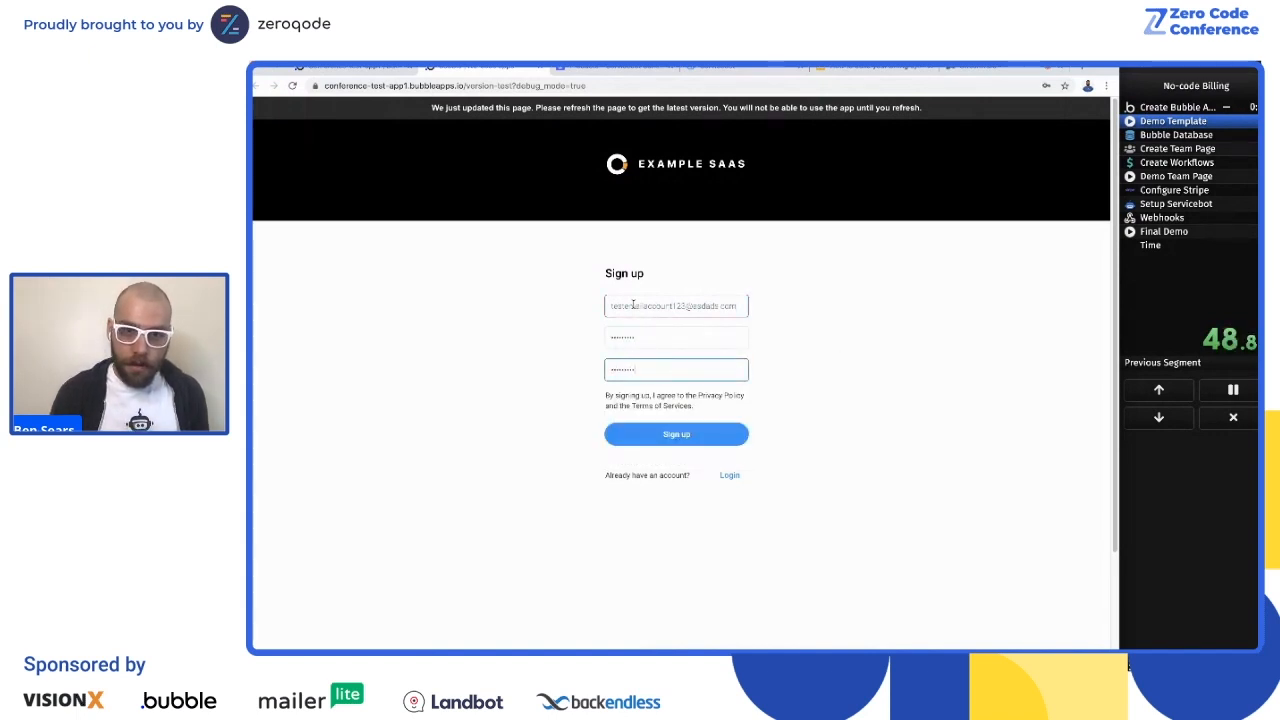
left_click(688, 448)
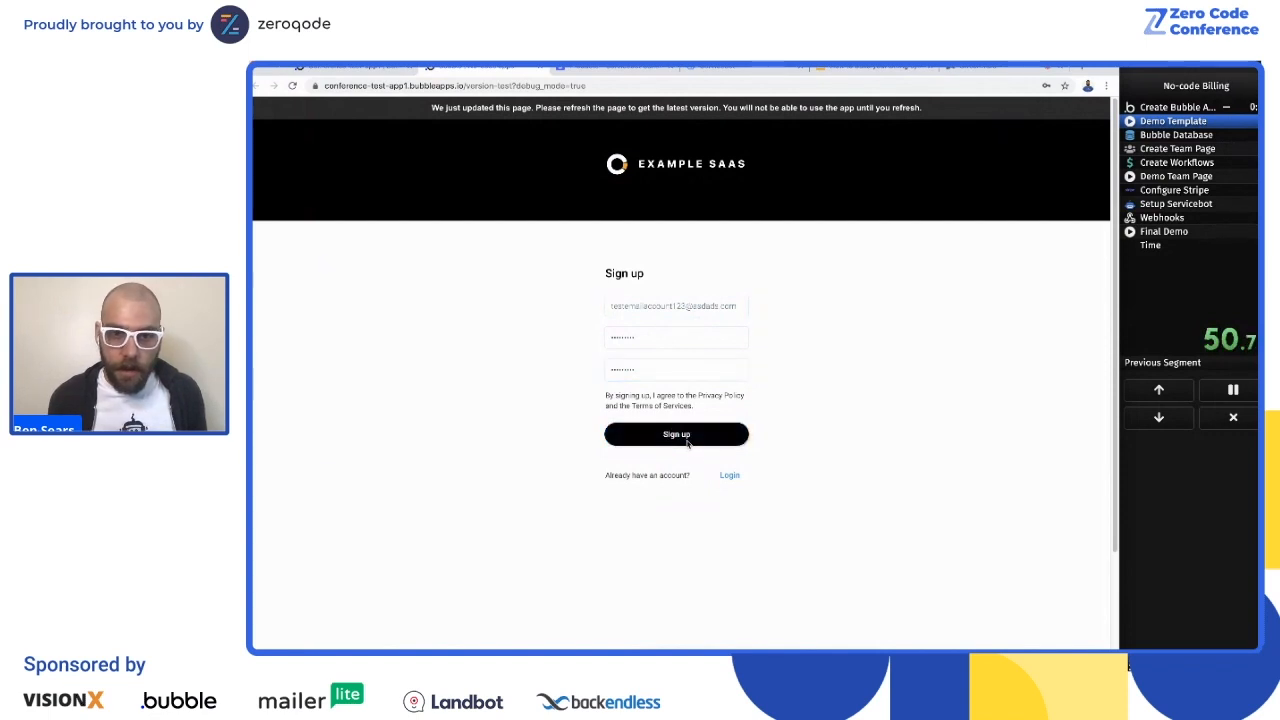
left_click(781, 174)
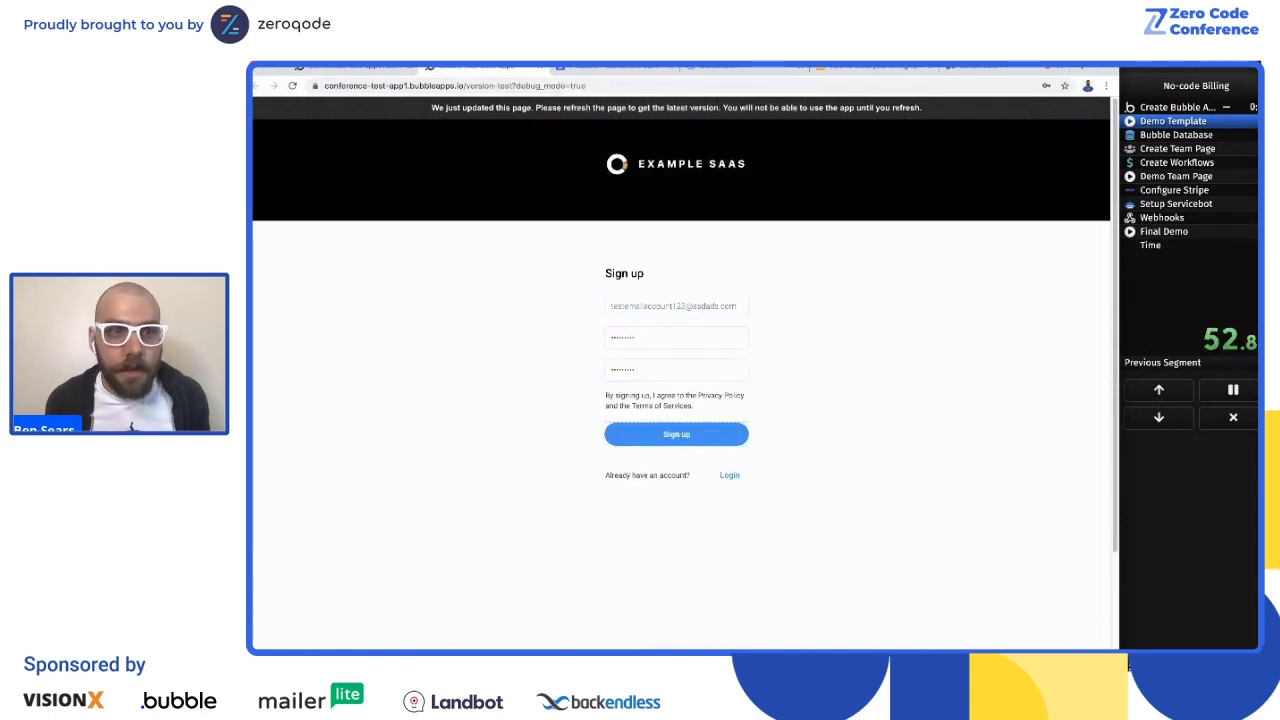
left_click(646, 443)
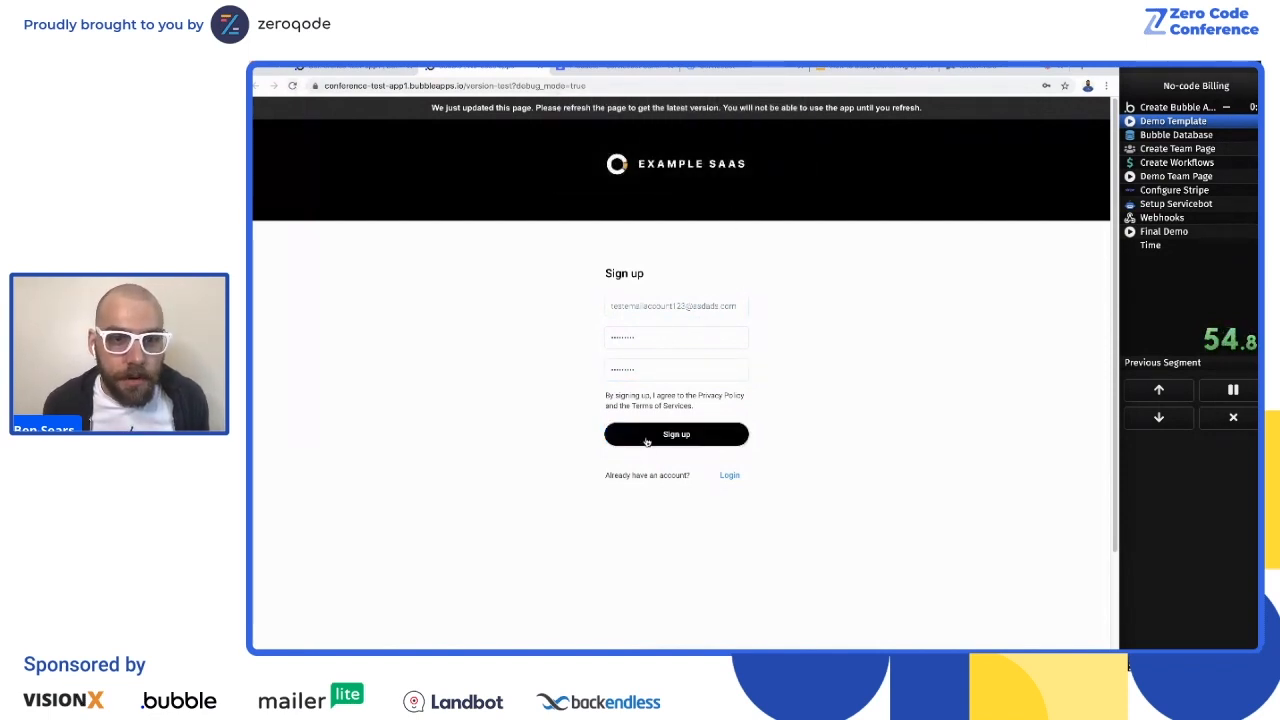
left_click(796, 174)
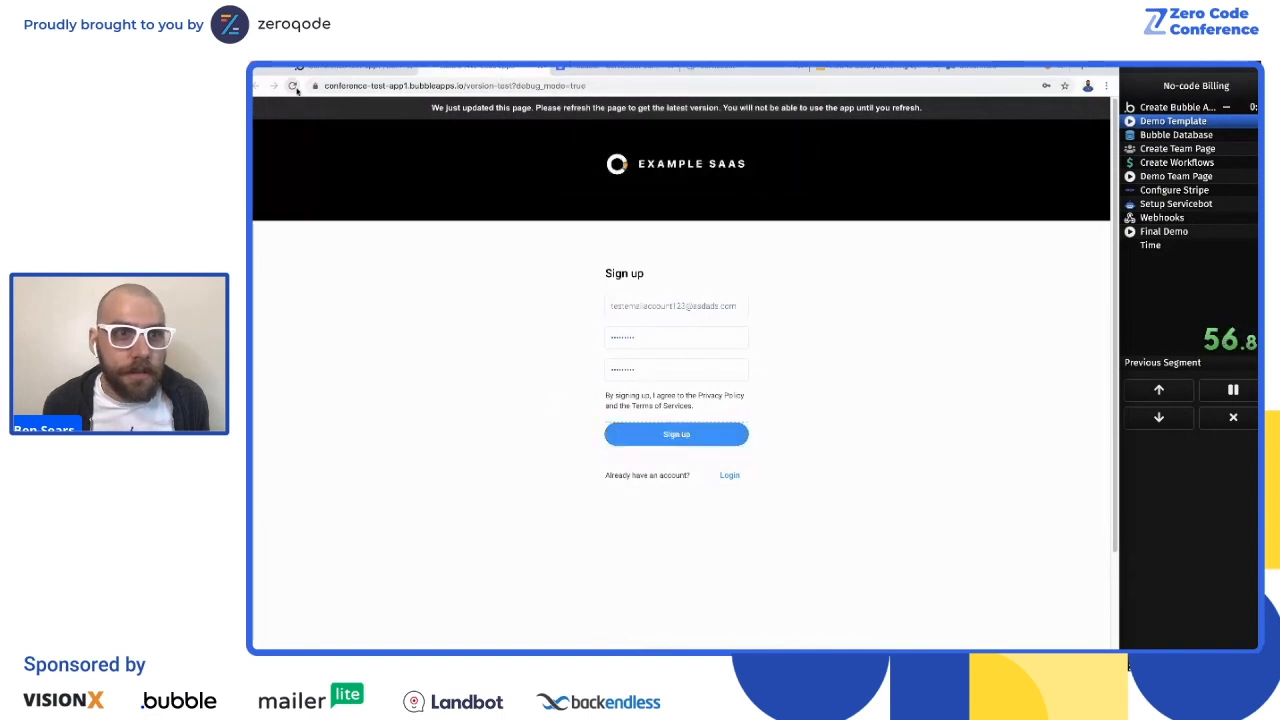
Step: Fill in the sign-up form again with another test email, password and confirmation, and reload the page
left_click(640, 307)
type("testemail1234")
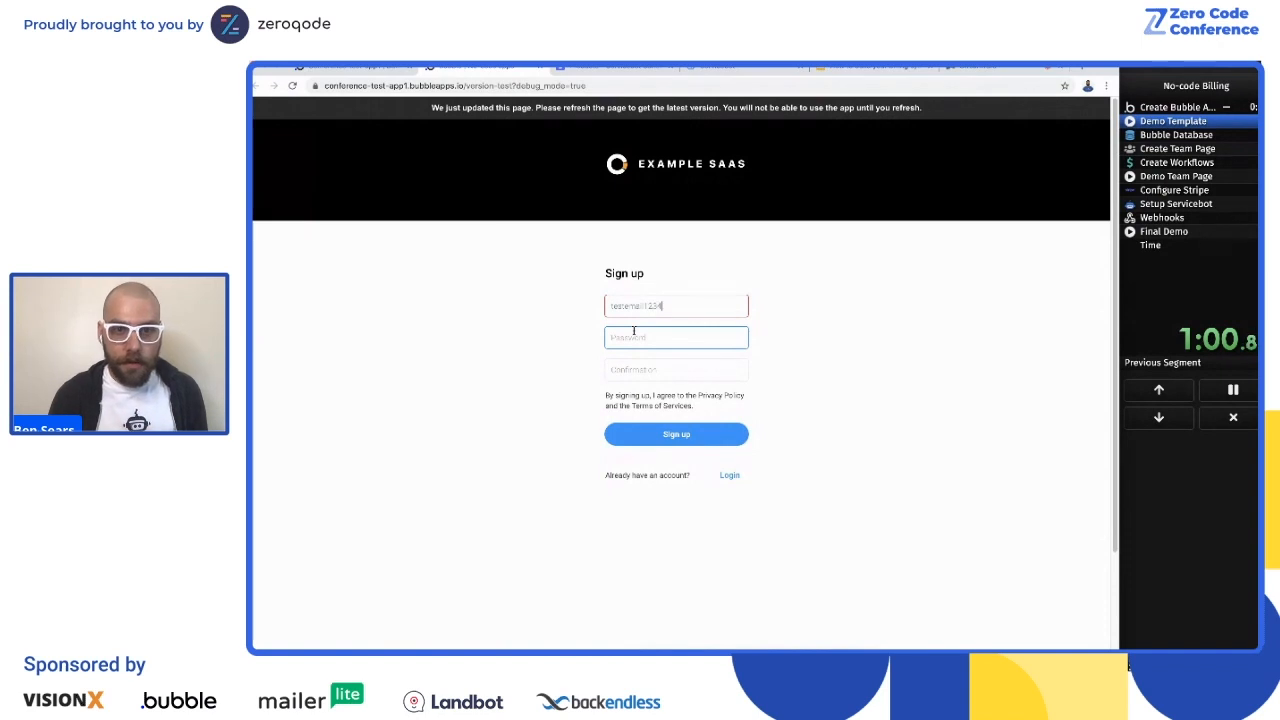
type("@asdad.com")
key("Tab")
type("asdasdasd")
key("Tab")
type("asdasda")
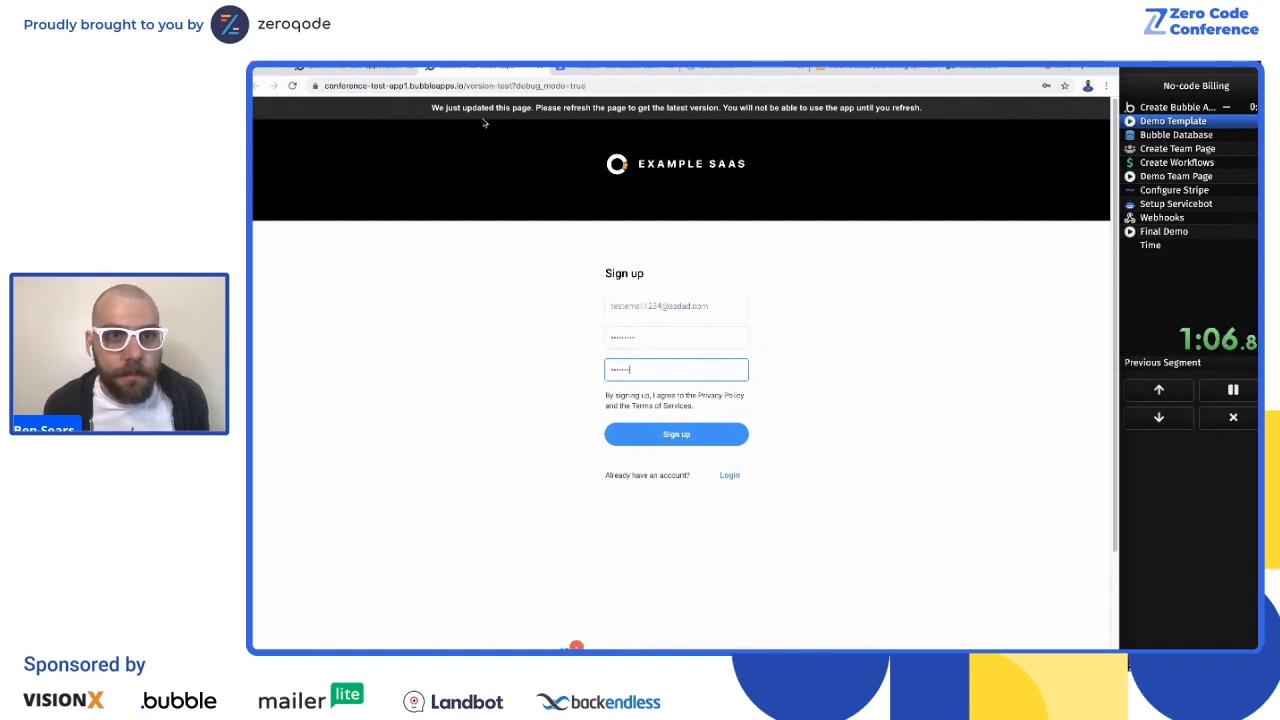
key("super+r")
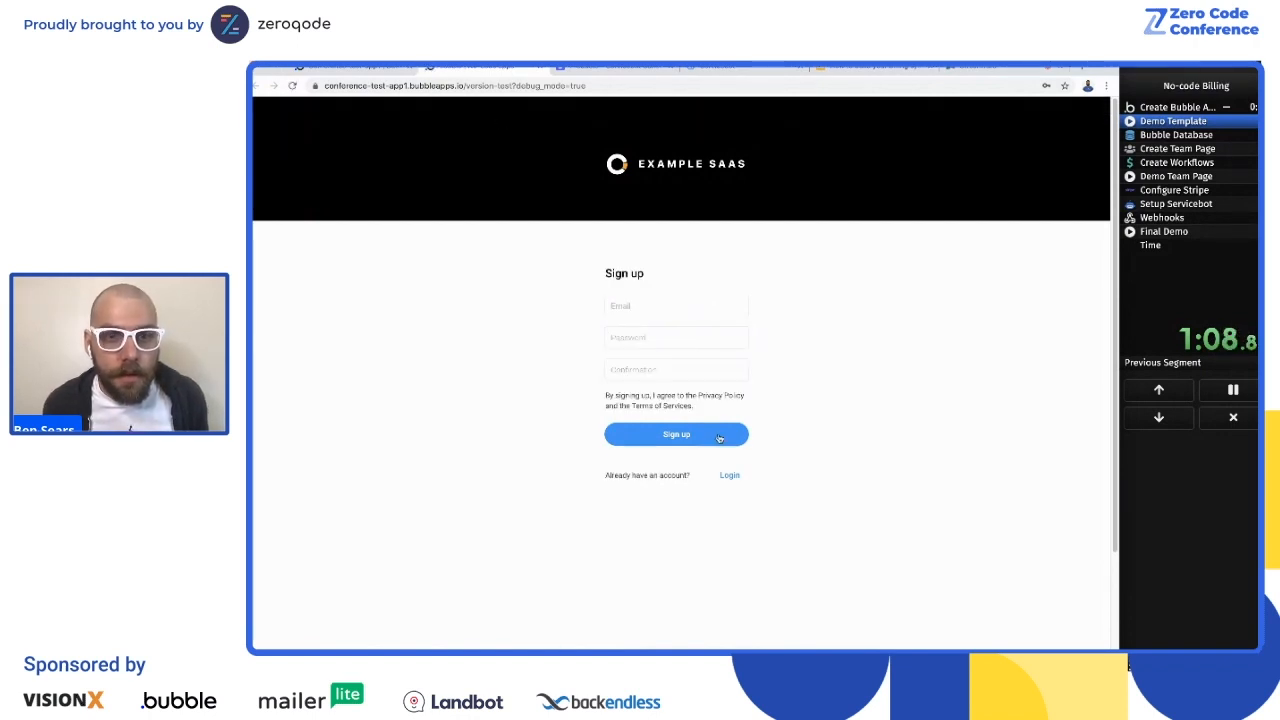
left_click(662, 309)
type("test")
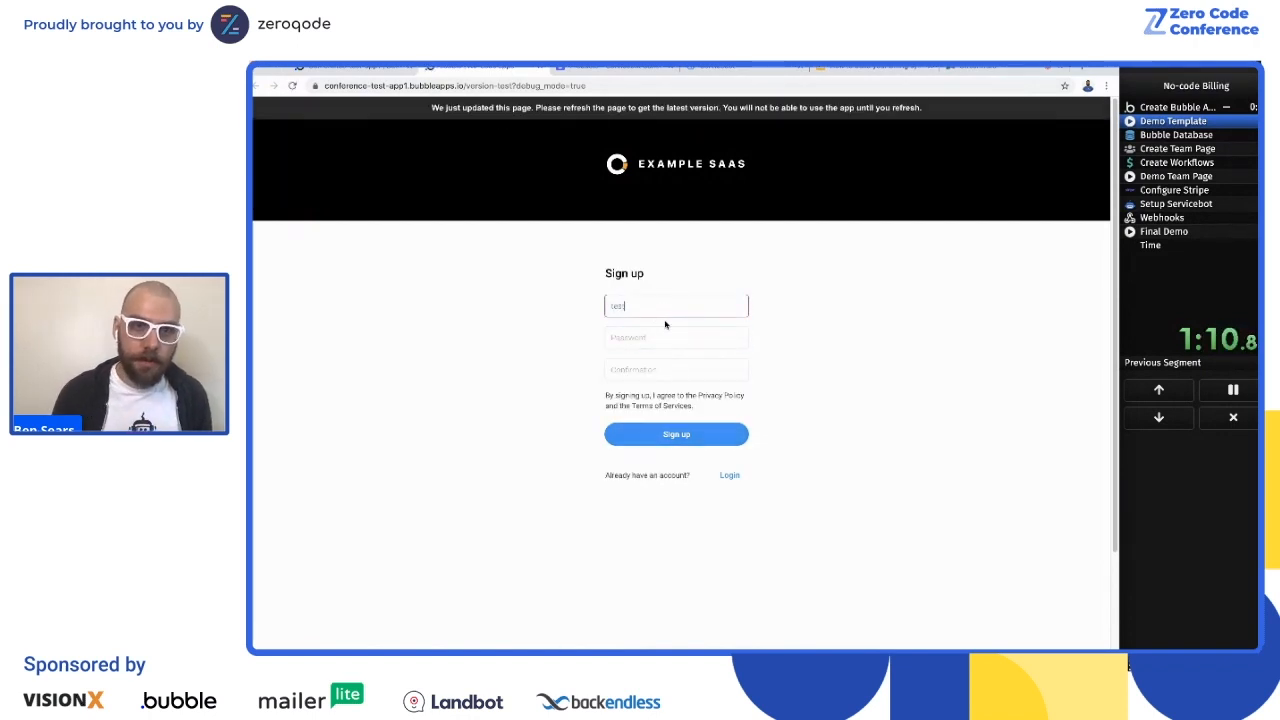
left_click(336, 68)
left_click(440, 68)
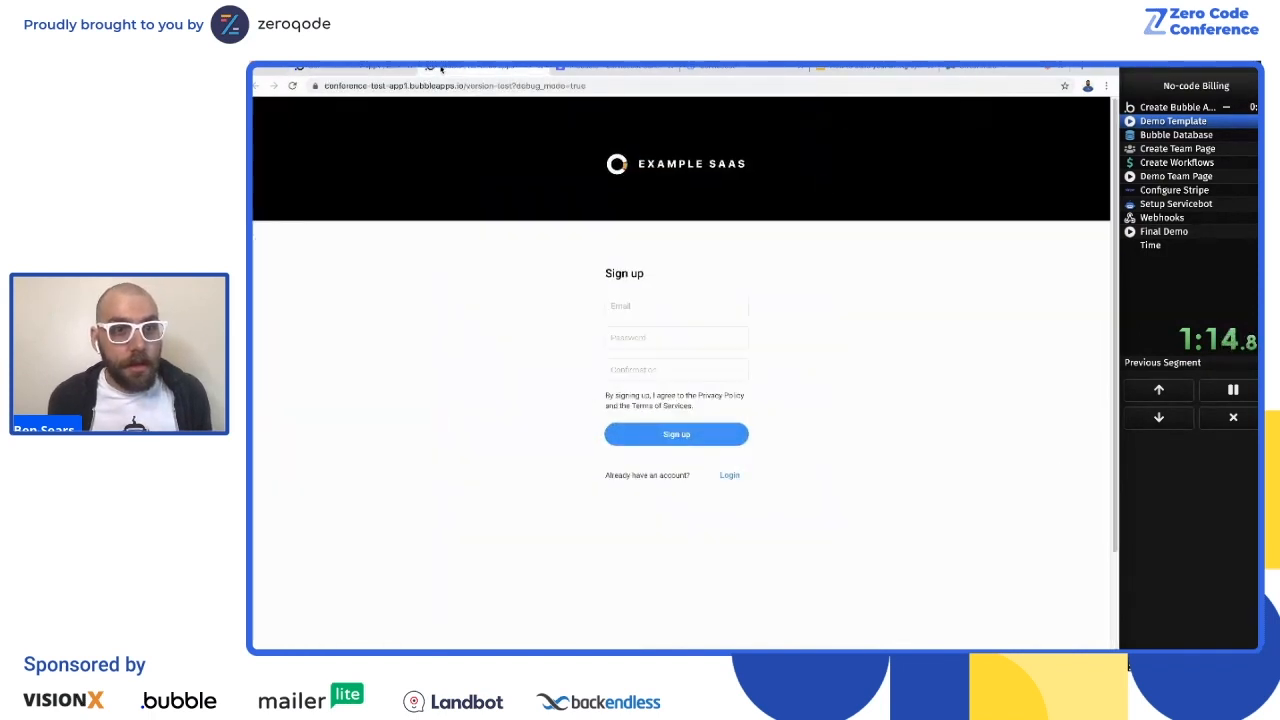
Step: Sign up for a test account in the preview by entering an email, the account password and its confirmation
left_click(632, 305)
type("test@")
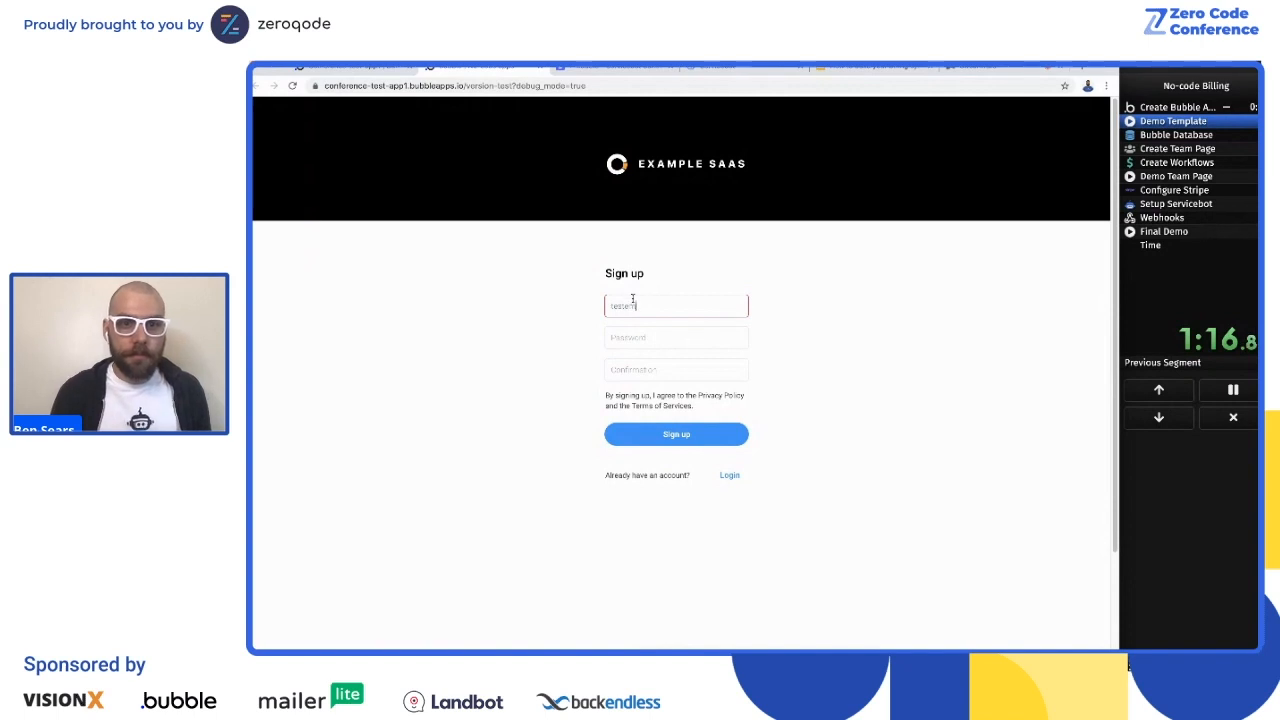
type("mail12344@a")
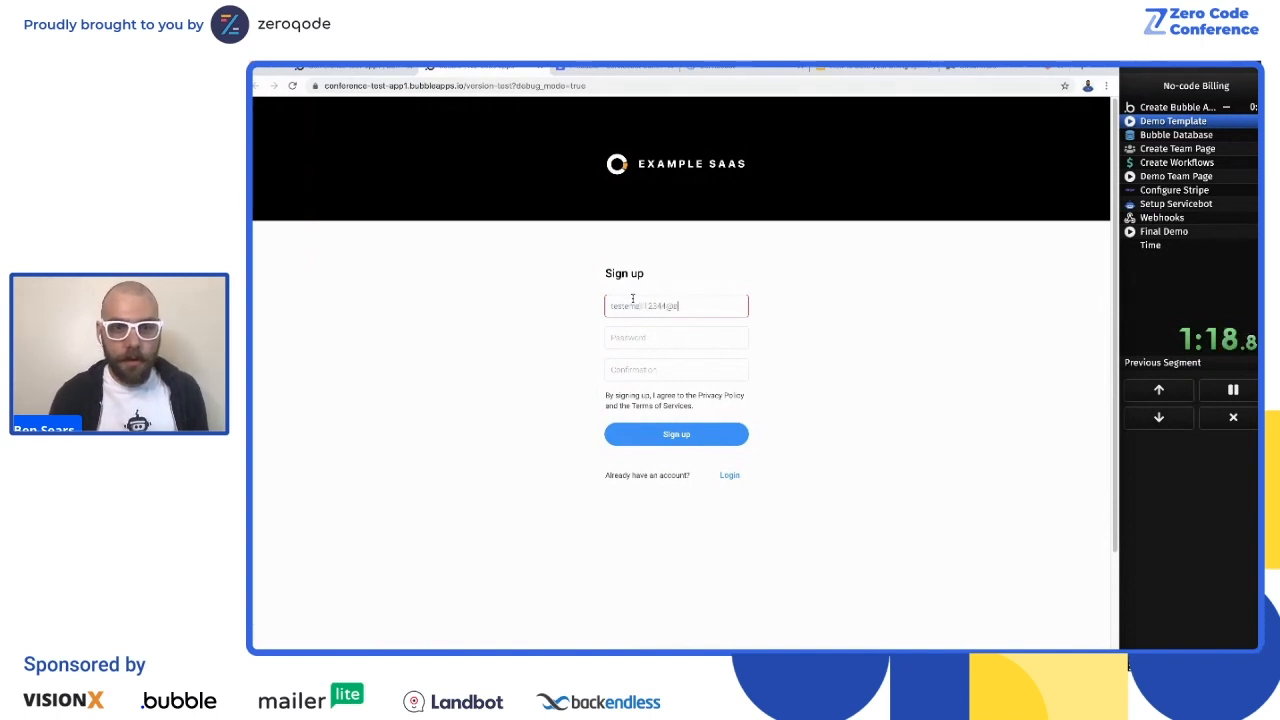
type("dasd.com")
key("Tab")
type("•••••••••")
key("Tab")
type("•••")
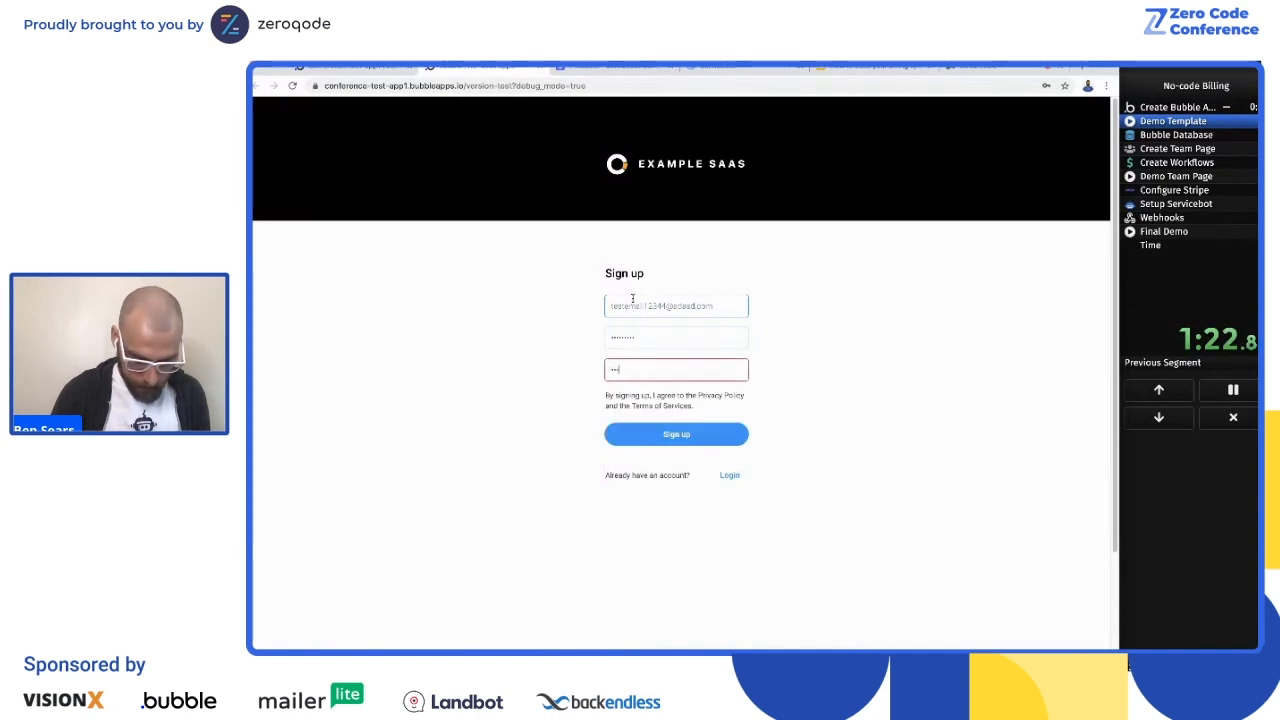
key("Return")
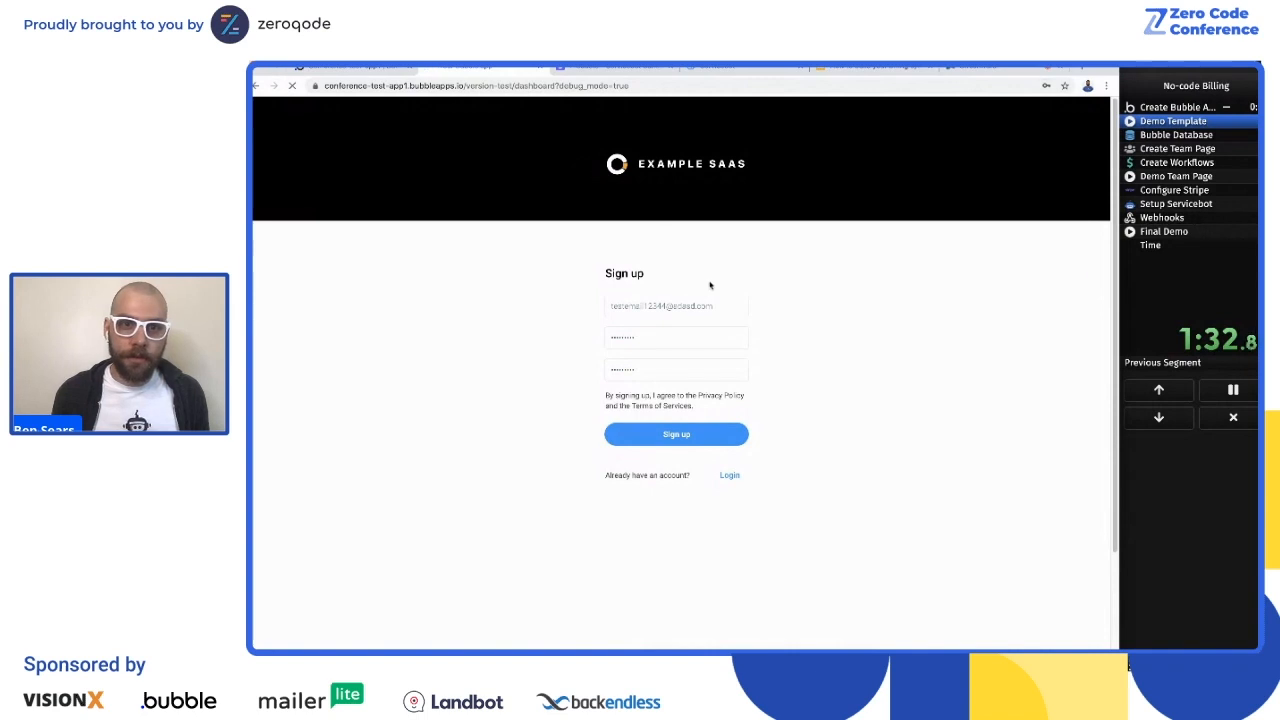
left_click(1066, 103)
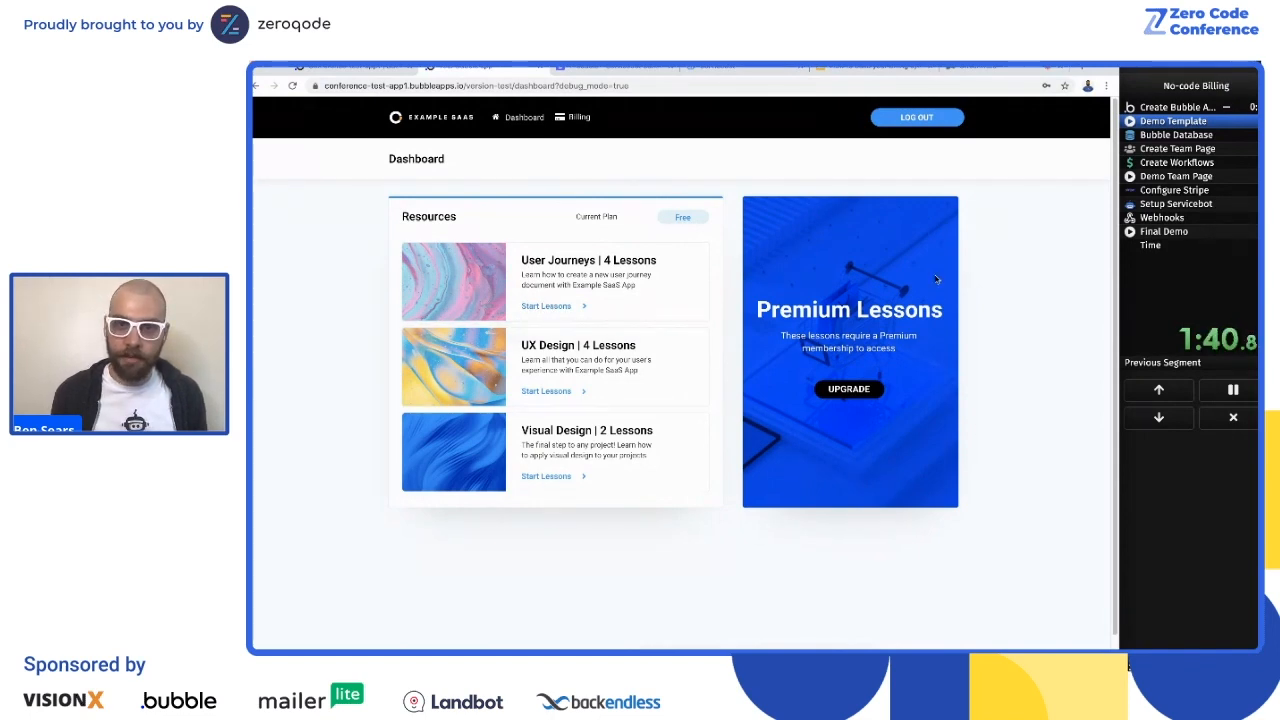
Step: Upgrade the test account to the monthly Premium plan, entering the test card number, expiry date and security details
left_click(858, 391)
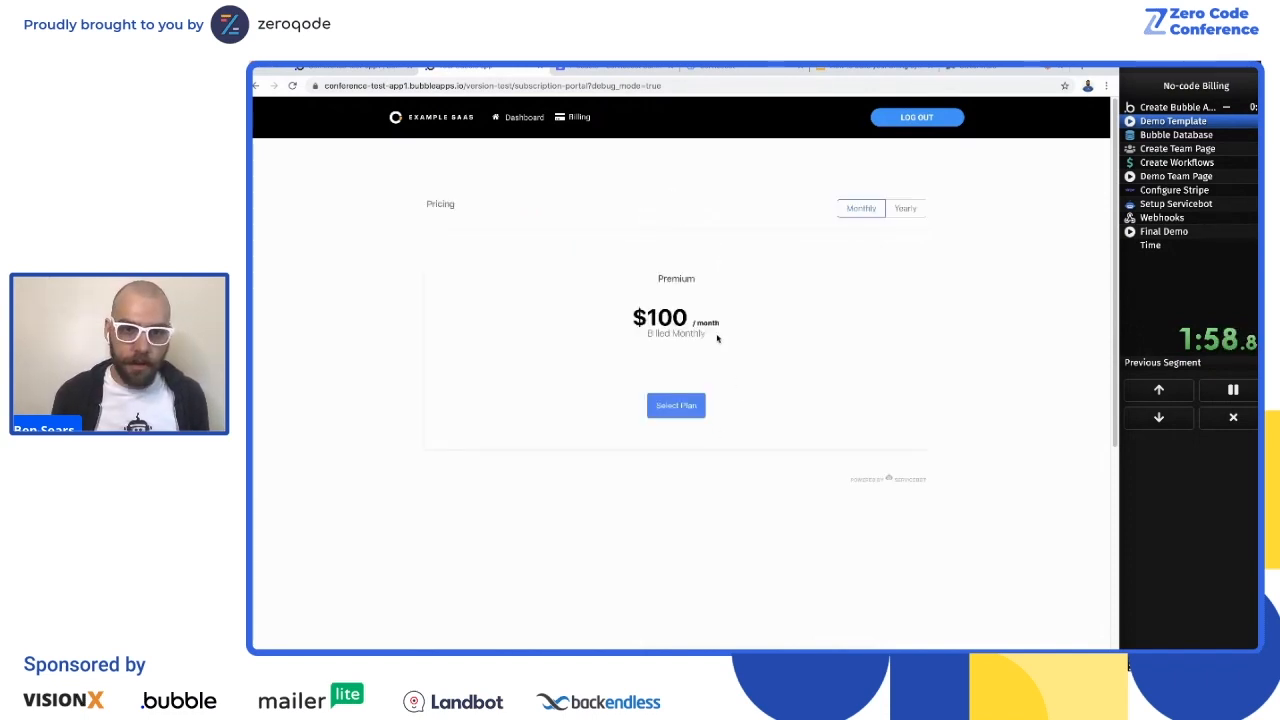
left_click(678, 416)
left_click(580, 310)
left_click(591, 391)
key("ctrl+v")
left_click(553, 426)
type("0424424")
left_click(699, 461)
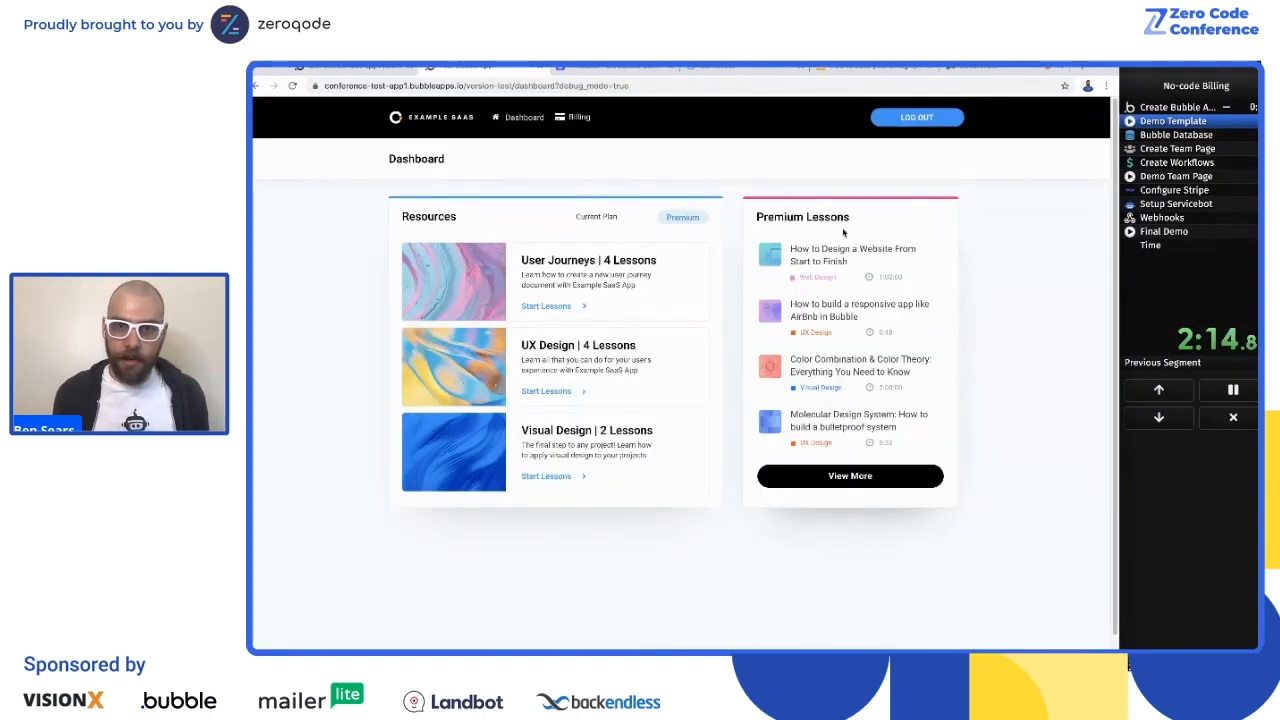
Step: Open the account's billing portal and examine the subscription overview, status options, payment settings and invoices
left_click(577, 118)
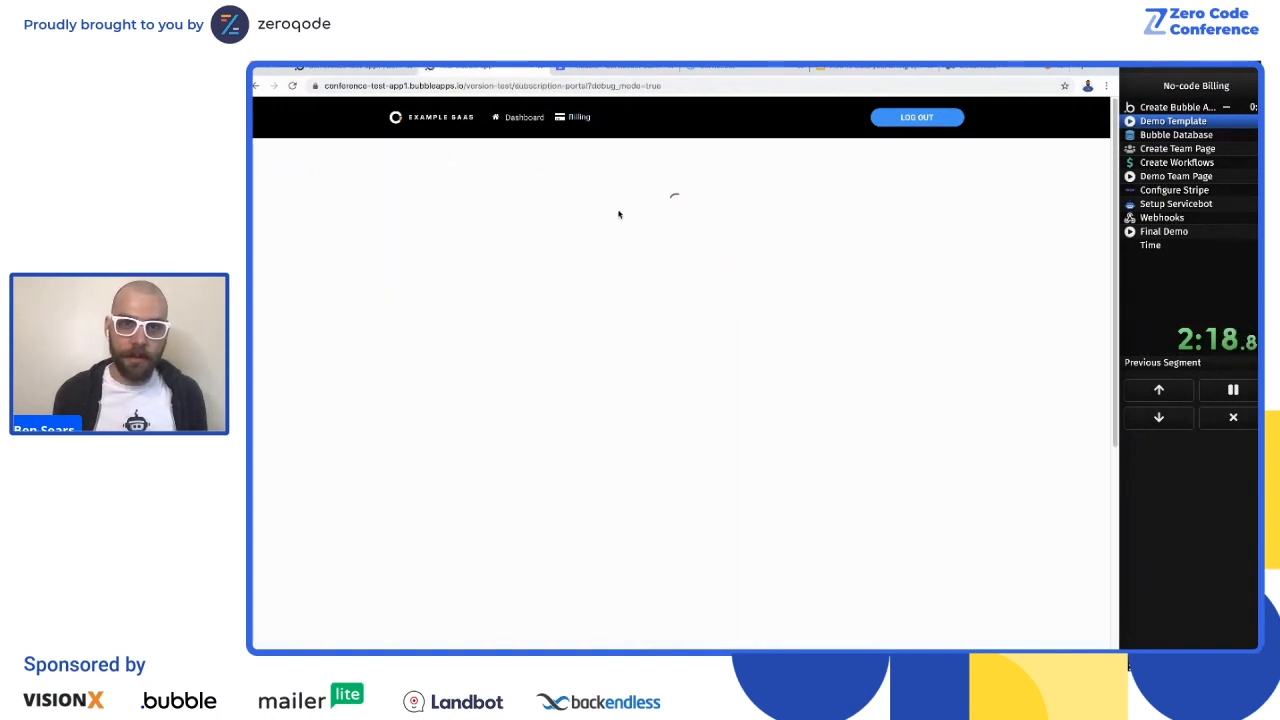
scroll(593, 343, "down", 1)
scroll(593, 343, "up", 1)
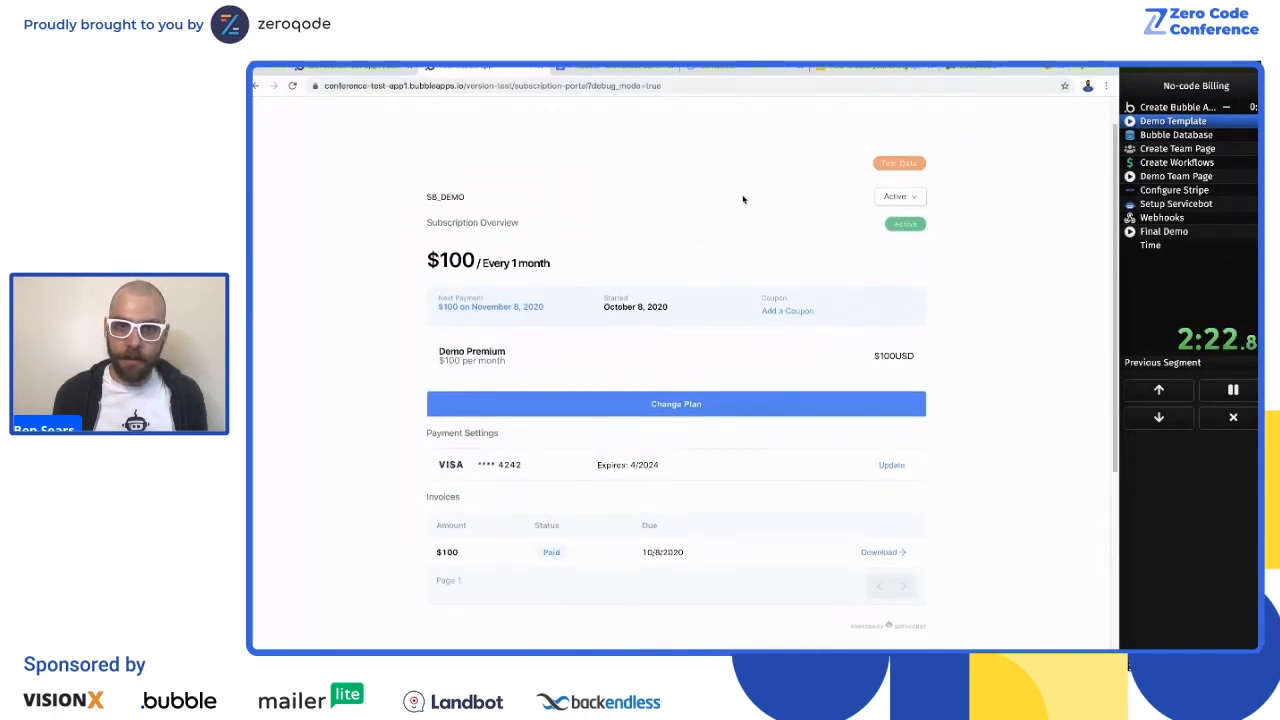
scroll(786, 242, "up", 1)
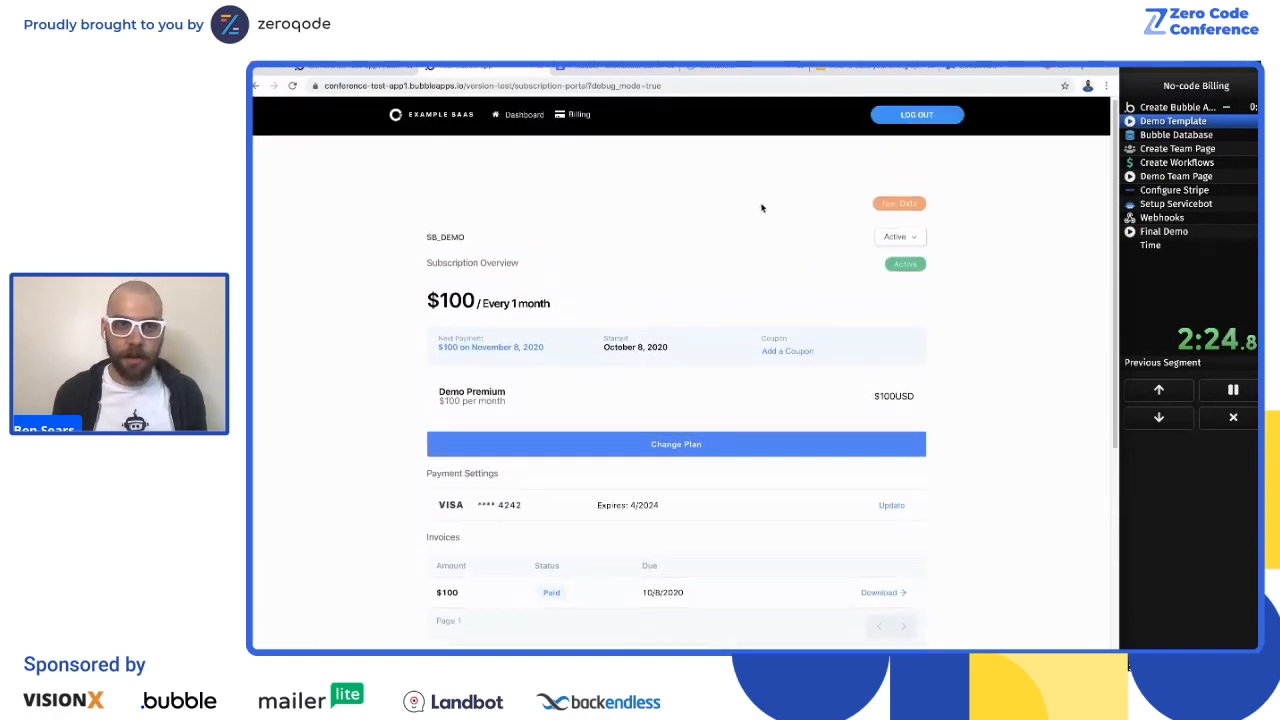
left_click(897, 242)
left_click(751, 260)
scroll(790, 400, "down", 4)
scroll(886, 251, "up", 1)
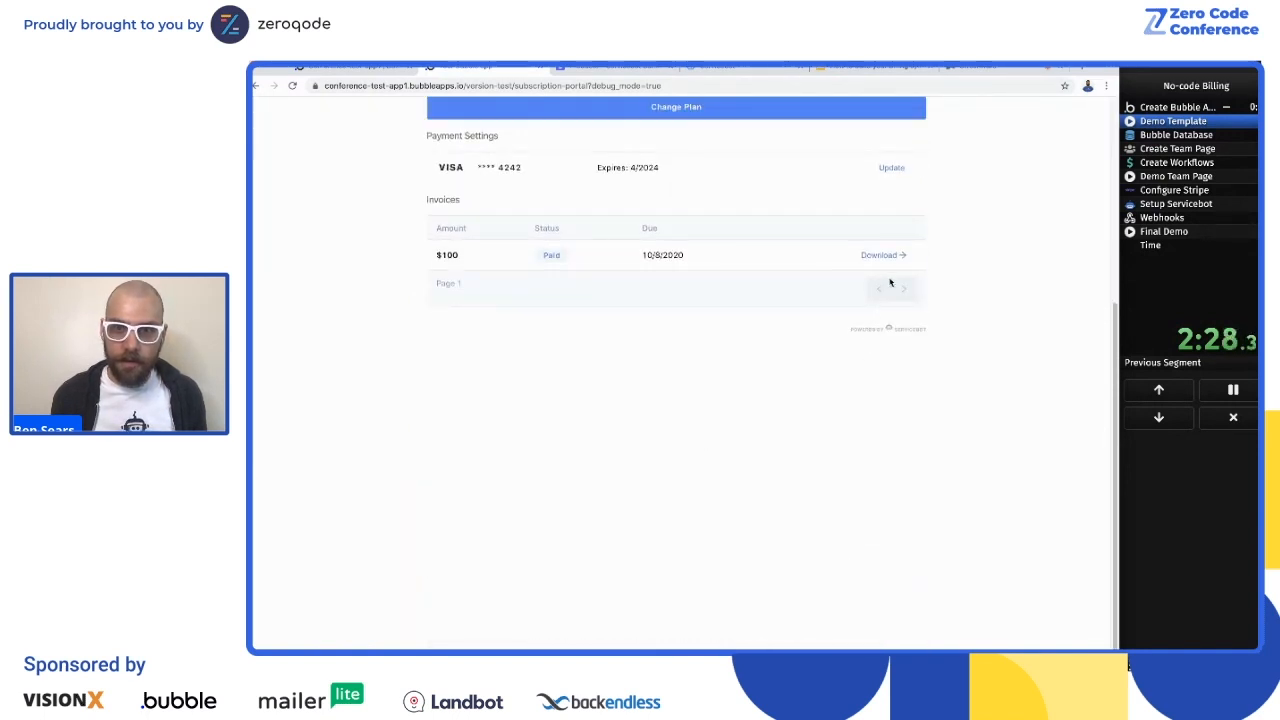
left_click(891, 167)
left_click(919, 269)
scroll(919, 300, "up", 5)
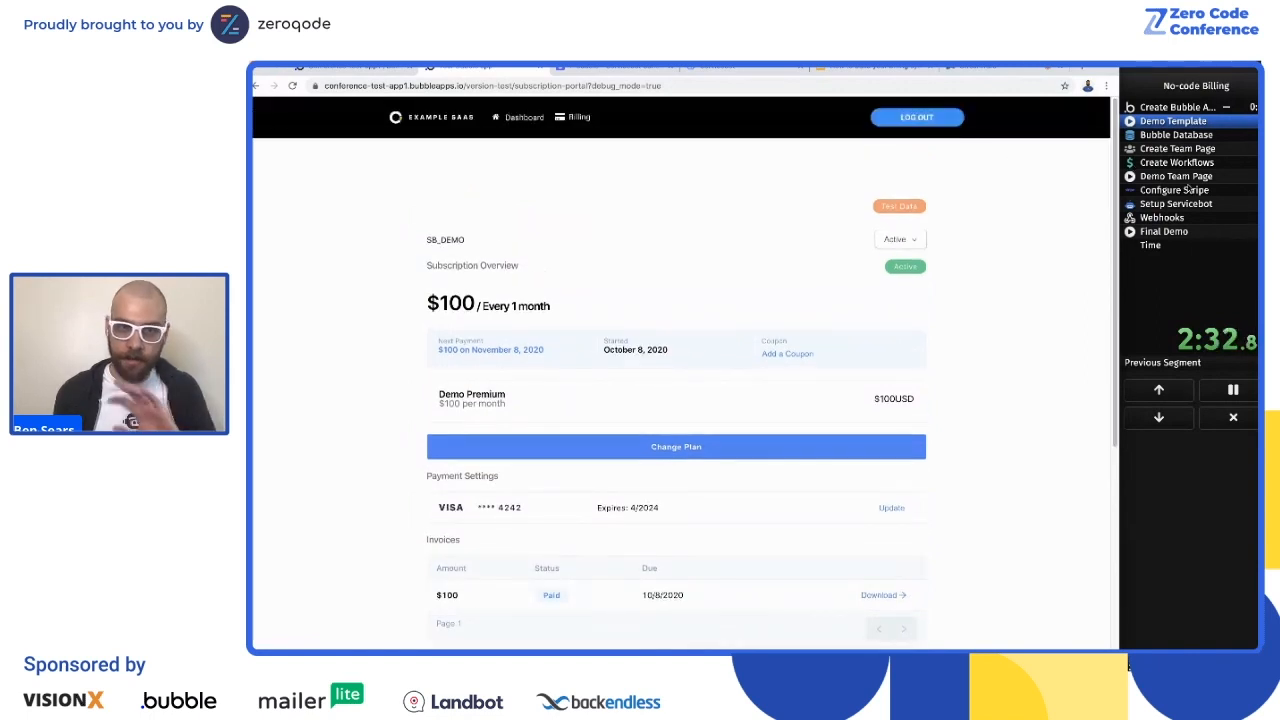
Step: Advance the segment timer to Bubble Database and open the app's data types in the Bubble editor
left_click(1181, 162)
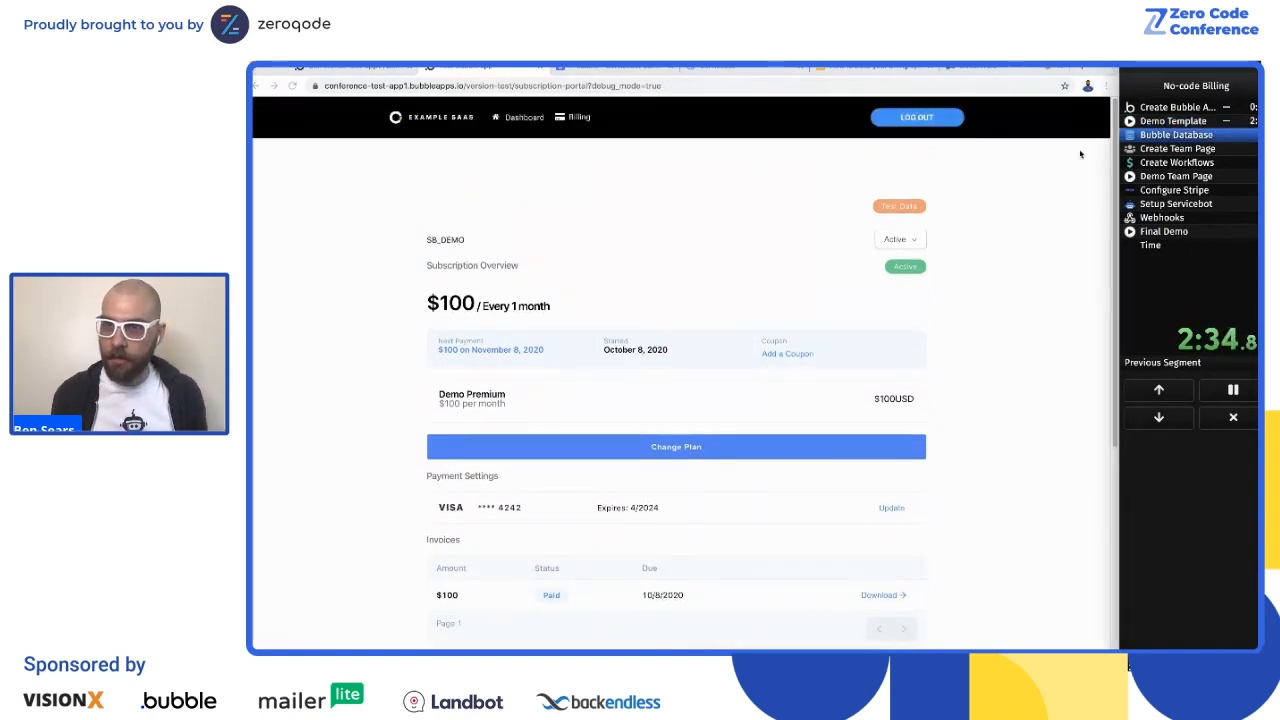
left_click(330, 67)
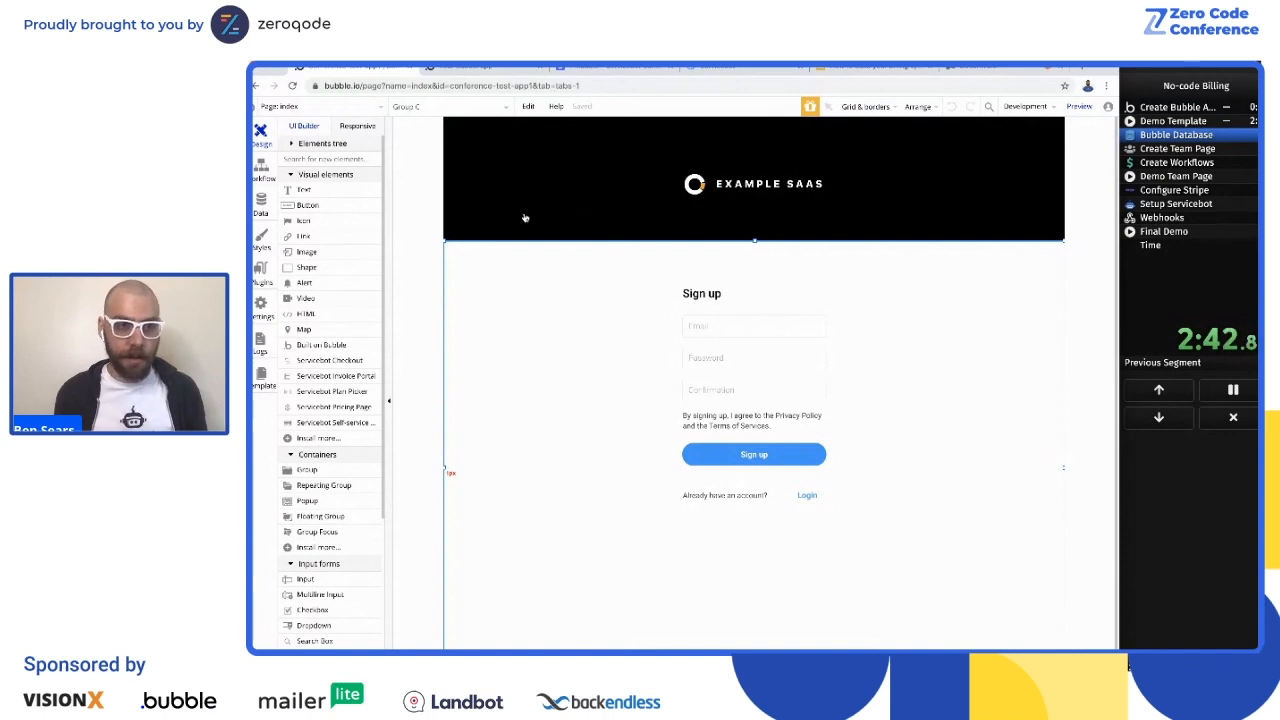
left_click(261, 204)
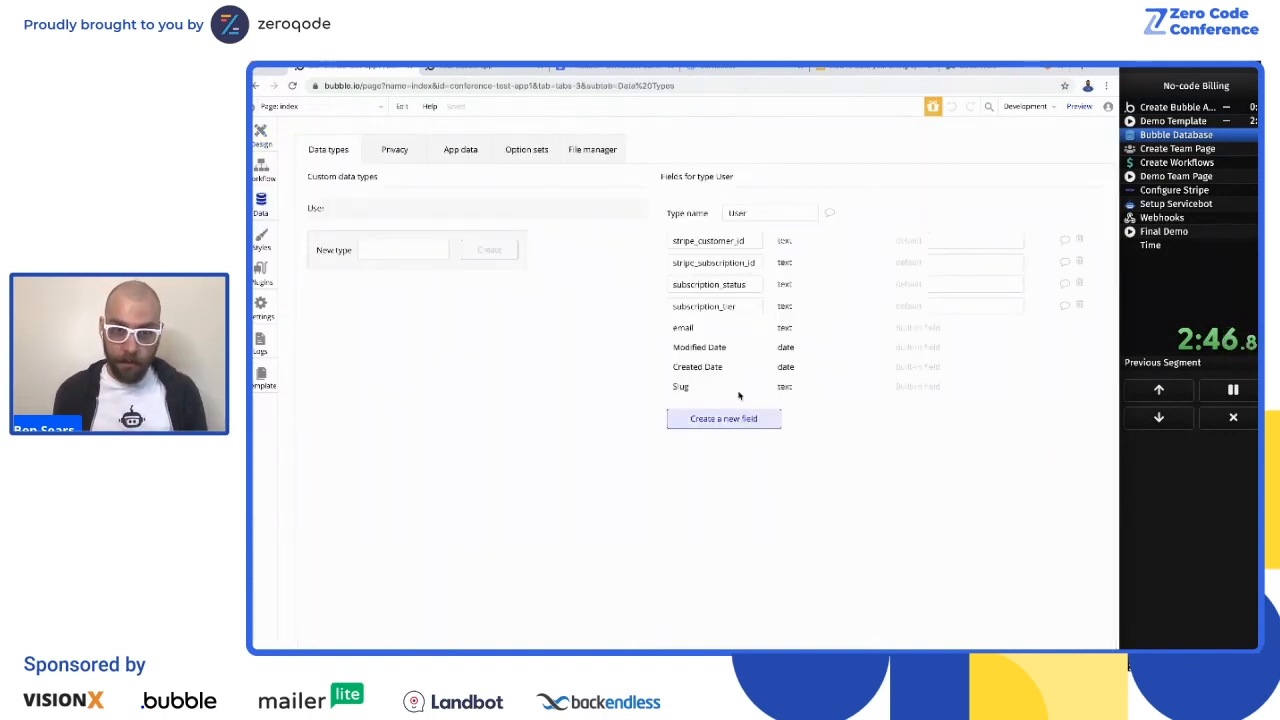
Step: Add a member_of field of type User to the User data type
left_click(739, 424)
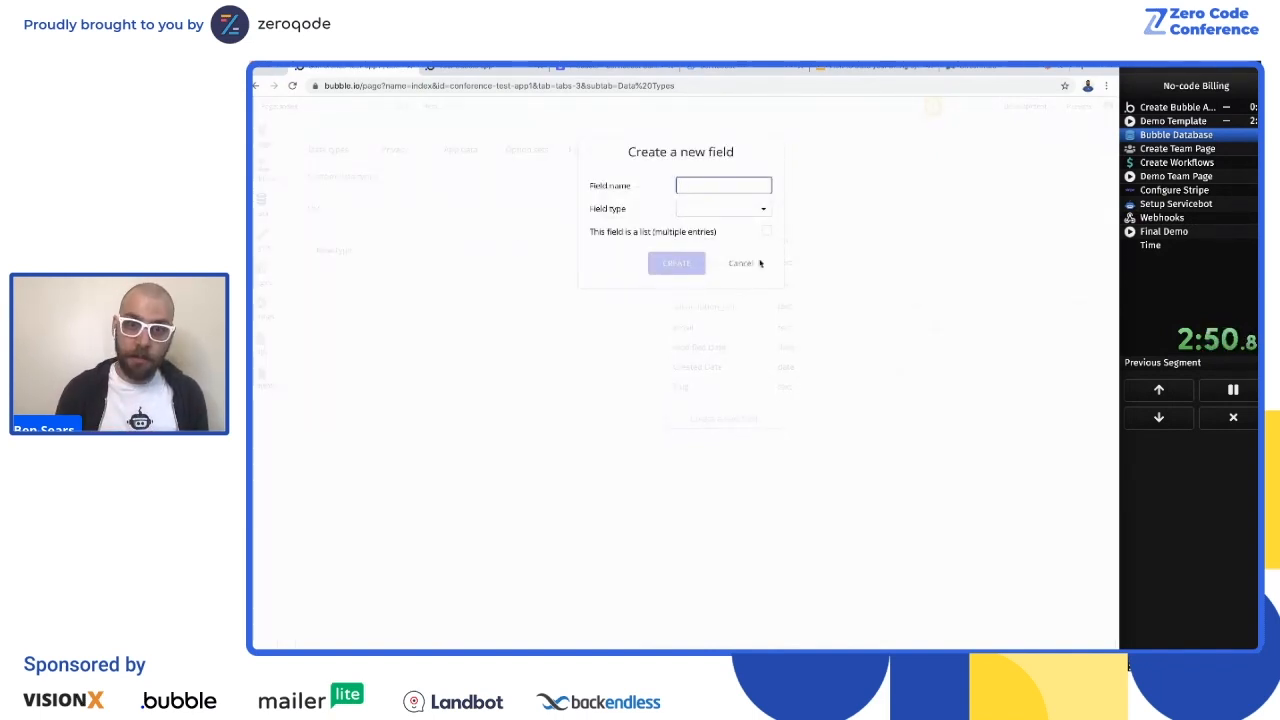
type("member_u")
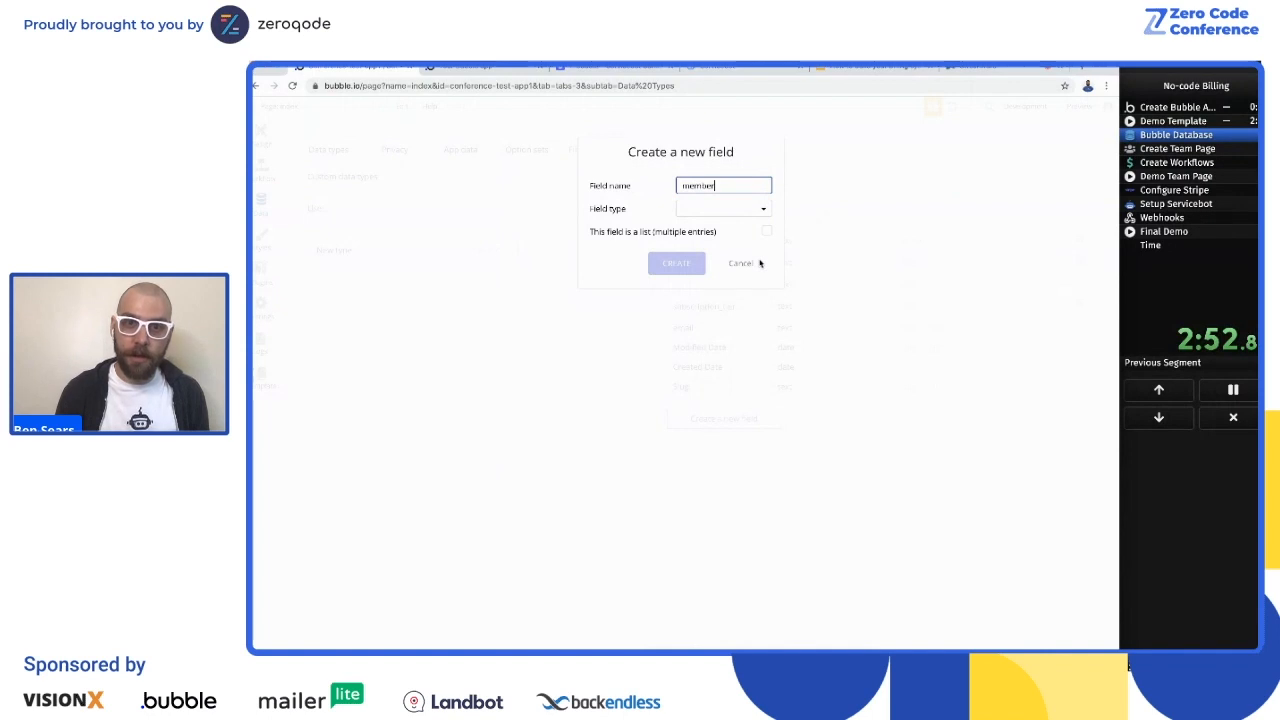
left_click(726, 204)
left_click(690, 405)
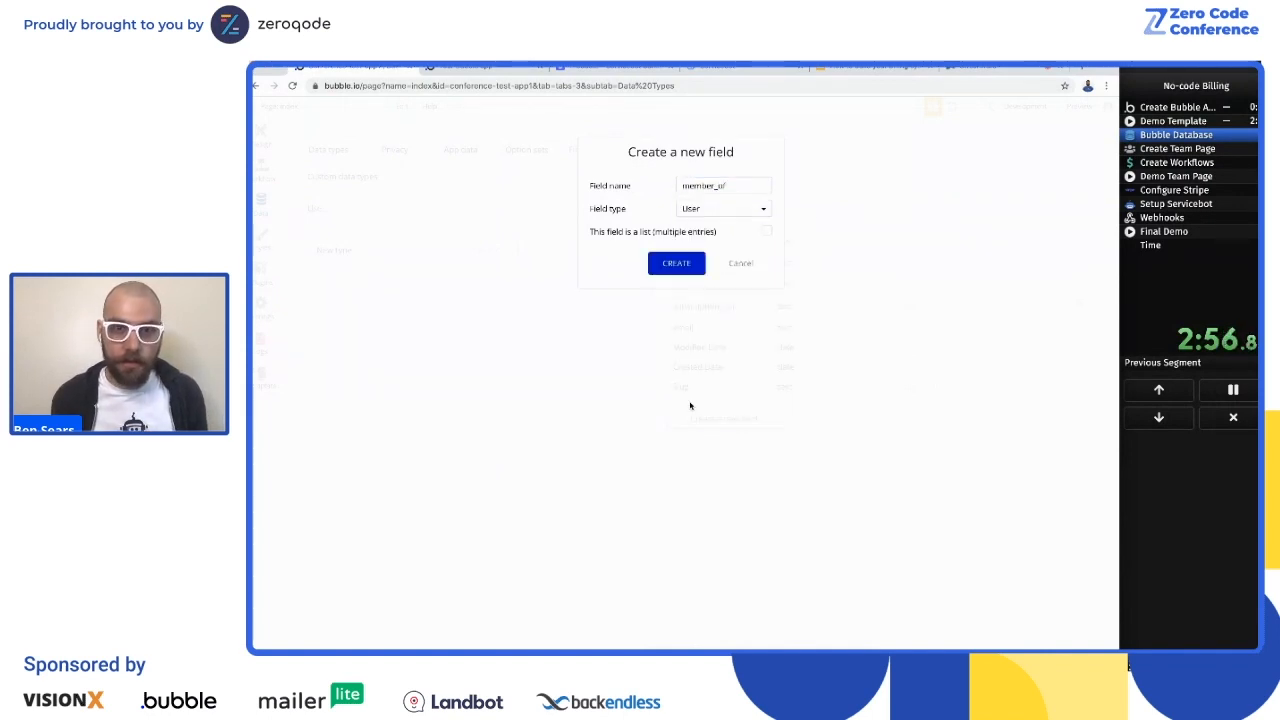
left_click(676, 265)
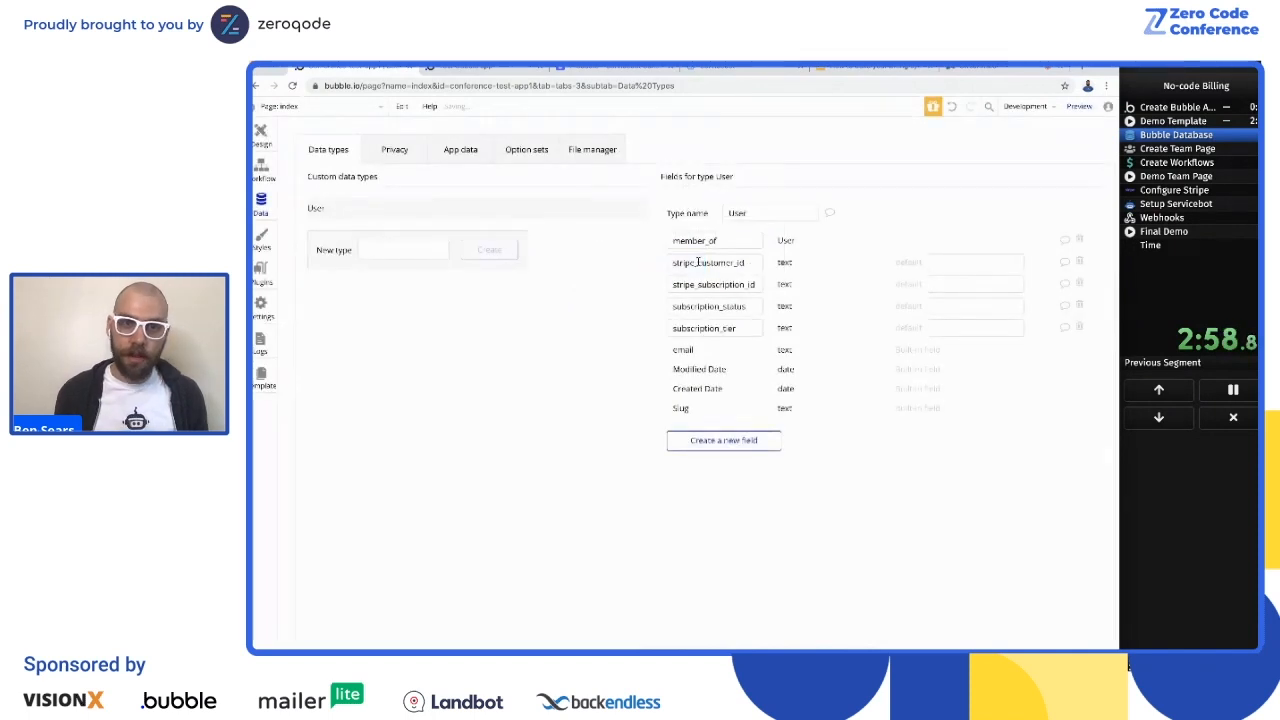
Step: Add a max_team_members field of type number to the User data type
left_click(742, 447)
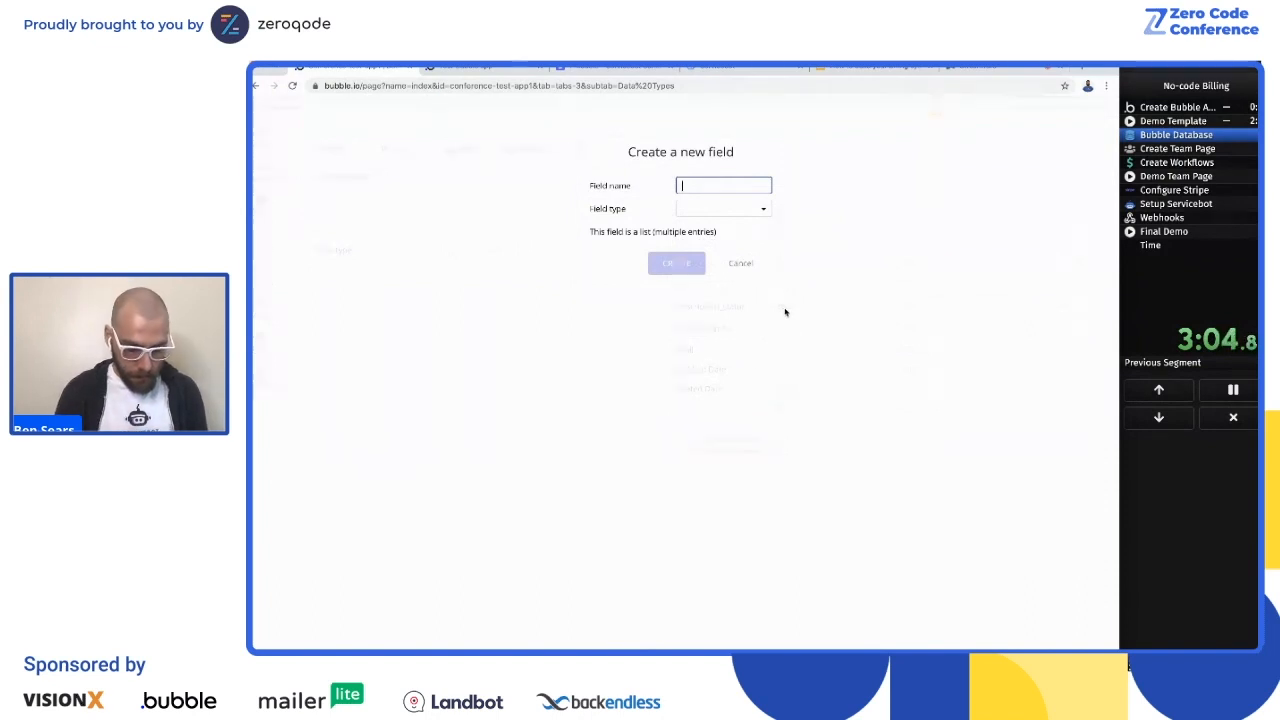
type("max_team_members")
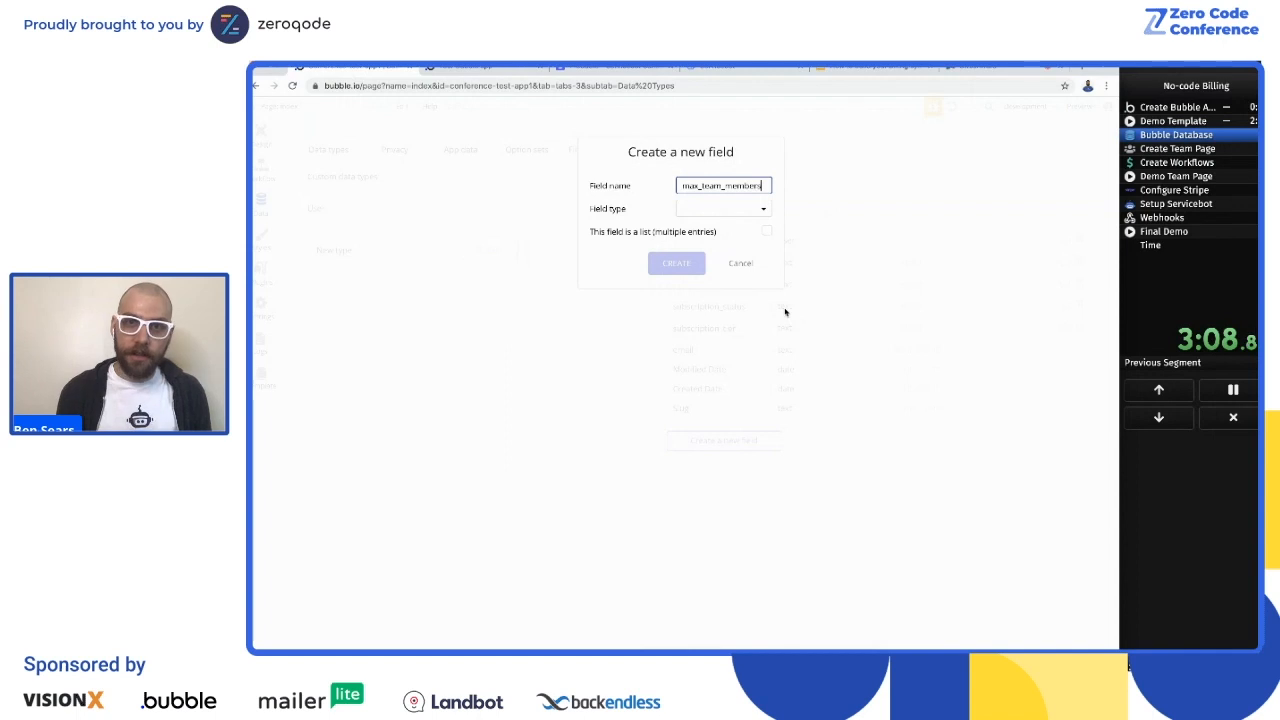
left_click(686, 210)
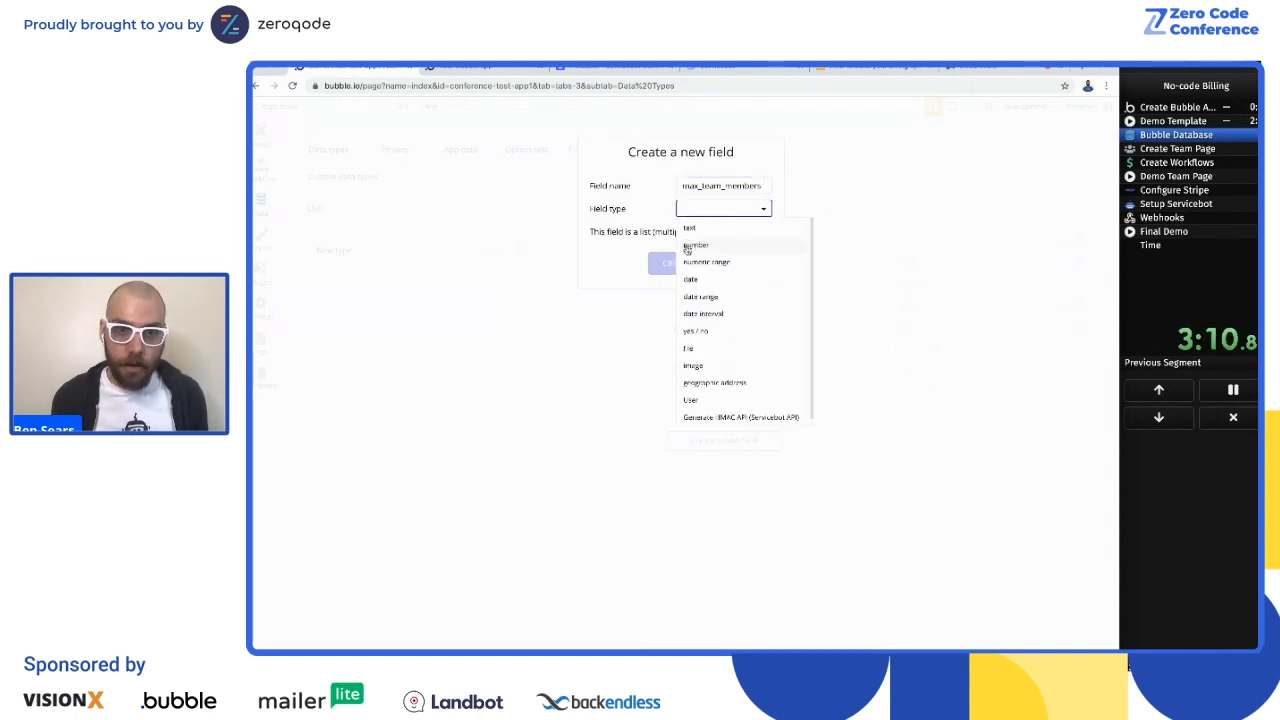
left_click(684, 248)
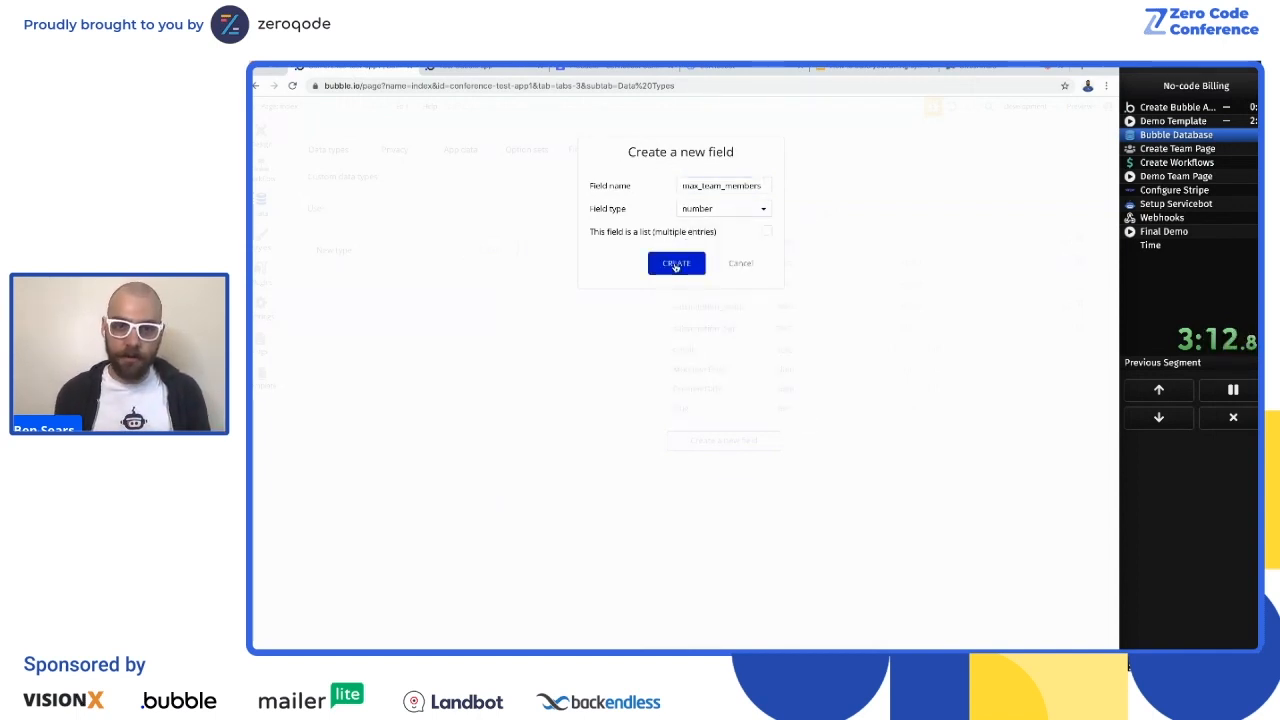
left_click(676, 264)
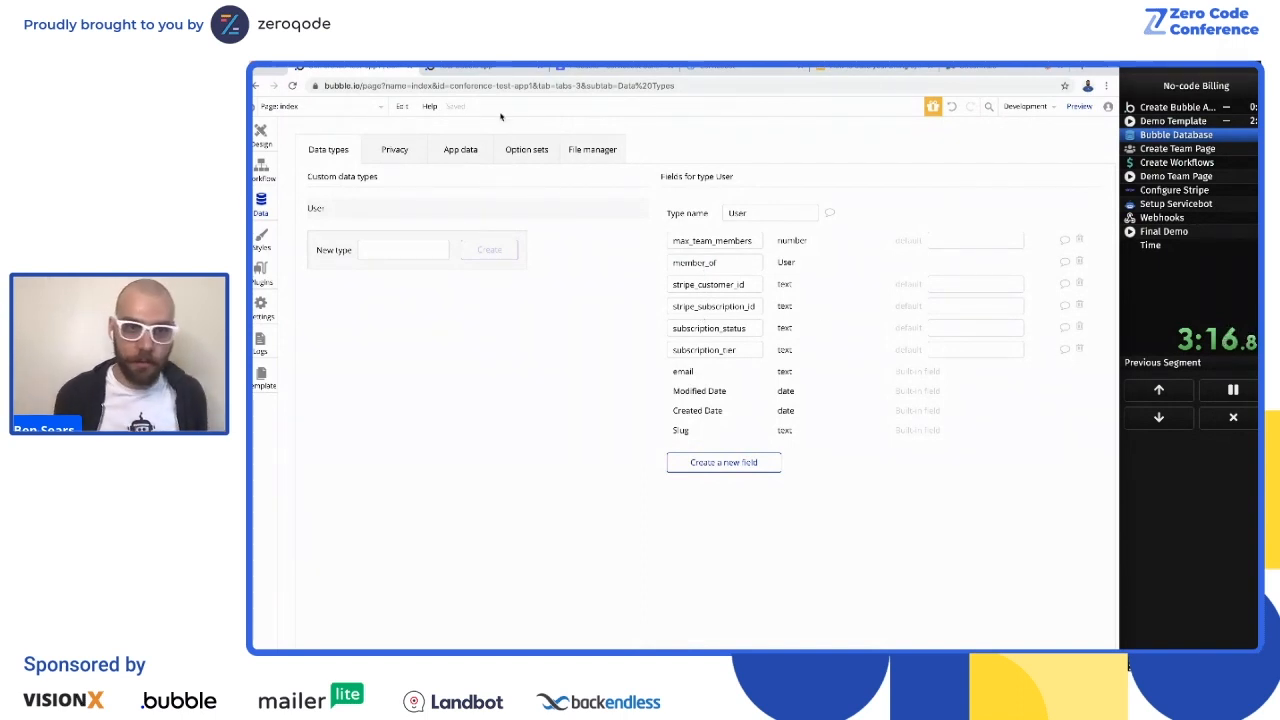
Step: Advance the segment timer to Create Team Page and create a new page named team, cloned from dashboard
left_click(1192, 180)
left_click(1192, 180)
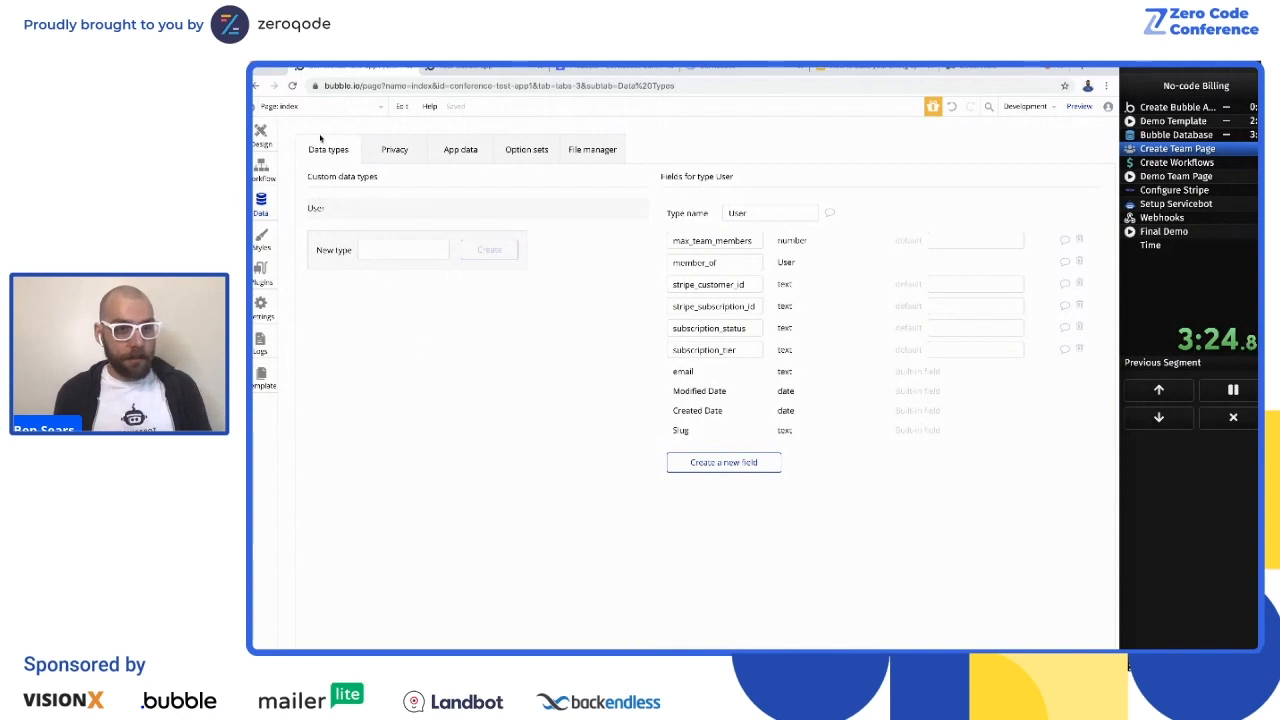
left_click(319, 110)
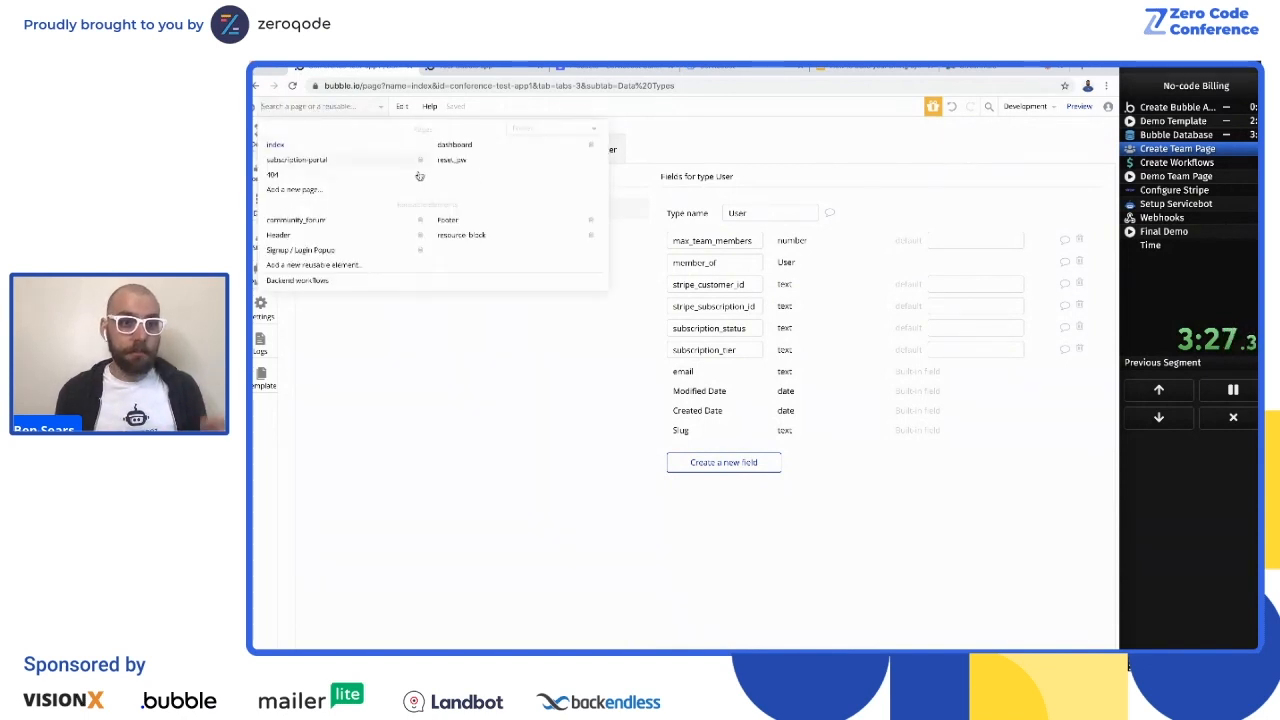
left_click(300, 190)
type("team")
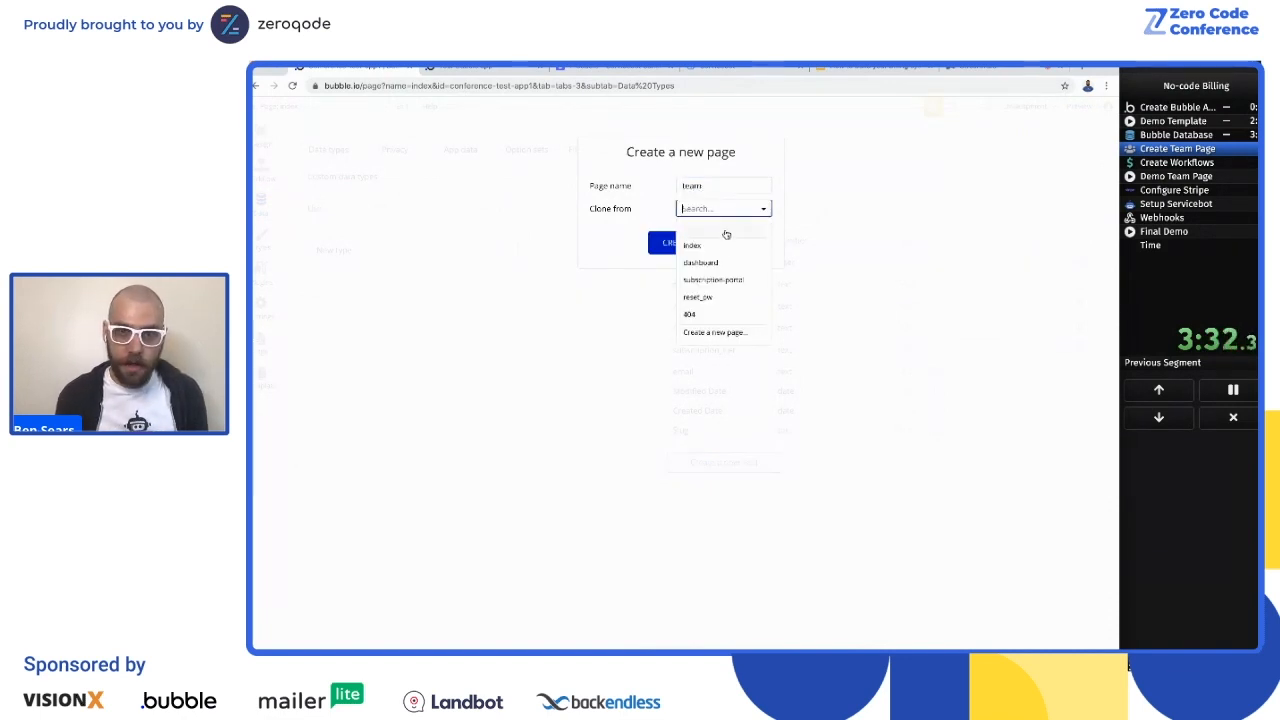
left_click(717, 263)
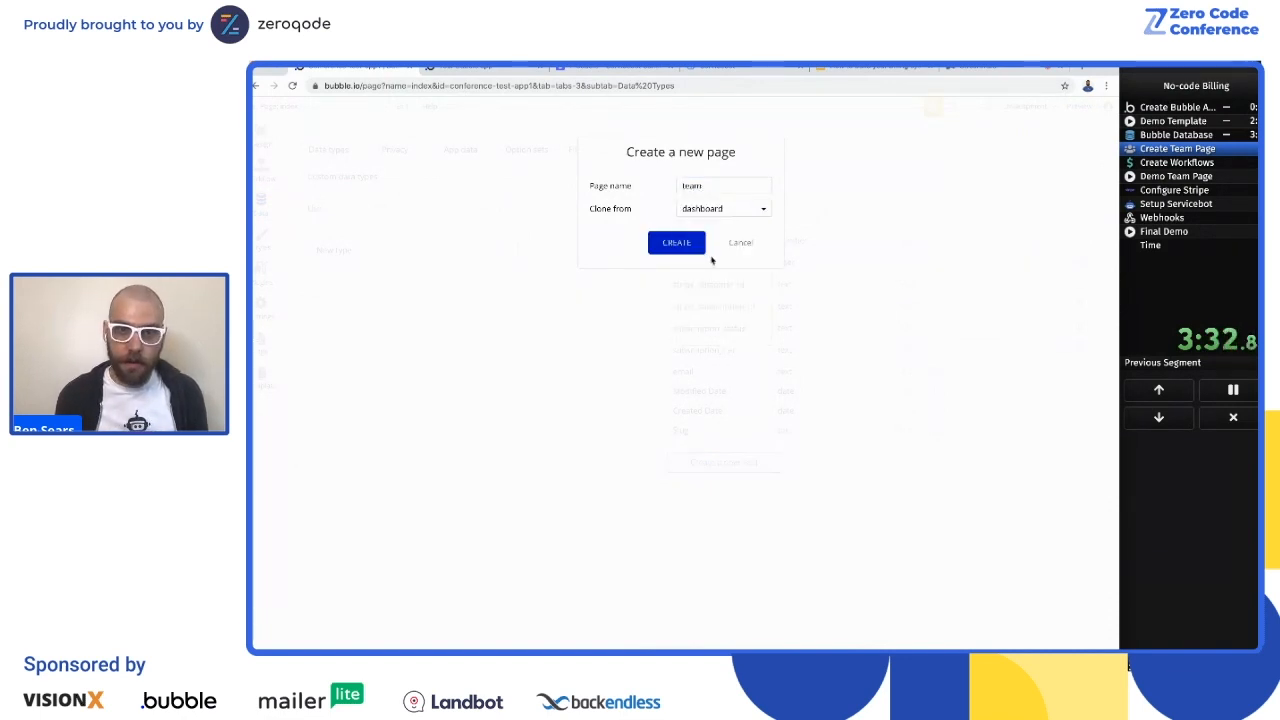
left_click(694, 249)
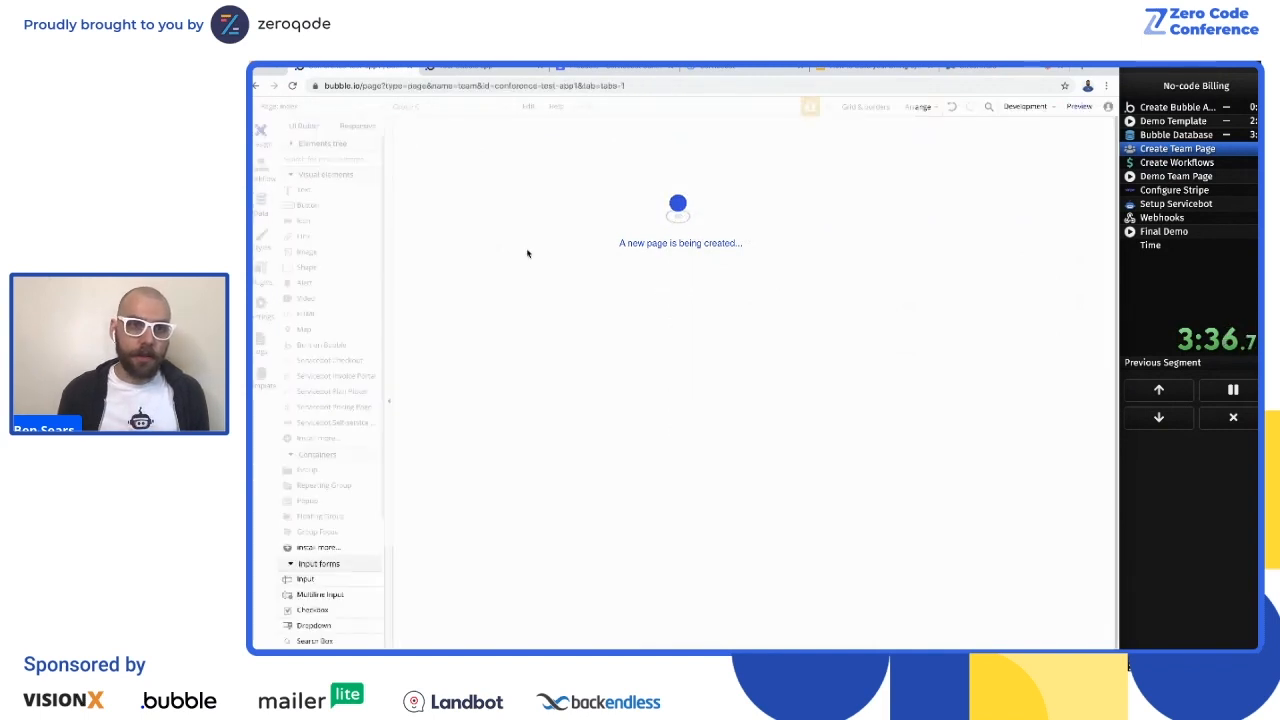
Step: Delete the resources and Premium Lessons content group from the team page and change the Dashboard heading to Team
left_click(478, 208)
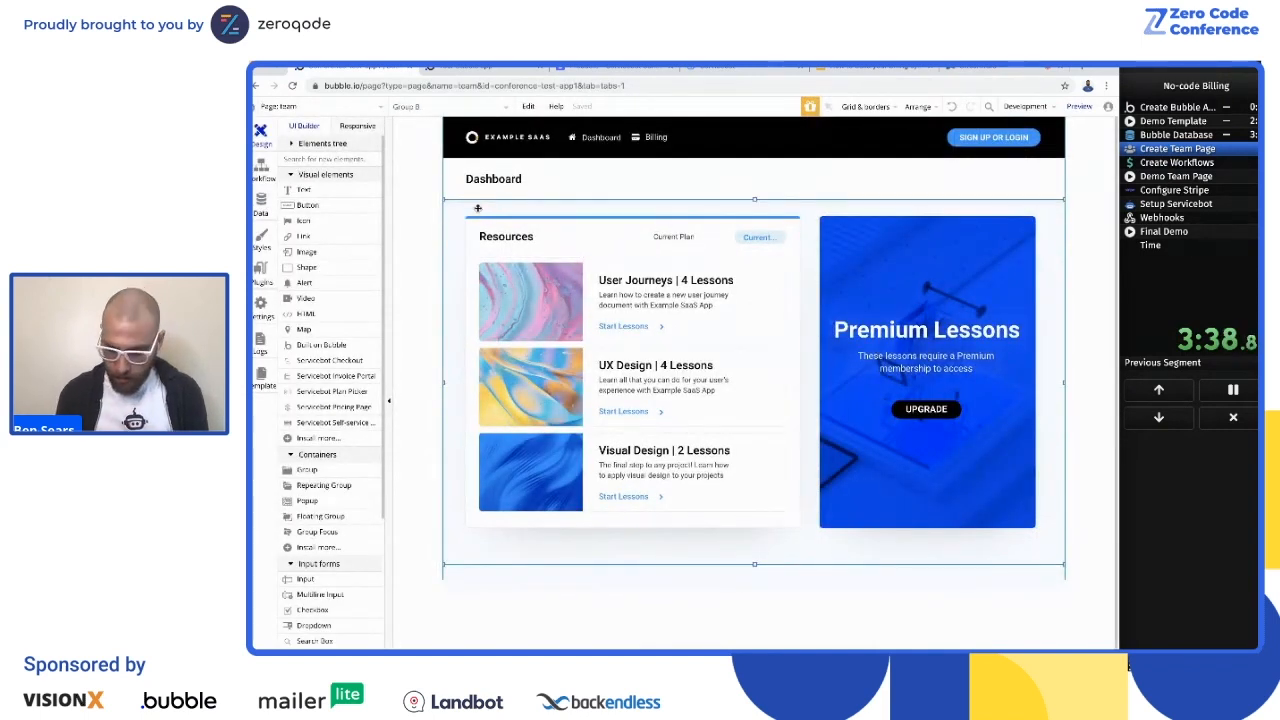
key("Delete")
double_click(488, 180)
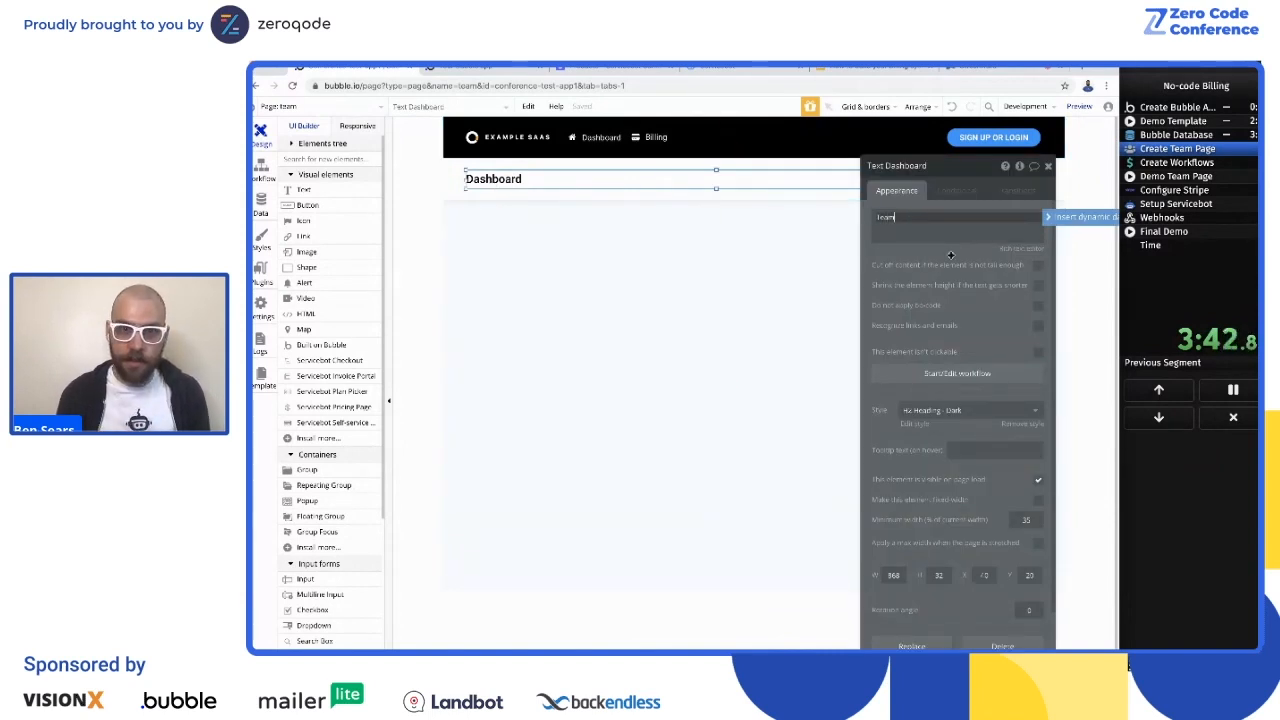
left_click(776, 292)
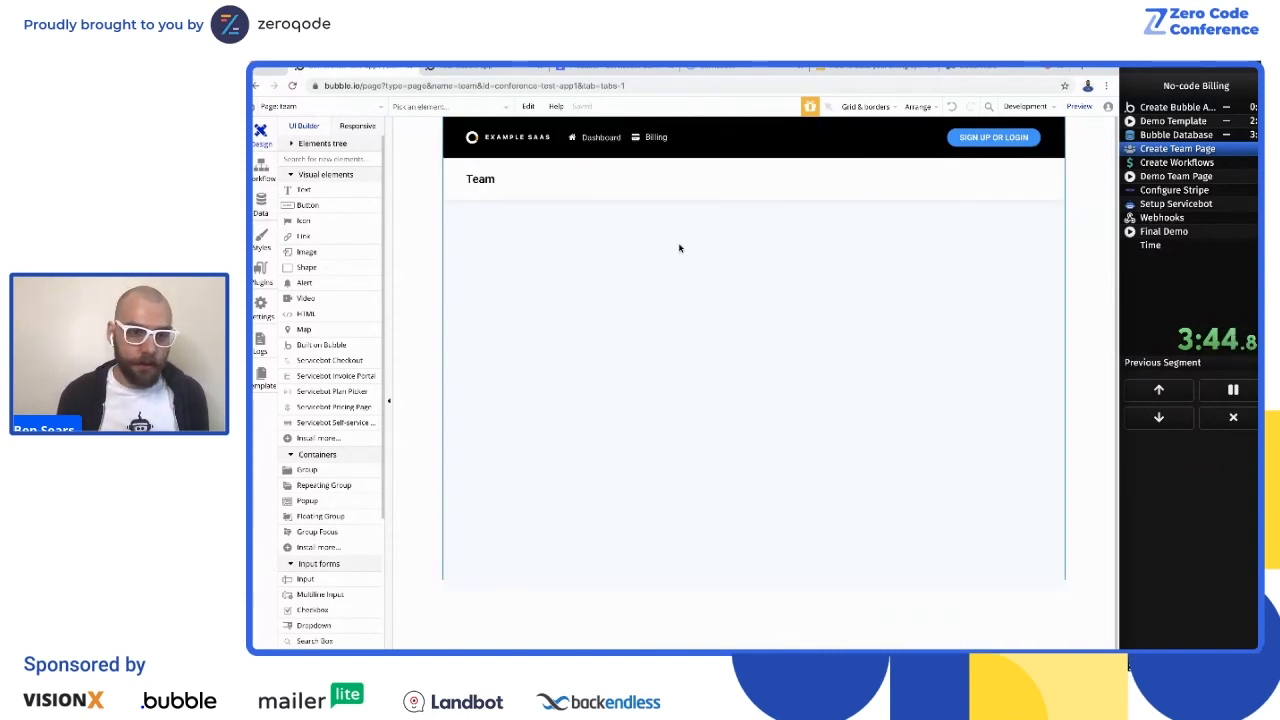
Step: Open the Header reusable element and make a copy of the Billing icon-and-link group in its navigation
left_click(290, 107)
left_click(279, 235)
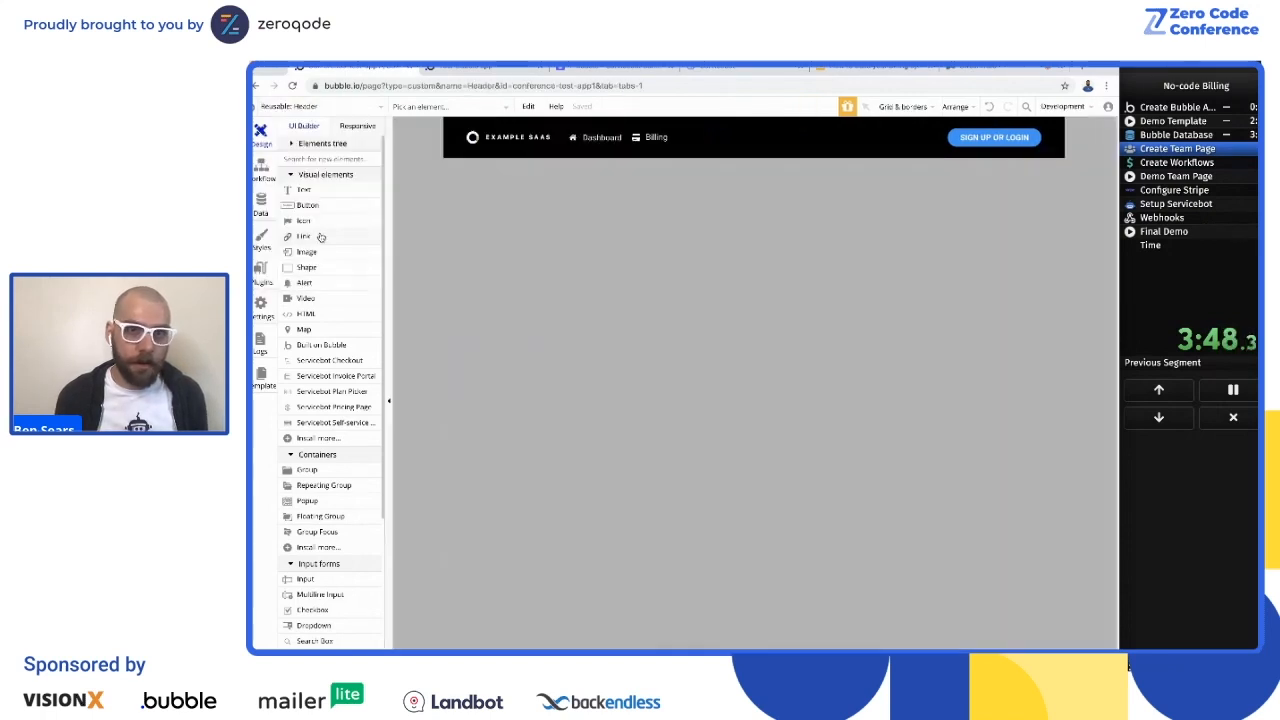
left_click(682, 138)
left_click(635, 132)
key("ctrl+v")
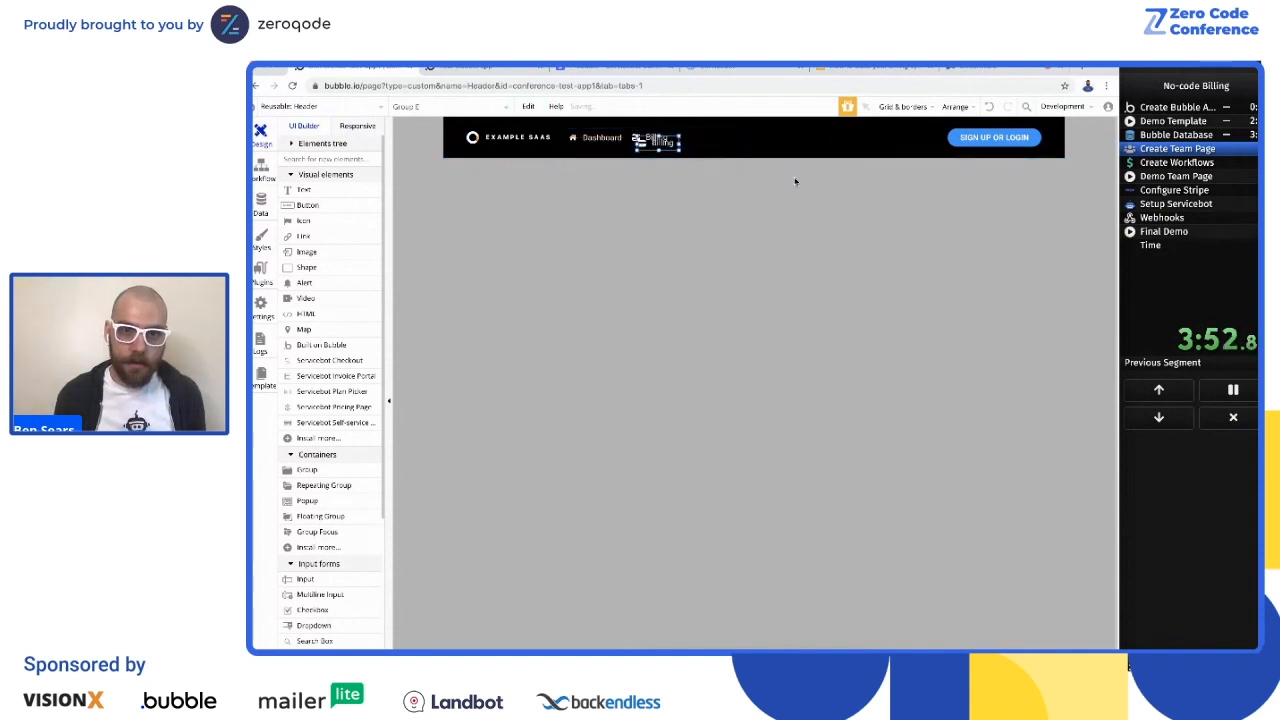
Step: Move the copied Billing group so it sits just to the right of the original and level with it
key("Up")
key("Up")
key("Up")
key("Up")
key("Right")
key("Right")
key("Right")
key("Right")
key("Right")
key("Right")
key("Right")
key("Right")
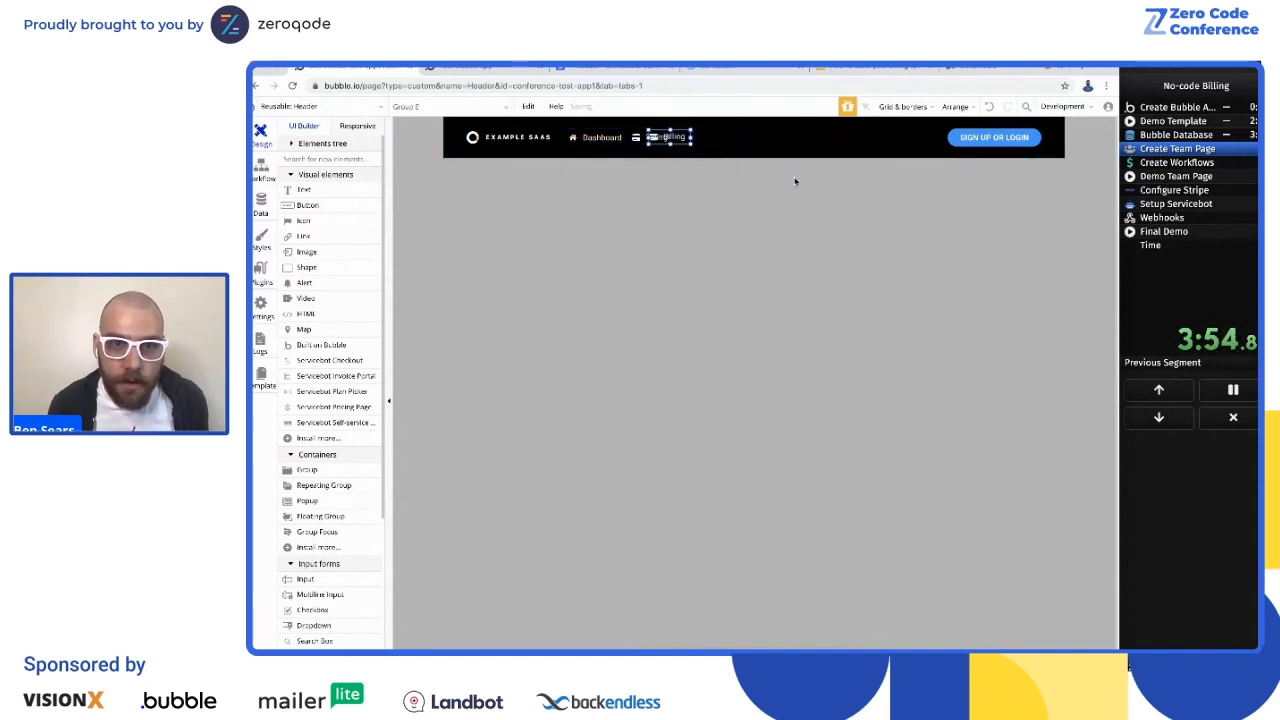
key("Right")
key("Right")
key("Right")
key("Right")
key("Right")
key("Right")
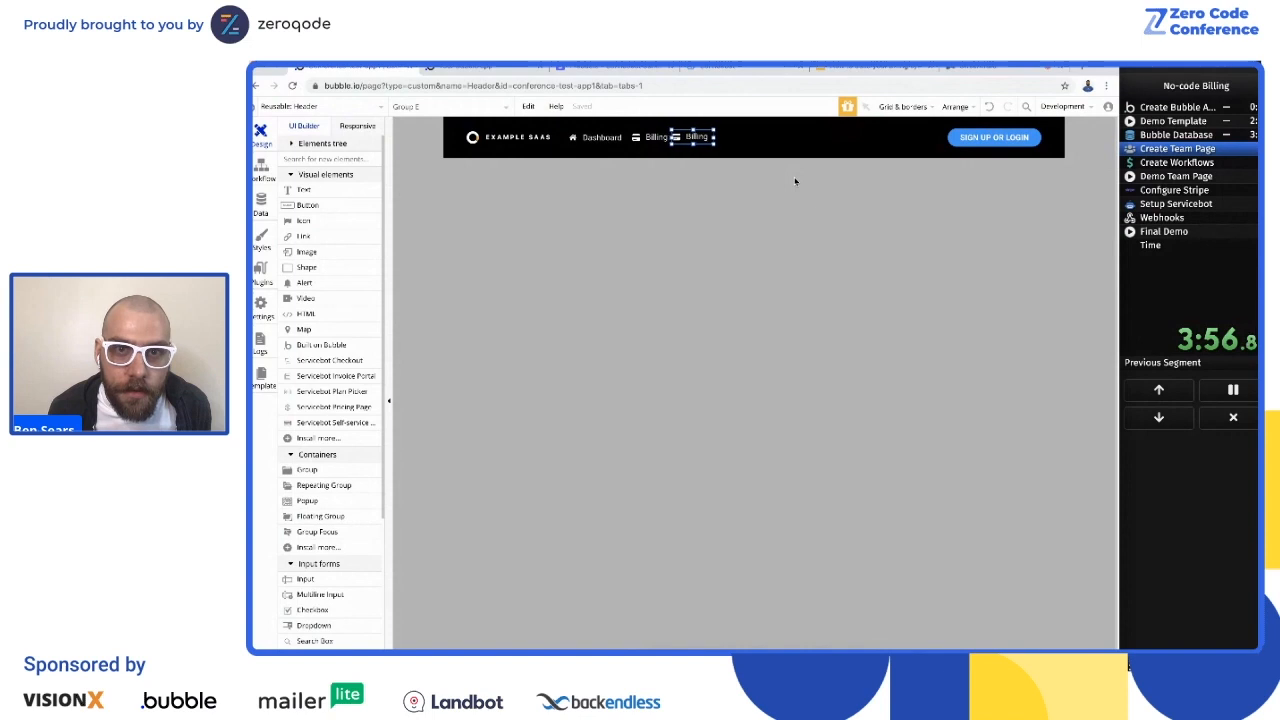
key("Right")
left_click(650, 284)
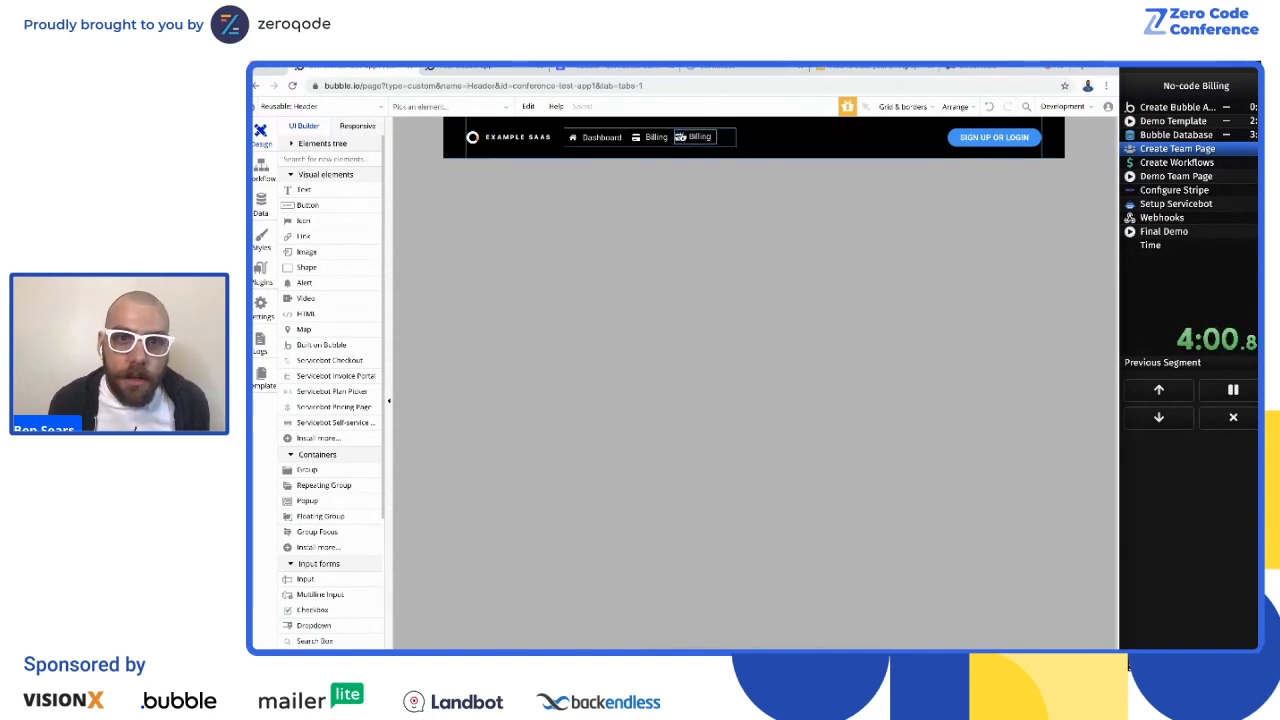
Step: Replace the copied group's credit card icon with the users icon
double_click(679, 137)
left_click(963, 217)
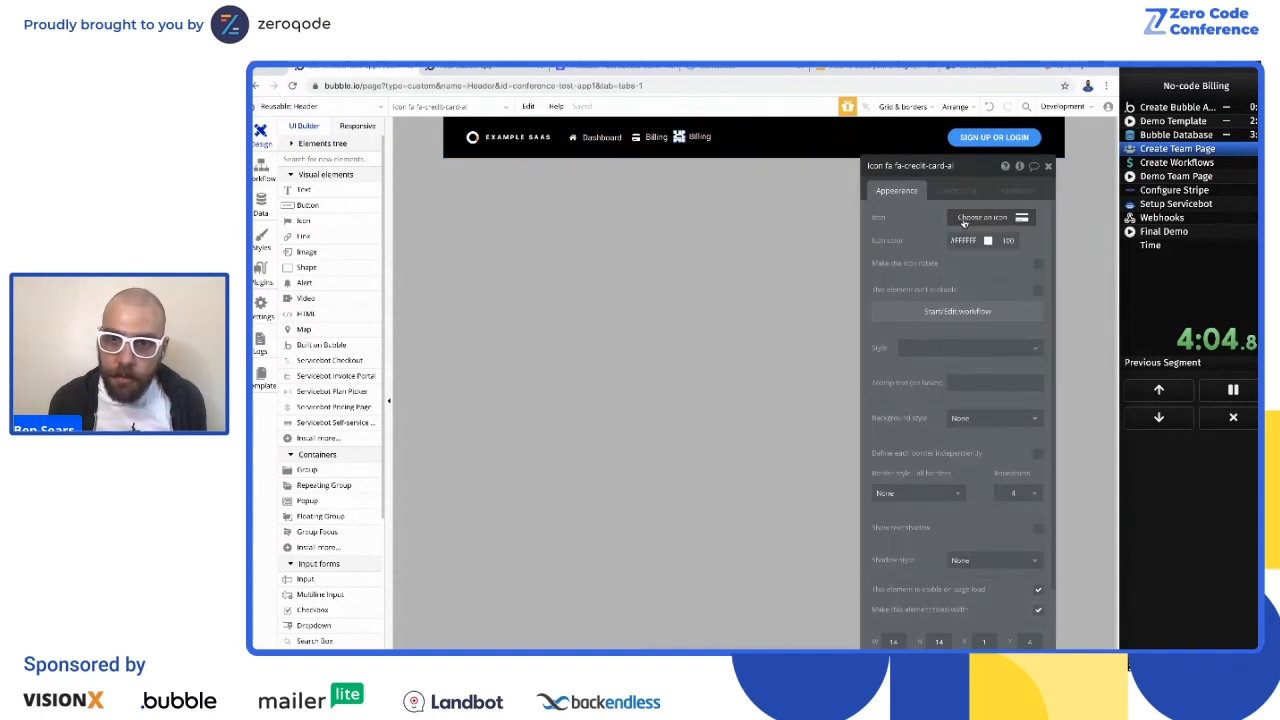
left_click(958, 217)
type("users")
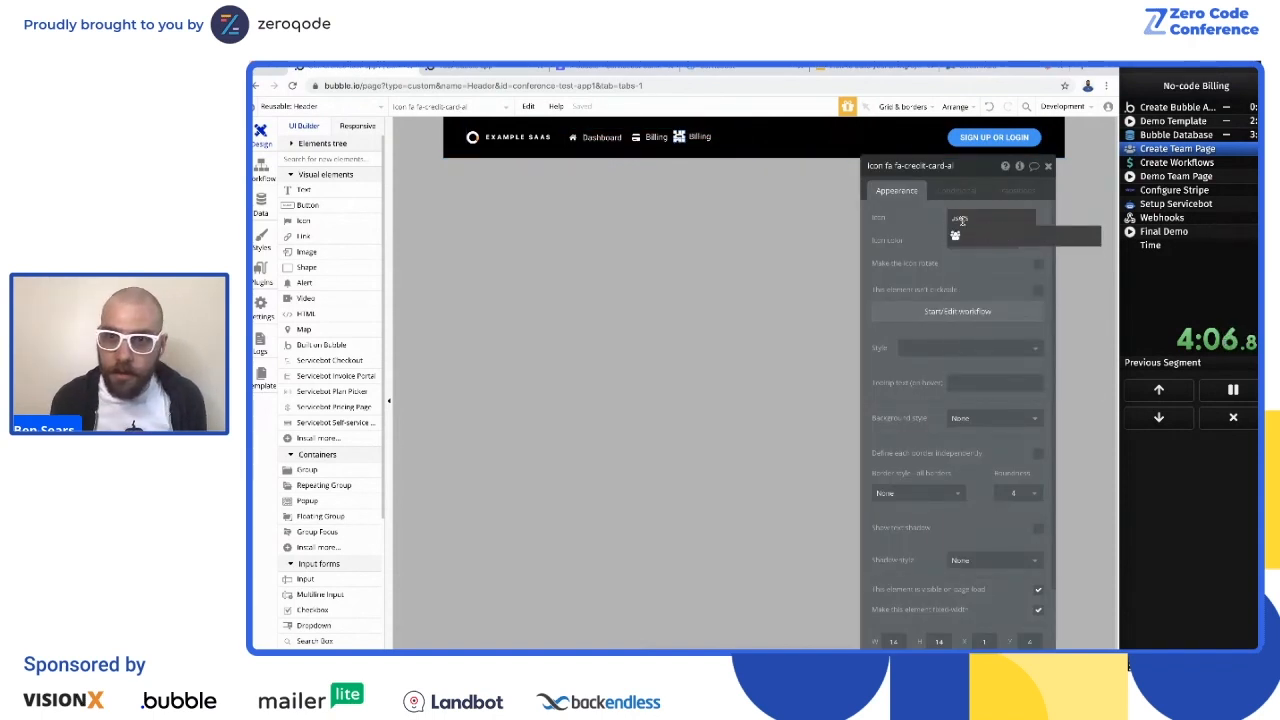
left_click(956, 235)
Step: Change the copied link's text to Team and set its destination page to team
left_click(701, 137)
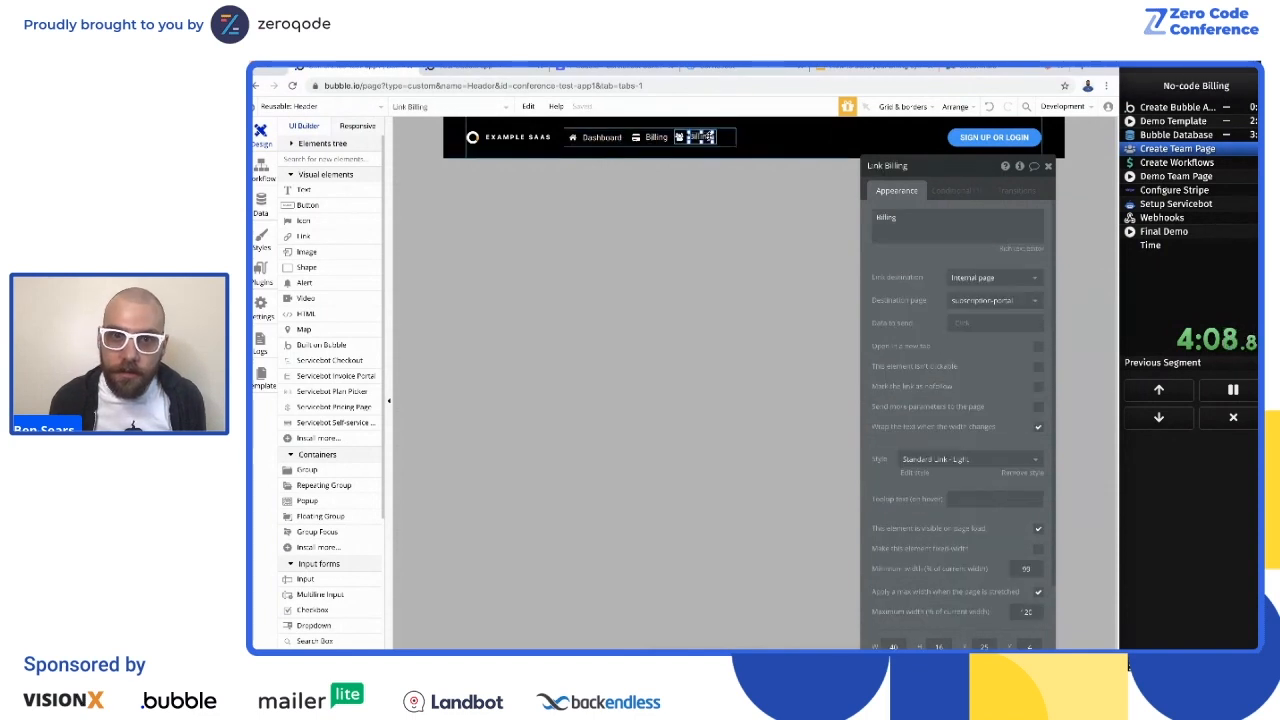
double_click(953, 231)
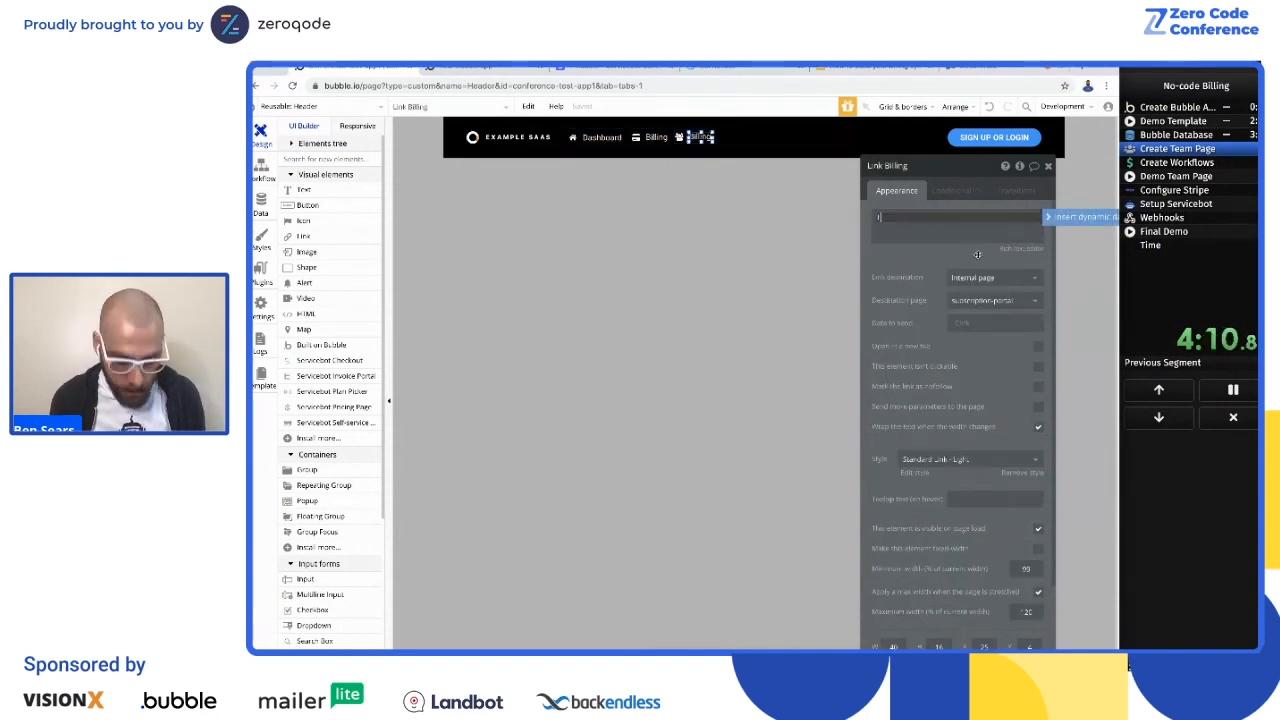
left_click(1015, 301)
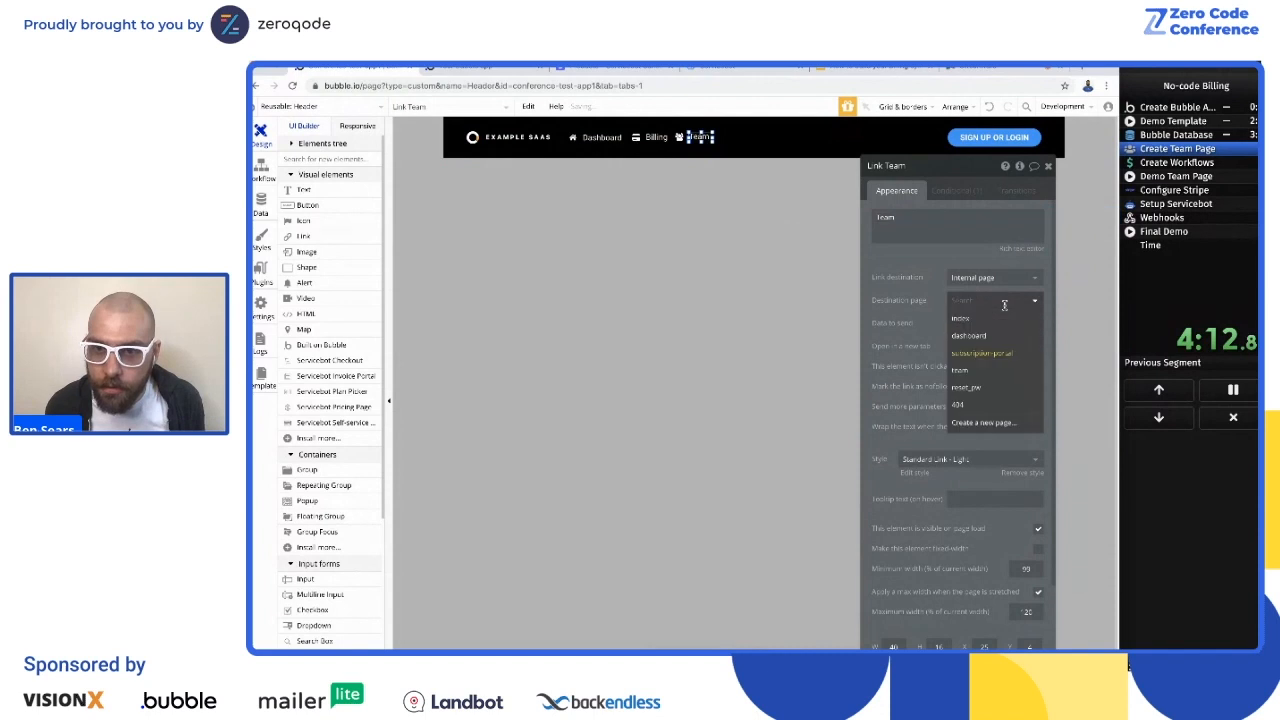
left_click(971, 380)
left_click(723, 291)
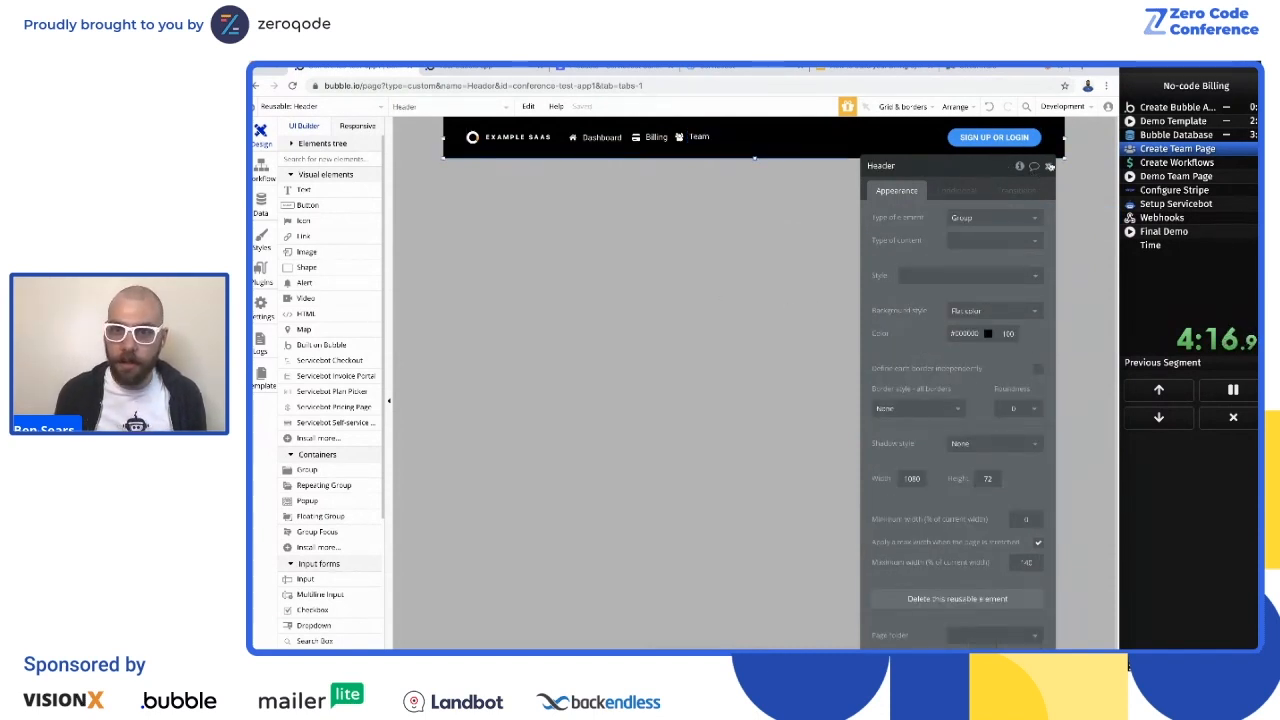
left_click(1046, 167)
Step: Return to the team page and draw a repeating group about 538 by 563 px below the Team heading
left_click(318, 106)
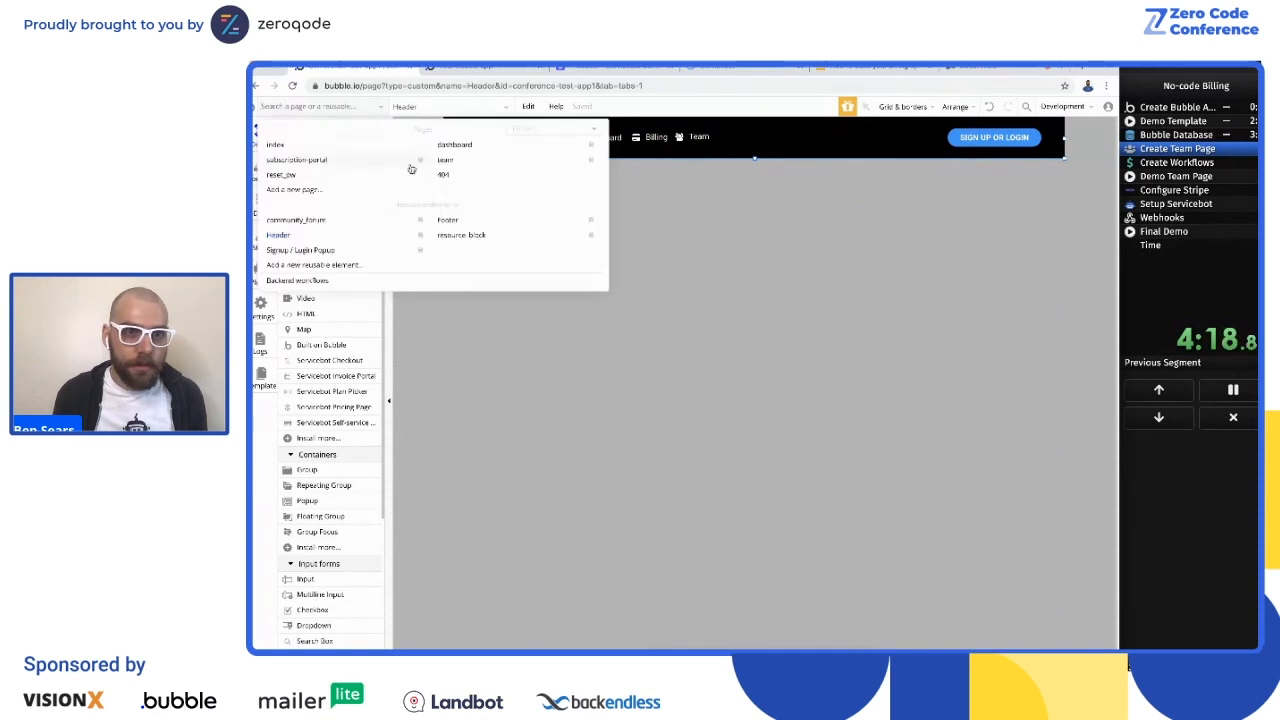
left_click(444, 160)
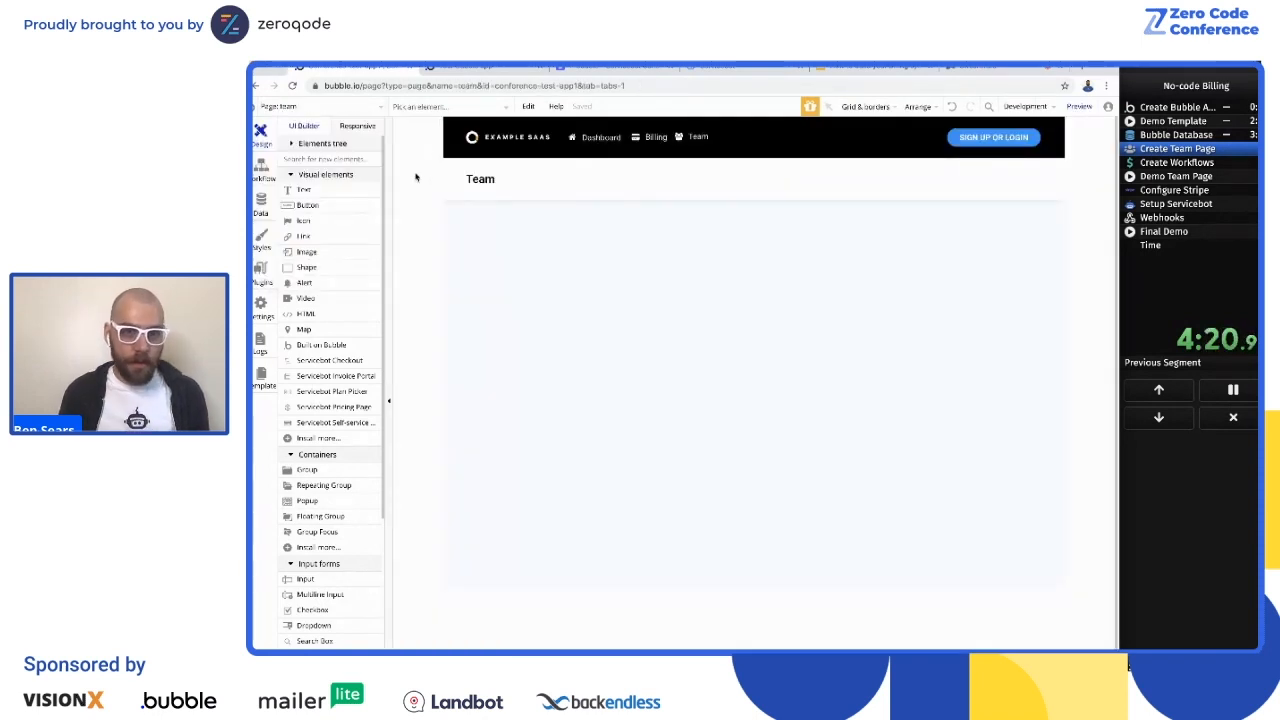
scroll(325, 400, "down", 2)
mouse_move(307, 447)
left_mouse_down()
mouse_move(659, 263)
mouse_move(829, 423)
mouse_move(860, 489)
mouse_move(966, 580)
left_mouse_up()
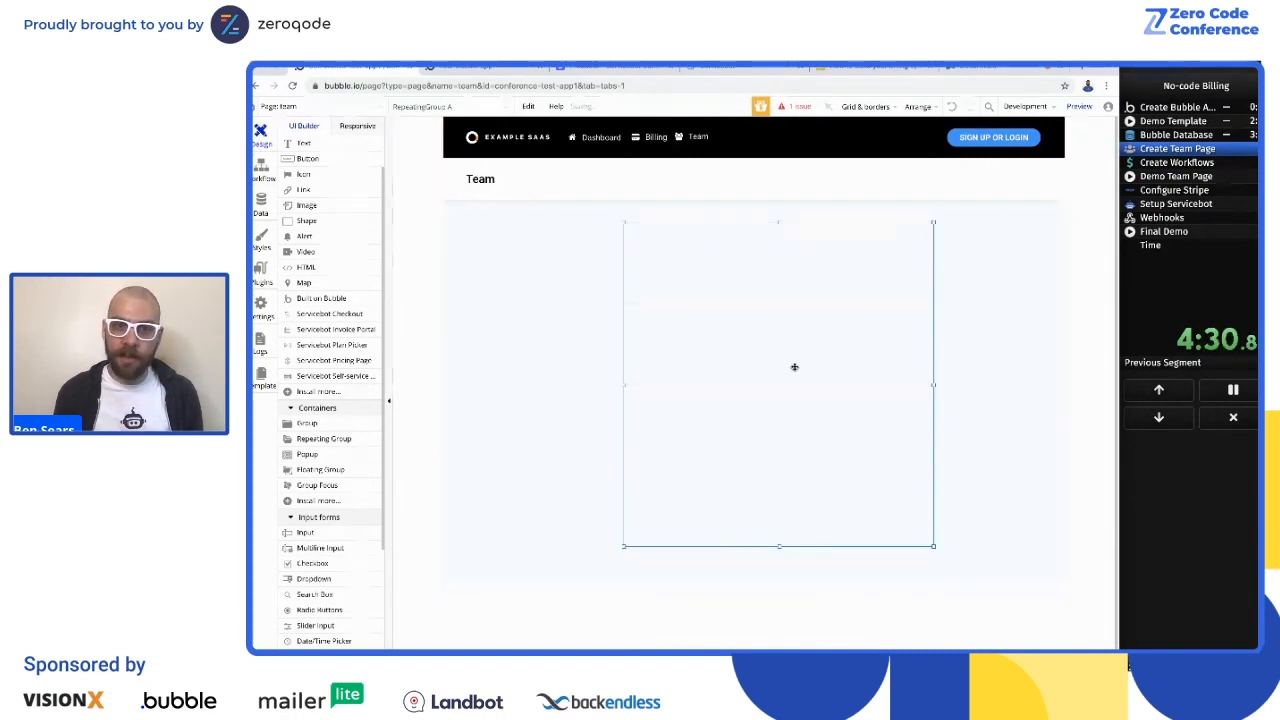
Step: Set the repeating group's type of content to User and its data source to a search for Users
double_click(795, 367)
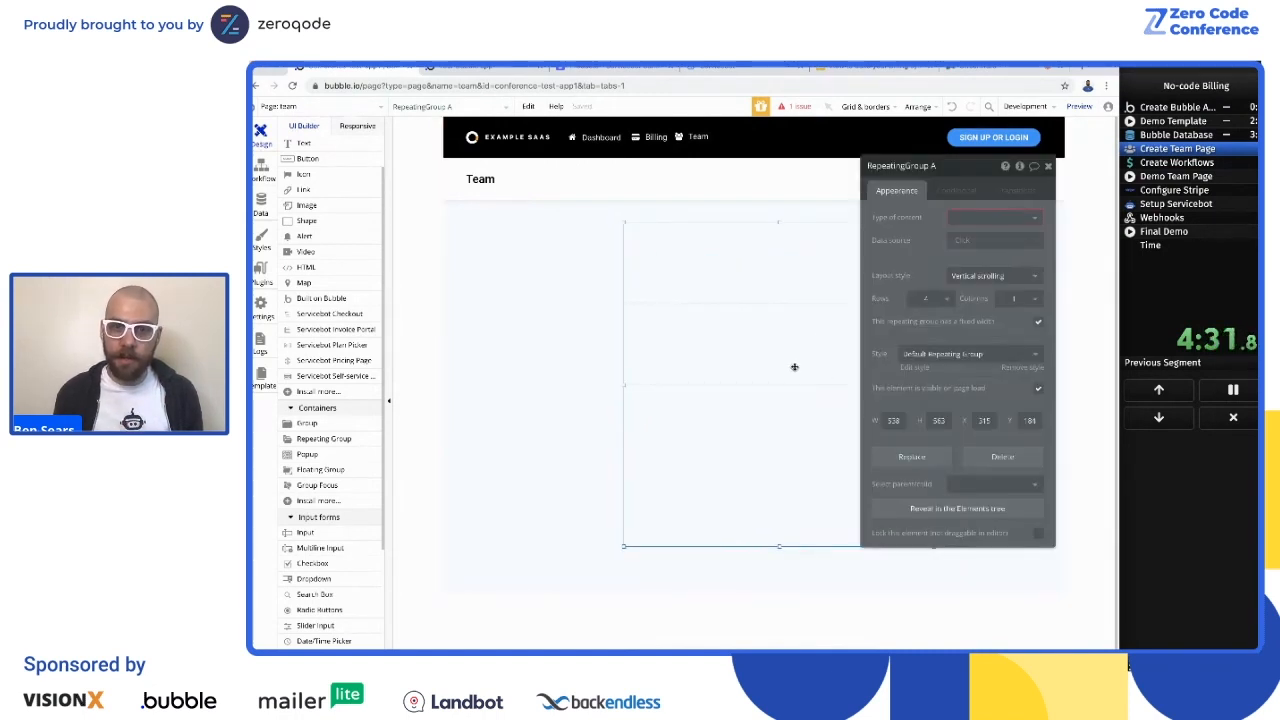
left_click(990, 217)
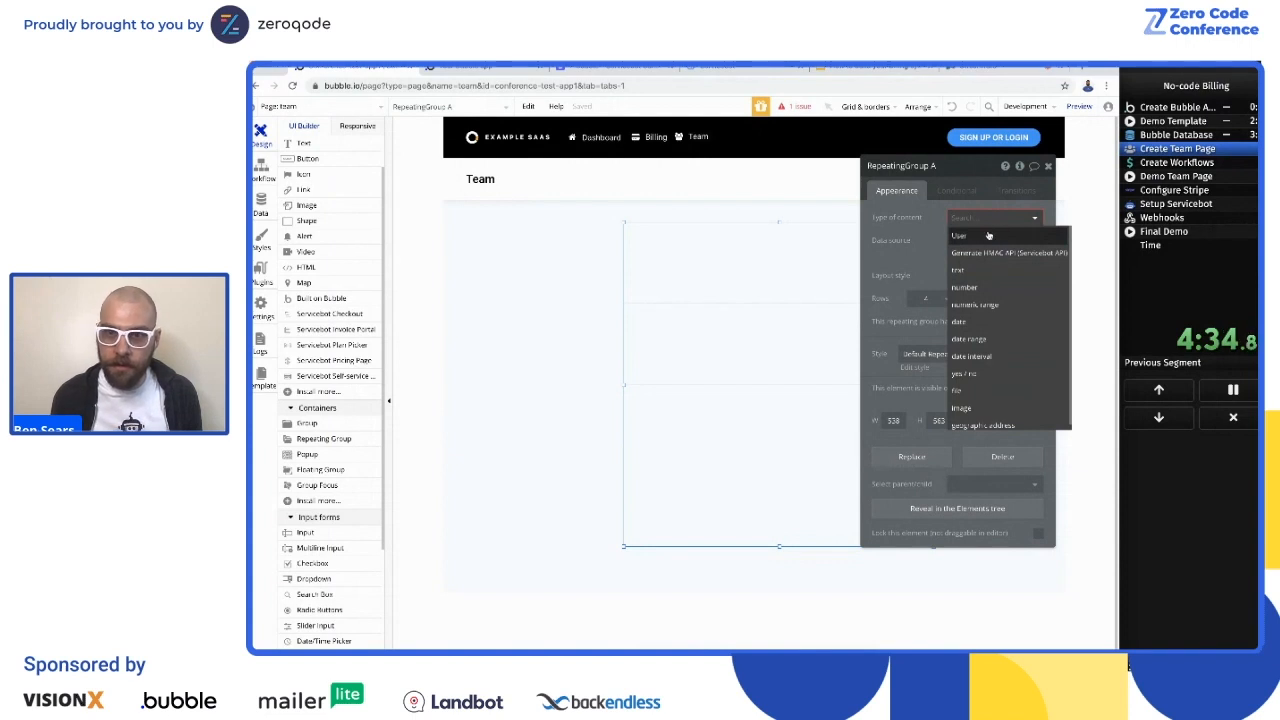
left_click(988, 235)
left_click(990, 241)
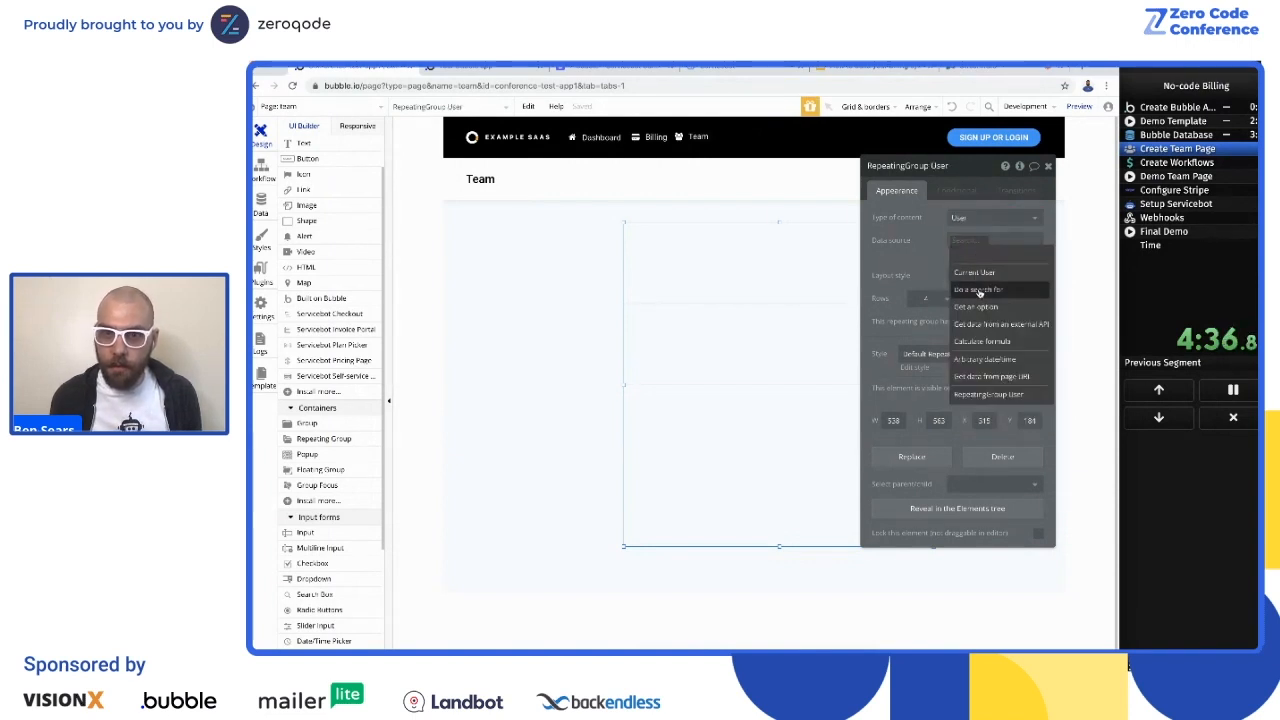
left_click(977, 291)
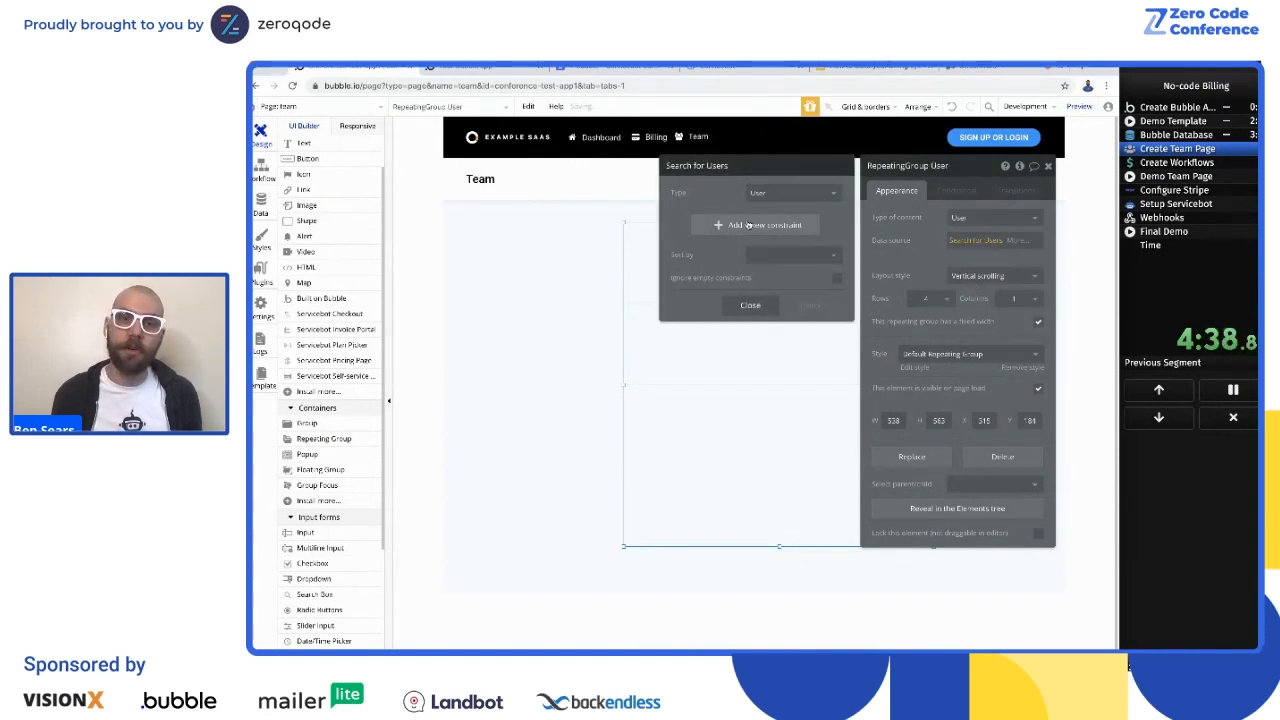
Step: Add a constraint to the Users search so that member_of equals Current User
left_click(748, 225)
left_click(712, 222)
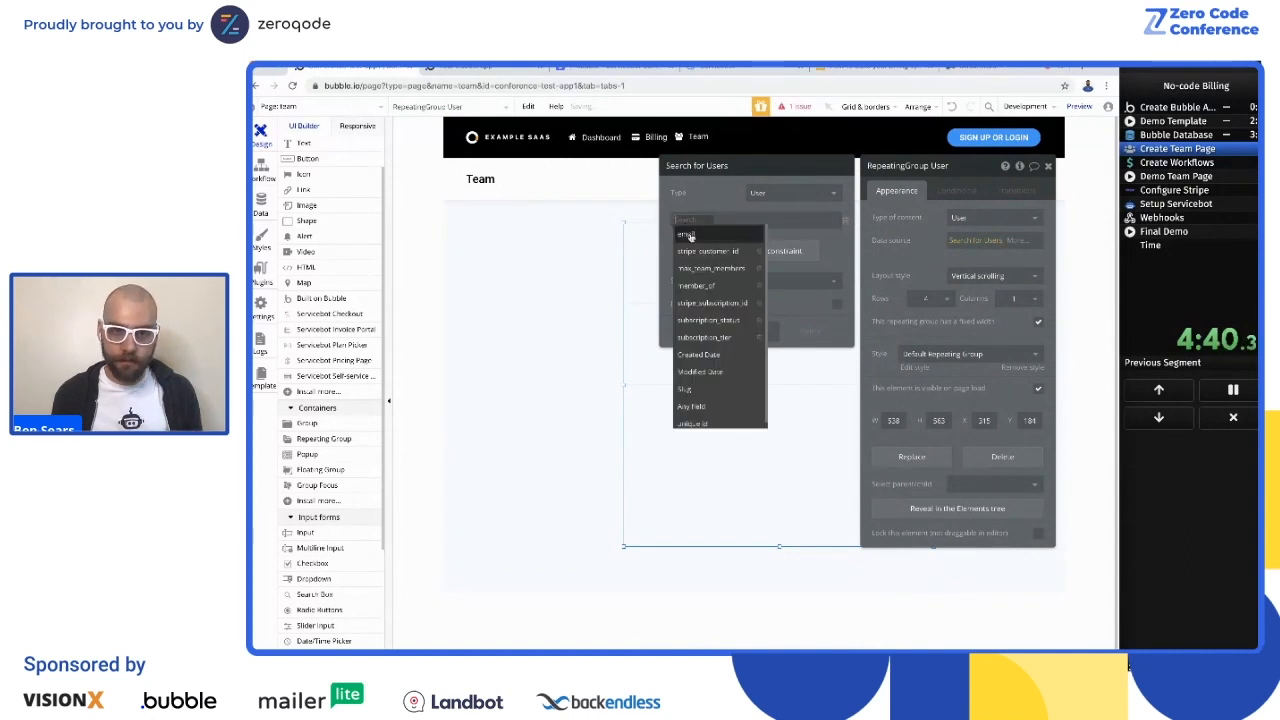
left_click(707, 285)
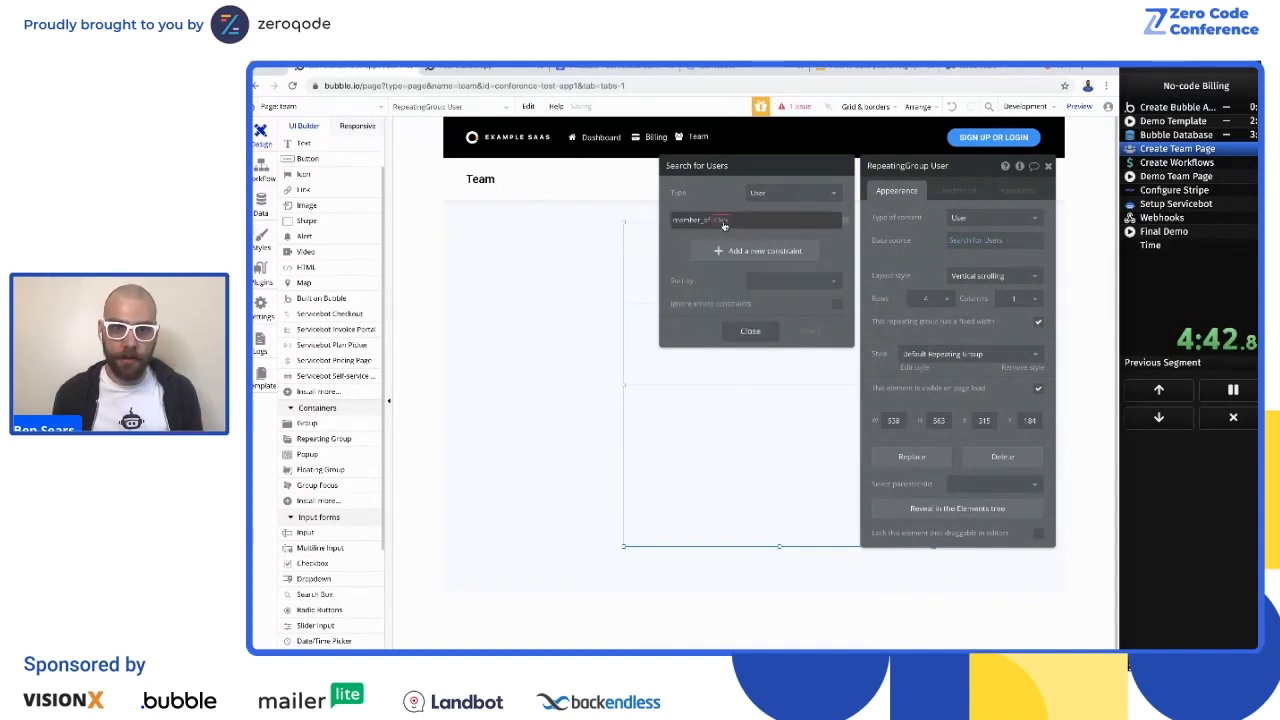
left_click(724, 226)
left_click(726, 238)
left_click(730, 221)
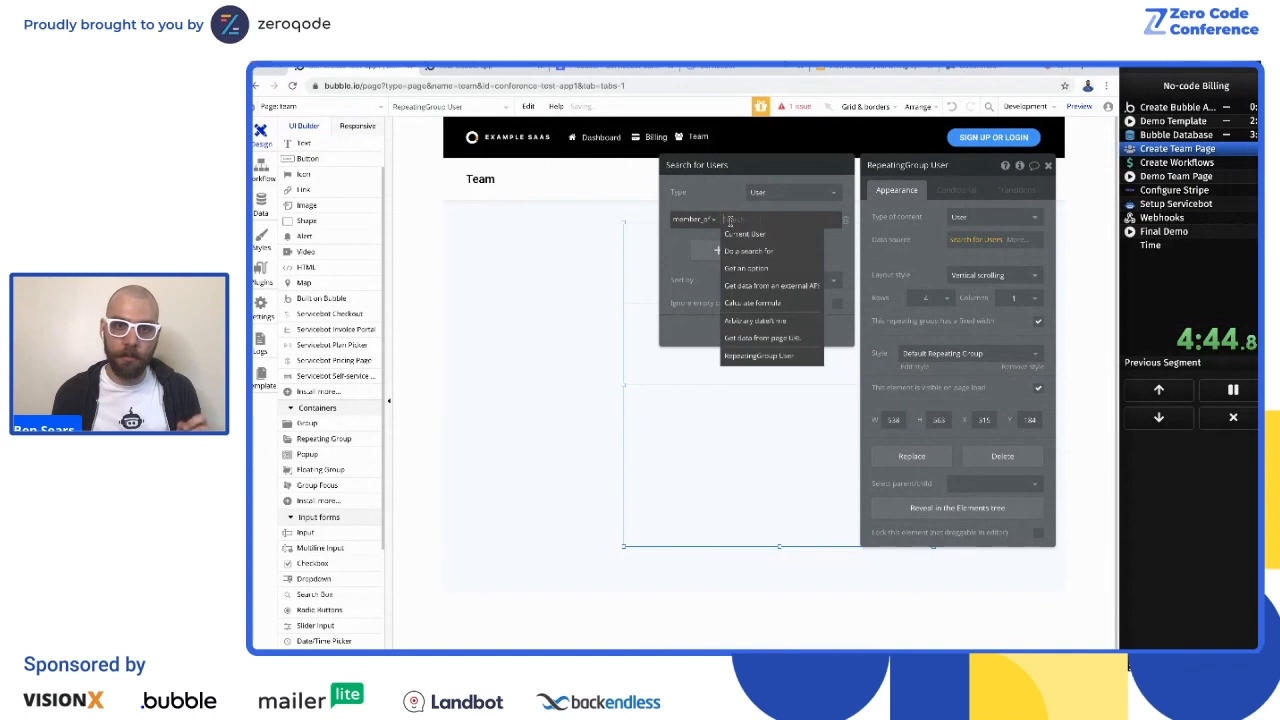
left_click(743, 234)
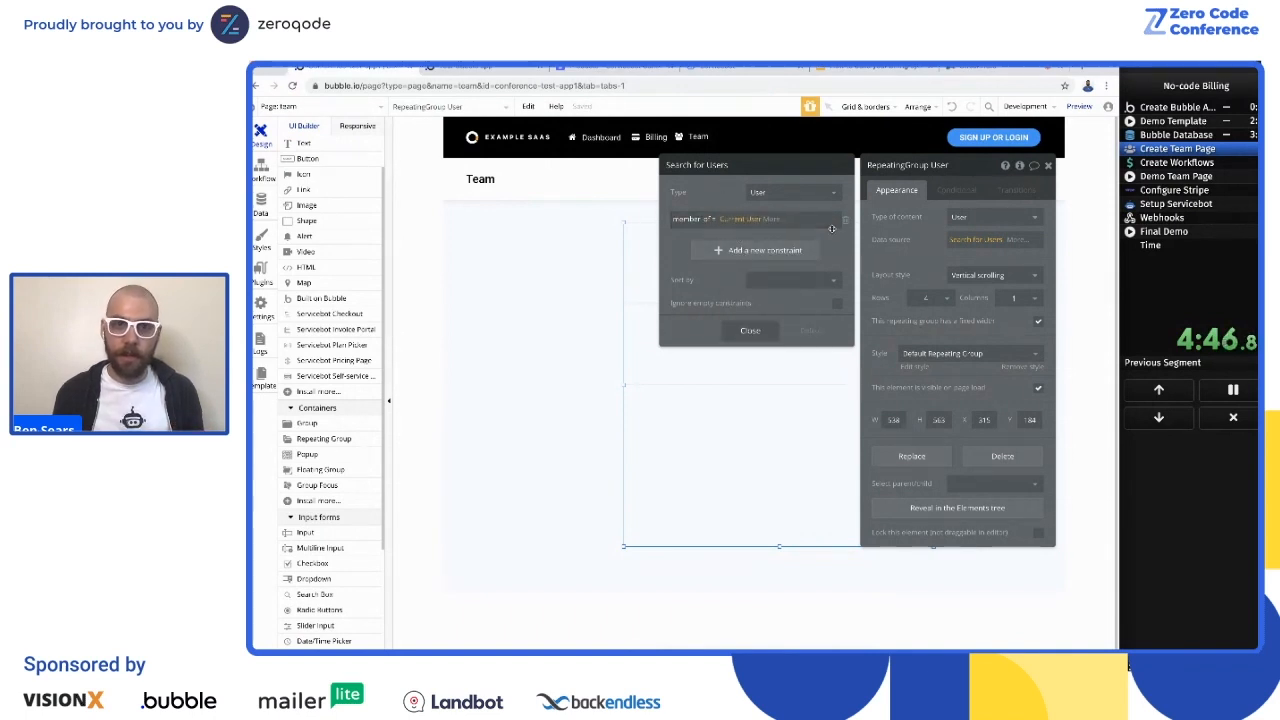
left_click(750, 331)
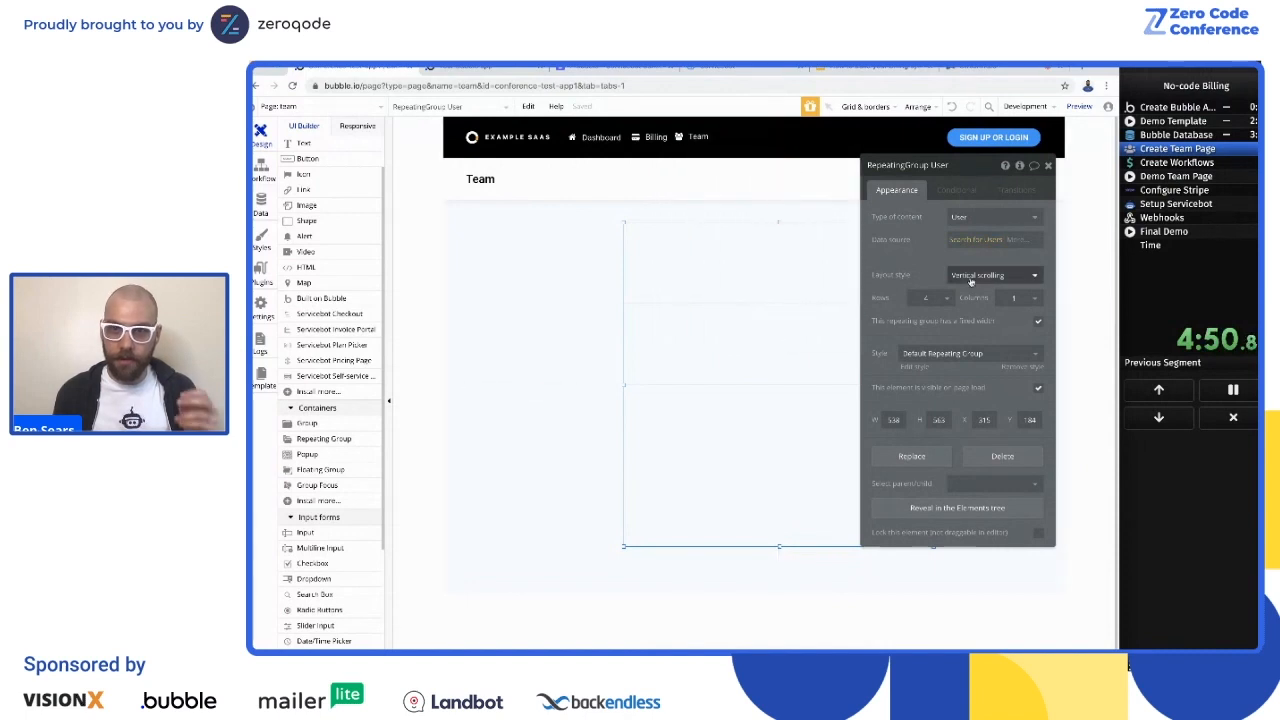
left_click(933, 298)
left_click(930, 390)
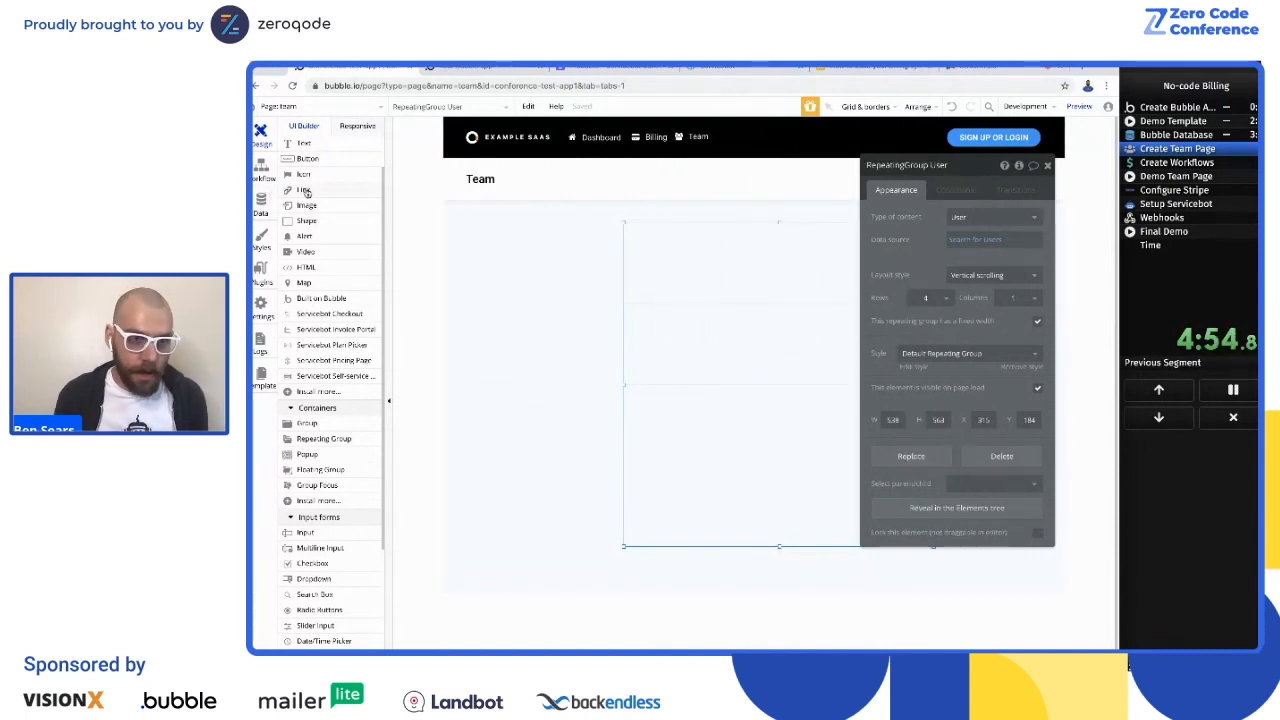
left_click_drag(306, 150, 660, 257)
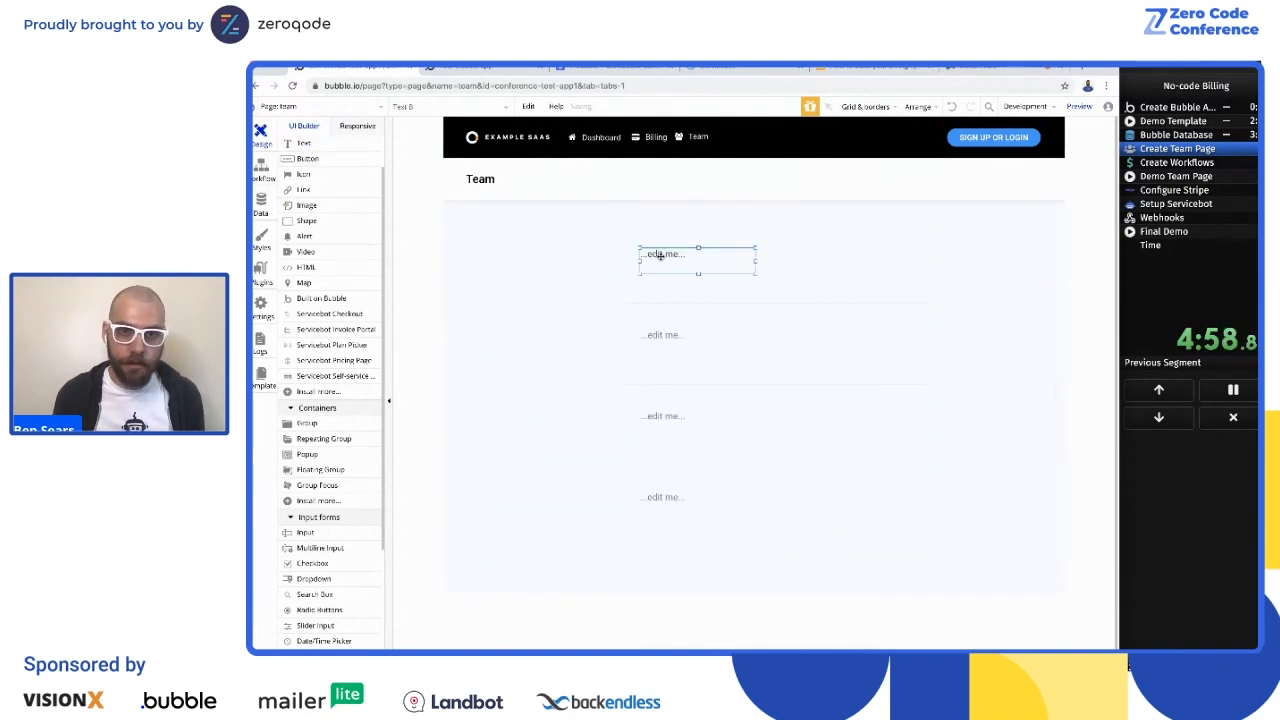
left_click_drag(697, 276, 695, 258)
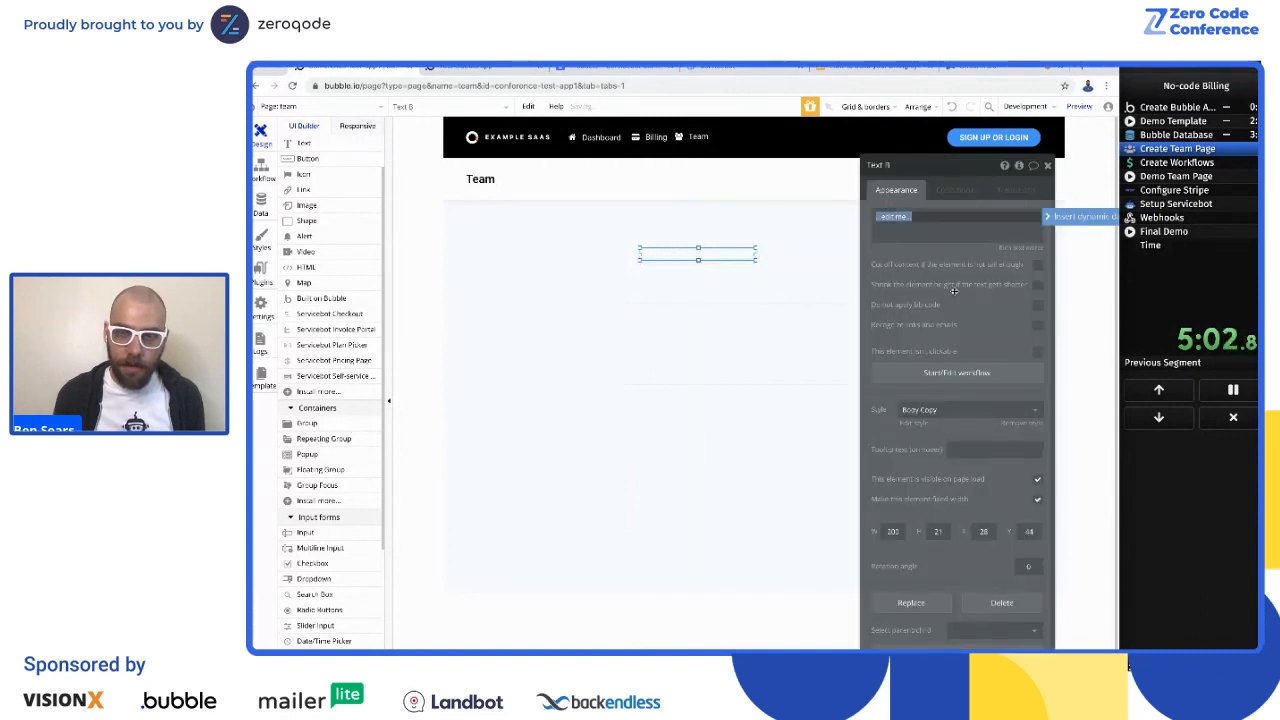
key("BackSpace")
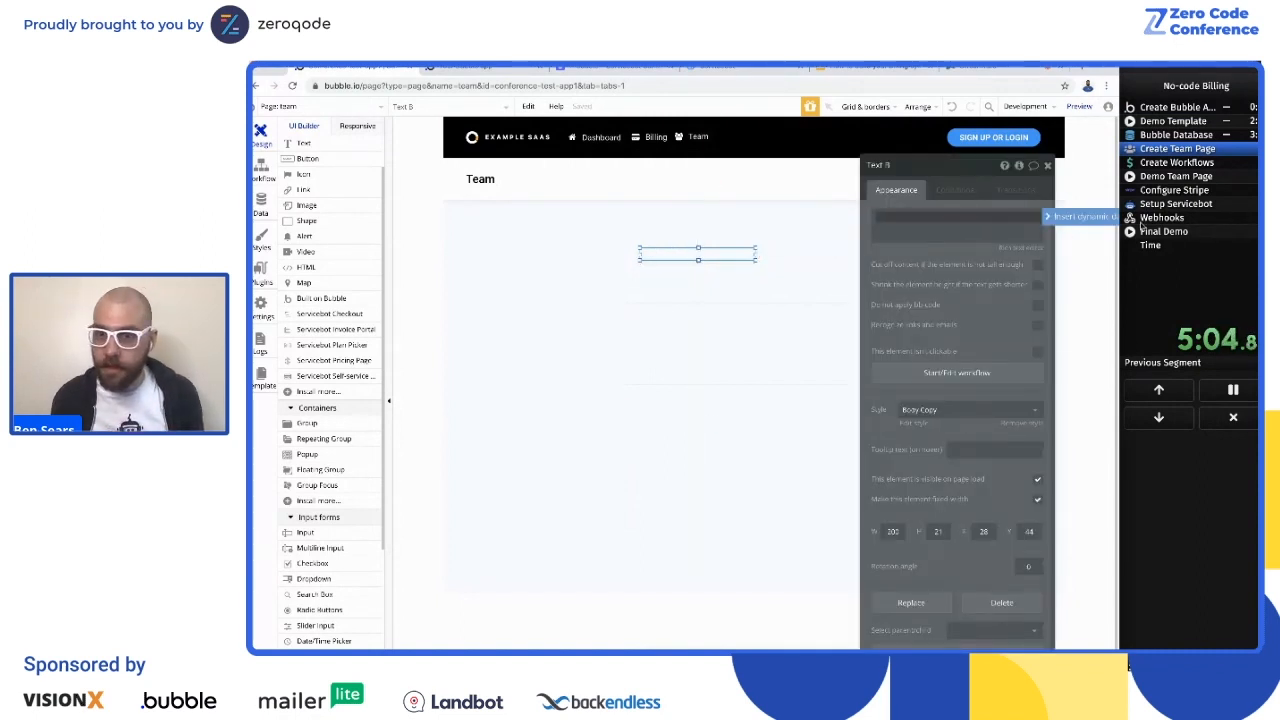
left_click(1085, 217)
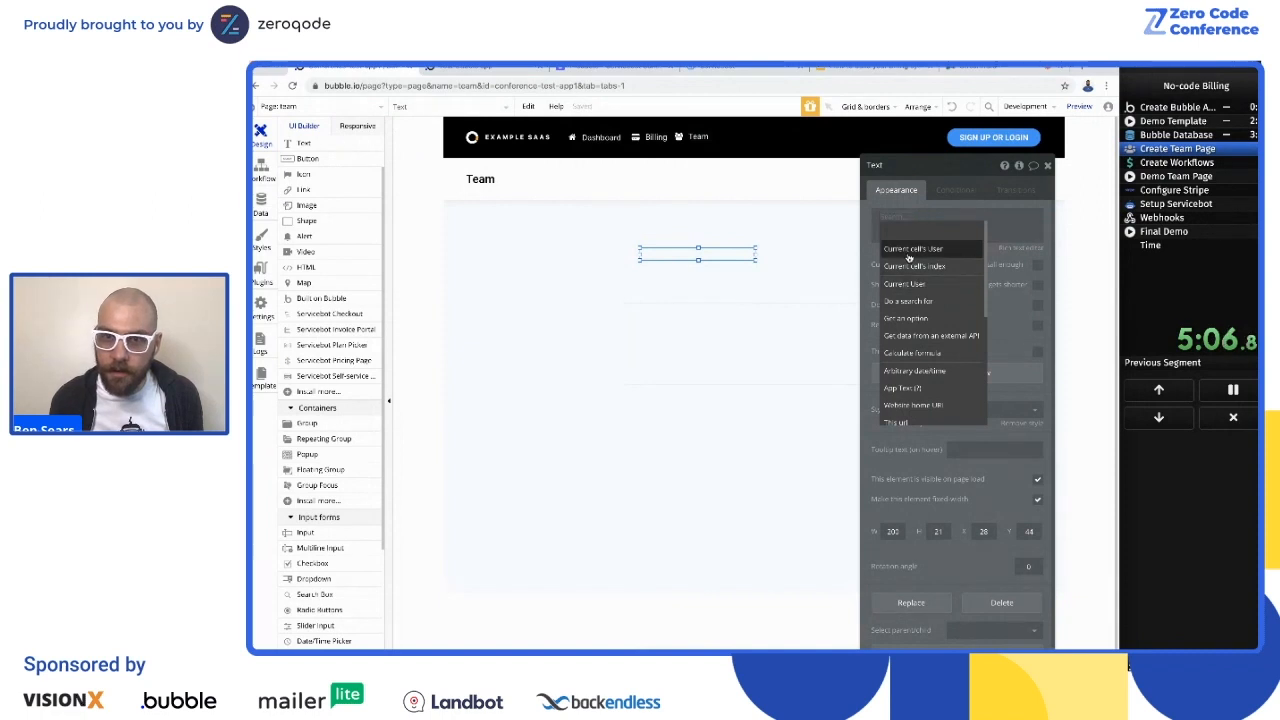
left_click(910, 248)
left_click(962, 333)
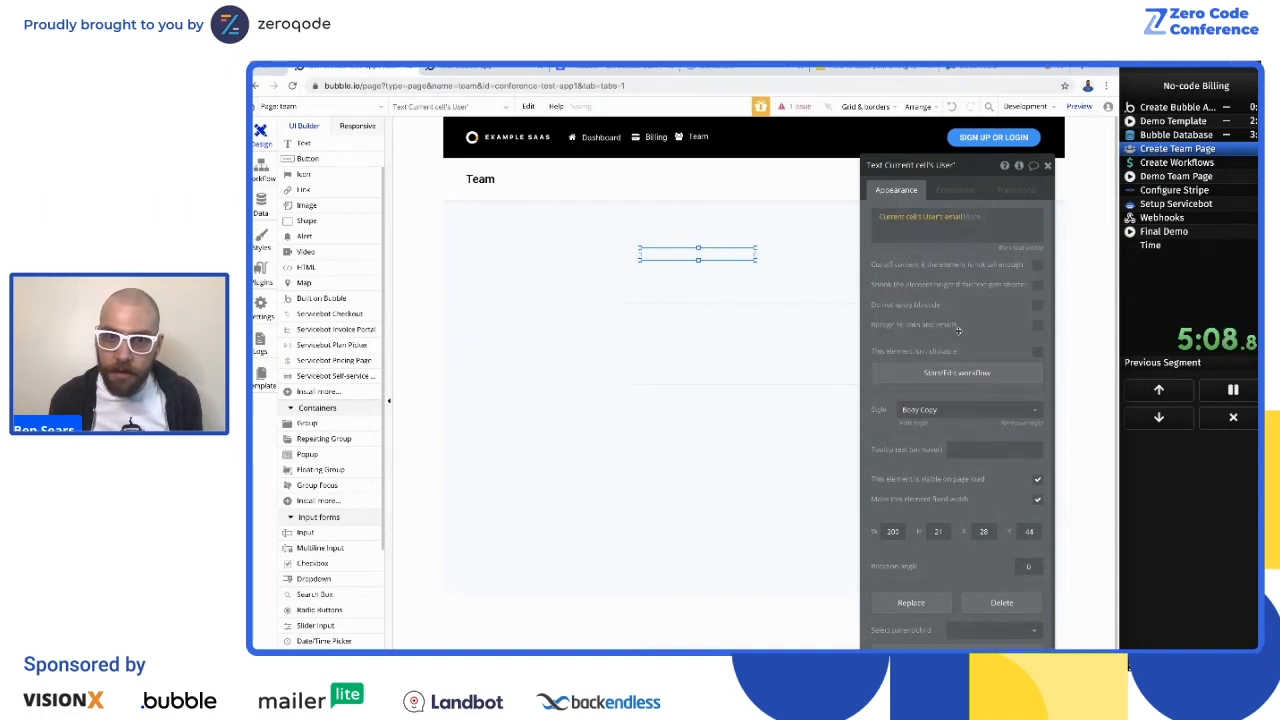
left_click_drag(698, 260, 698, 263)
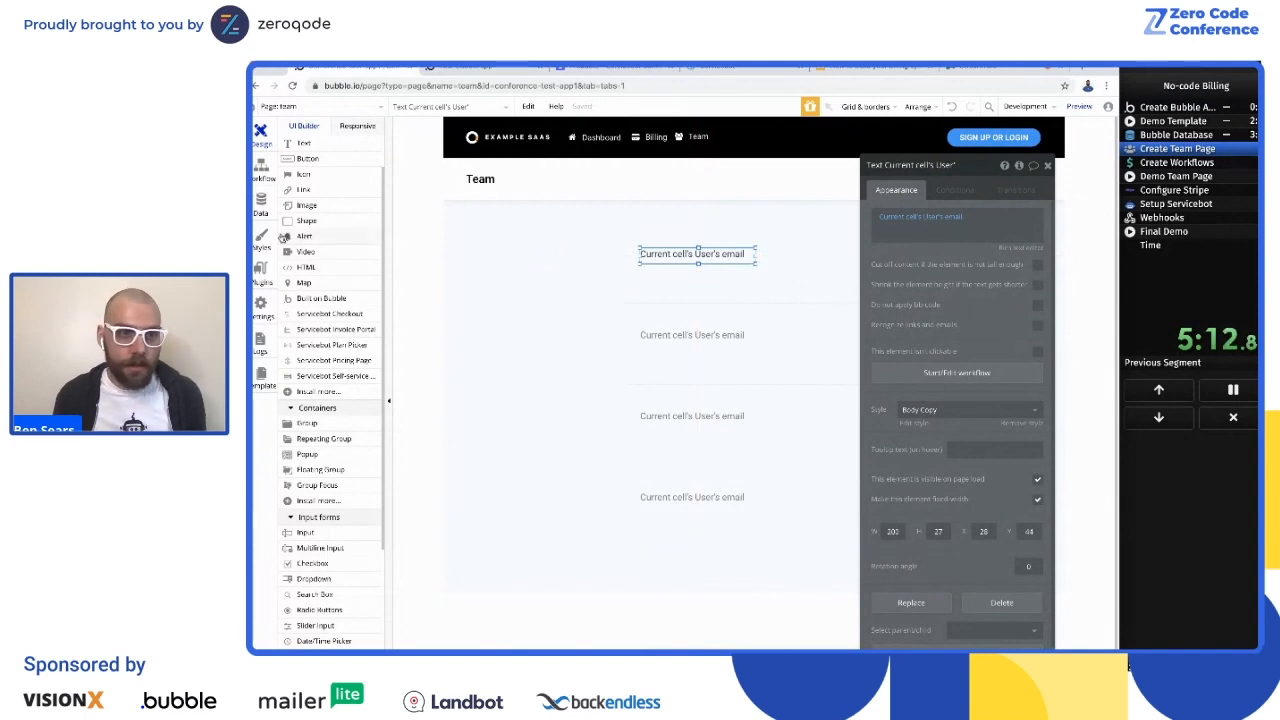
left_click(497, 291)
left_click(295, 162)
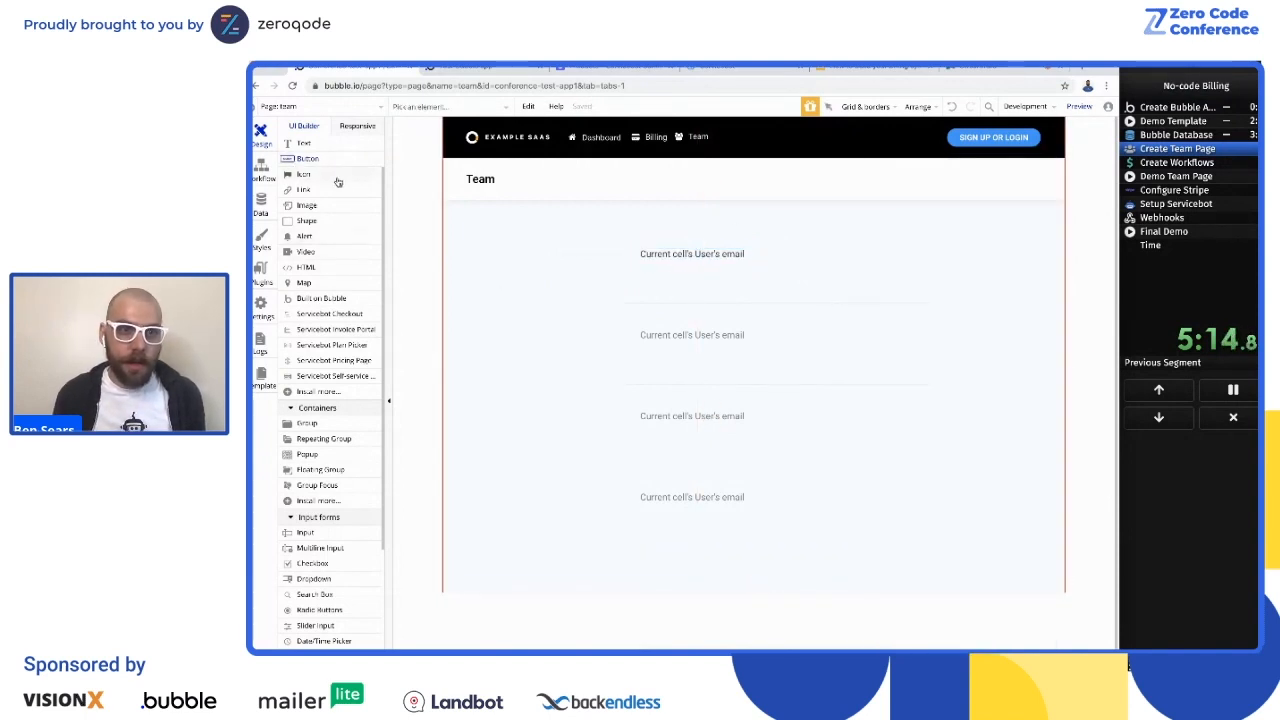
left_click(832, 264)
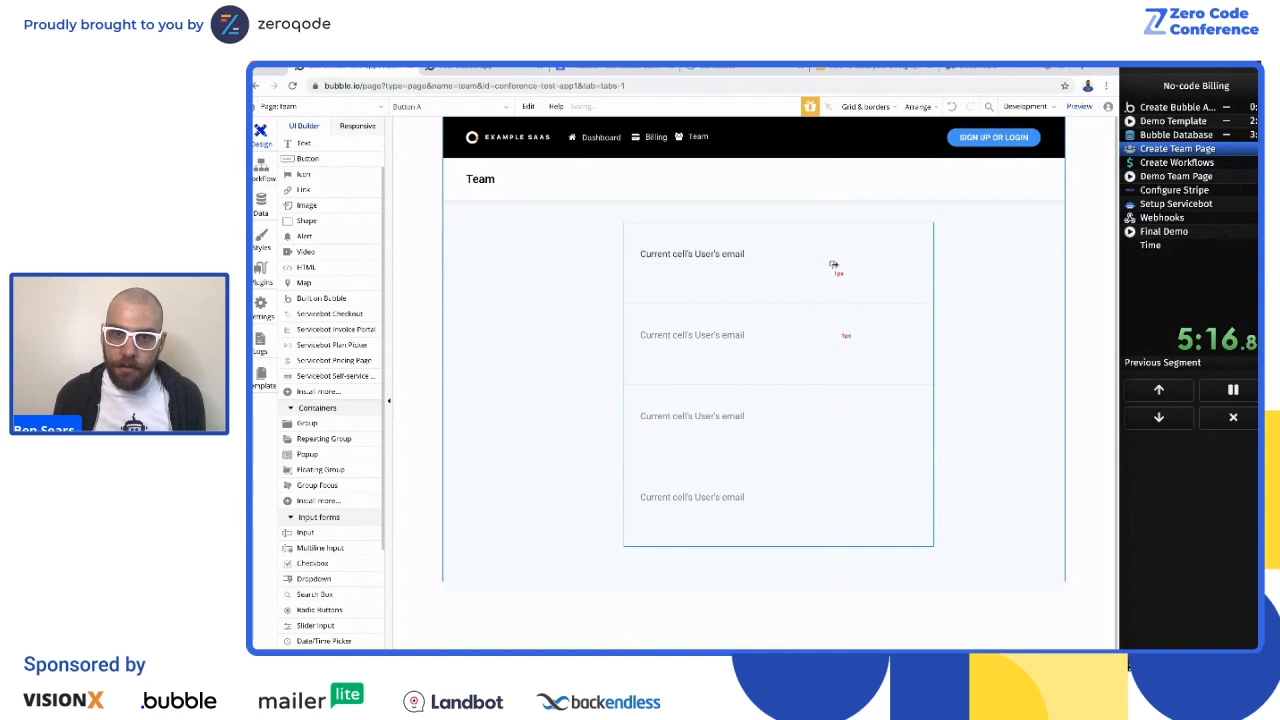
key("Delete")
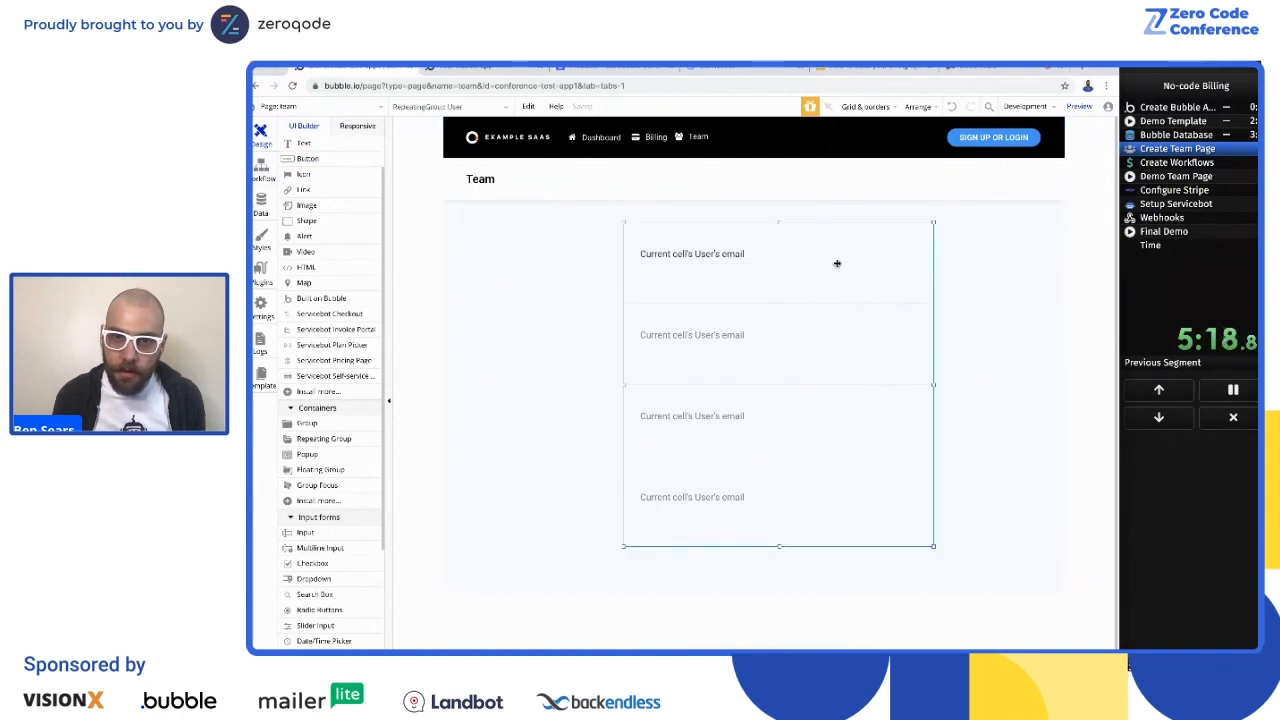
Step: Add a button beside the email text, label it Remove, and apply the Primary Button - Light style
left_click(307, 158)
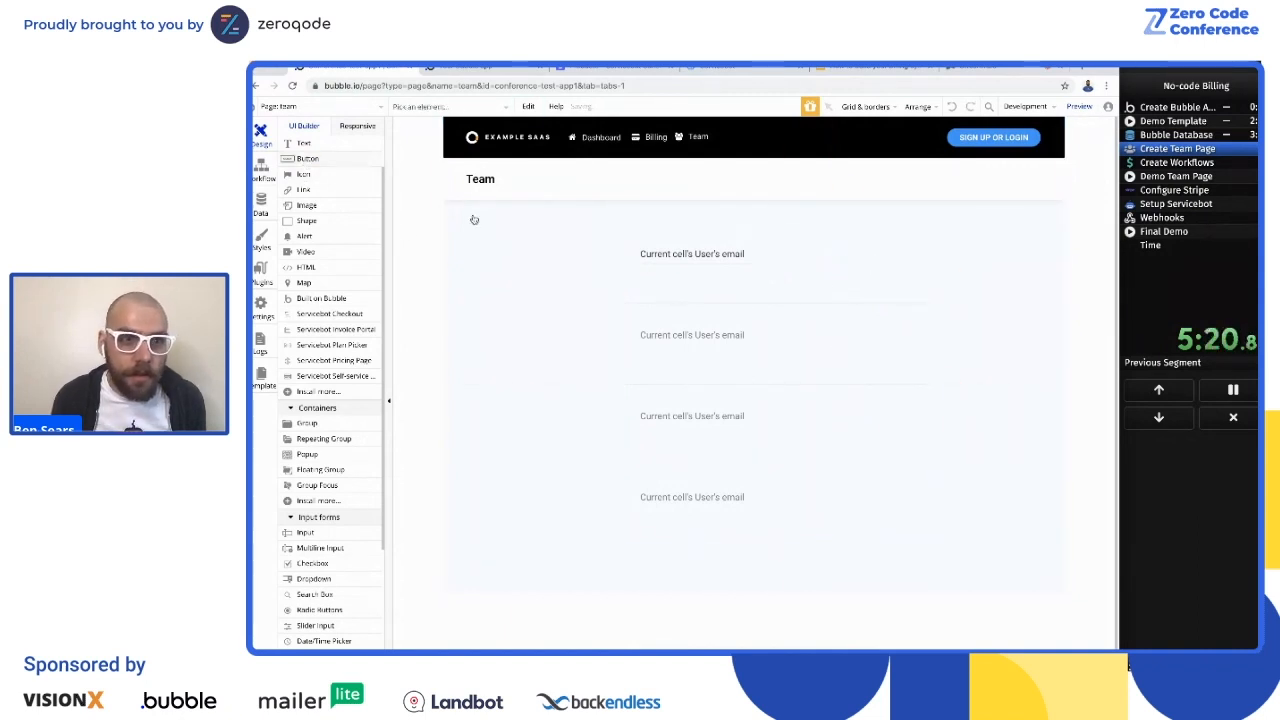
left_click(857, 262)
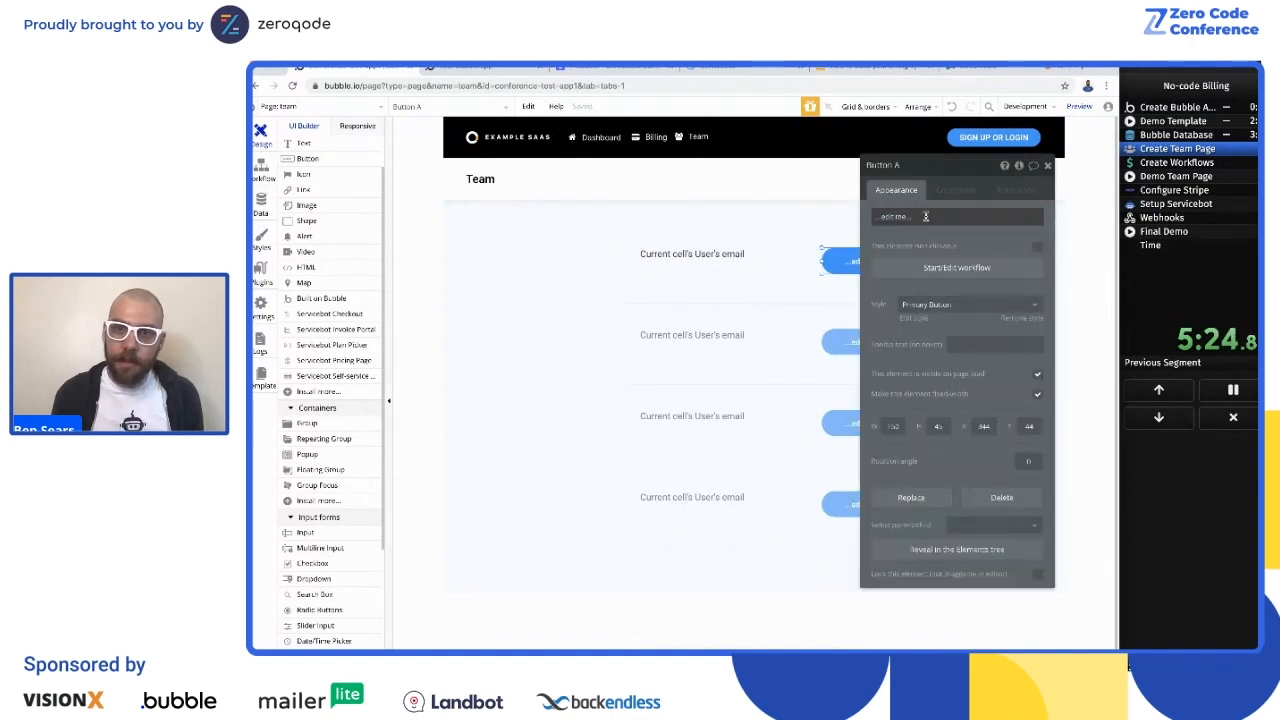
triple_click(927, 216)
type("Remove")
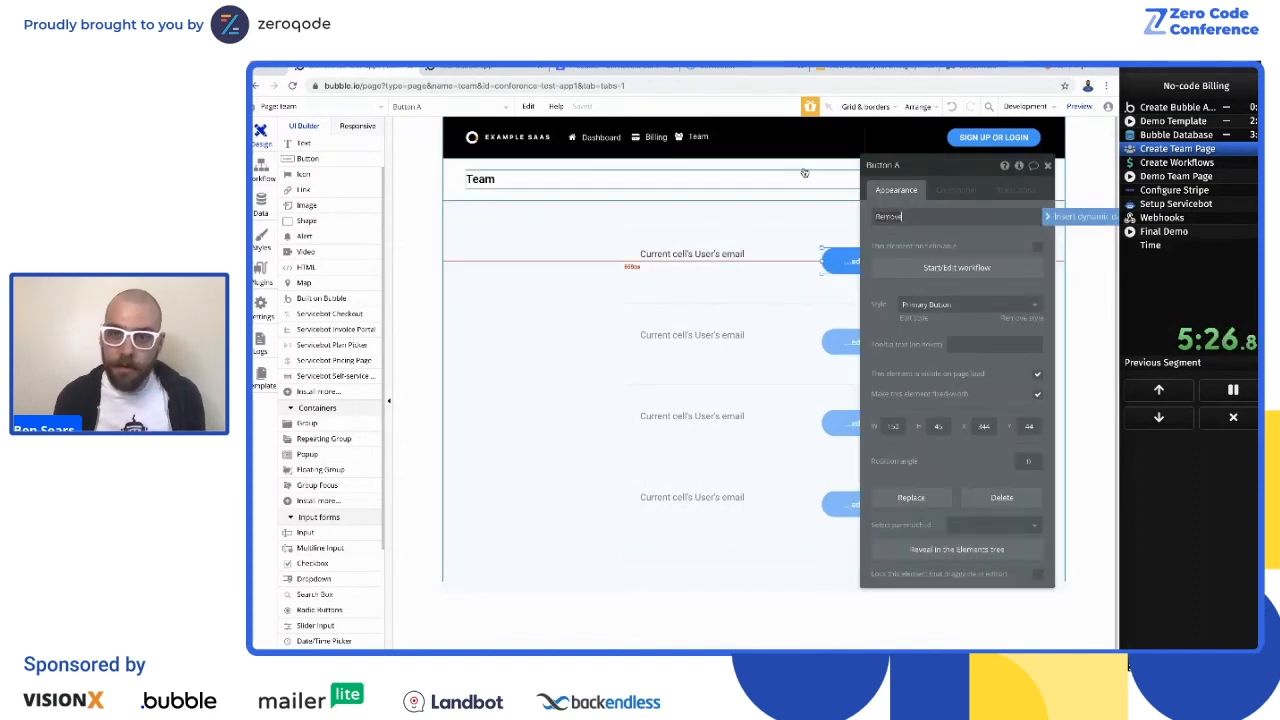
left_click(945, 313)
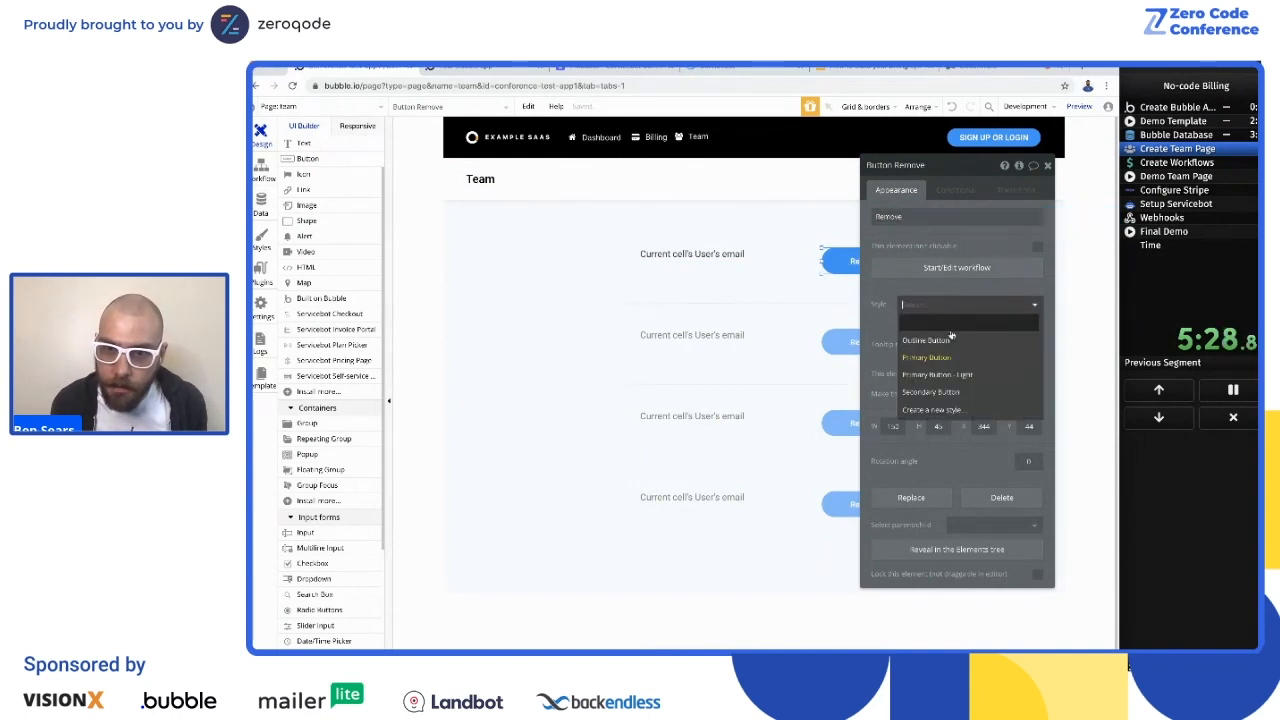
left_click(942, 375)
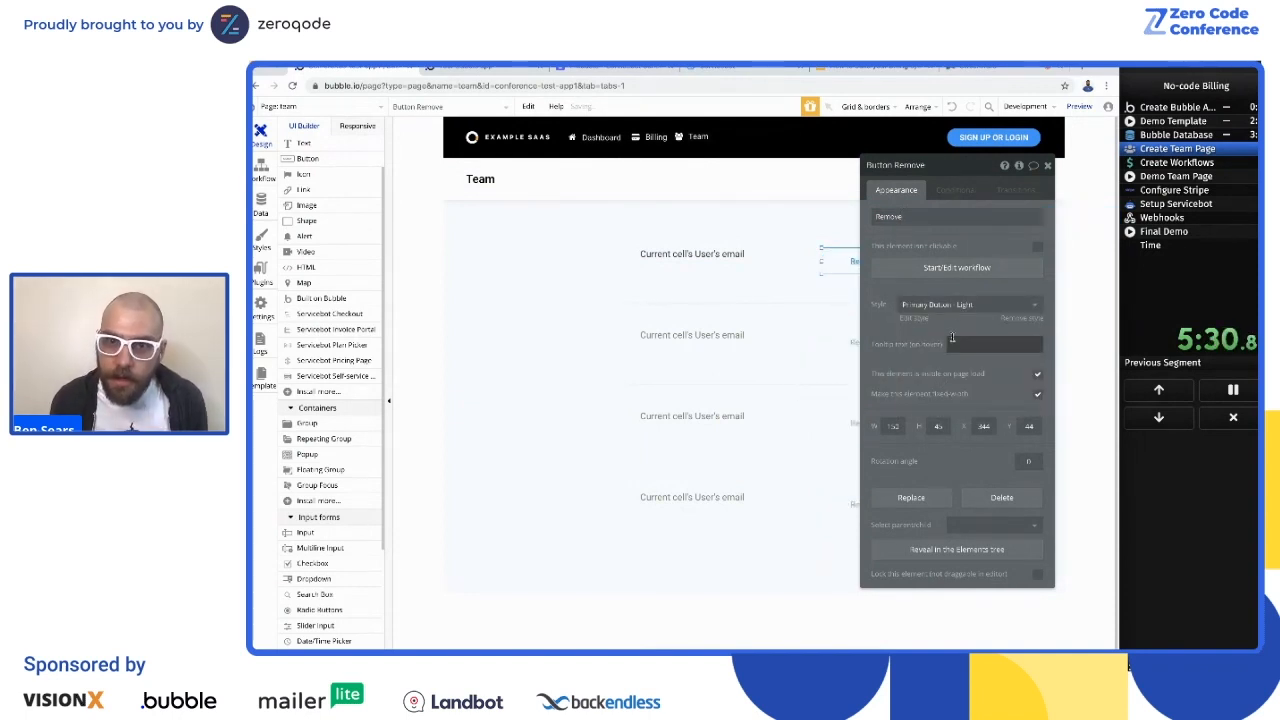
key("Escape")
Step: Set the user repeating group to 10 rows
left_click(700, 290)
double_click(765, 281)
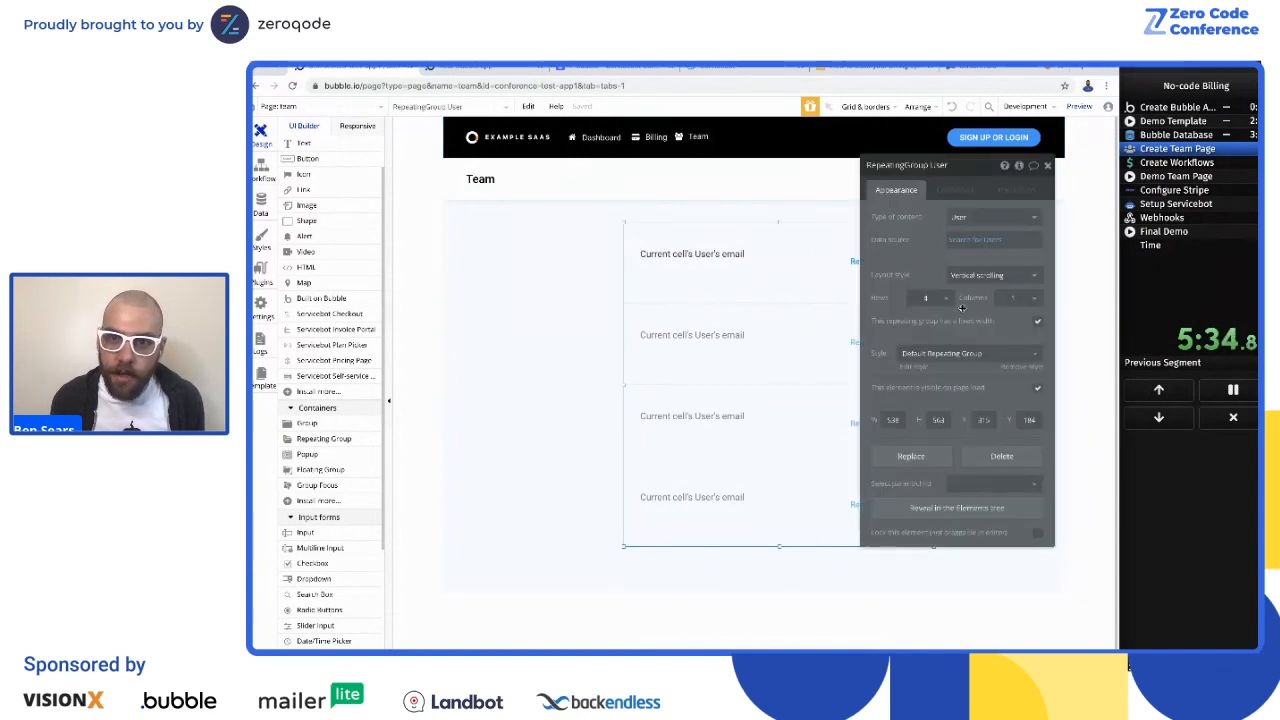
left_click(930, 298)
left_click(922, 473)
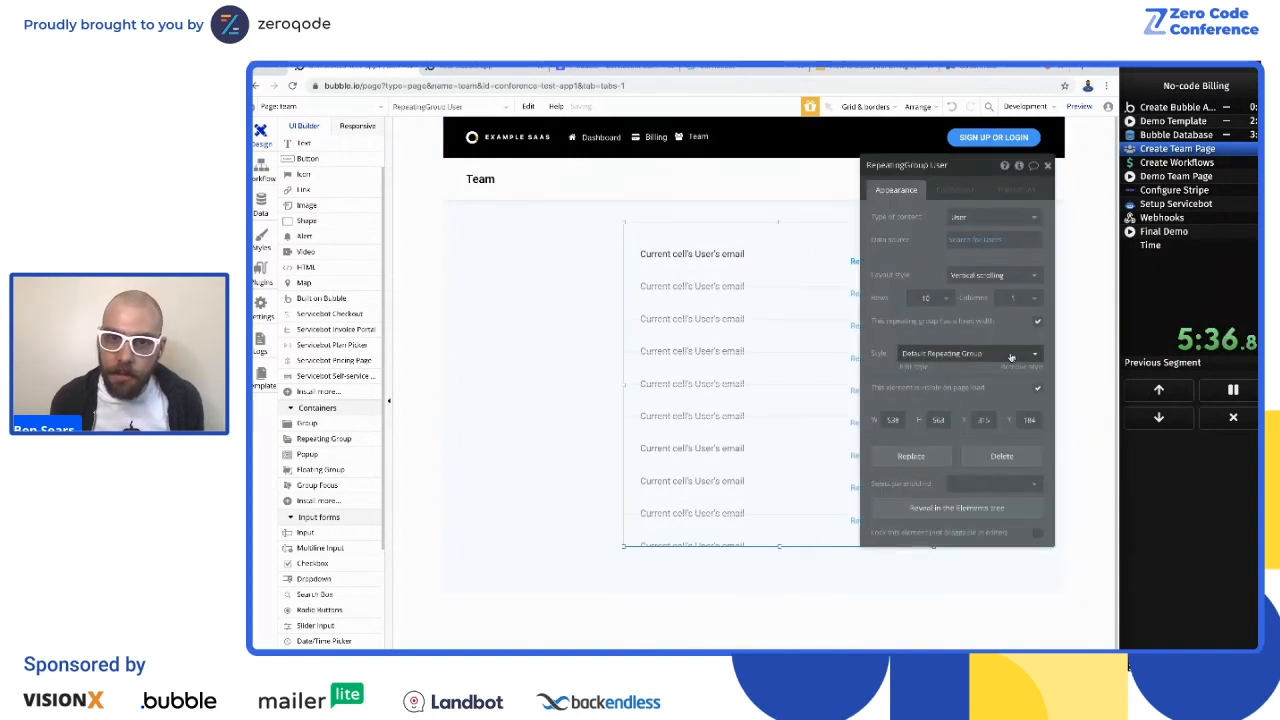
left_click(1007, 279)
left_click(981, 329)
key("Escape")
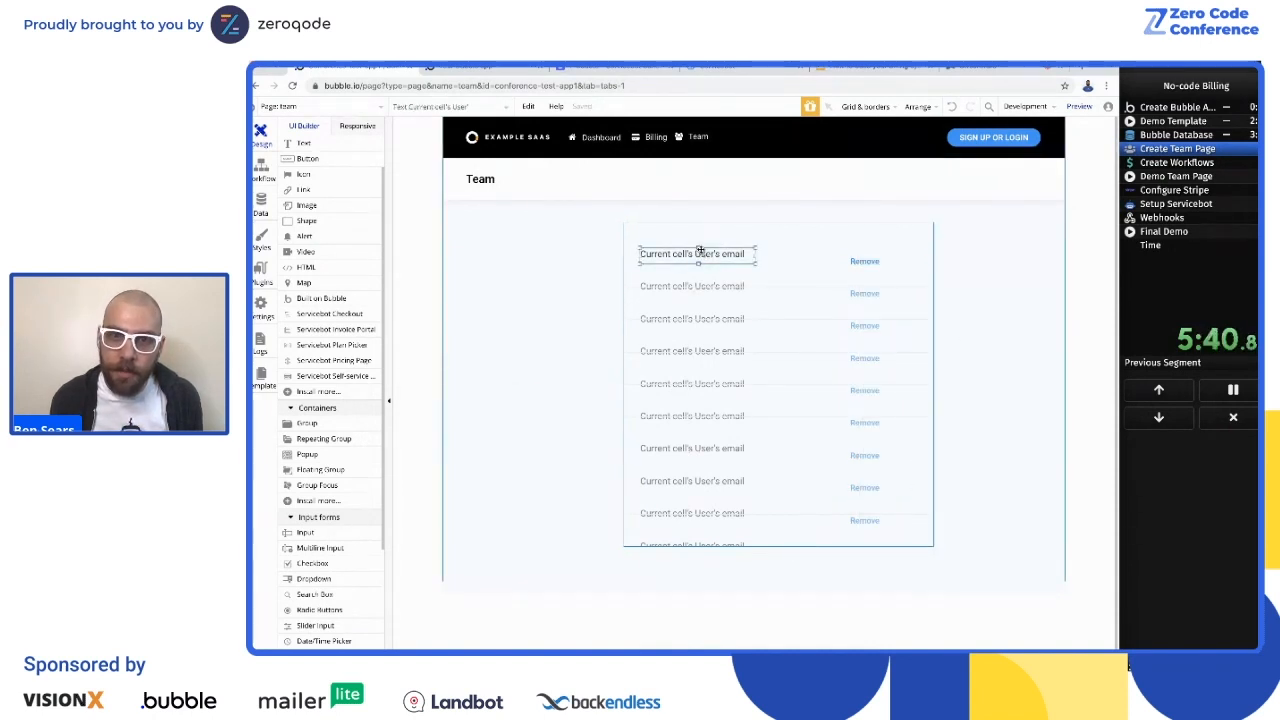
Step: Center the email text and the Remove button vertically in the repeating group's cell
right_click(700, 252)
left_click(760, 558)
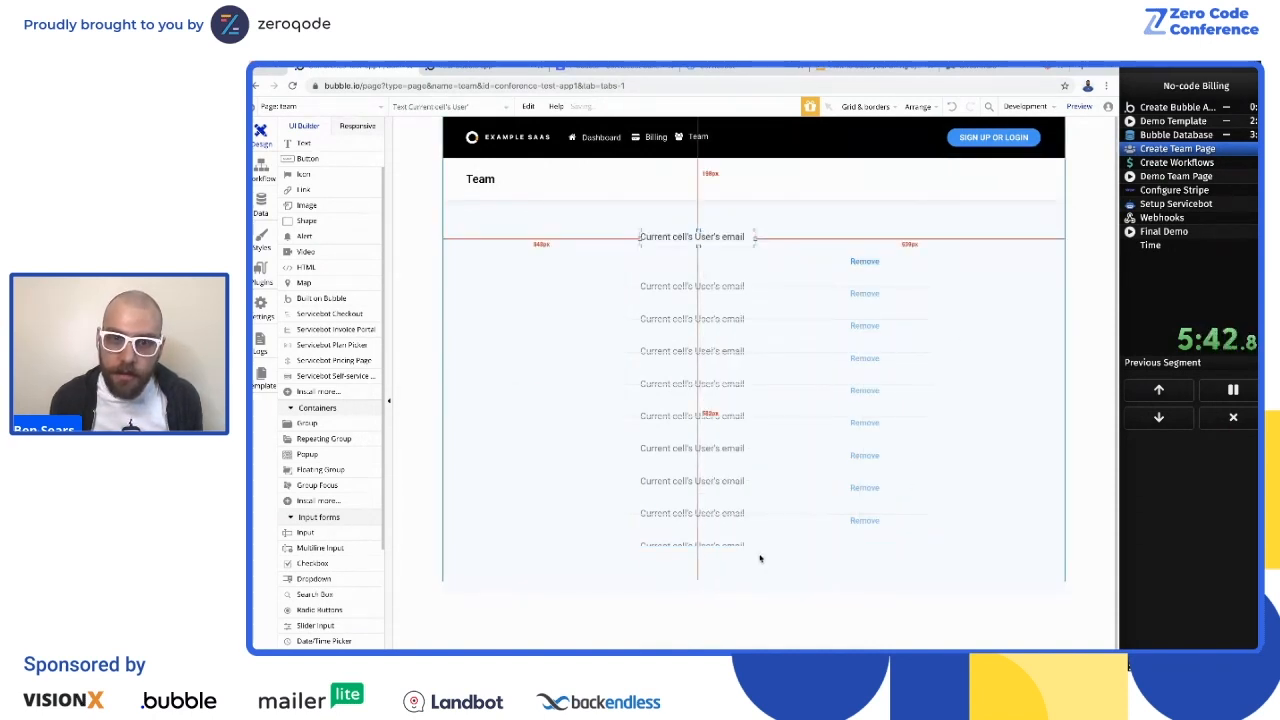
left_click(865, 261)
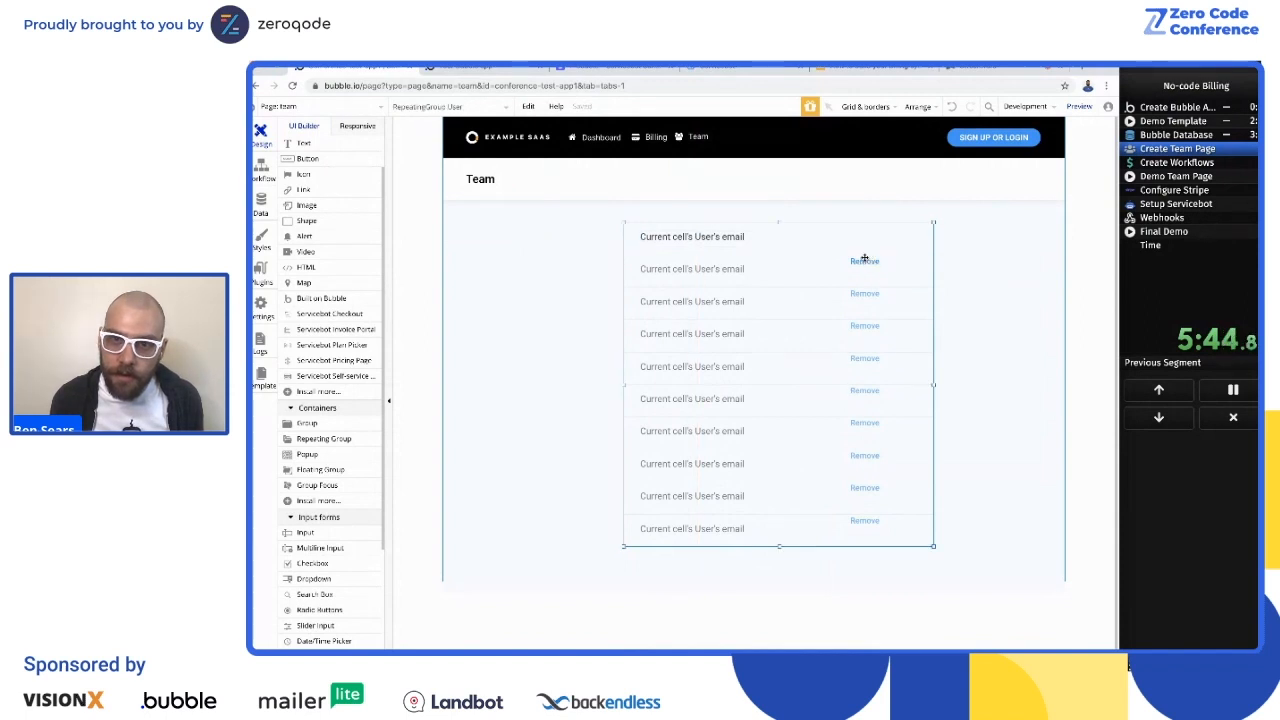
left_click(865, 258)
right_click(866, 256)
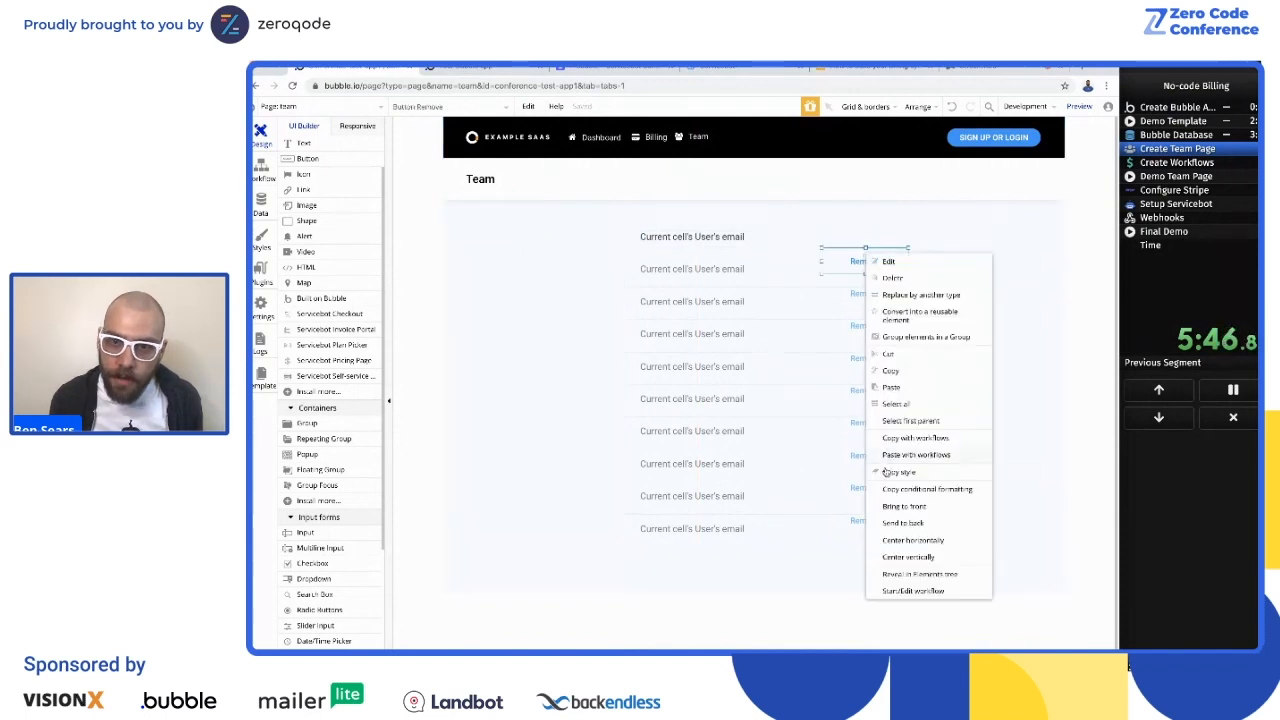
left_click(899, 558)
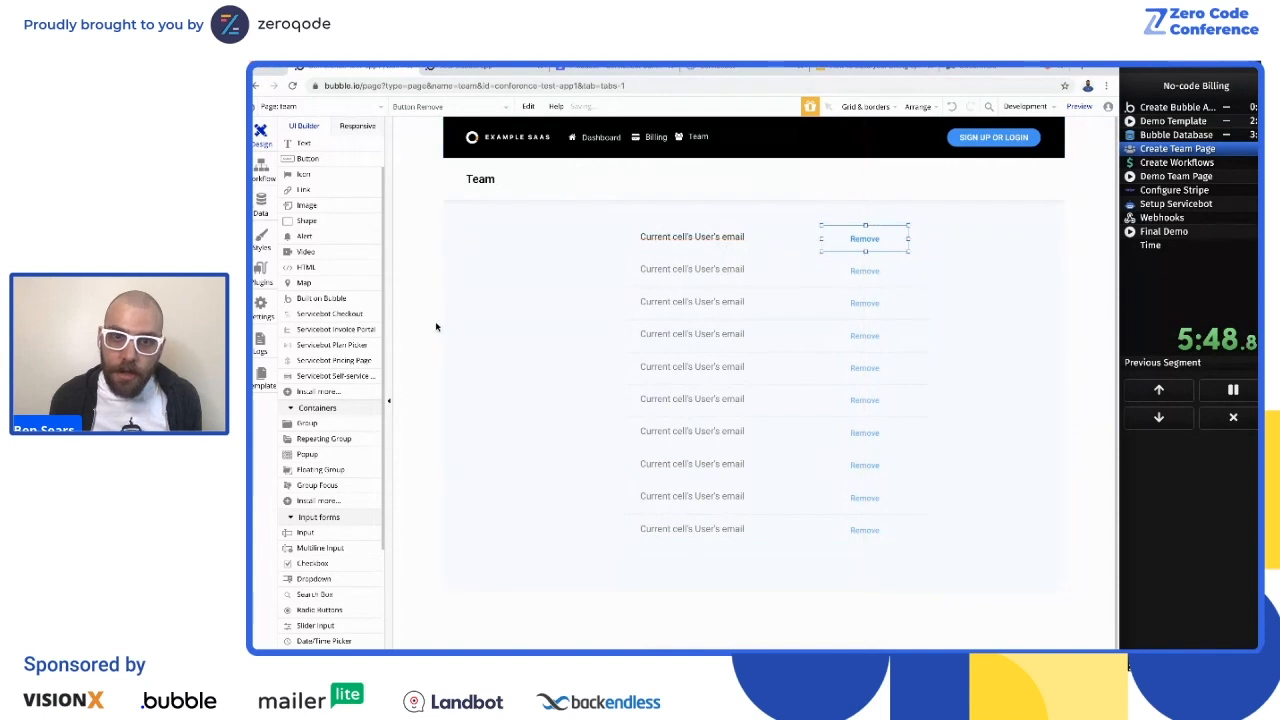
Step: Move the repeating group up to just below the Team header and add a button labeled Invite beneath it
left_click(504, 342)
left_click_drag(775, 233, 772, 216)
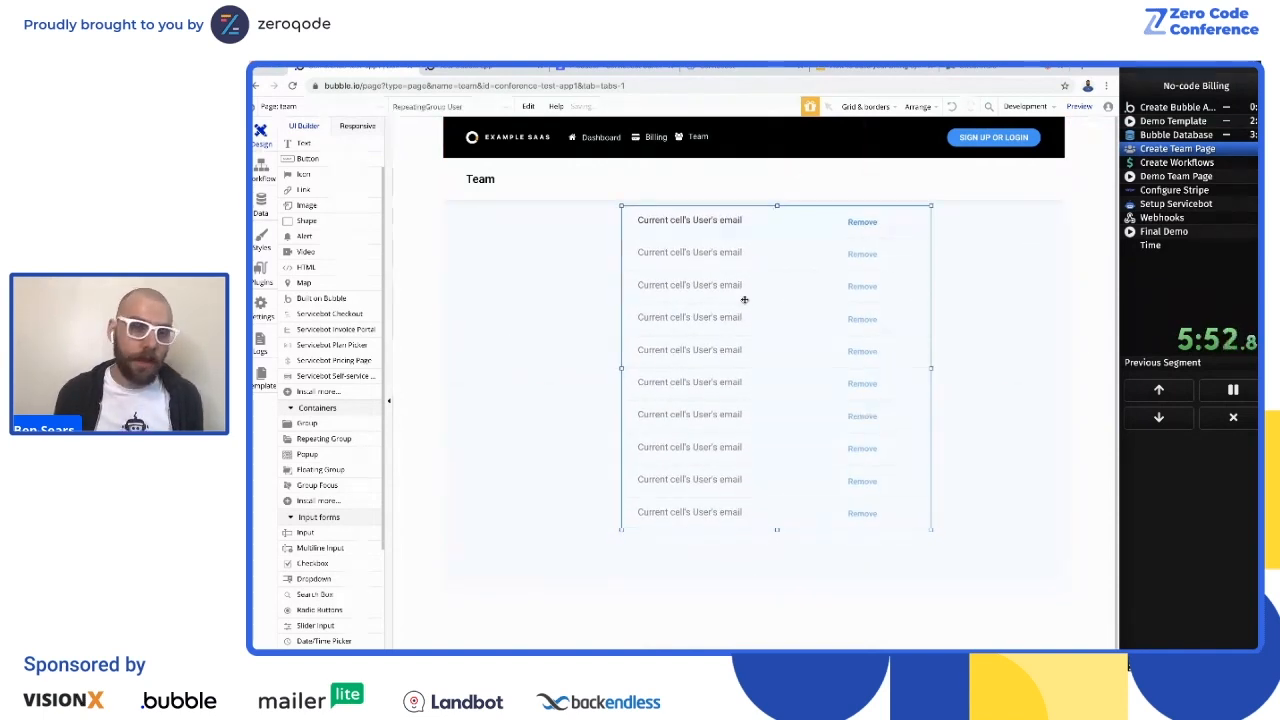
left_click(306, 158)
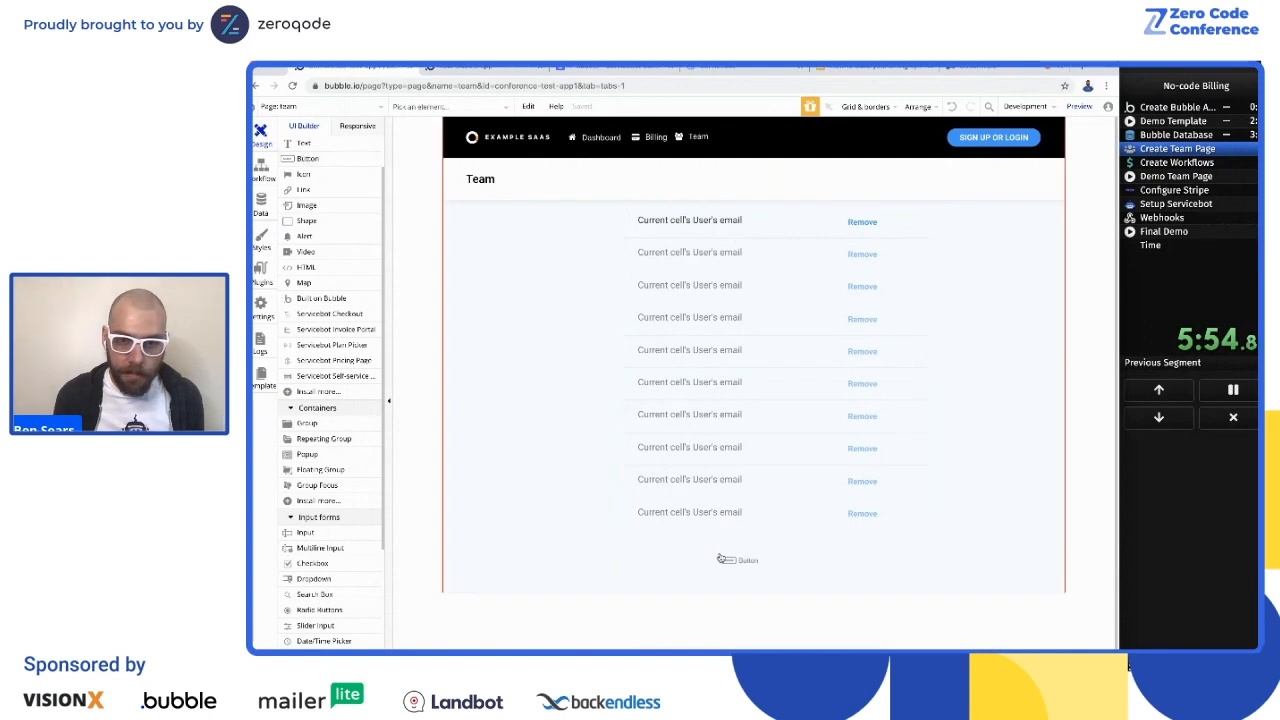
left_click(720, 558)
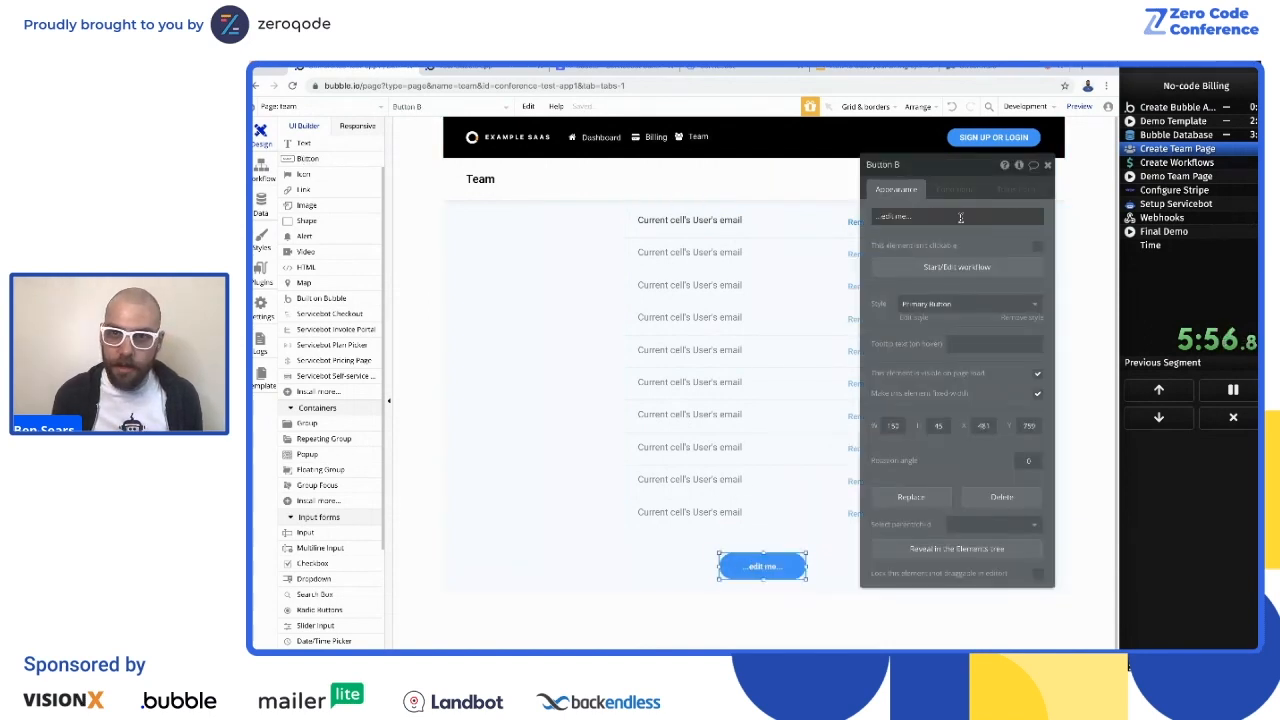
left_click(958, 220)
type("Invite")
key("Escape")
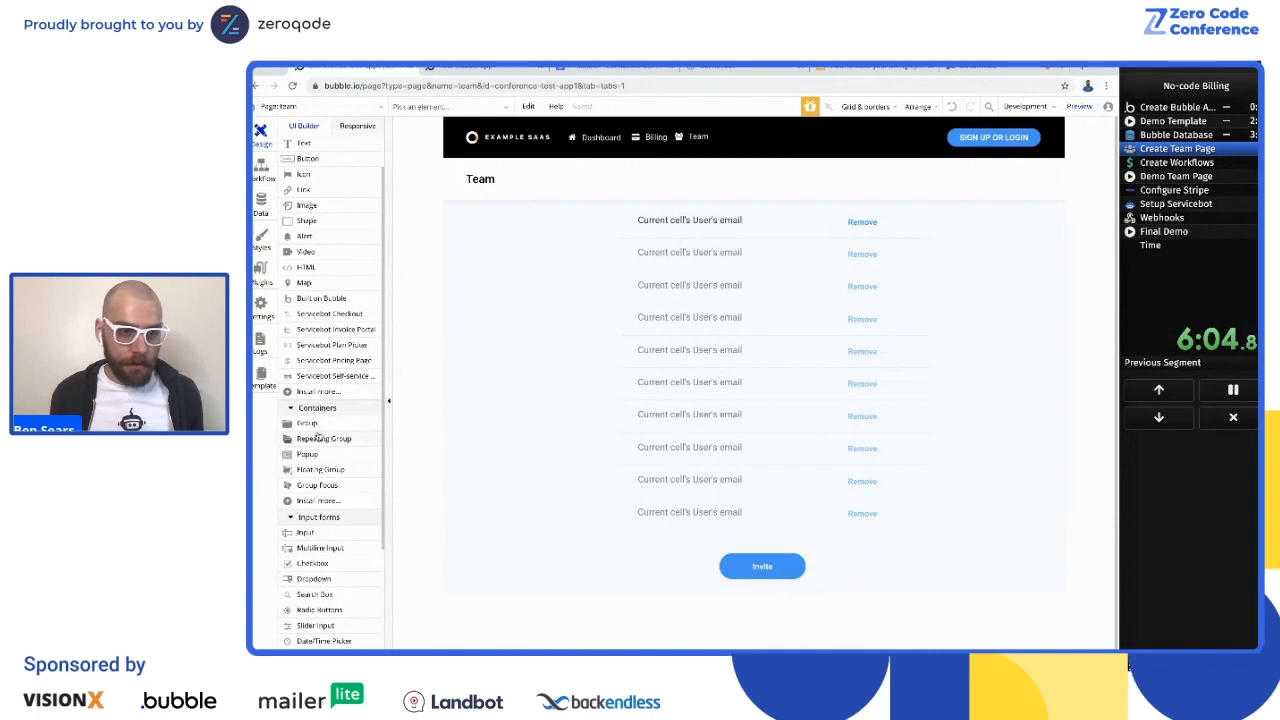
Step: Add a popup to the team page and title it "Invite a team member" in the H2 Heading - Dark style
left_click(307, 456)
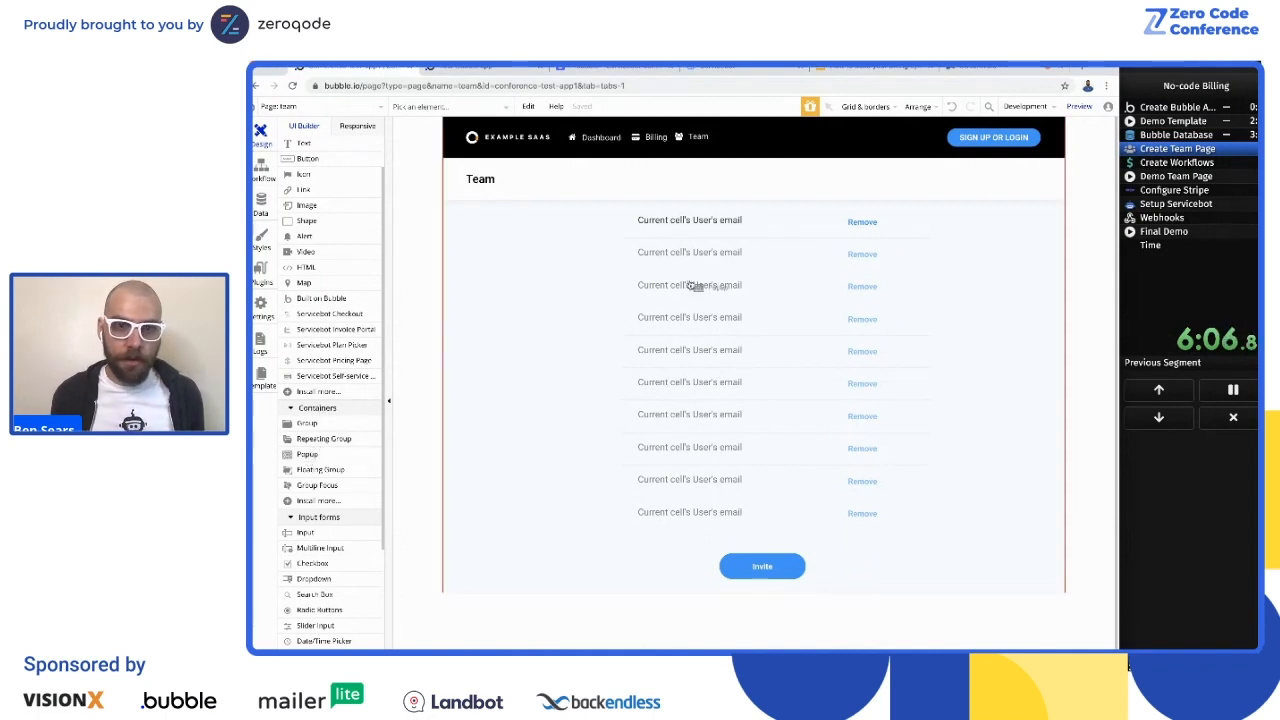
left_click(696, 287)
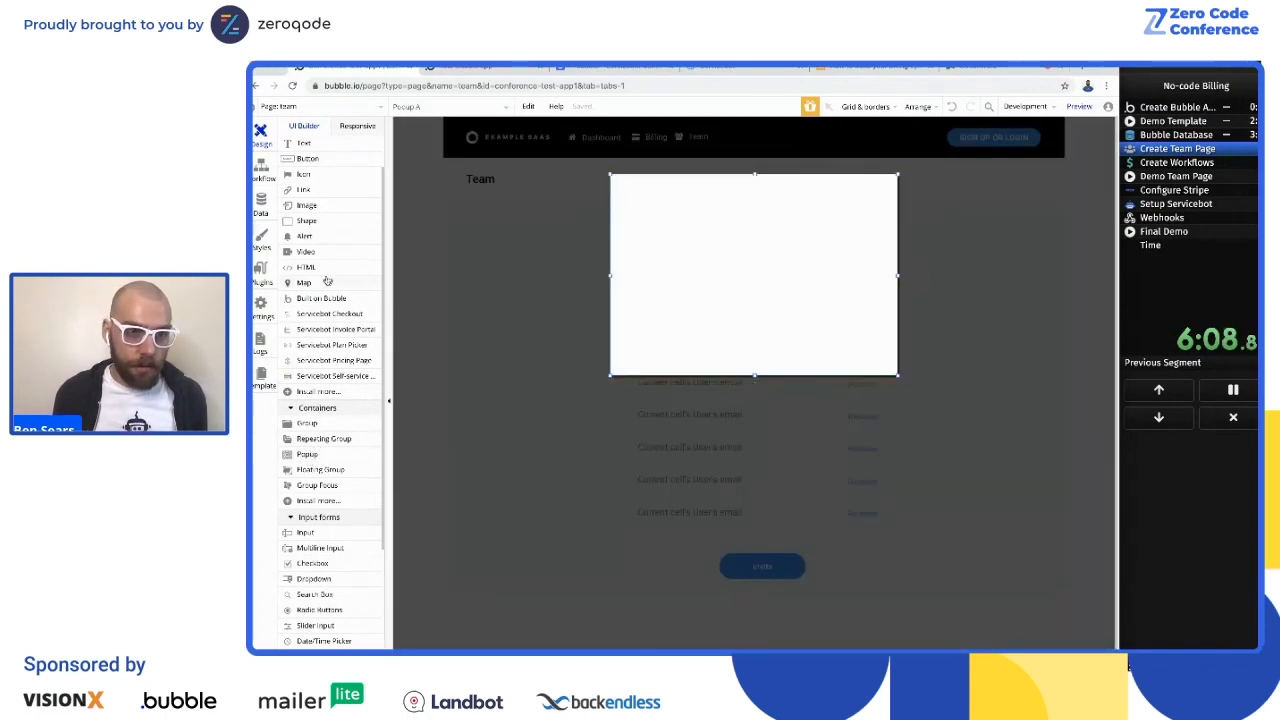
scroll(296, 215, "down", 3)
scroll(318, 268, "up", 5)
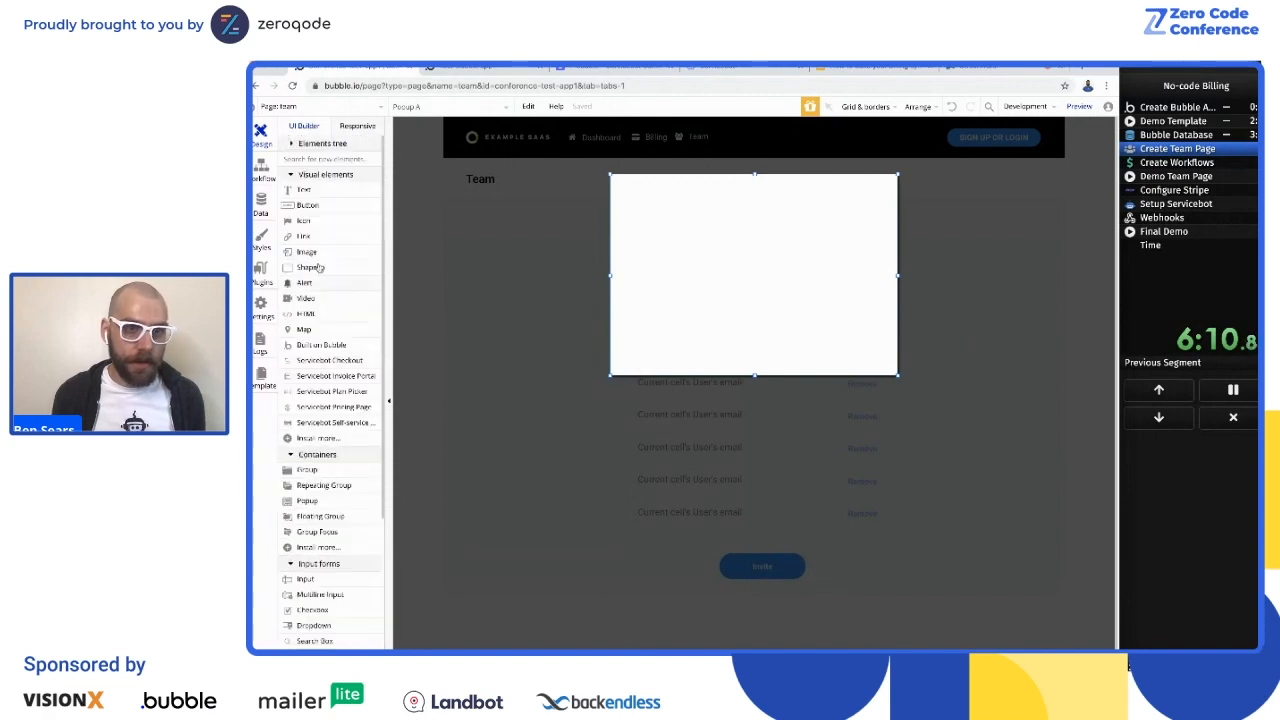
left_click_drag(304, 190, 732, 195)
double_click(714, 191)
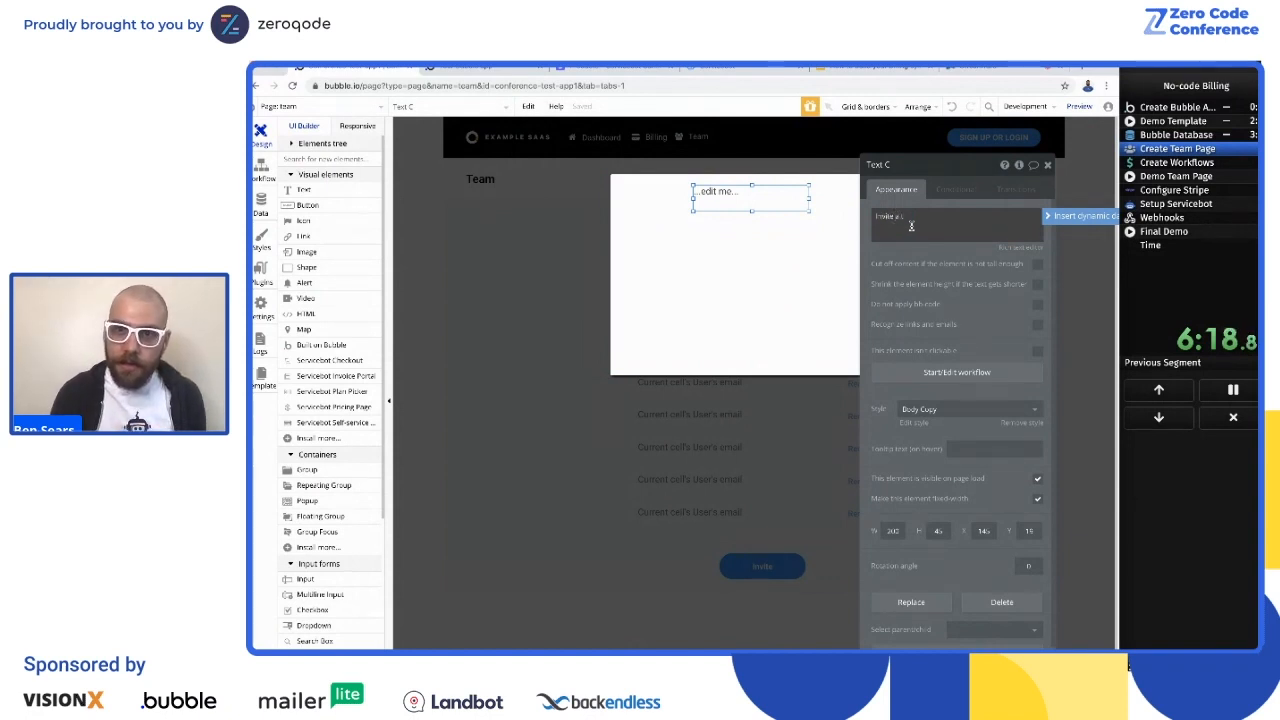
type("Invite a team member")
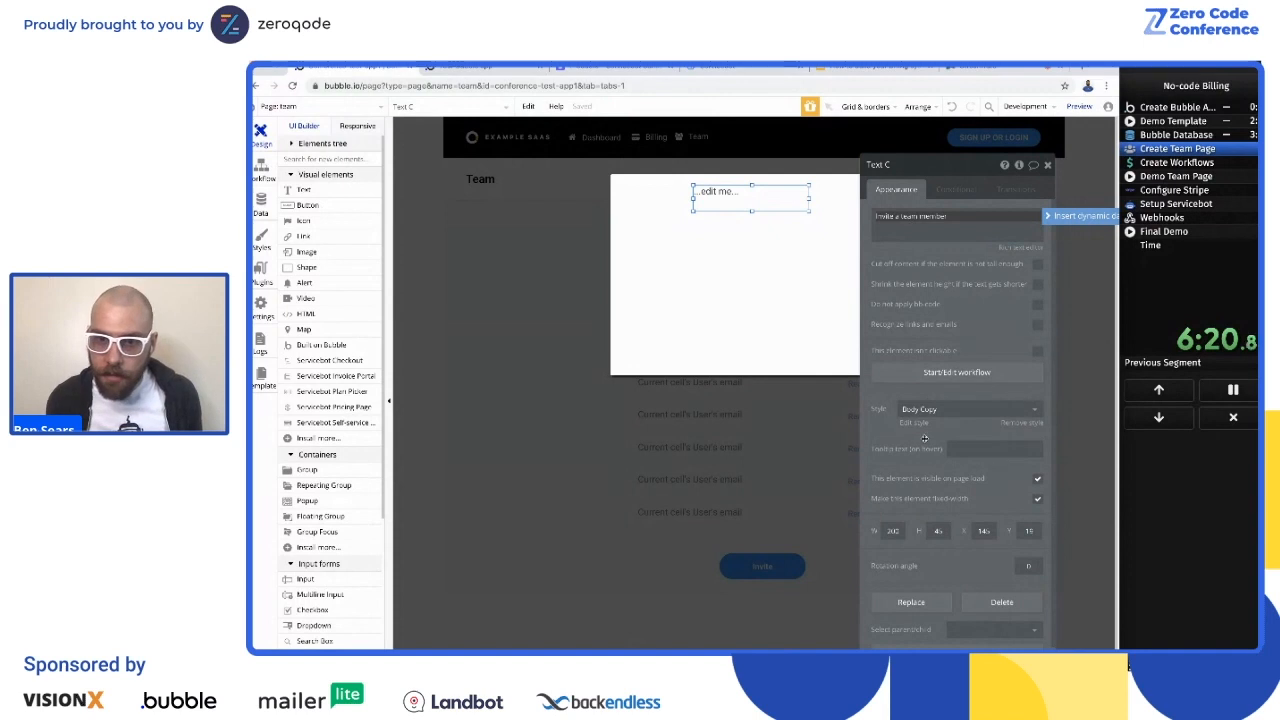
left_click(955, 410)
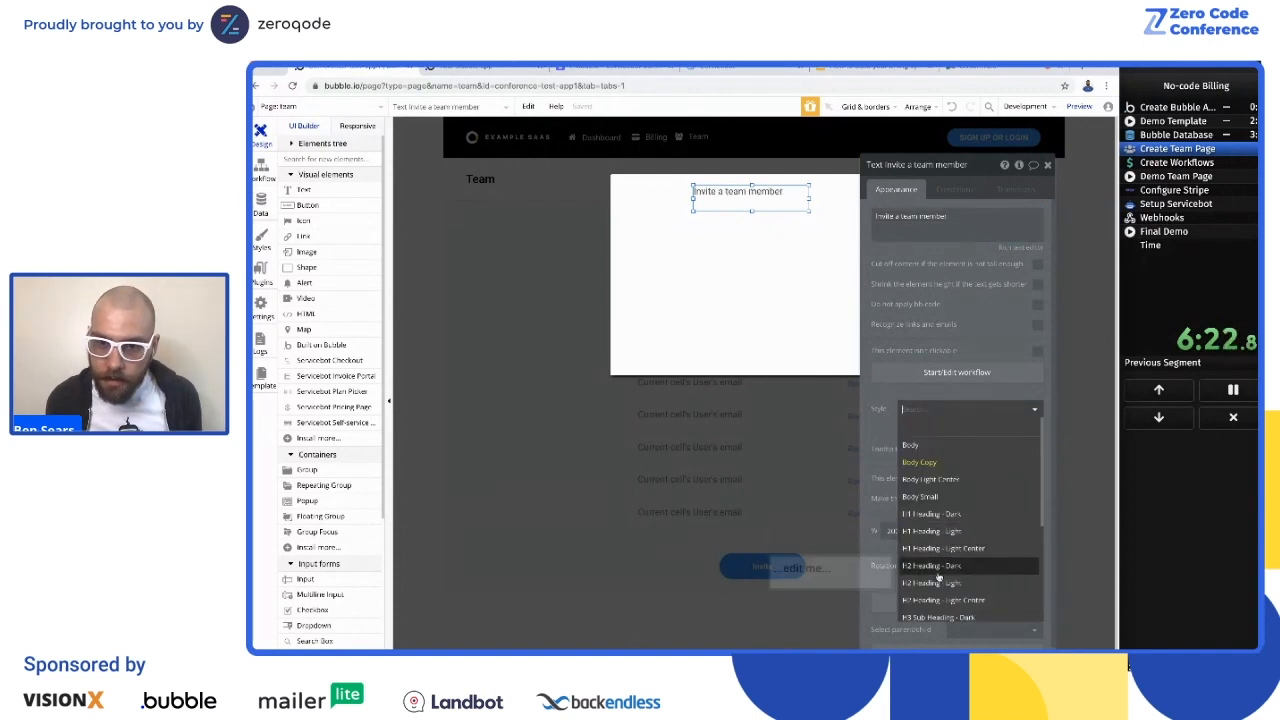
left_click(940, 565)
left_click(522, 222)
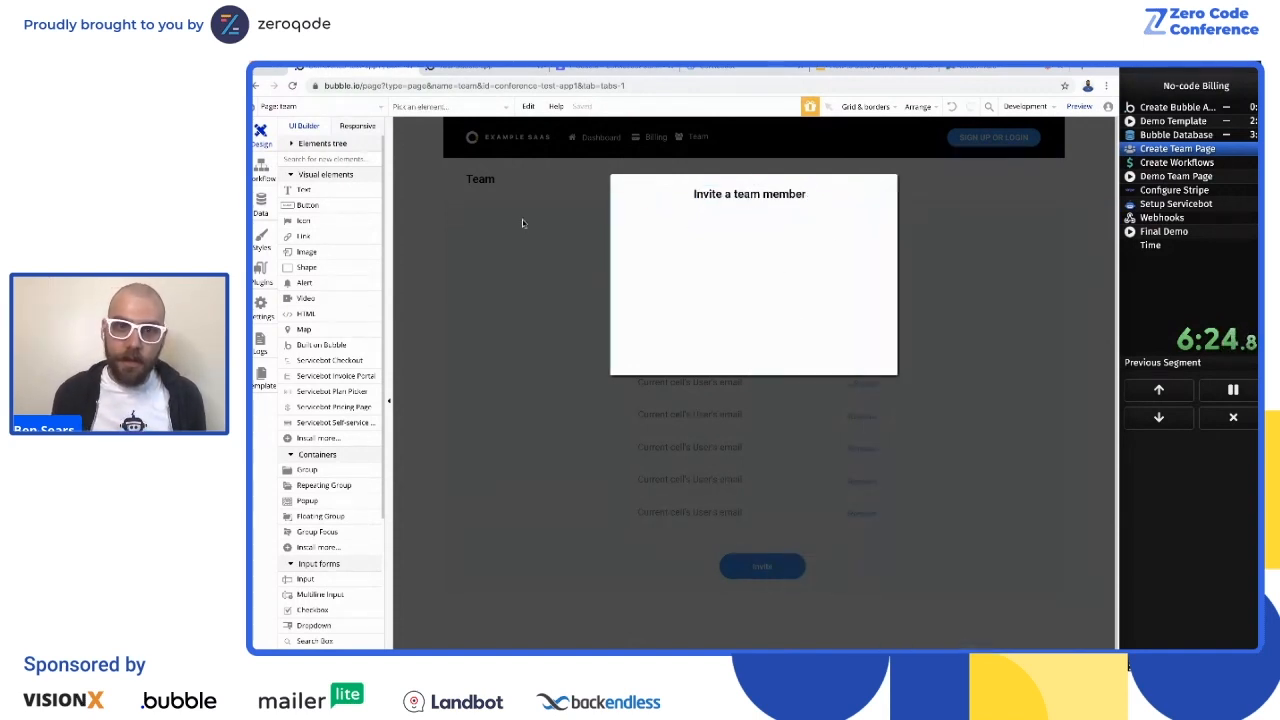
Step: Add a required, horizontally centered input below the popup's title, with Email as both placeholder and content format
scroll(315, 505, "down", 2)
left_click_drag(307, 510, 737, 260)
left_click(955, 216)
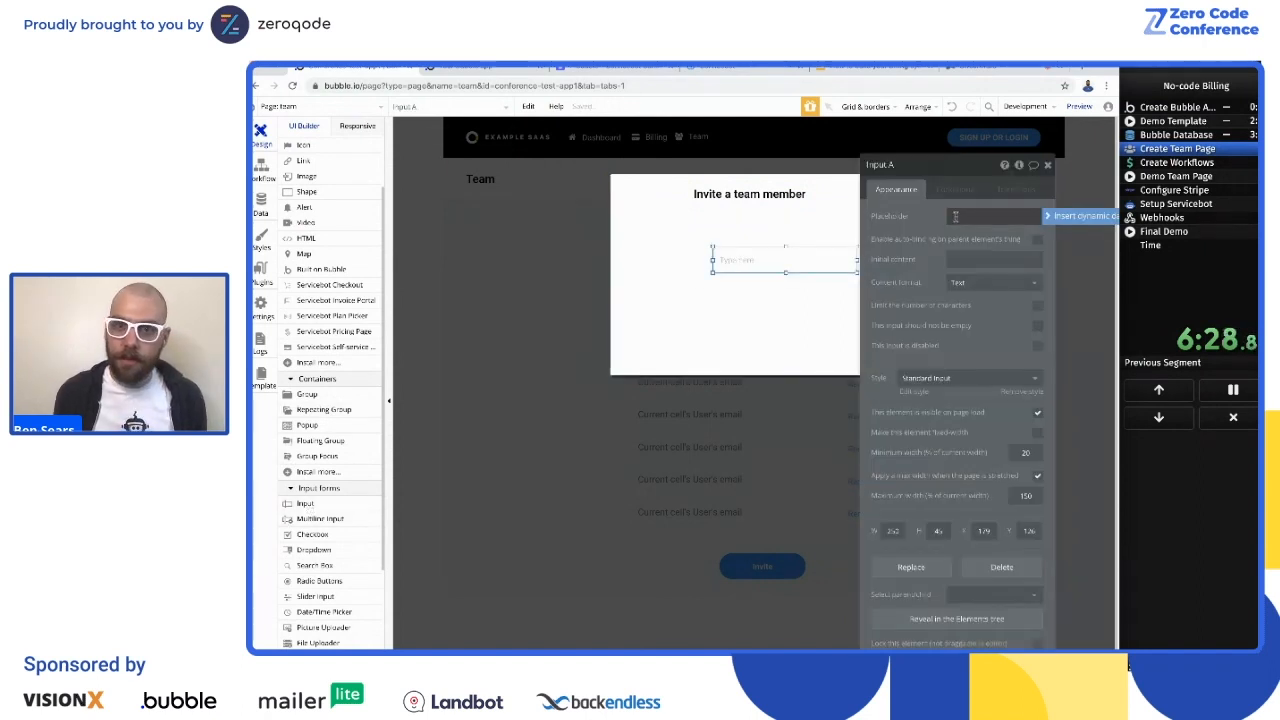
triple_click(963, 214)
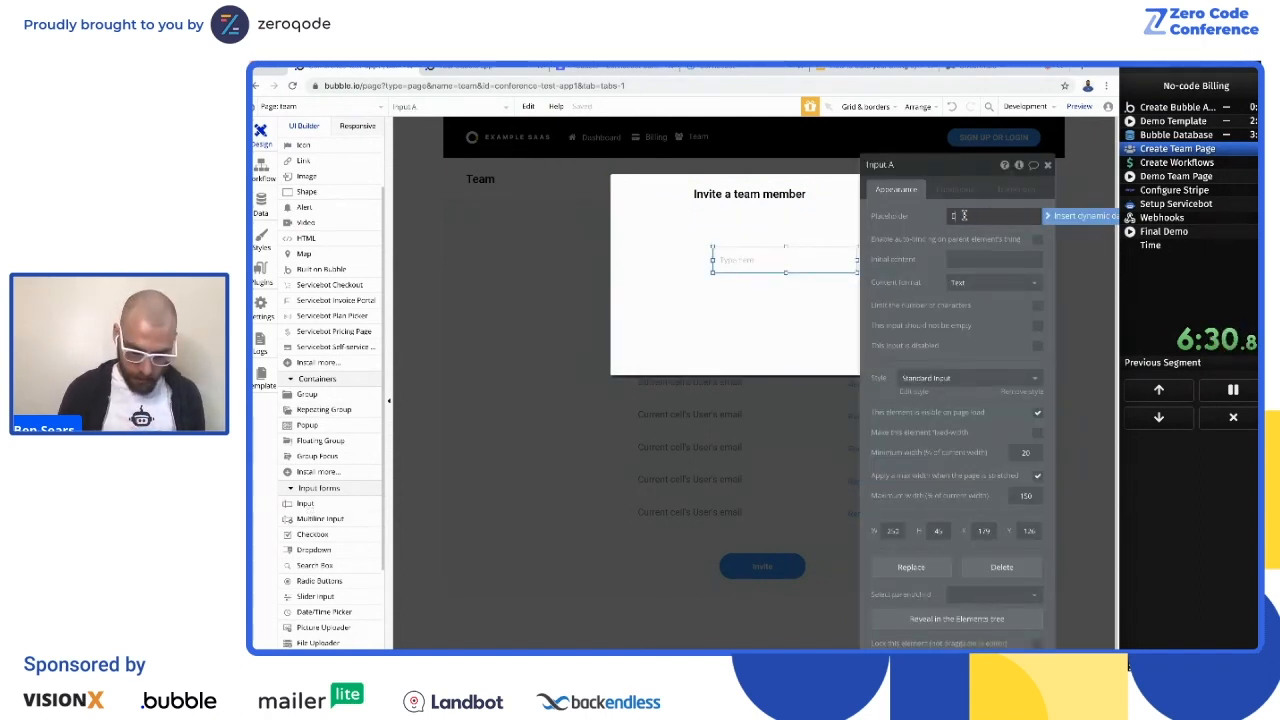
type("Email")
left_click(993, 283)
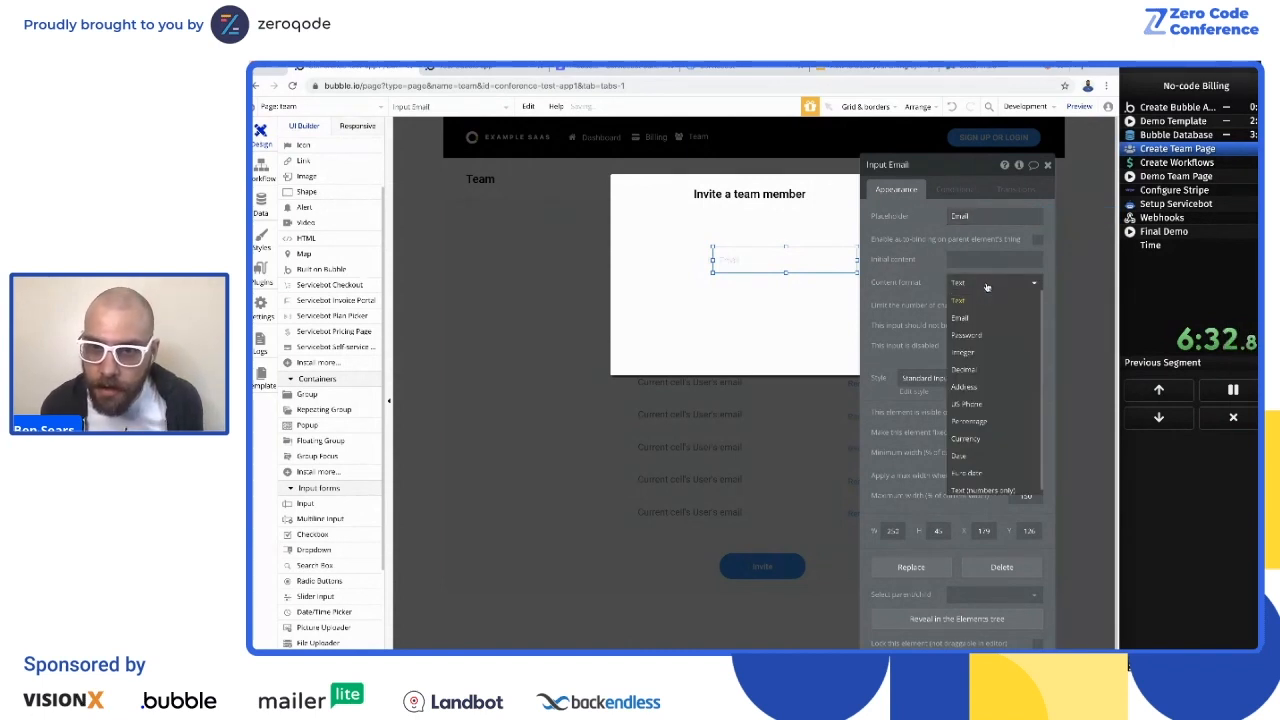
left_click(993, 318)
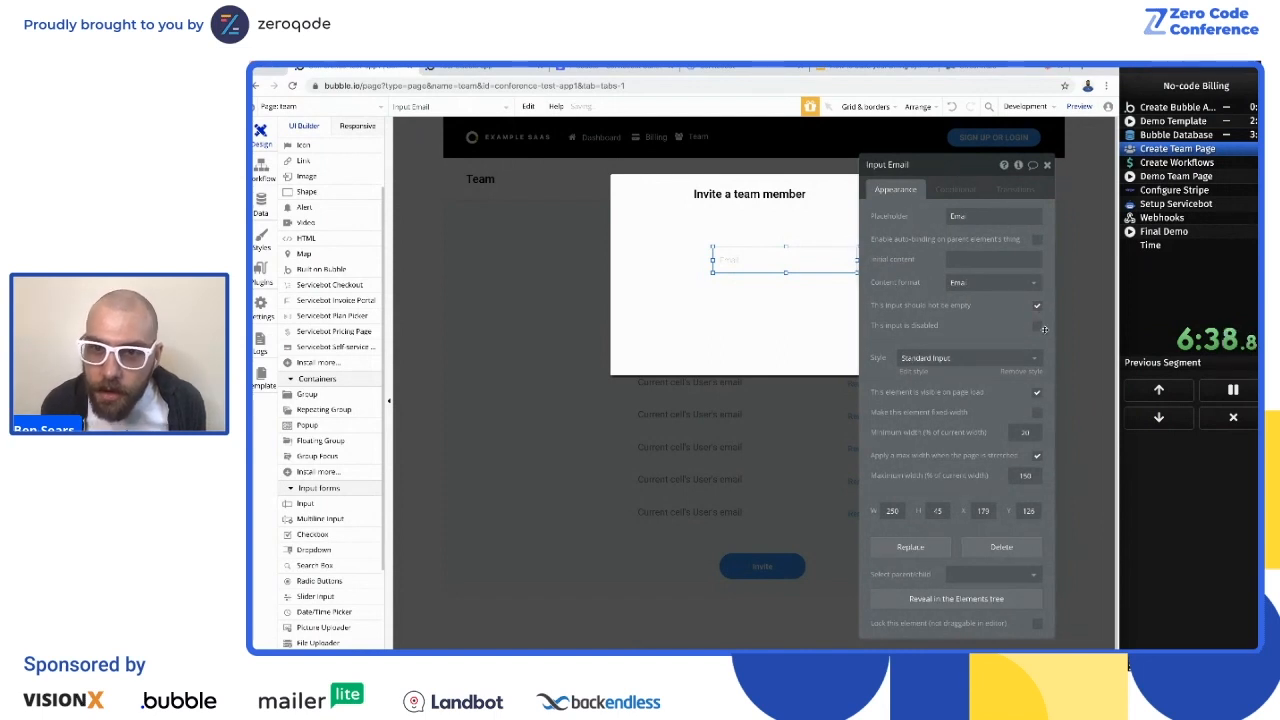
right_click(790, 266)
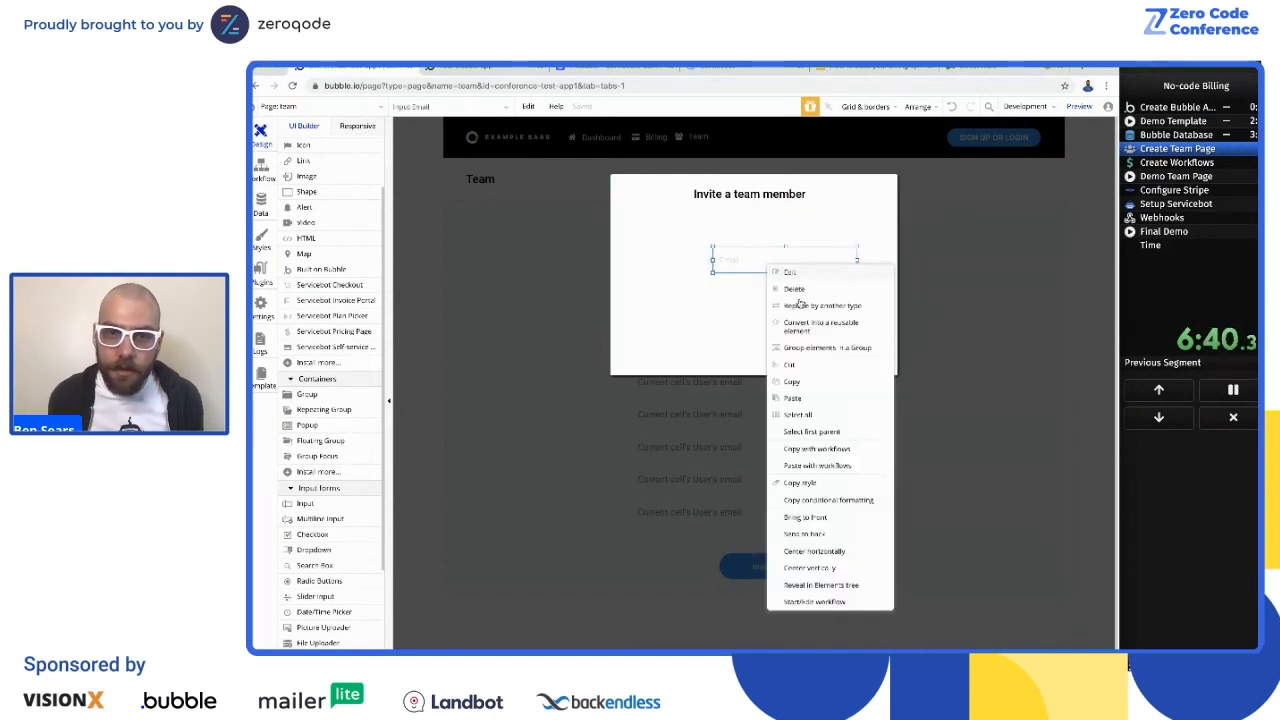
left_click(822, 553)
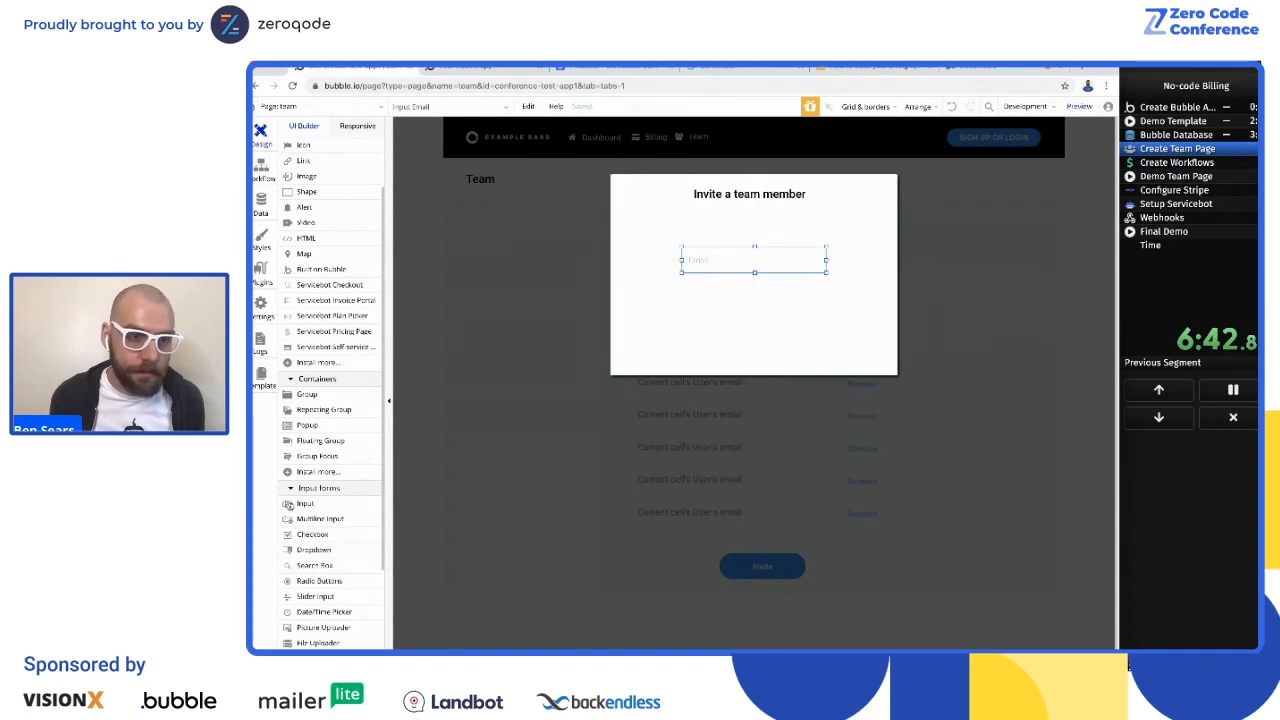
Step: Add a button labeled Invite below the email input and close the invite popup
scroll(305, 548, "up", 2)
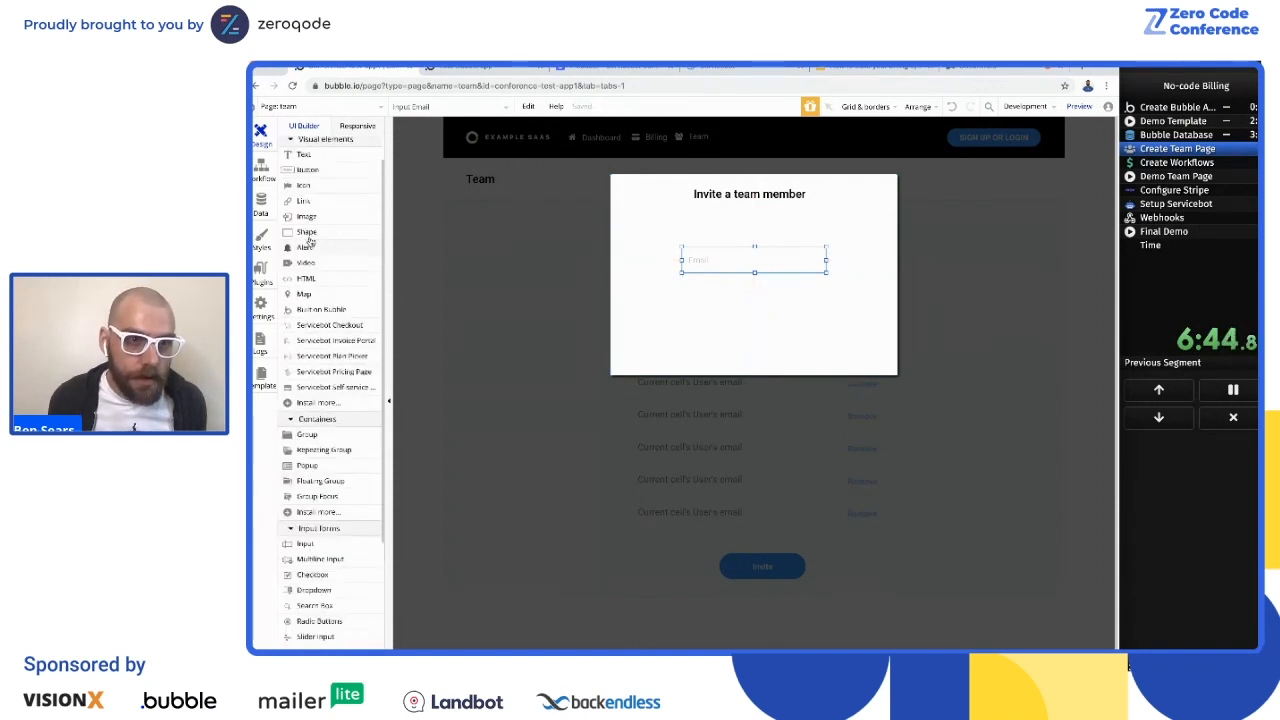
left_click_drag(302, 180, 755, 330)
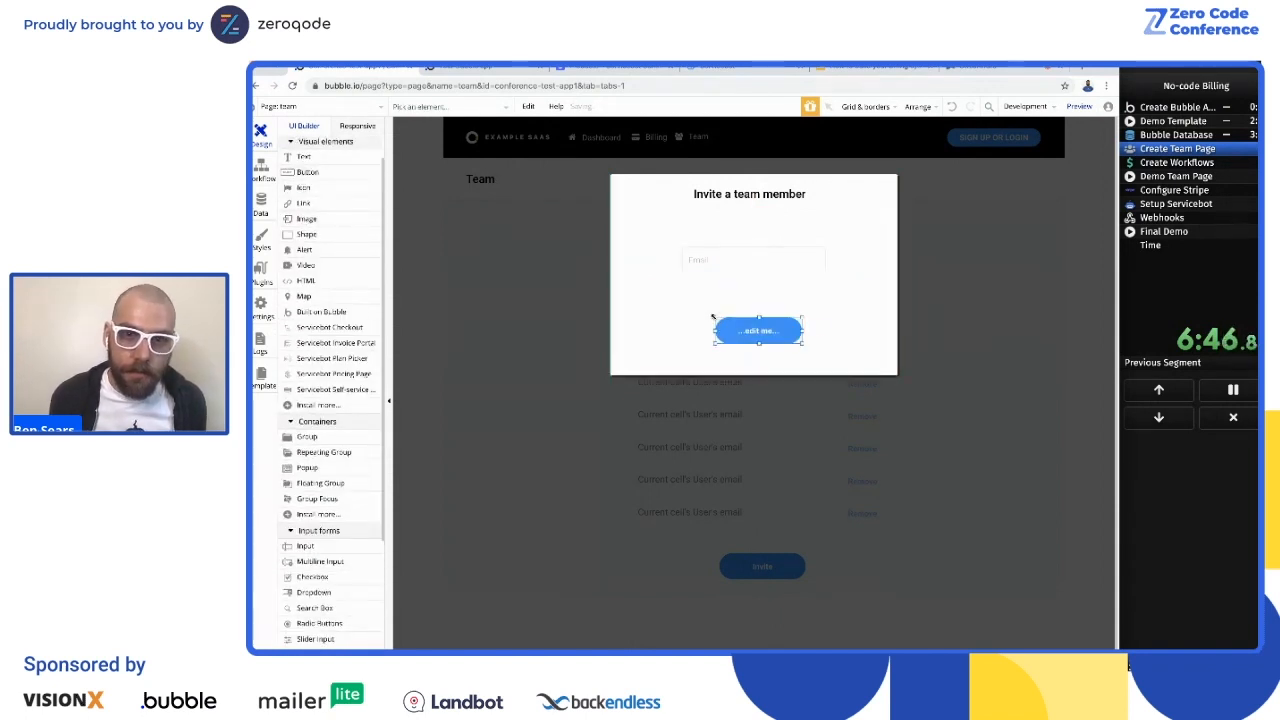
left_click(954, 211)
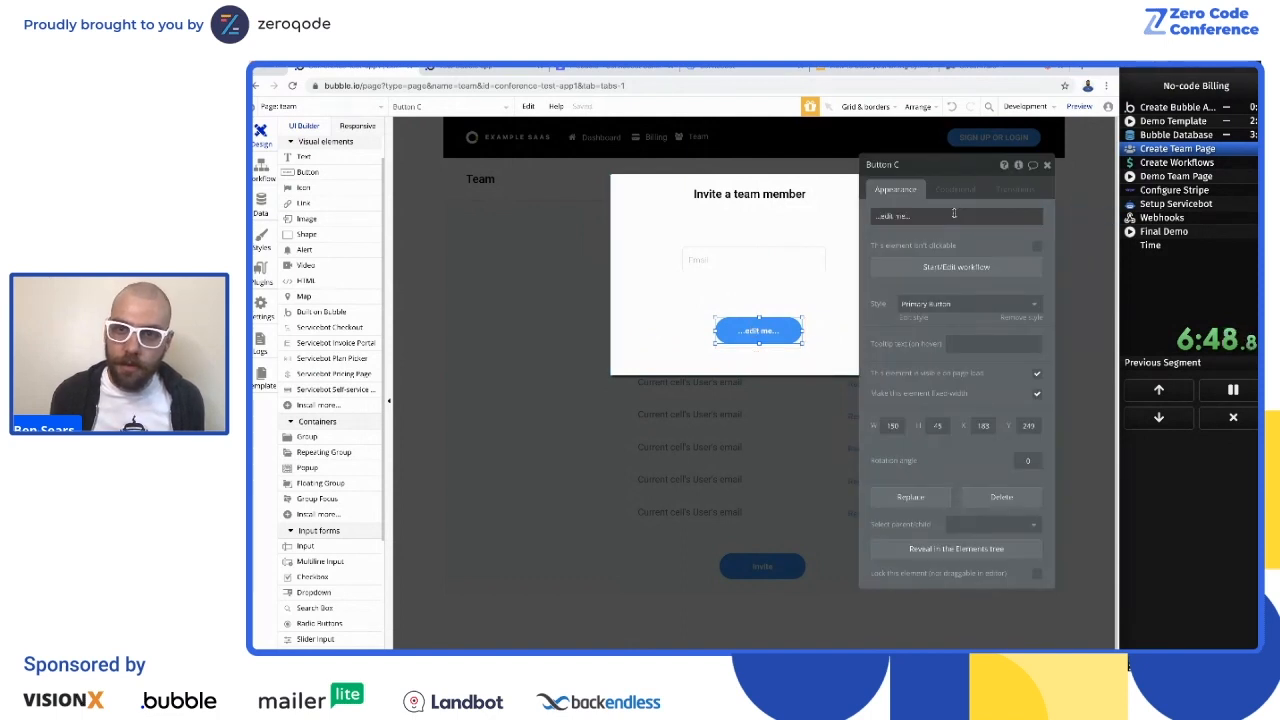
left_click(930, 210)
type("Invite")
left_click(950, 271)
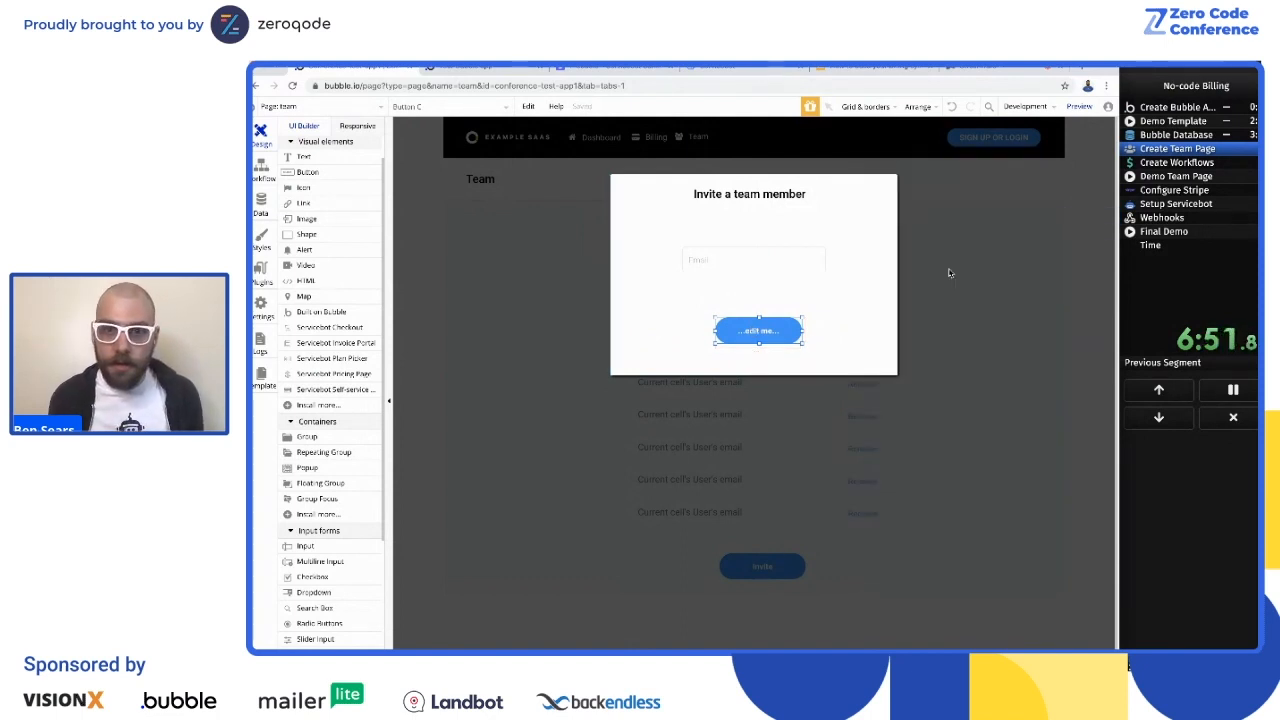
left_click(543, 270)
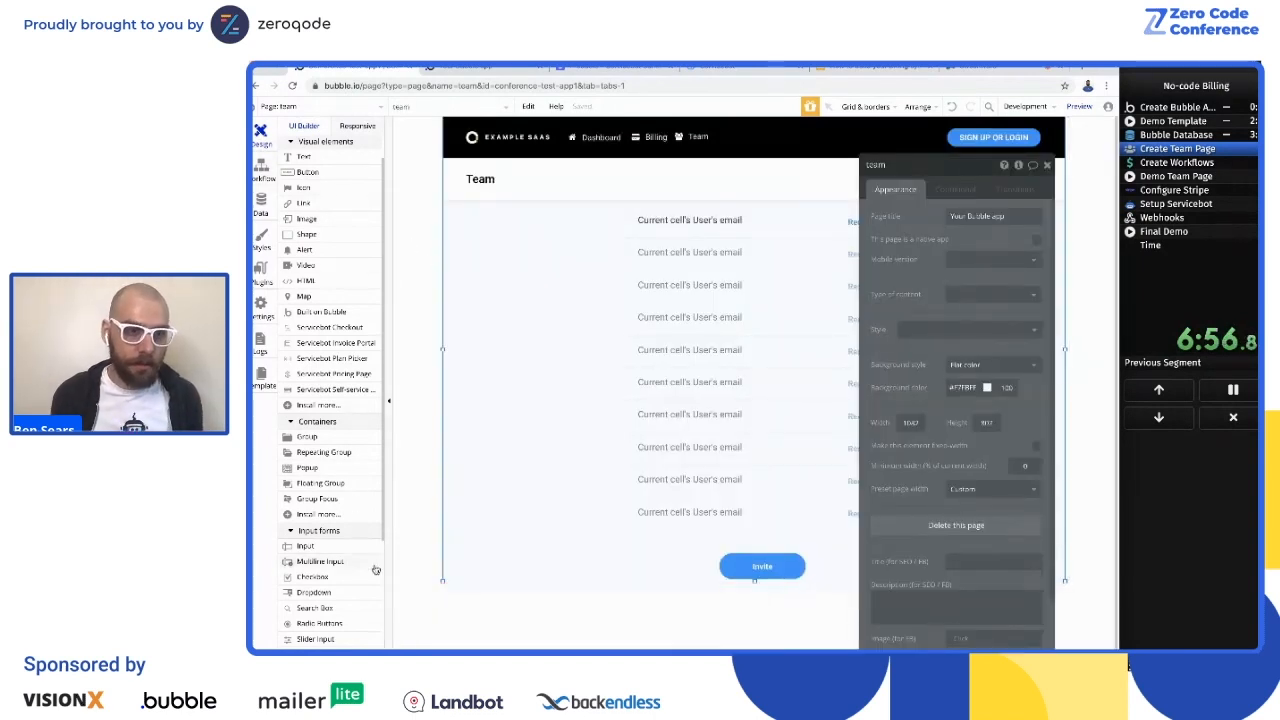
Step: Add a second popup to the team page
left_click(306, 470)
left_click(697, 335)
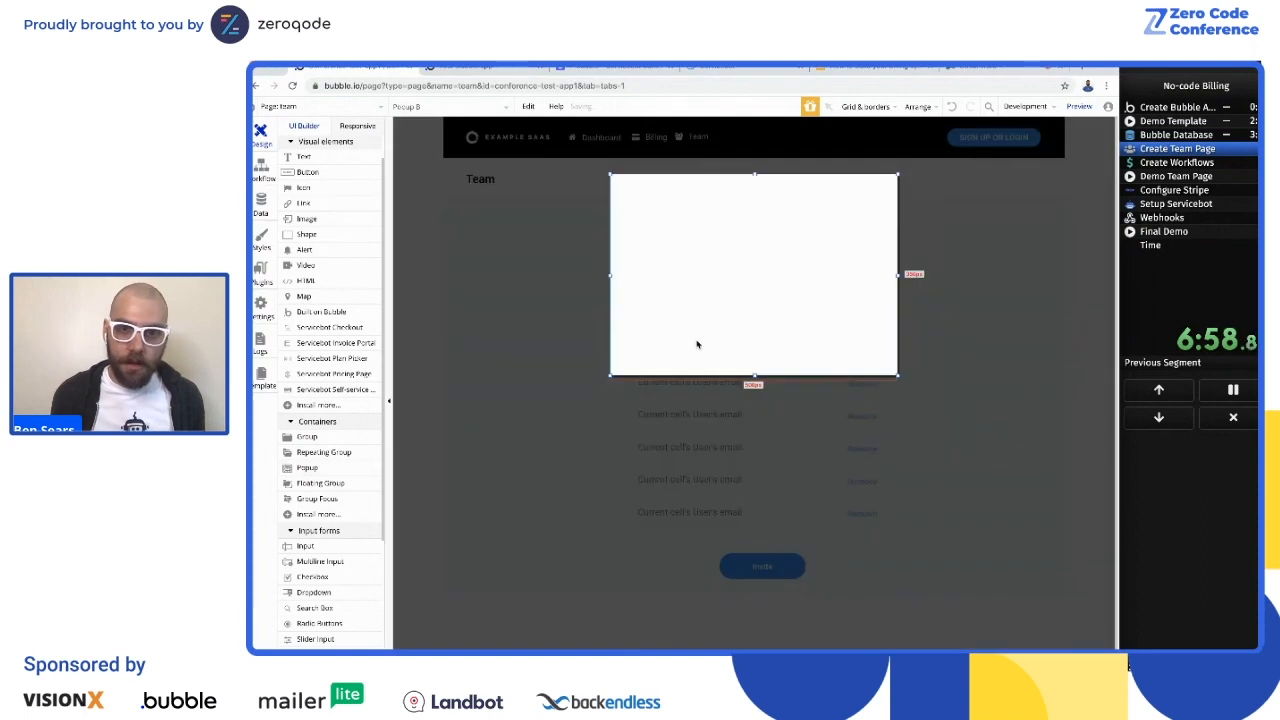
scroll(333, 400, "down", 2)
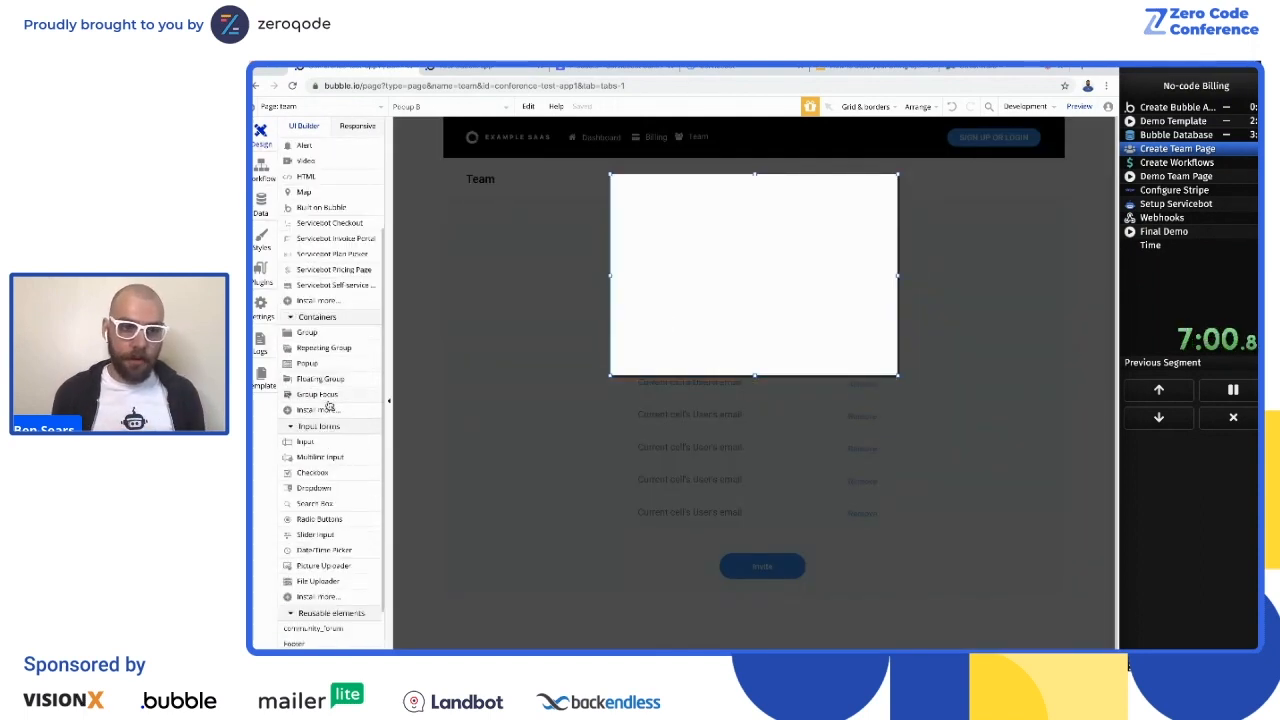
scroll(329, 404, "up", 1)
scroll(329, 487, "down", 1)
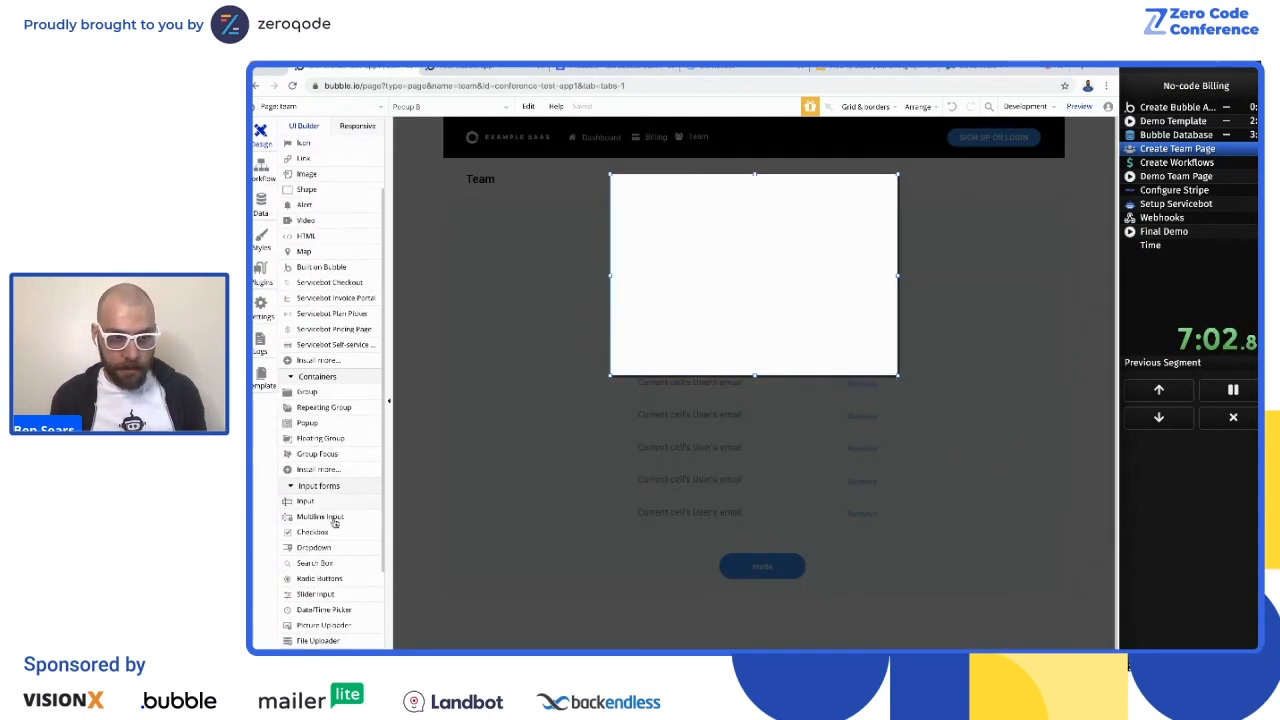
left_click_drag(330, 505, 733, 246)
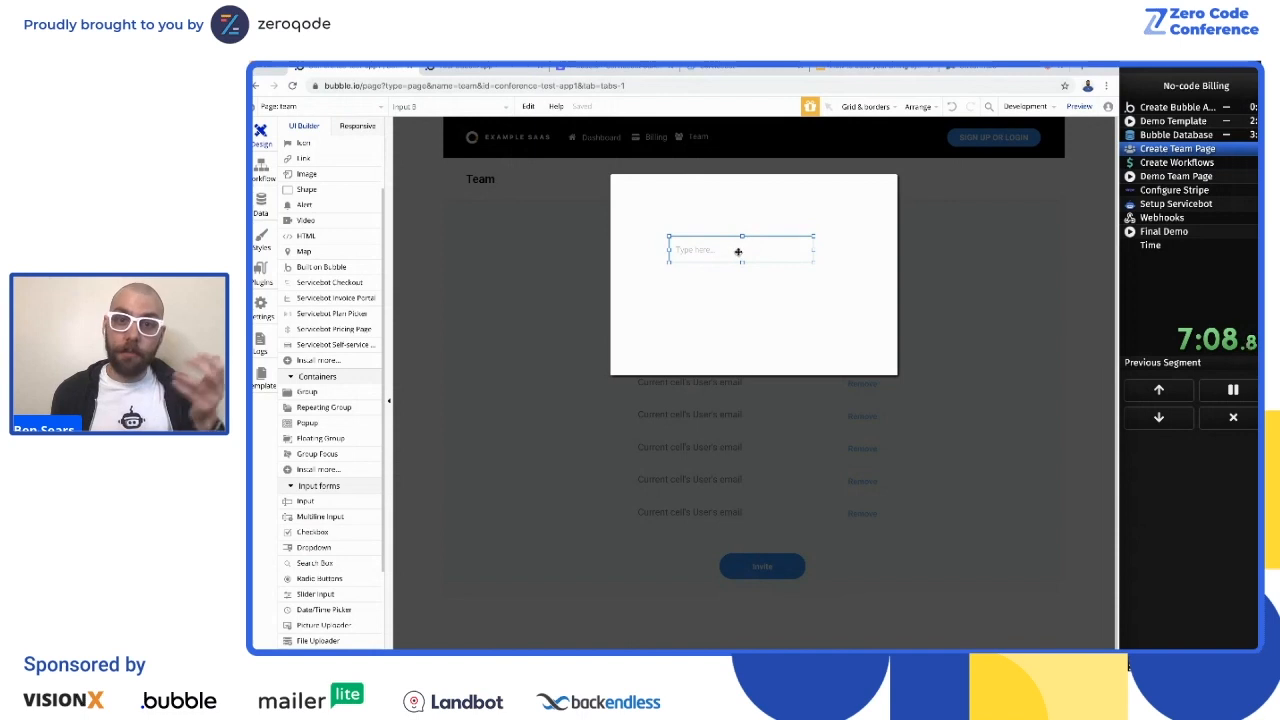
key("Delete")
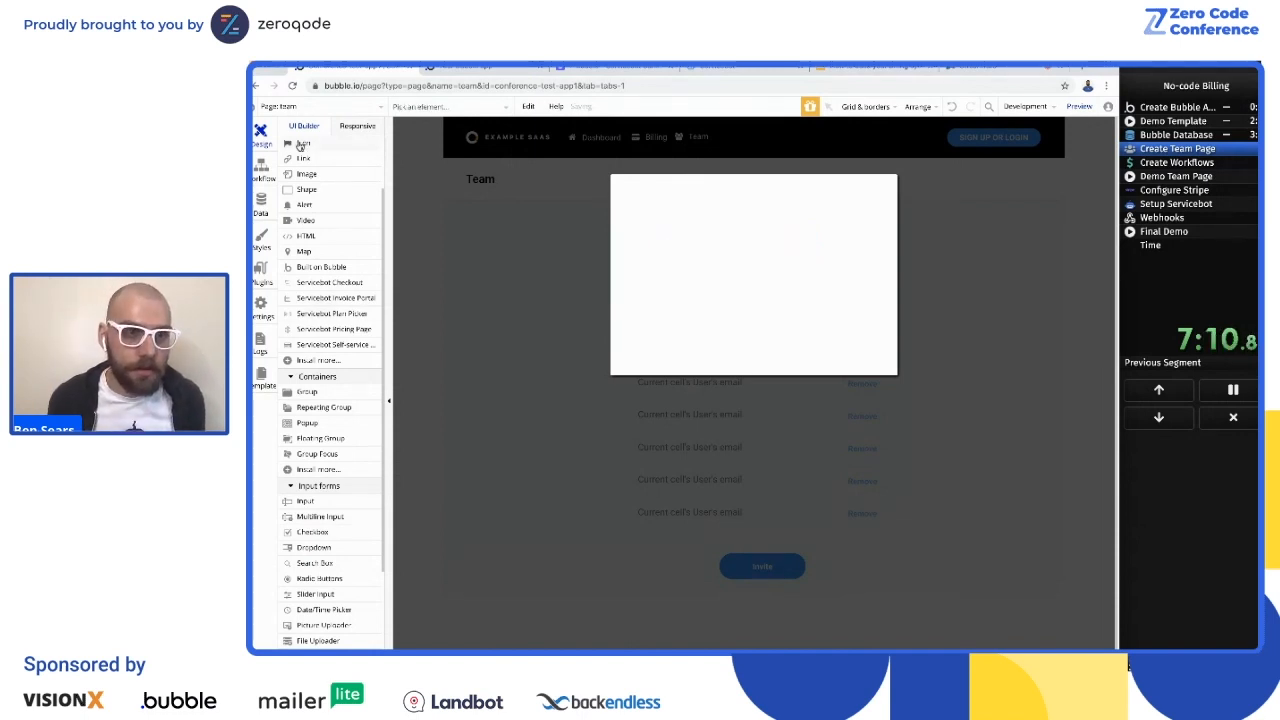
Step: Add a text reading "You've reached your maximum users, please upgrade" near the top of the new popup and size it to fit
scroll(300, 147, "up", 3)
left_click_drag(305, 191, 744, 209)
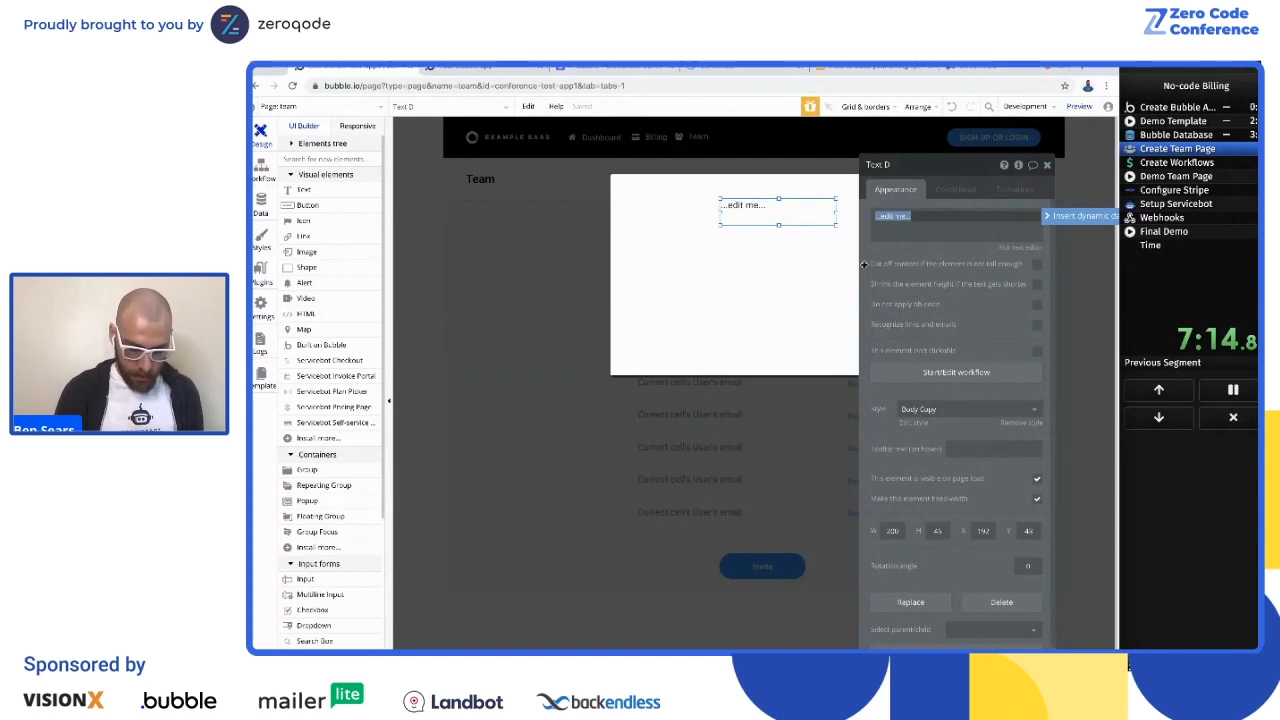
type("You've reache")
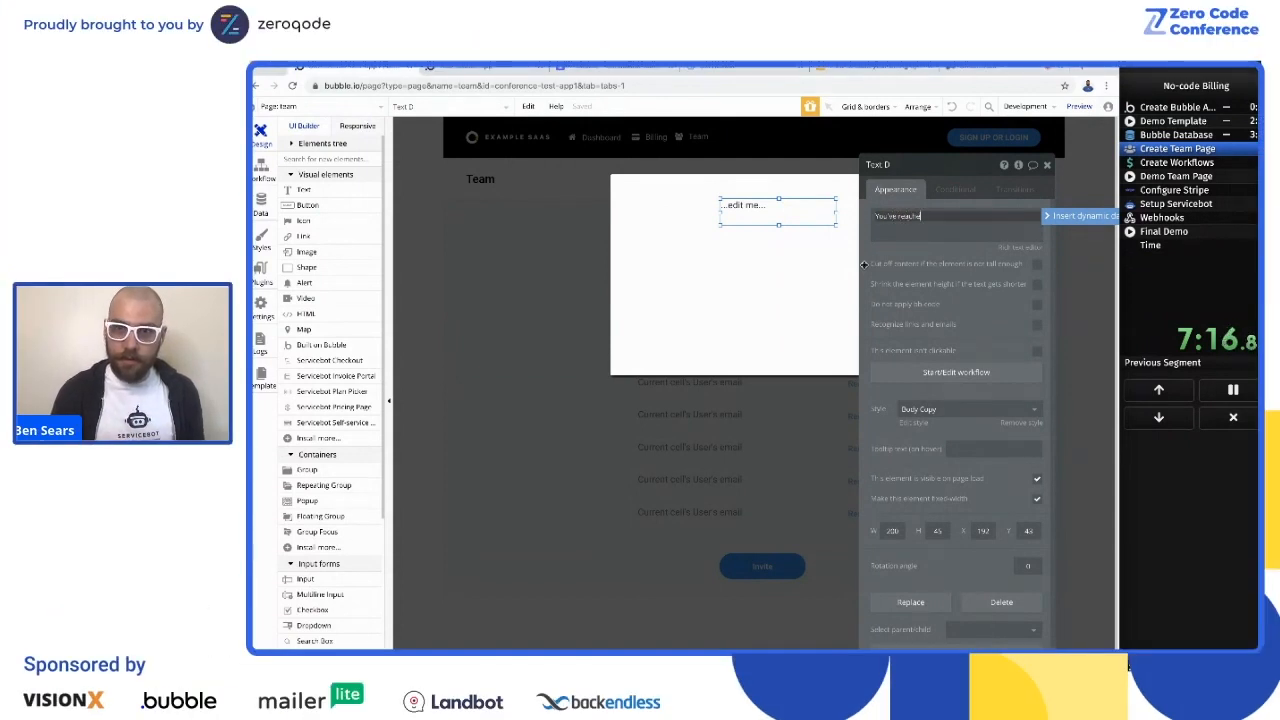
type("d your maximum users, please upgra")
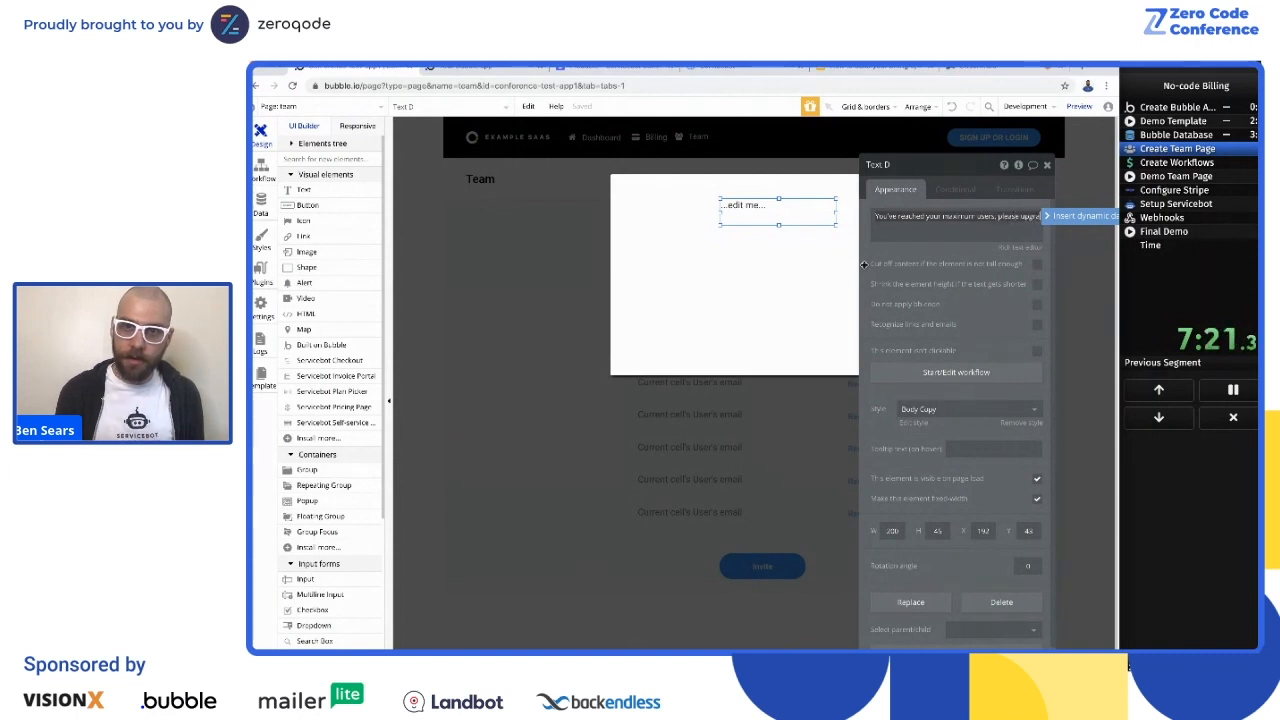
left_click(864, 264)
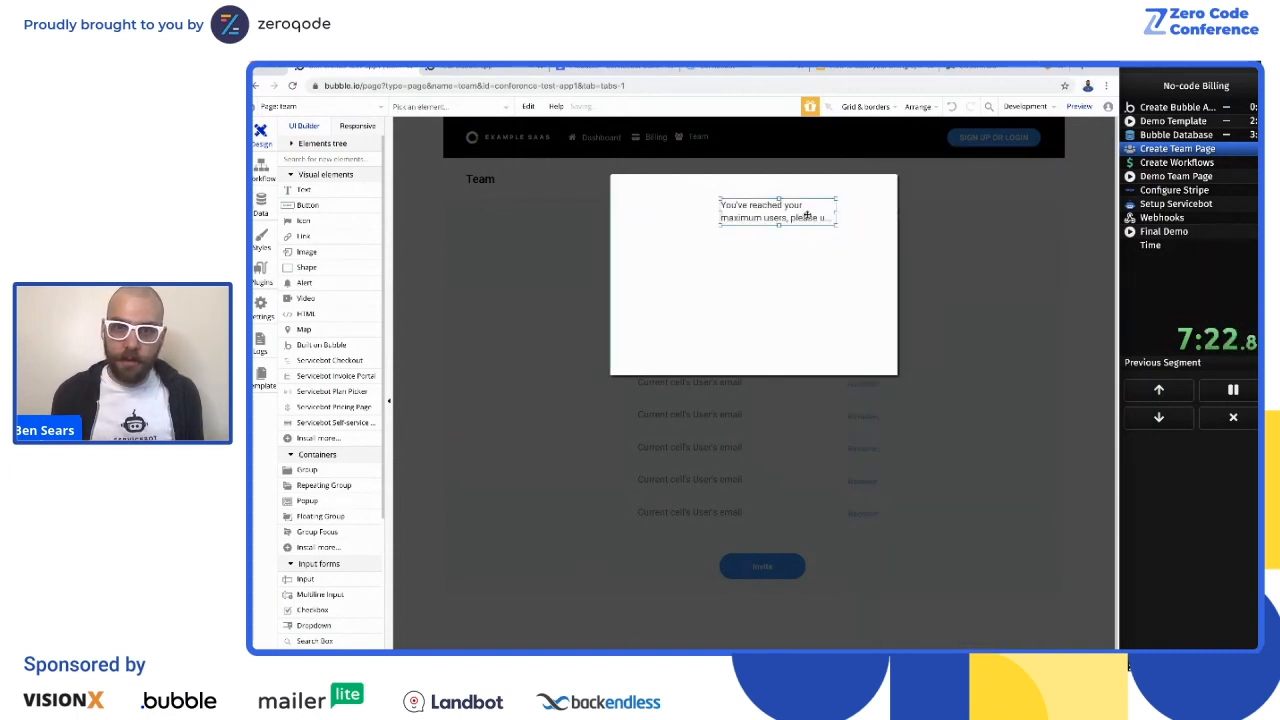
left_click_drag(836, 225, 790, 218)
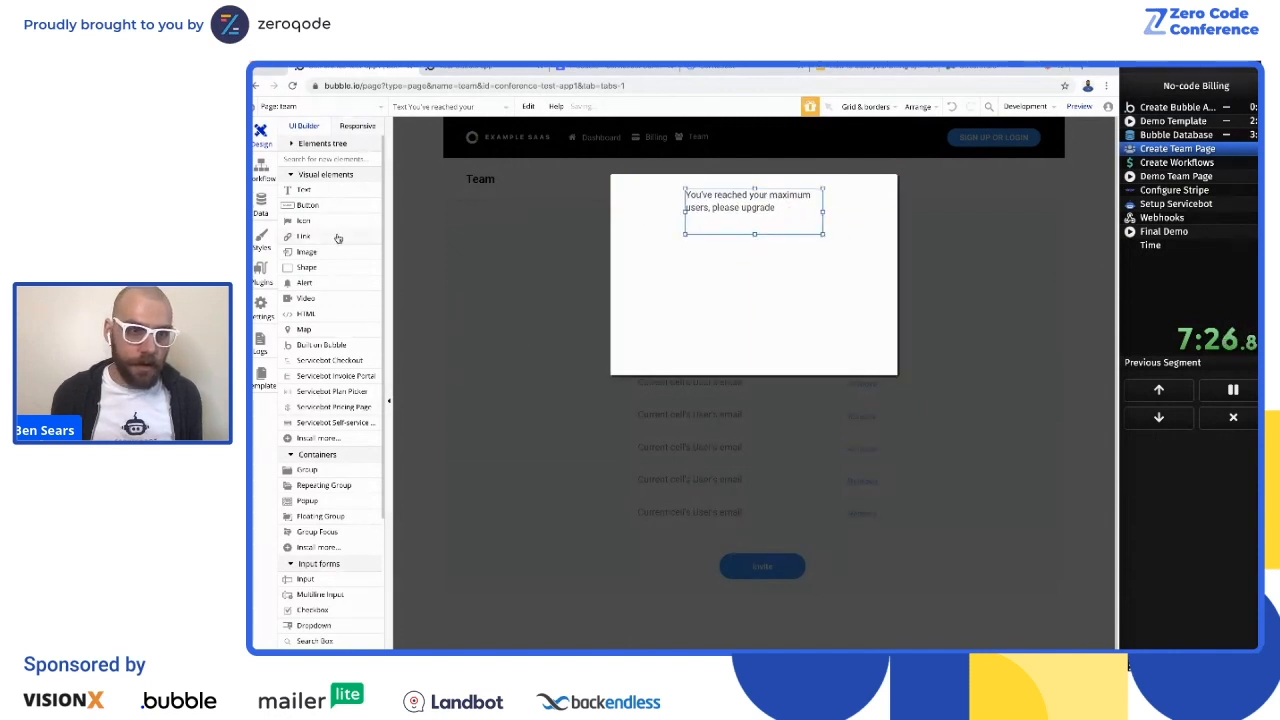
Step: Add a link labeled Upgrade below the message text and apply the Button Link style
left_click_drag(305, 238, 729, 291)
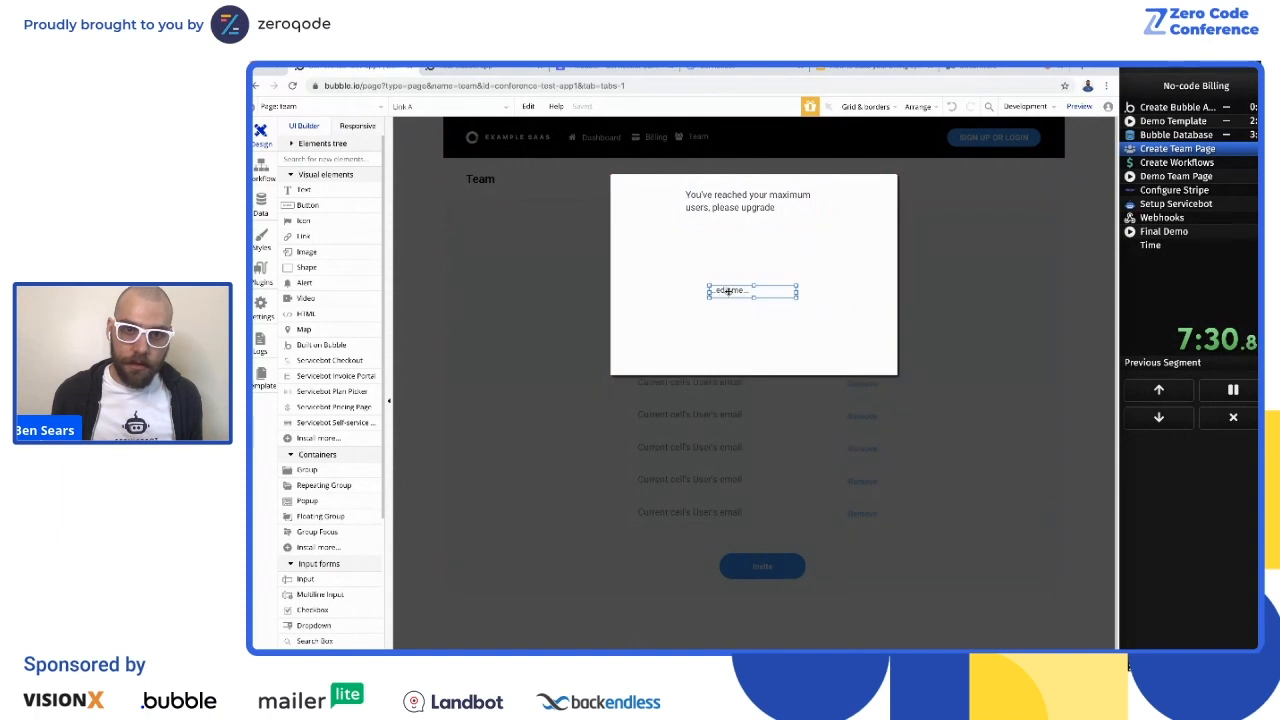
type("Upgrade")
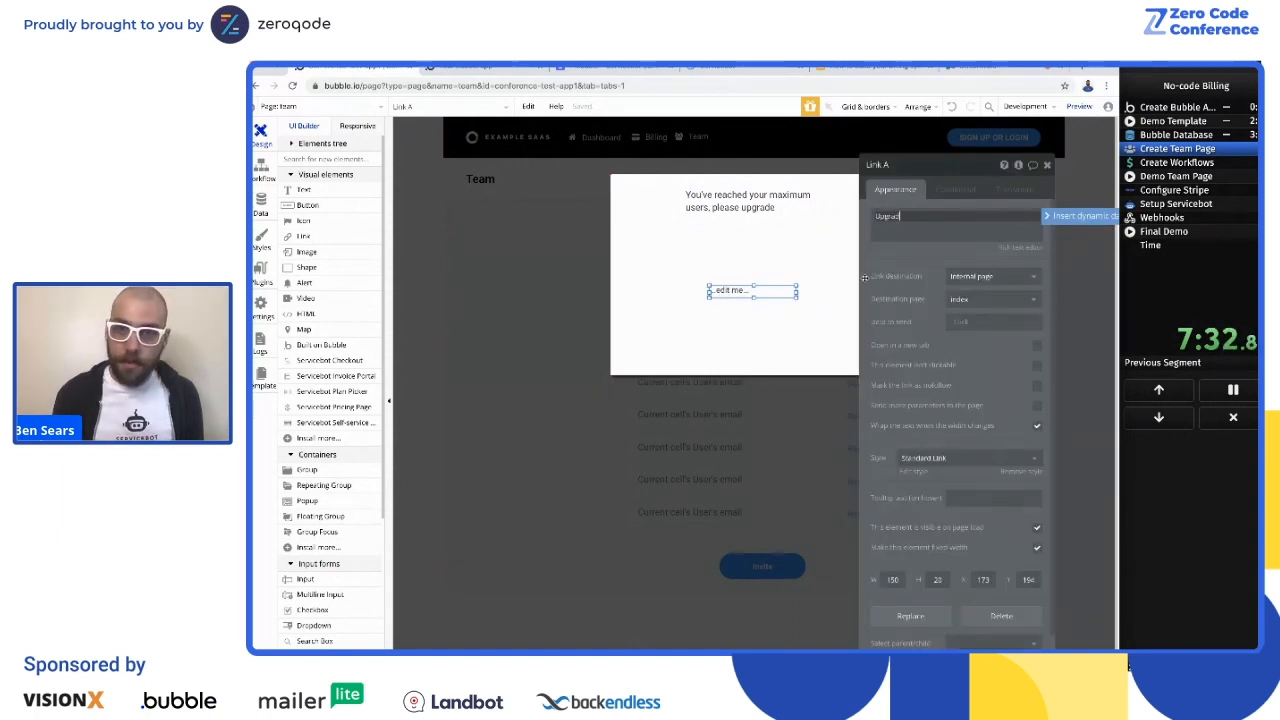
left_click(970, 457)
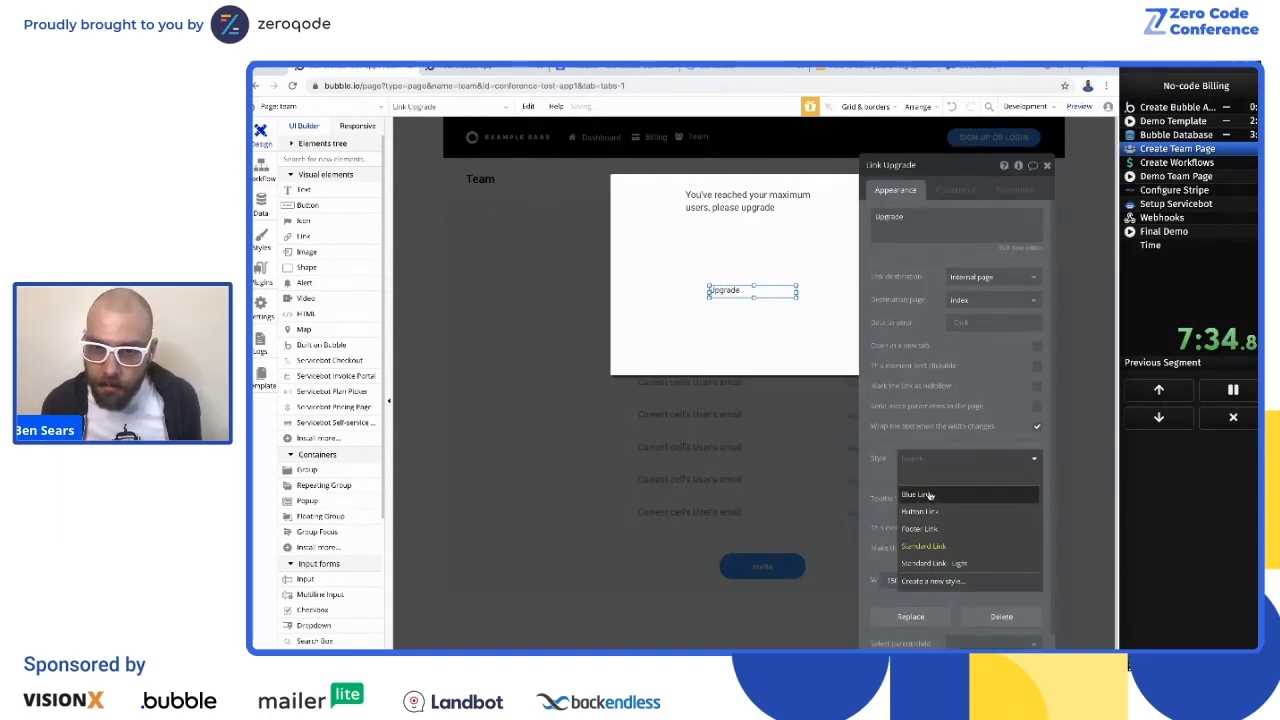
left_click(920, 514)
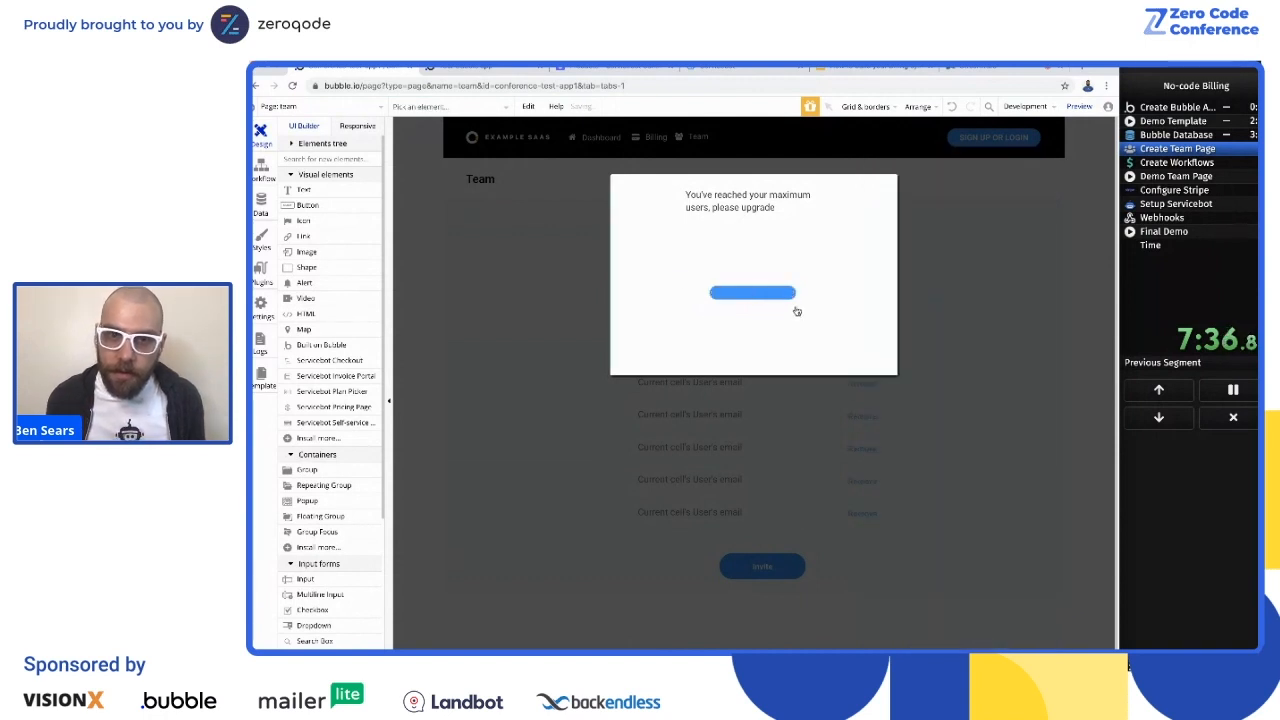
Step: Enlarge the Upgrade link to about 206 by 67 px and center it horizontally in the popup
left_click_drag(796, 298, 828, 322)
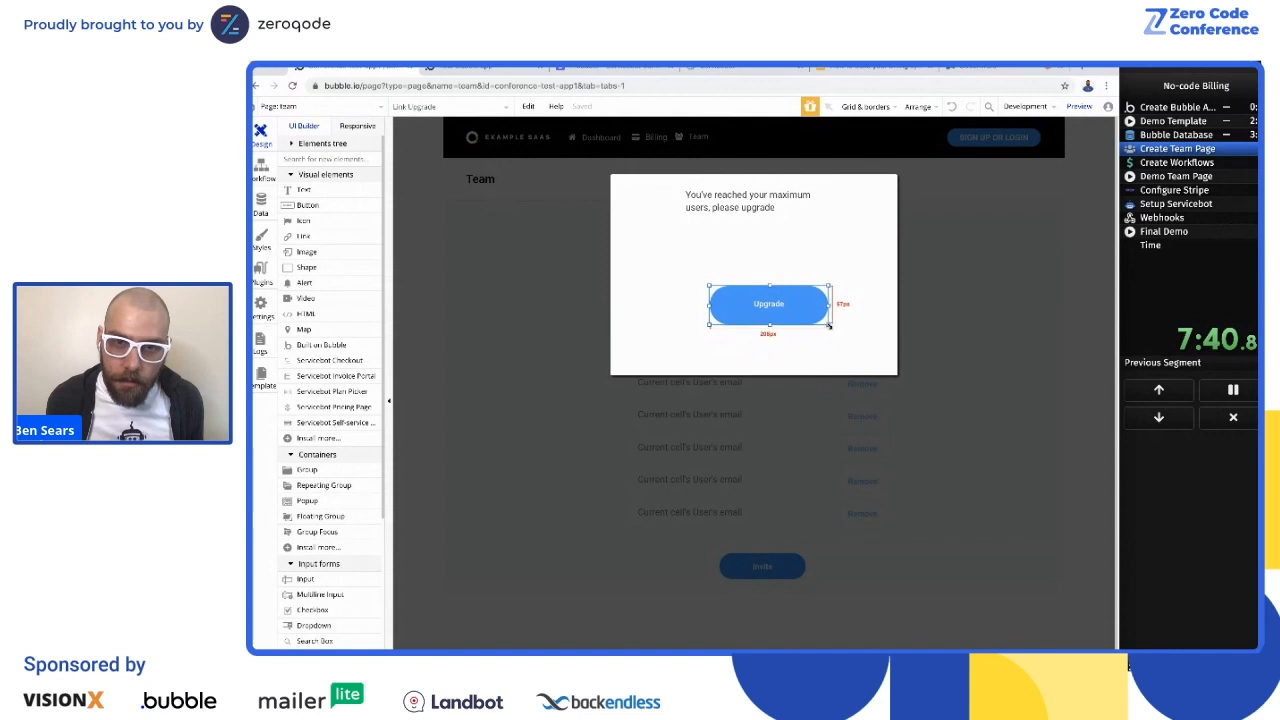
right_click(788, 302)
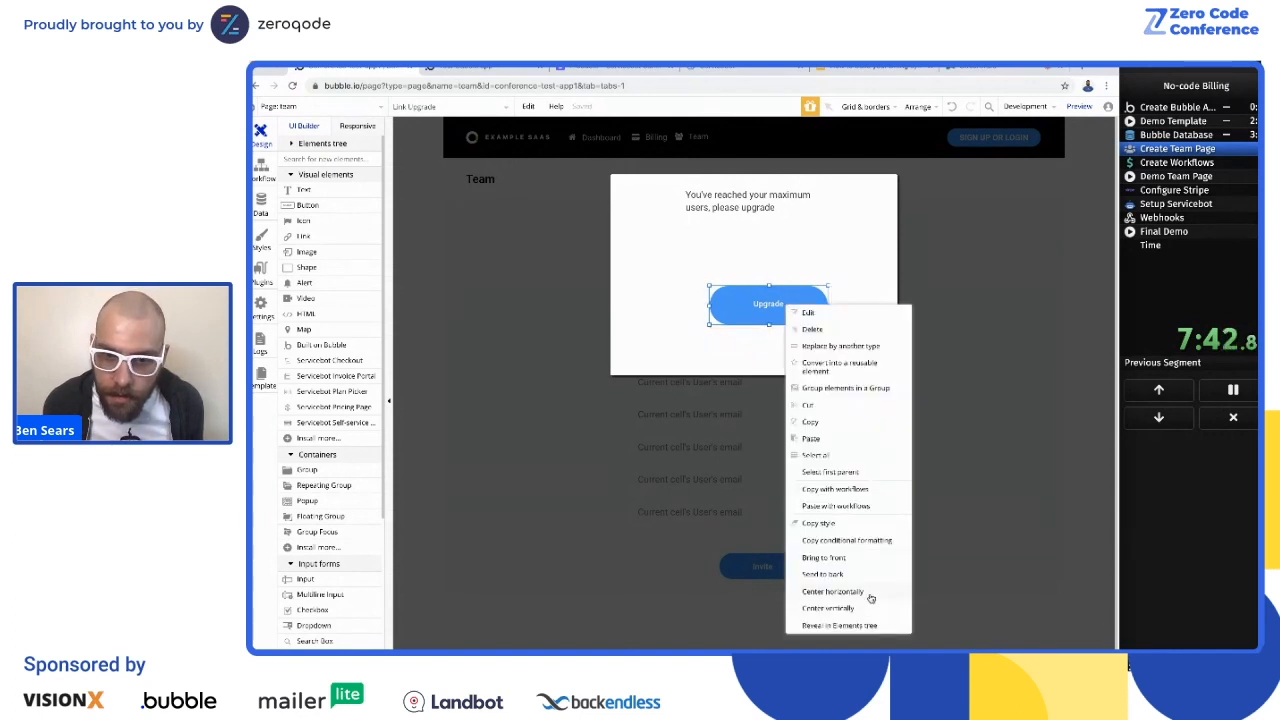
left_click(832, 592)
left_click(752, 198)
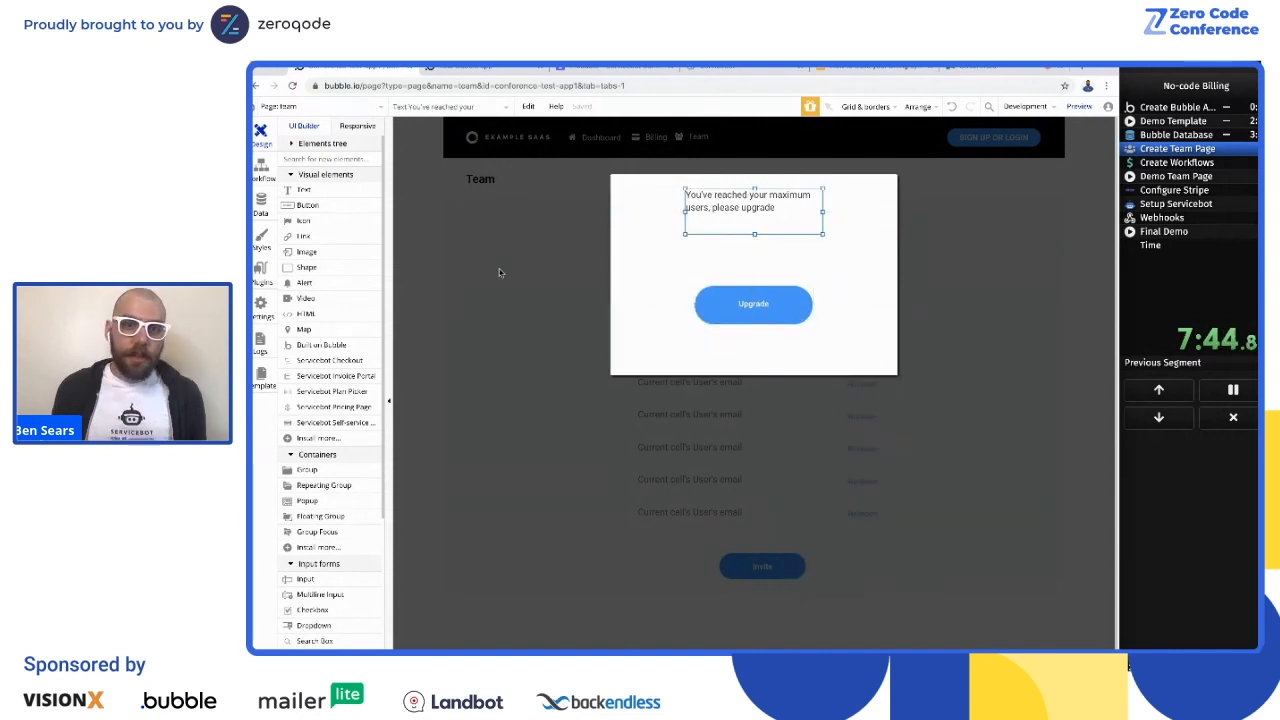
Step: Set the Upgrade link's destination to the internal page subscription-portal
double_click(770, 307)
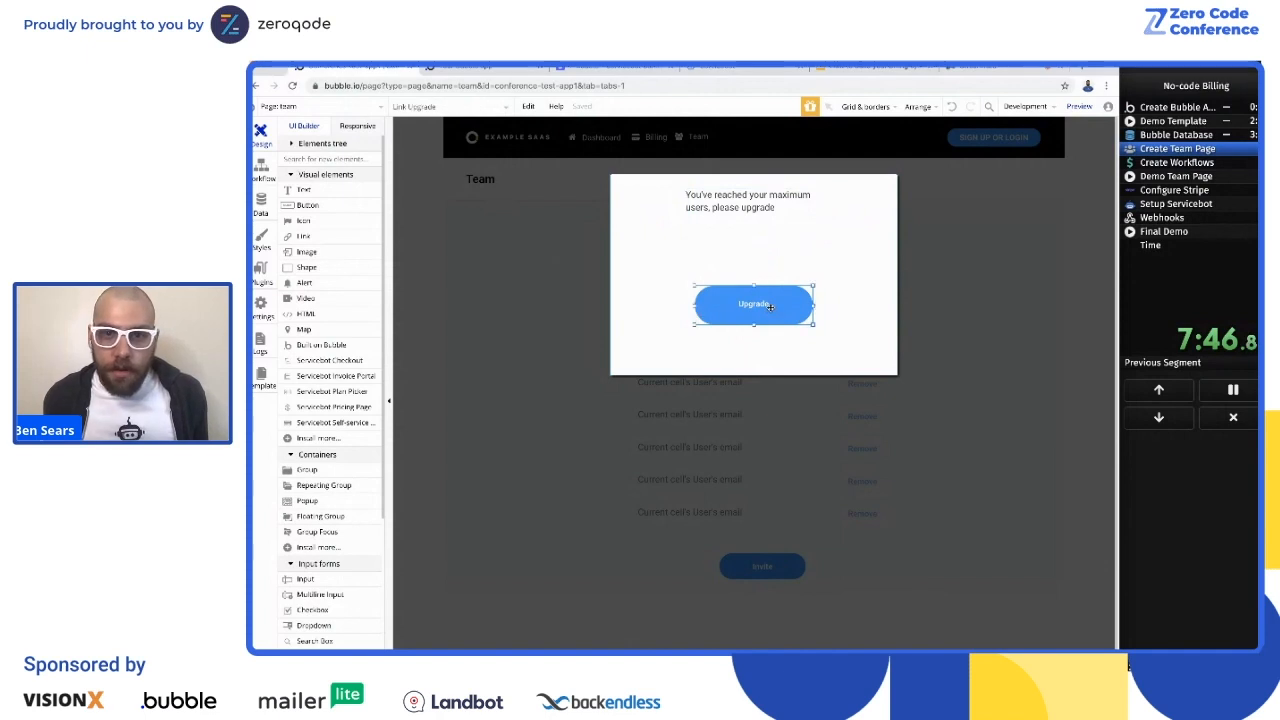
left_click(961, 299)
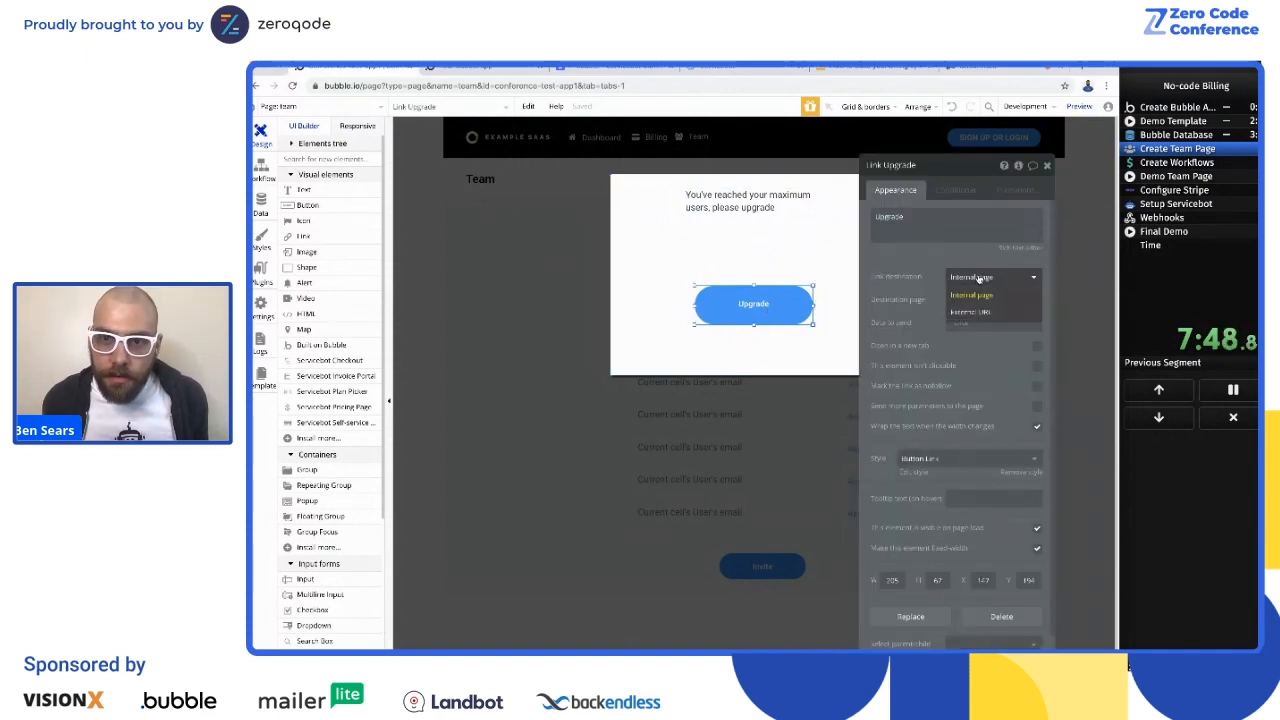
left_click(967, 364)
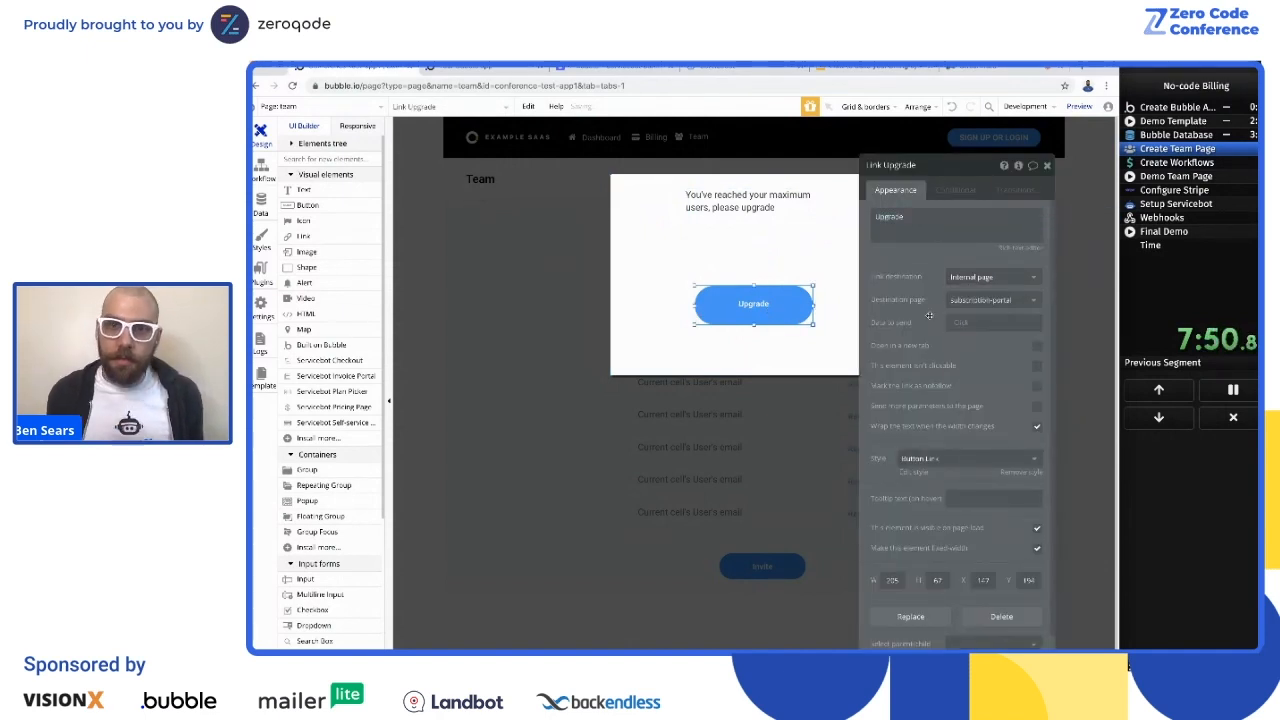
double_click(930, 228)
key("BackSpace")
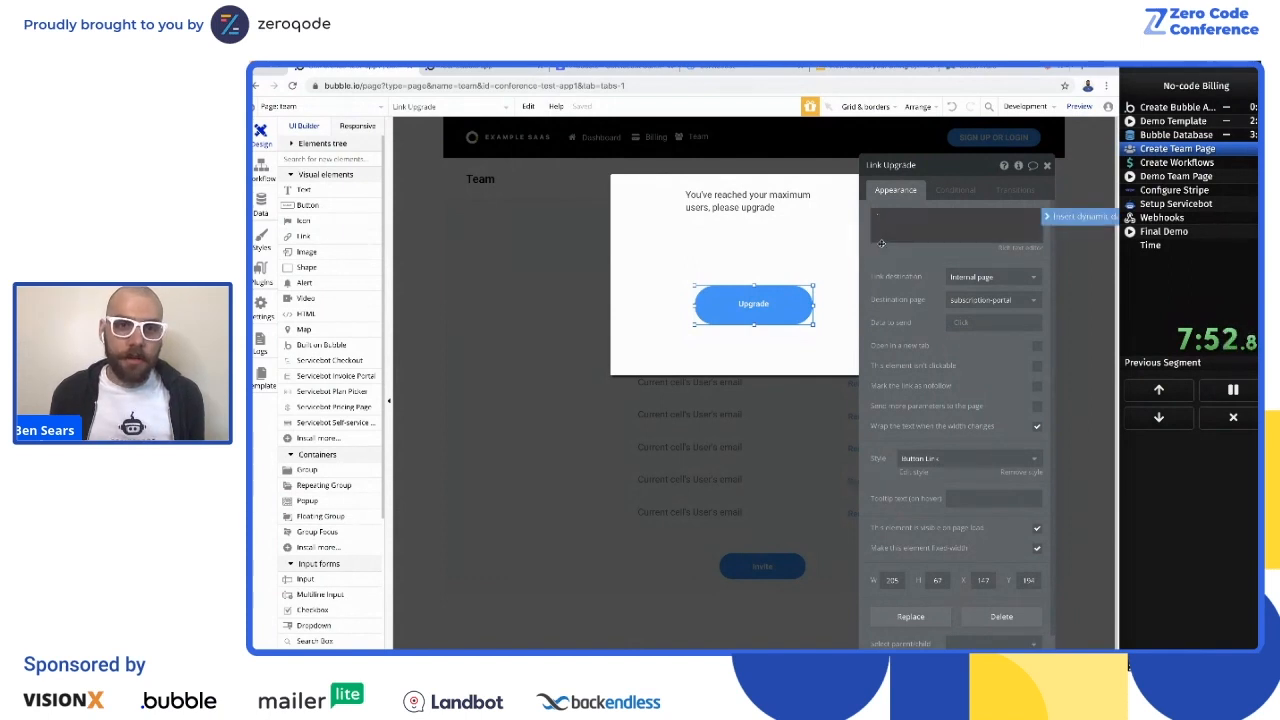
key("ctrl+z")
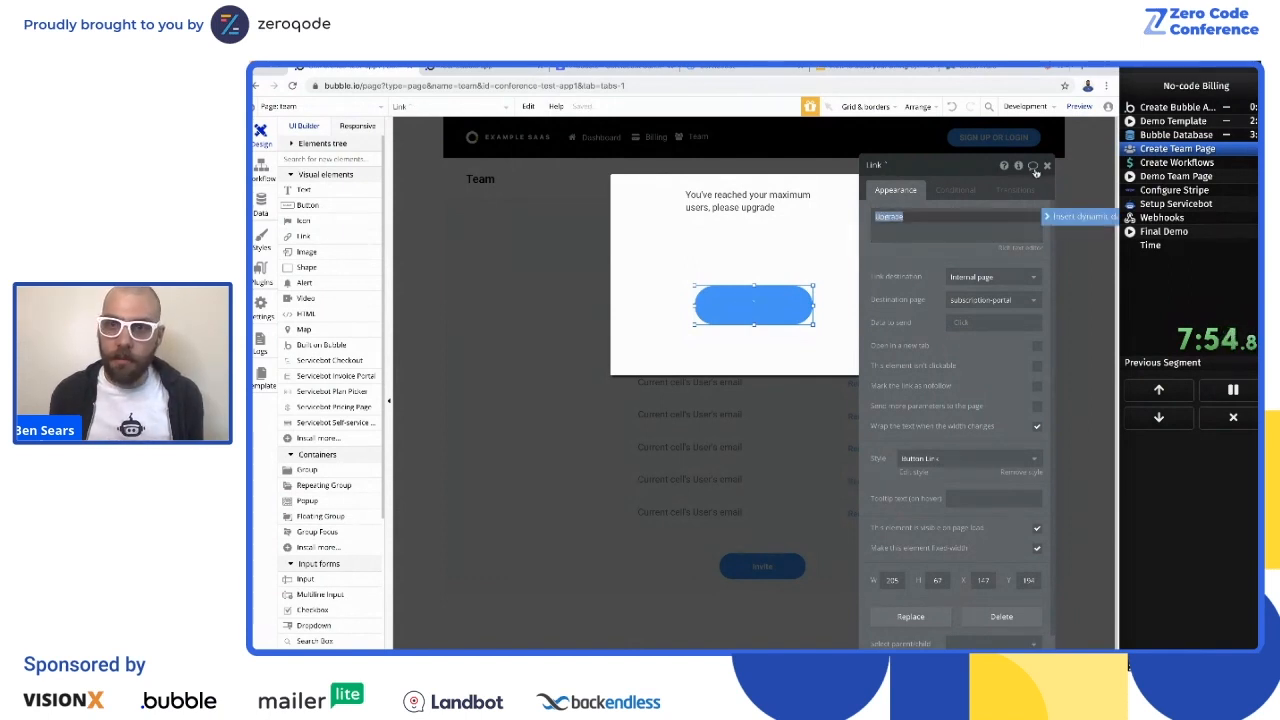
left_click(1046, 166)
Step: Center the maximum-users message text horizontally in the popup and leave the popup
left_click(704, 205)
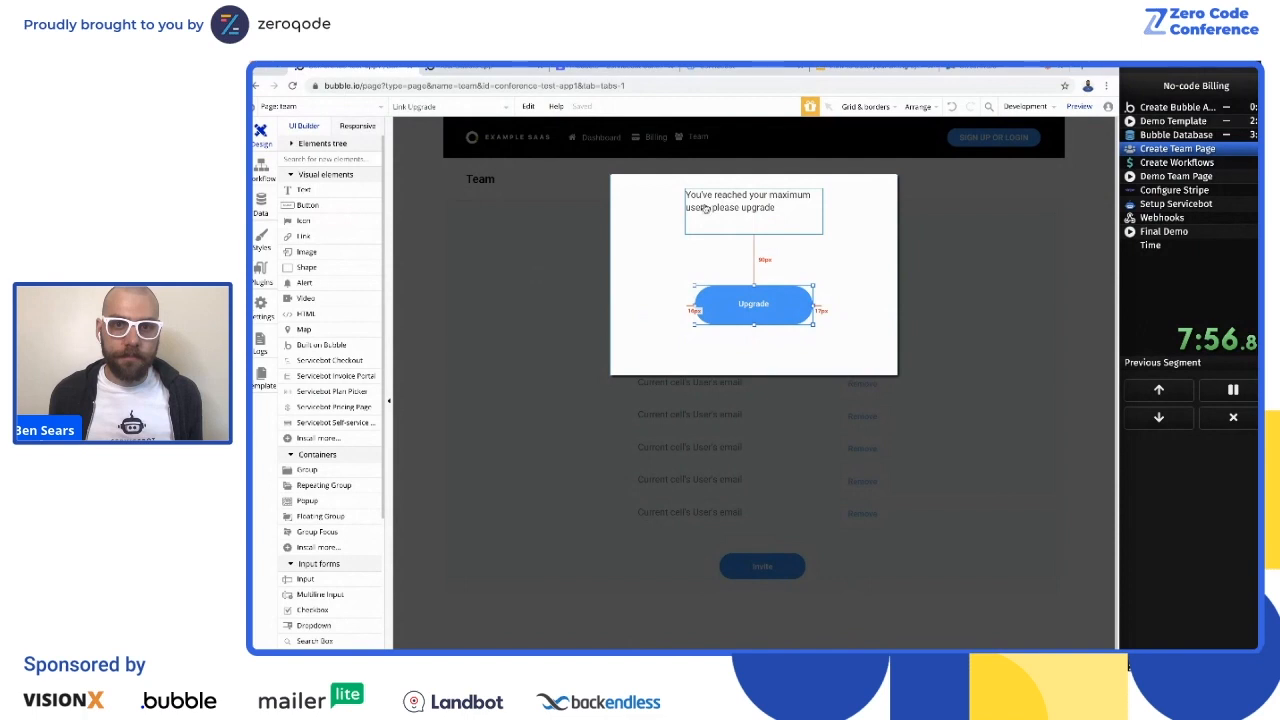
right_click(704, 205)
left_click(770, 492)
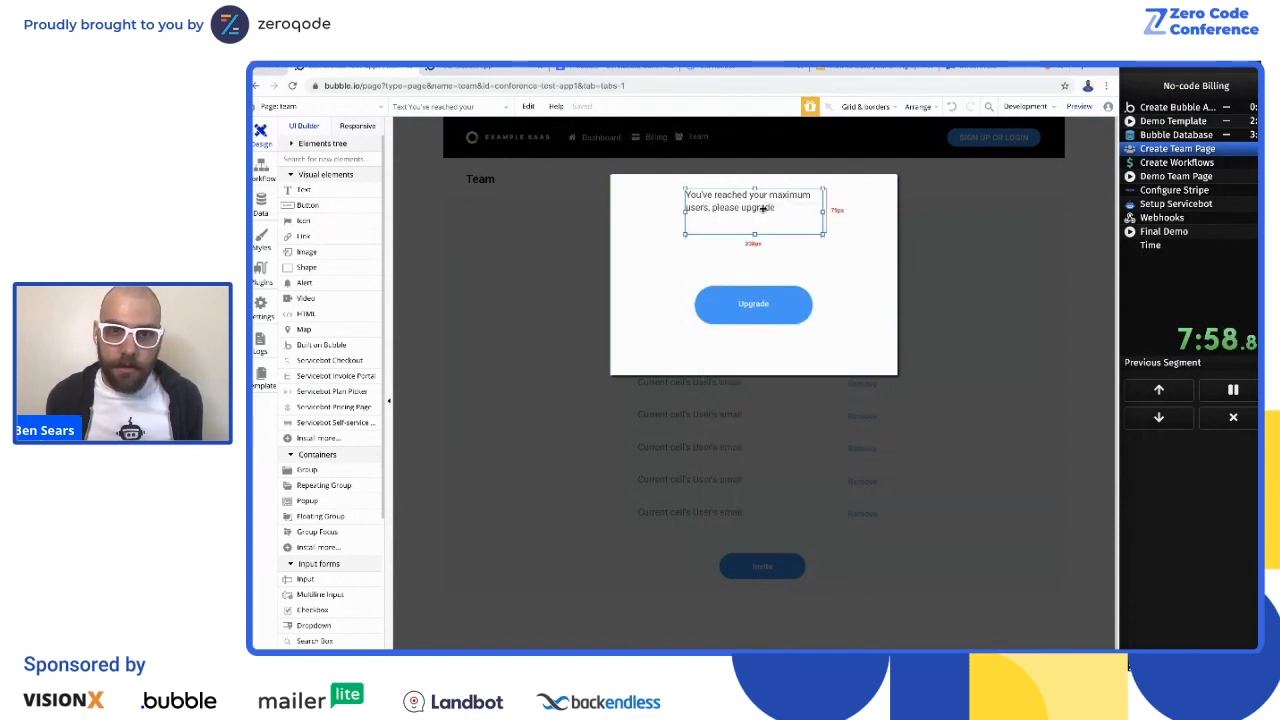
left_click(479, 323)
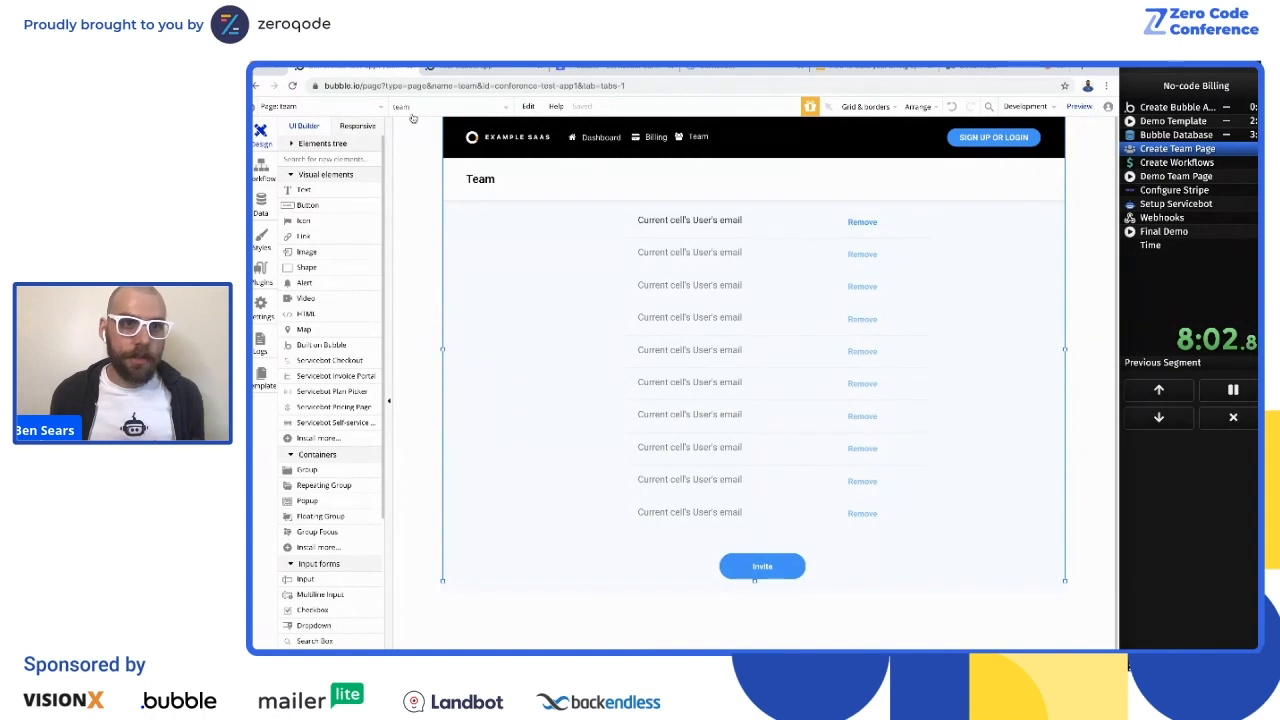
Step: Set the default value of the User type's max_team_members field to 3
left_click(1215, 170)
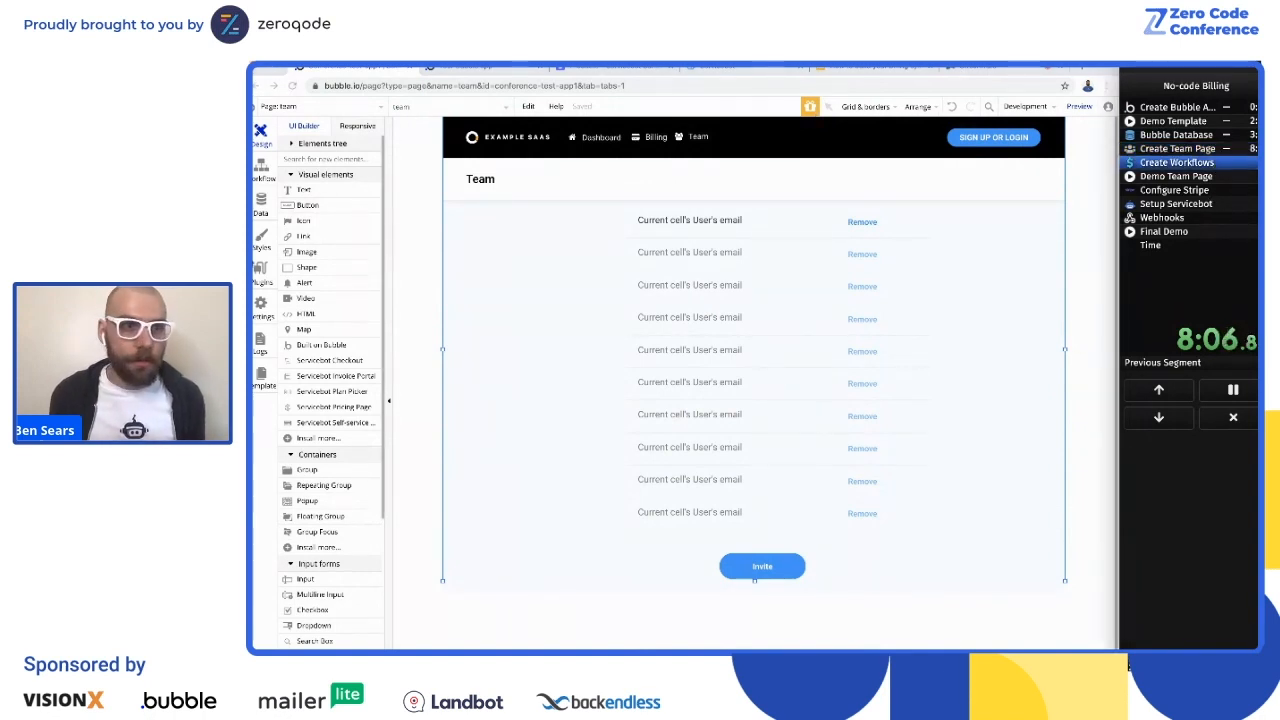
left_click(261, 205)
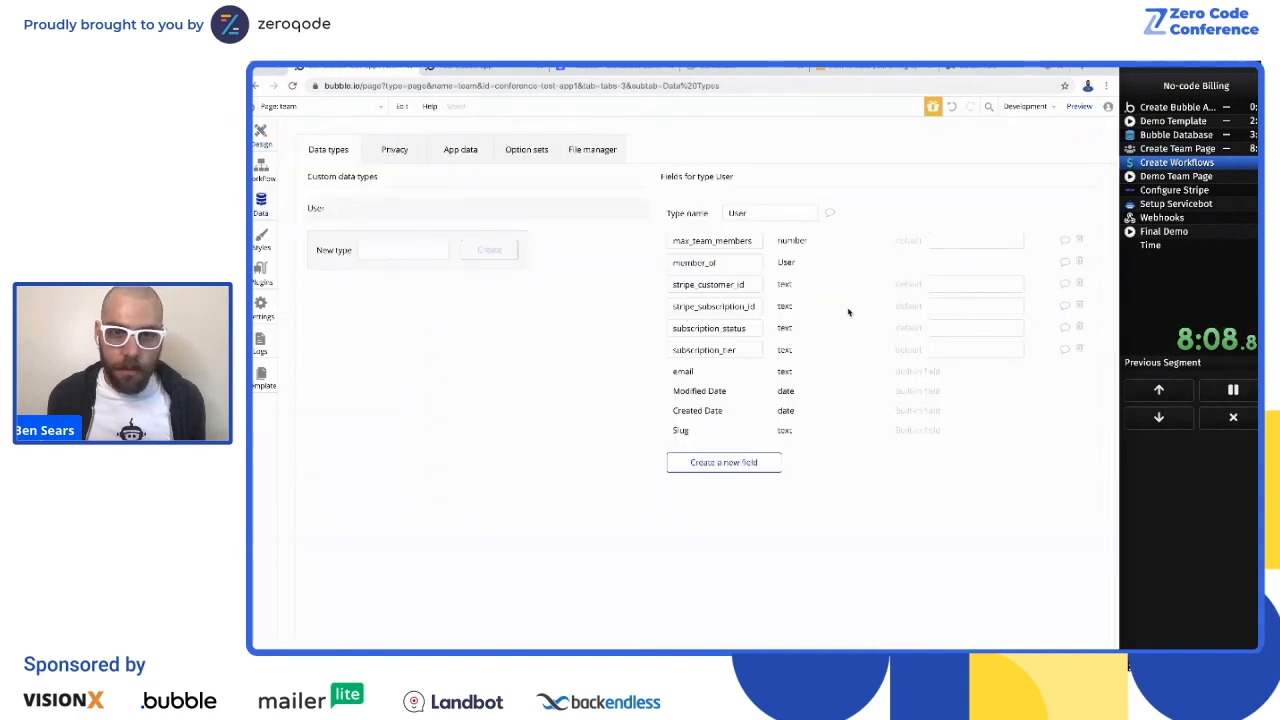
left_click(949, 238)
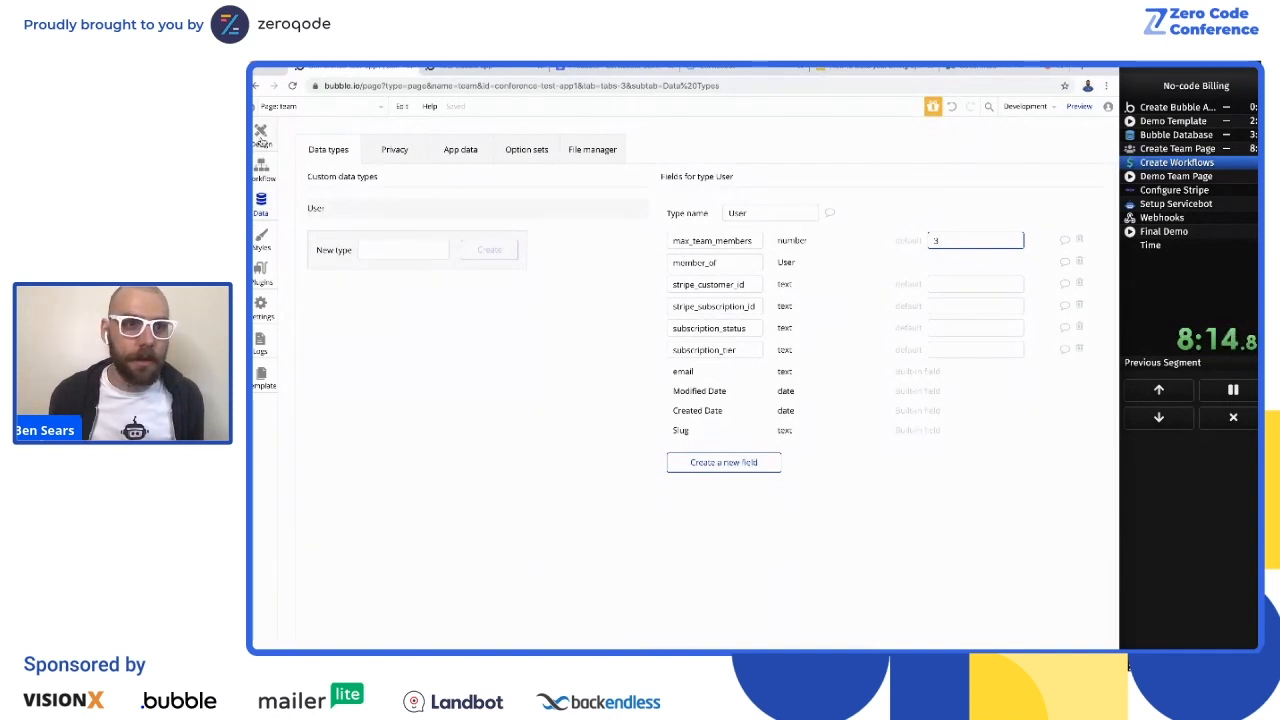
Step: Start a workflow for the Remove button in the team page's repeating group of users
left_click(260, 137)
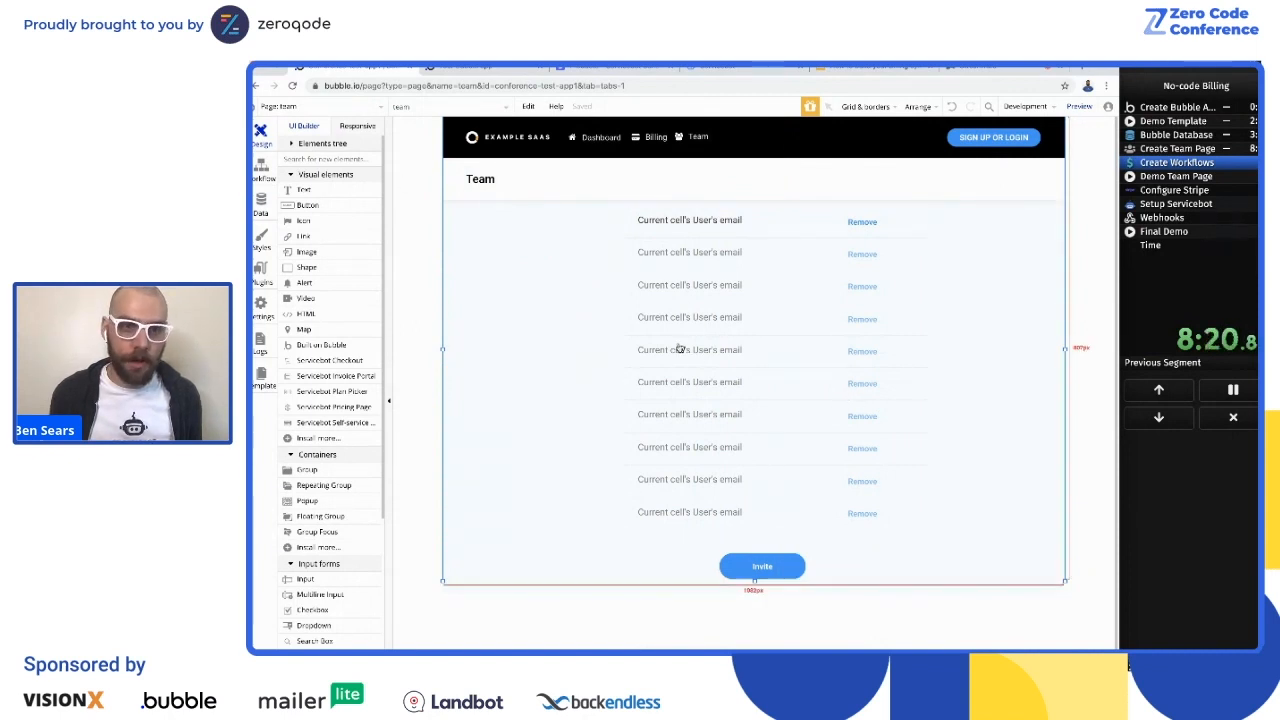
left_click(850, 224)
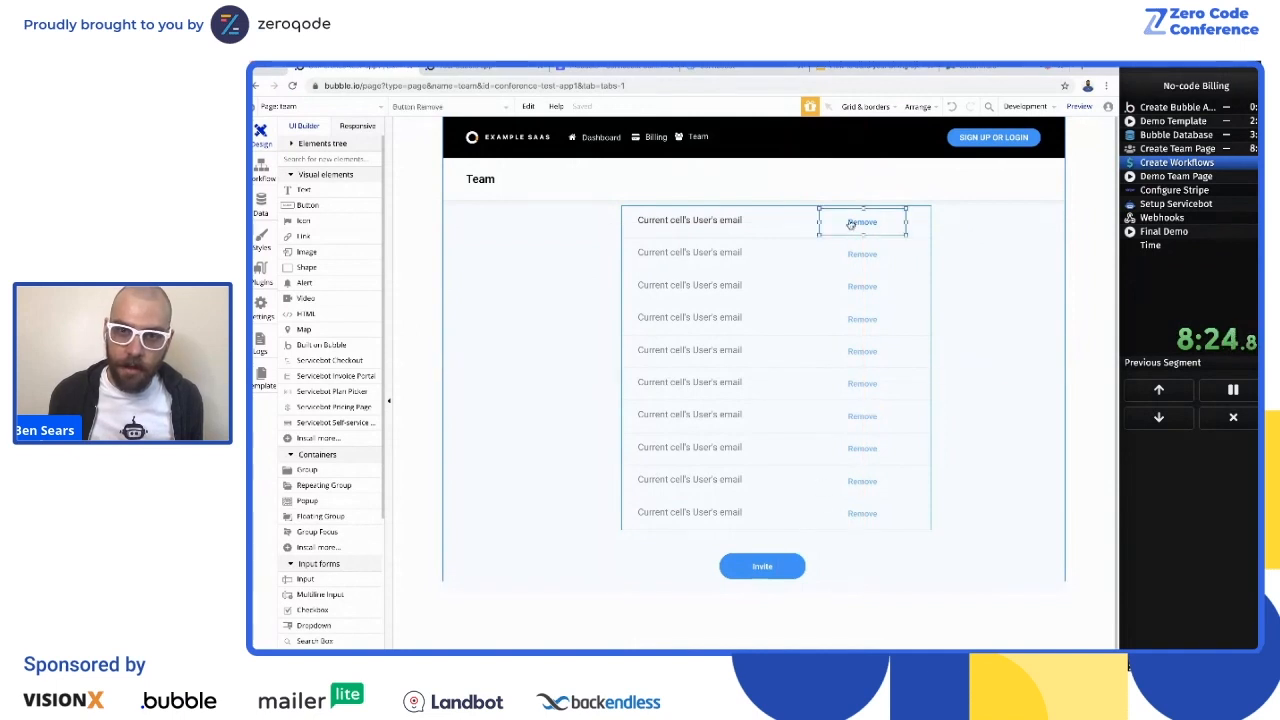
double_click(850, 224)
left_click(953, 277)
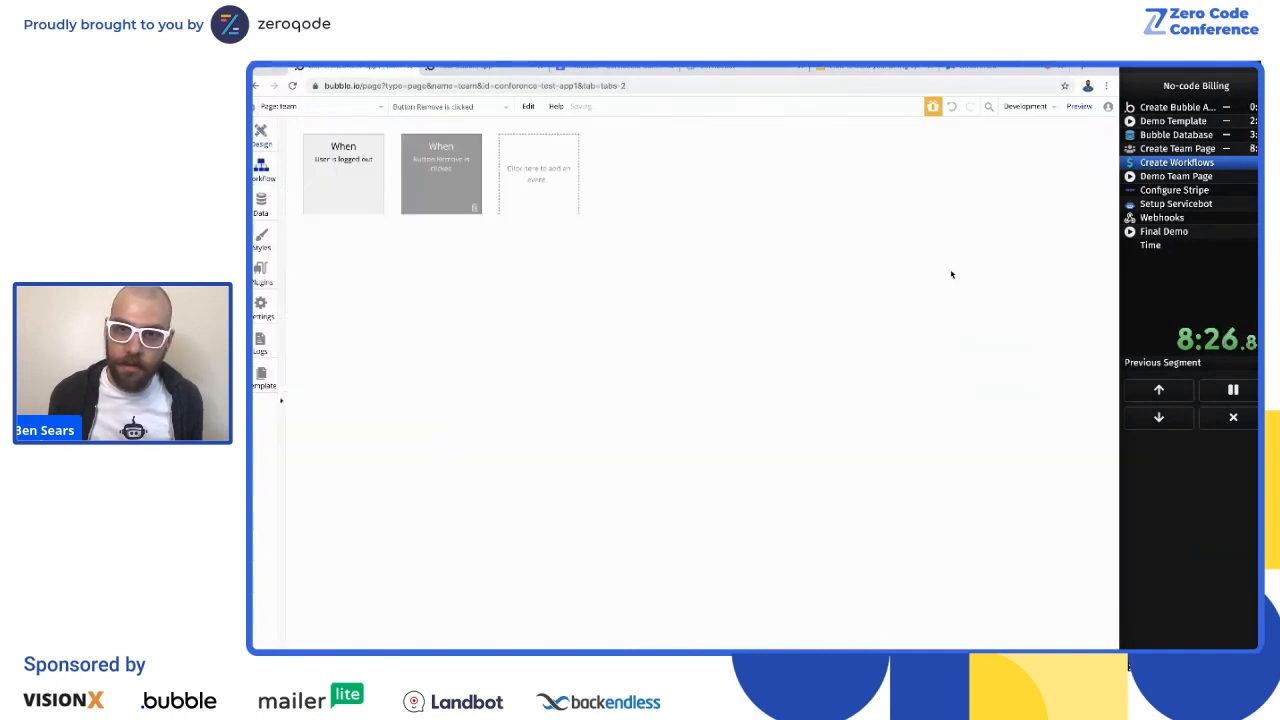
Step: Add a Delete thing action to the Remove workflow that deletes Current cell's User
left_click(382, 258)
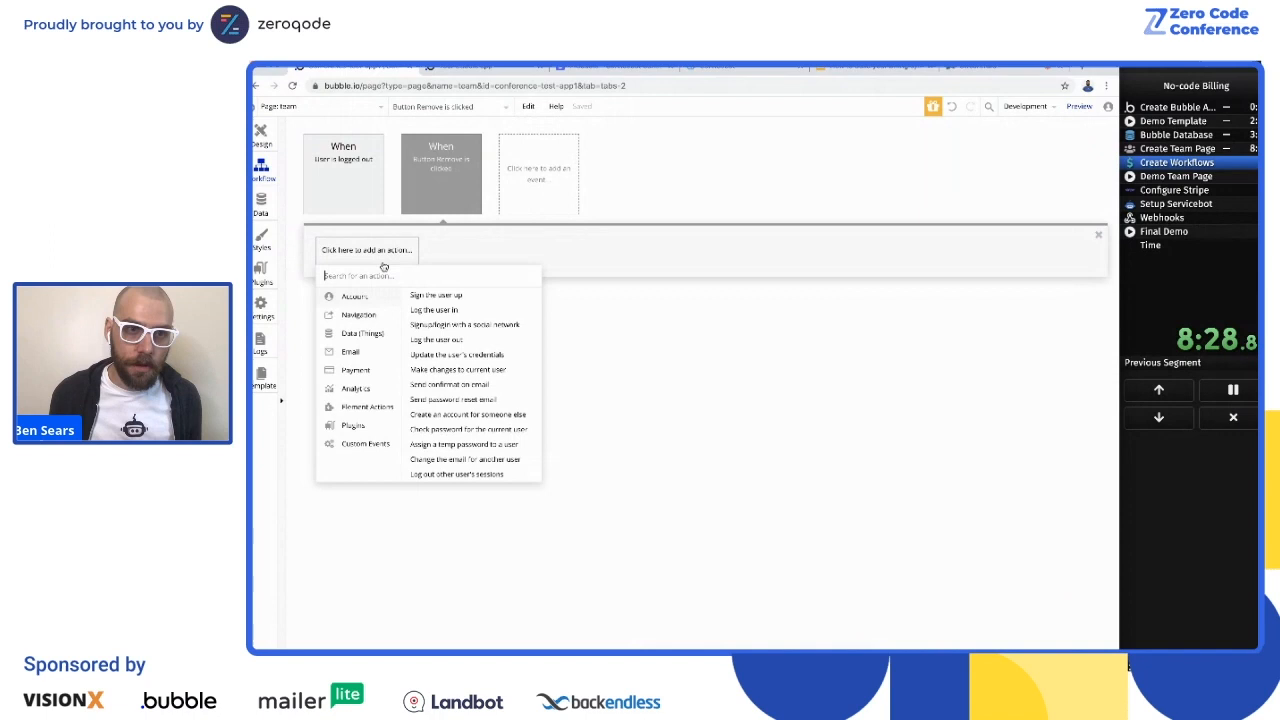
mouse_move(363, 338)
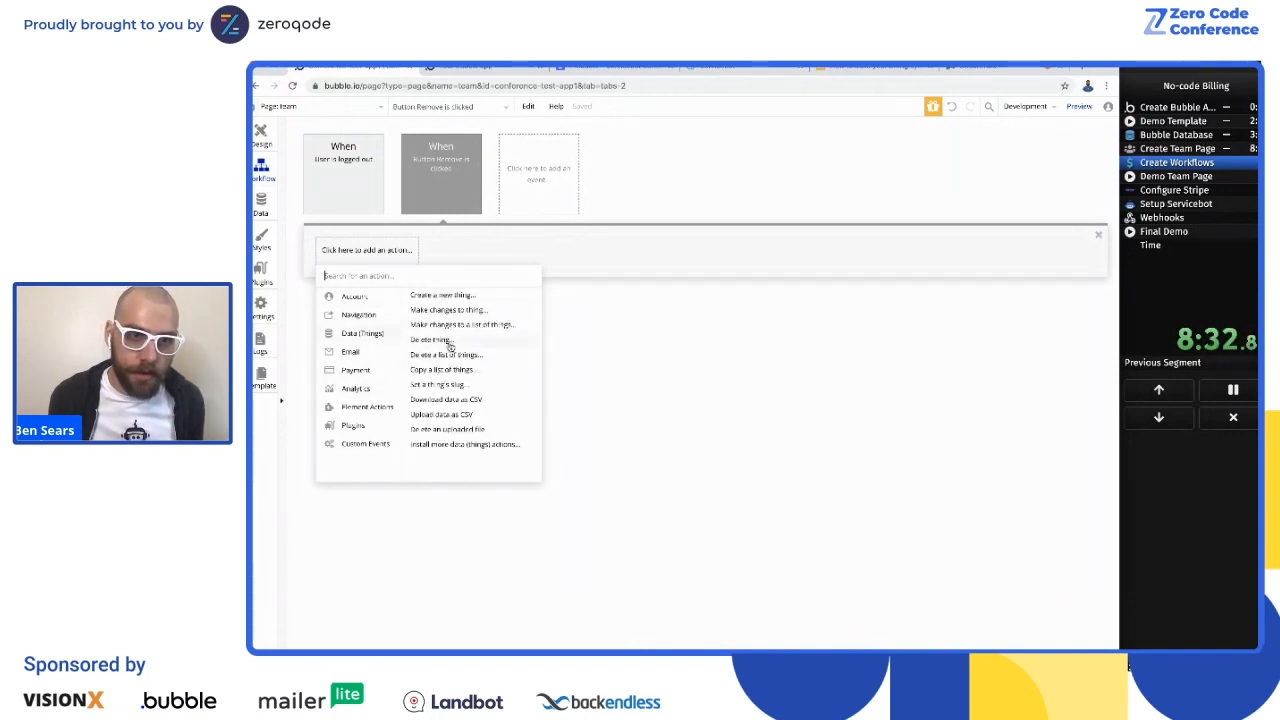
left_click(451, 341)
left_click(952, 193)
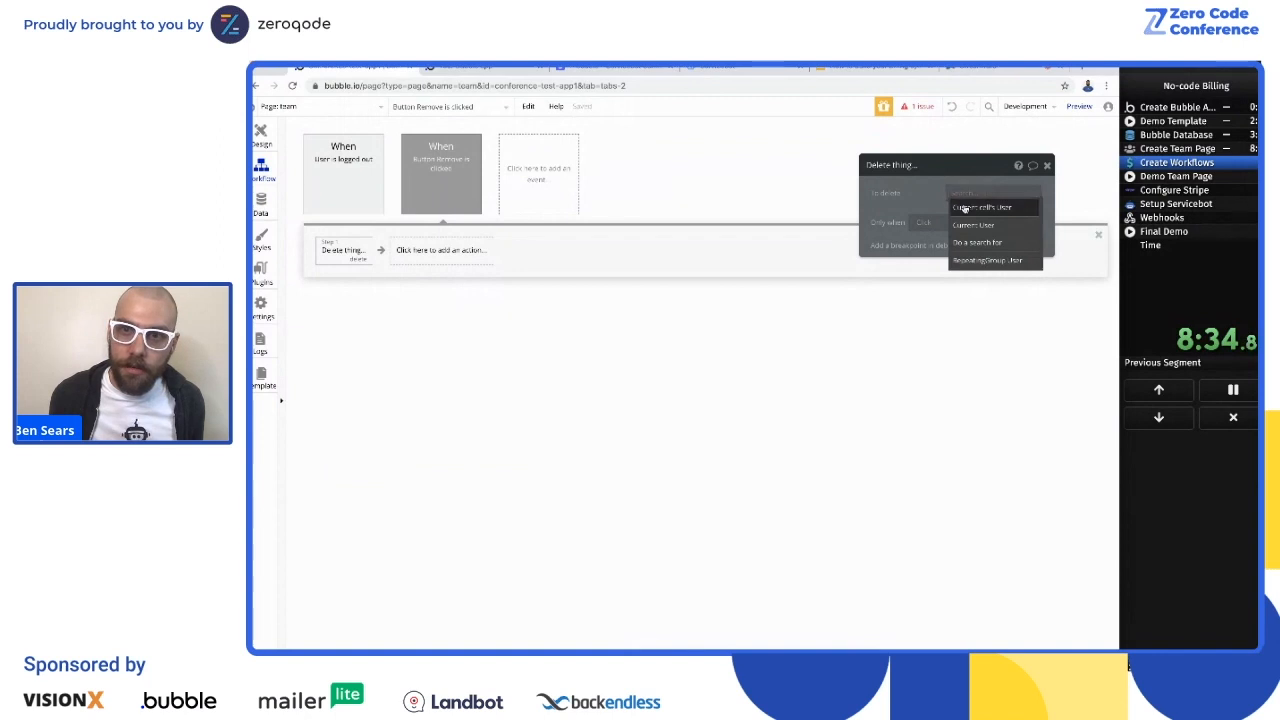
left_click(966, 206)
left_click(723, 223)
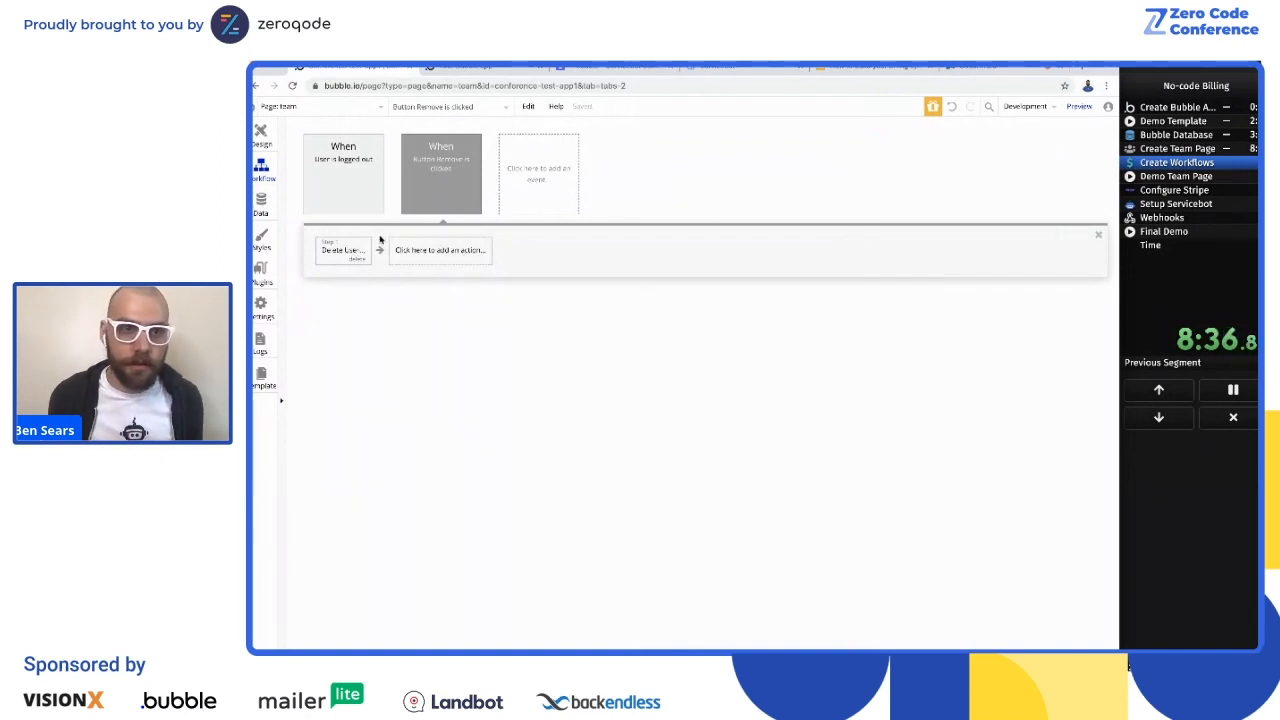
Step: Start a workflow for the Invite button below the team list
left_click(260, 141)
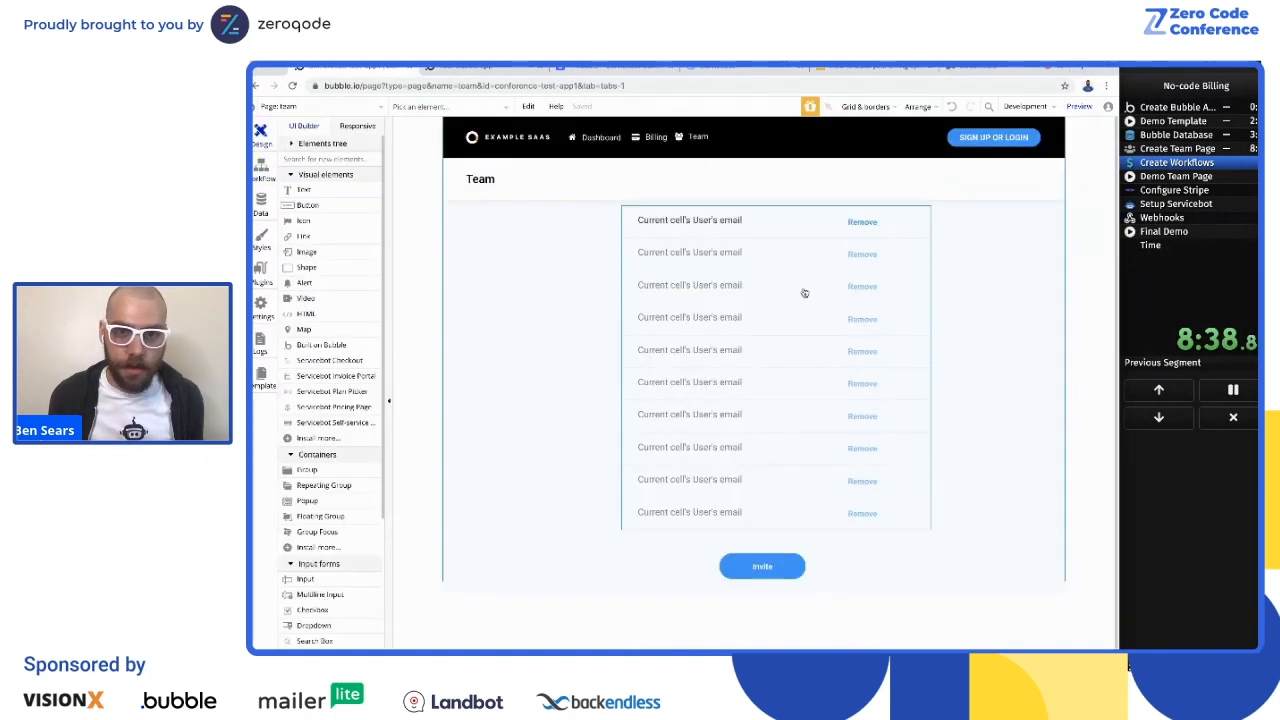
double_click(765, 567)
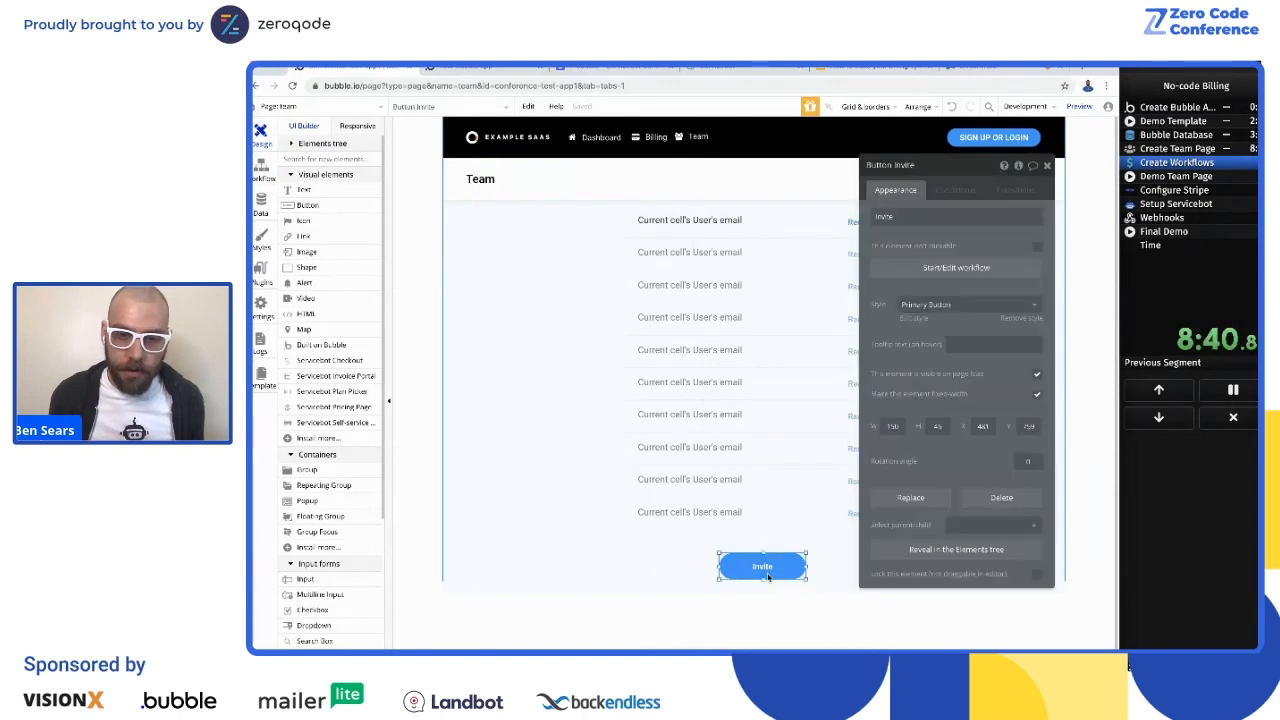
left_click(956, 268)
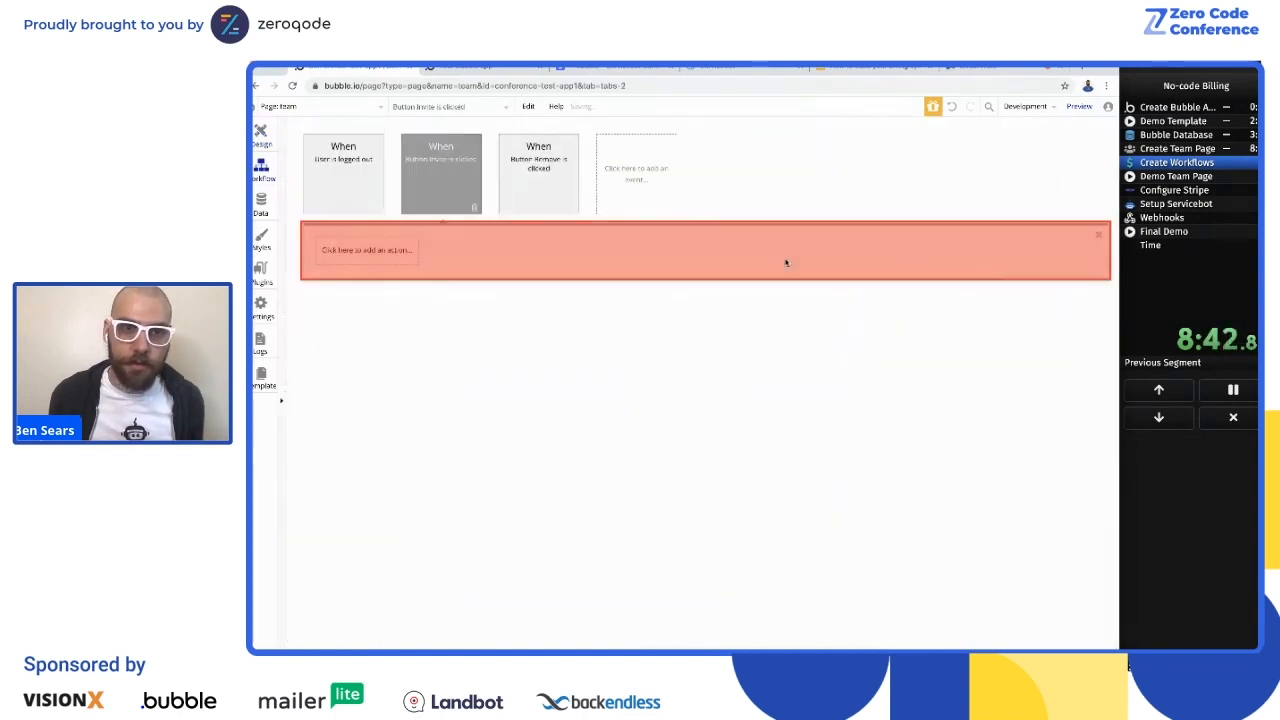
Step: Add a Show element action for Popup A to the Invite workflow
left_click(368, 262)
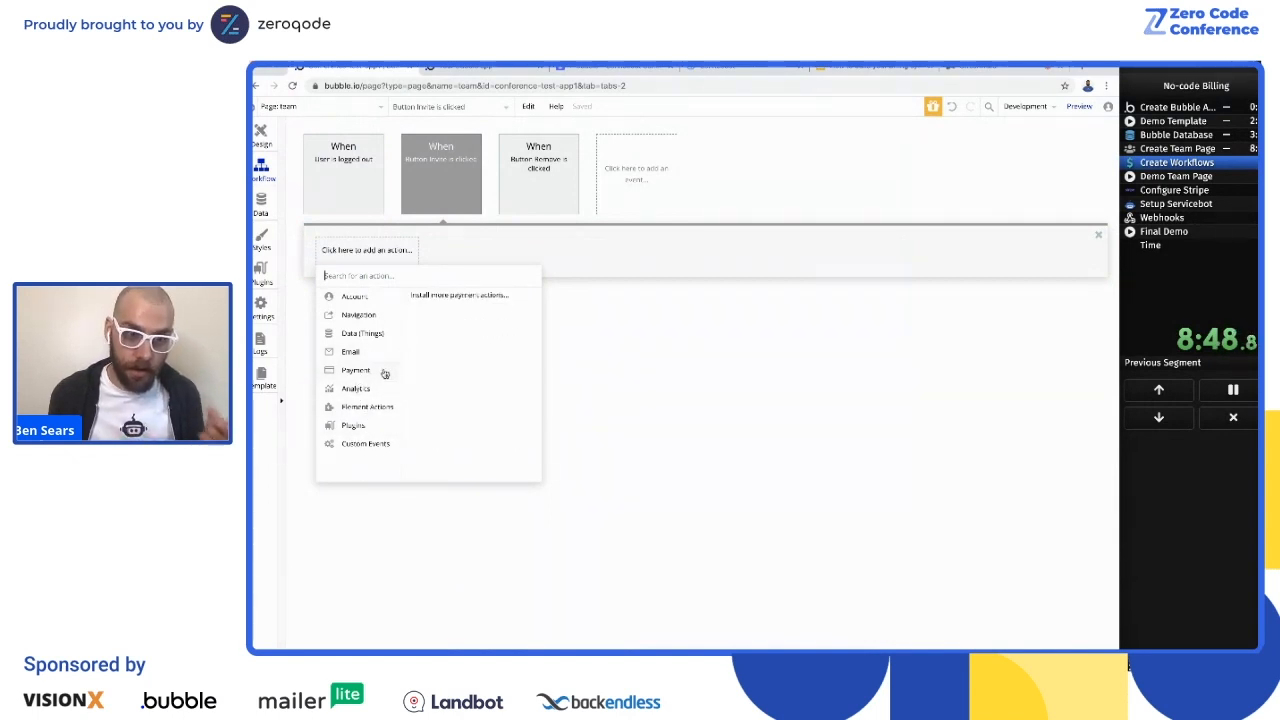
mouse_move(378, 410)
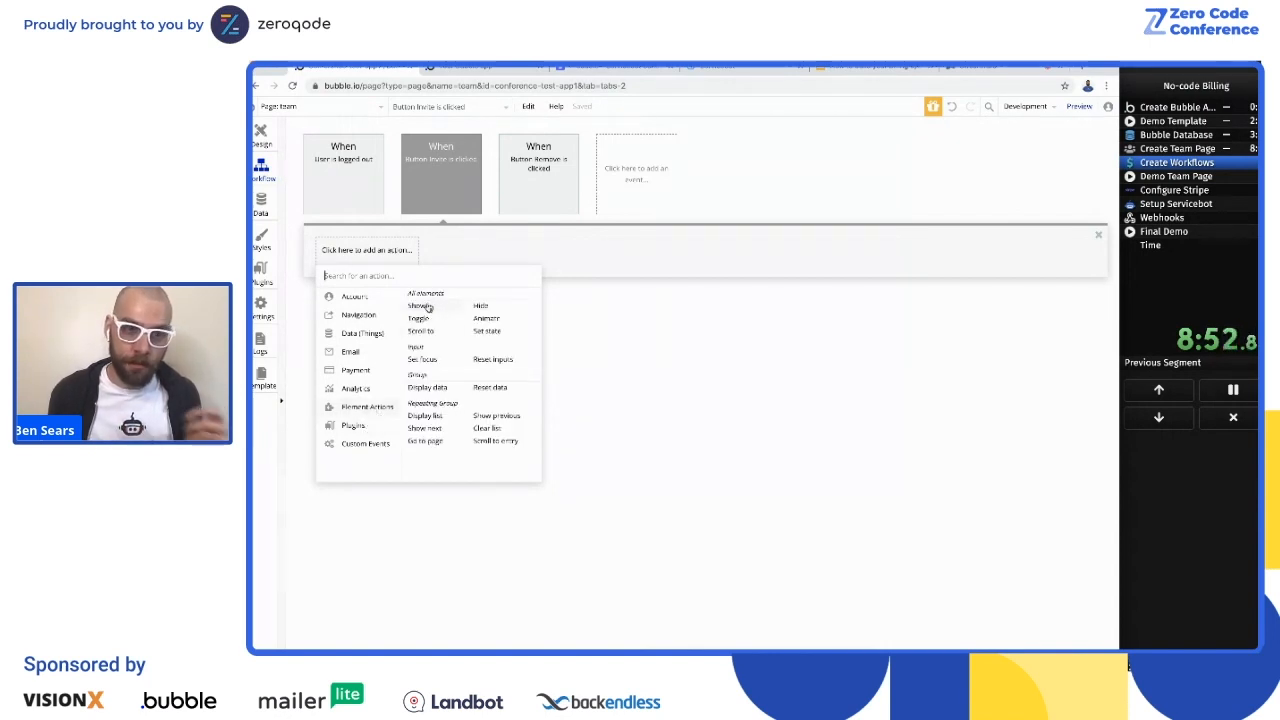
left_click(421, 306)
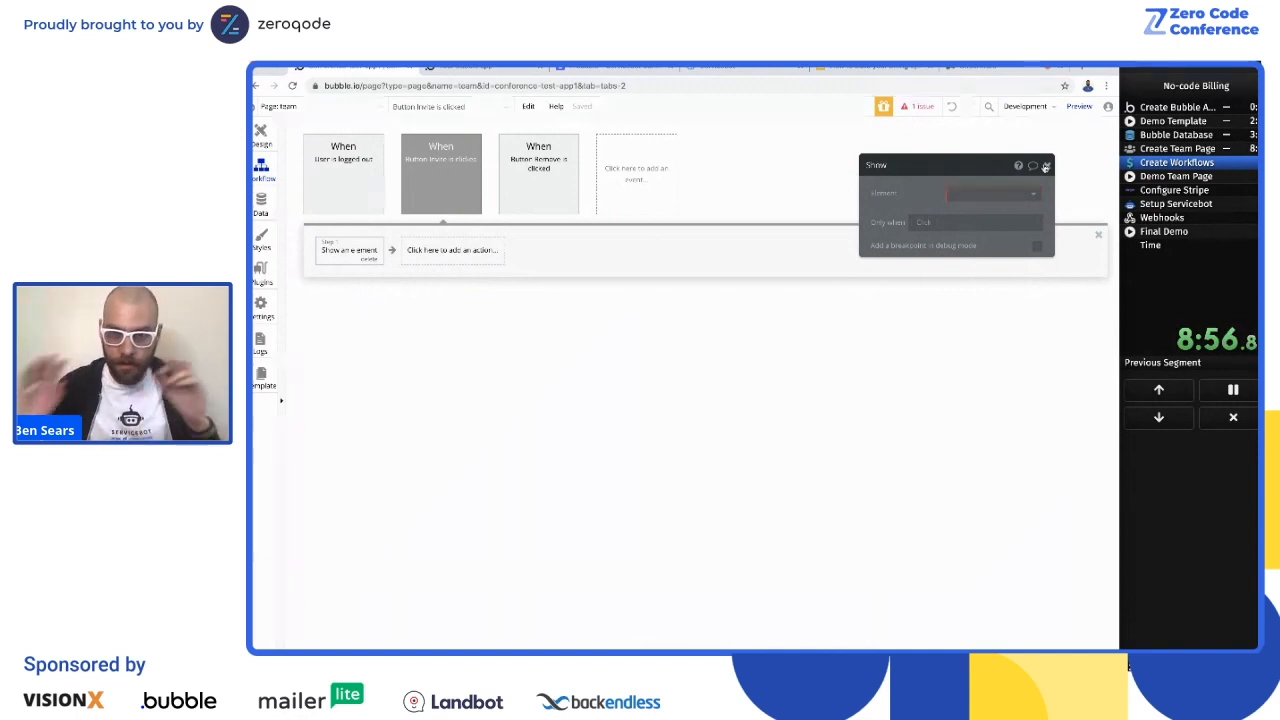
left_click(986, 192)
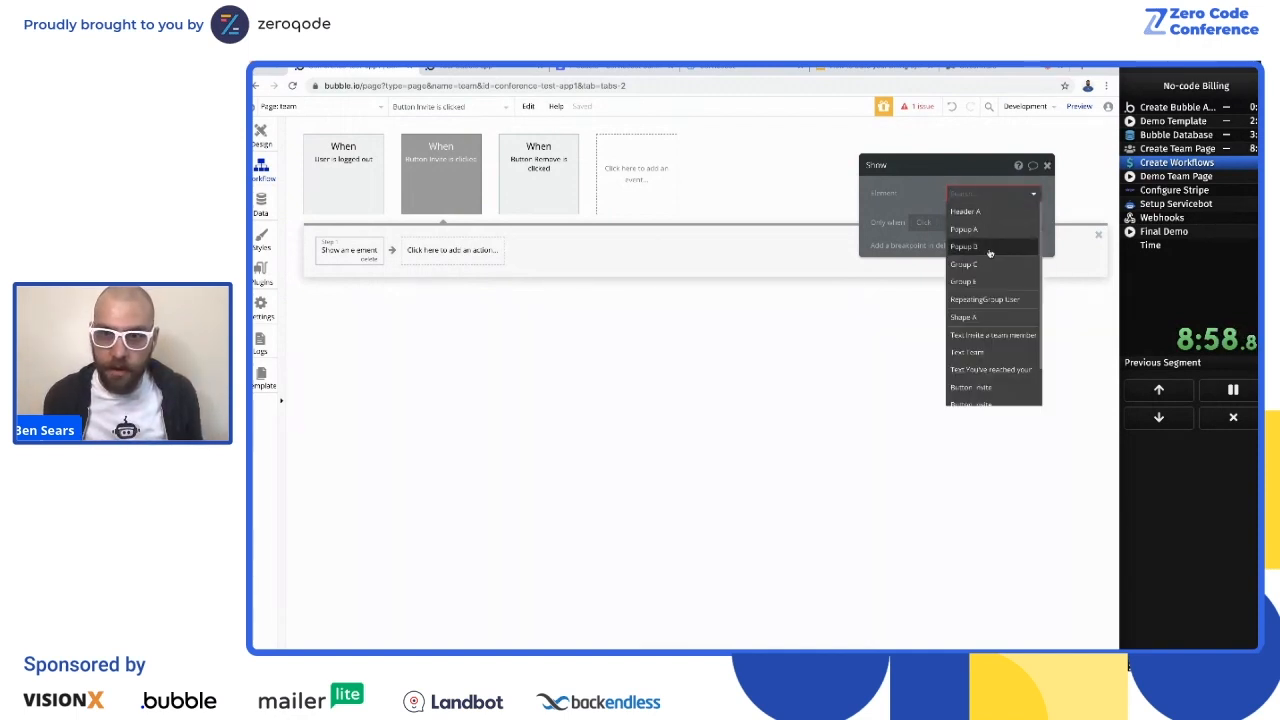
left_click(982, 230)
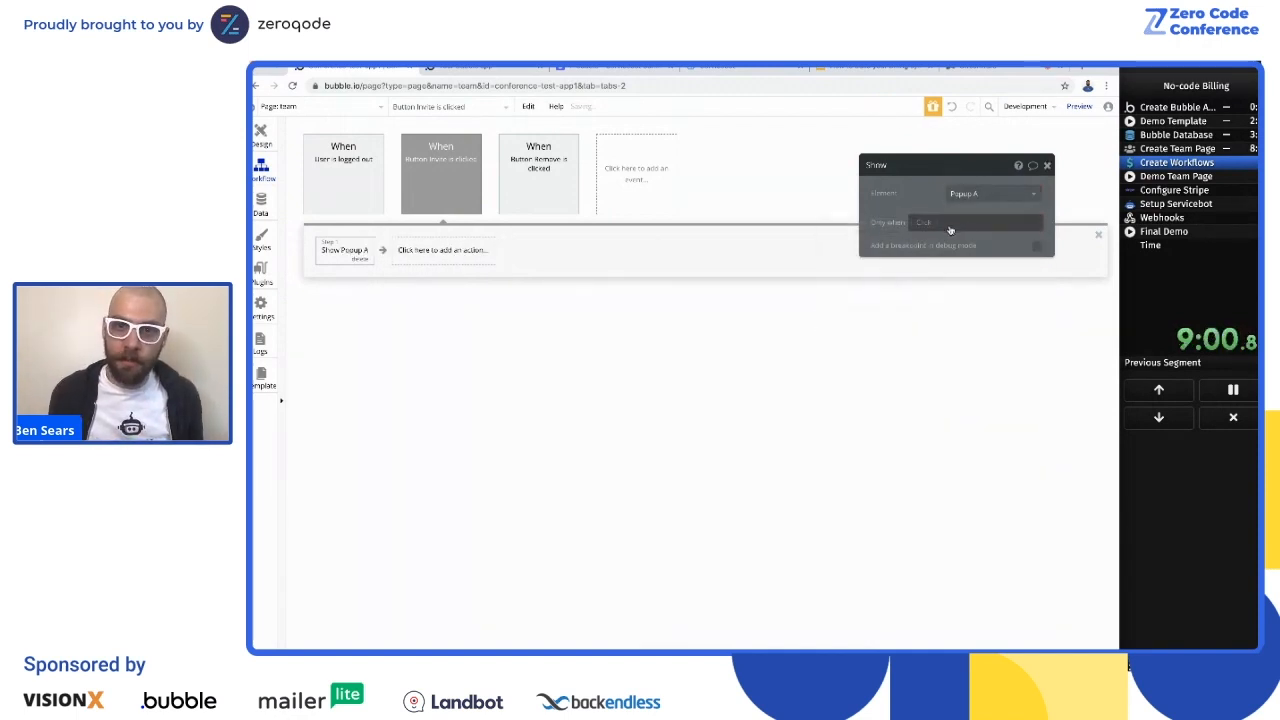
Step: Begin the Show Popup A condition with a search for Users whose member_of equals Current User
left_click(931, 226)
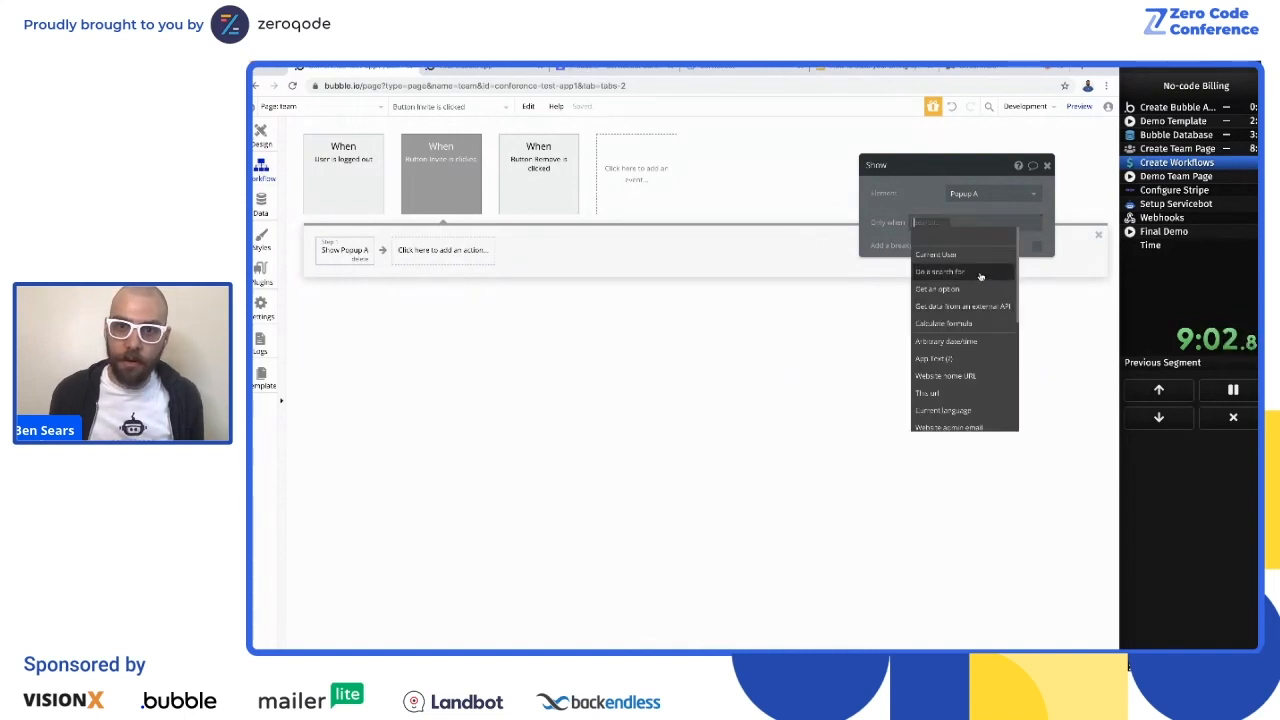
left_click(980, 272)
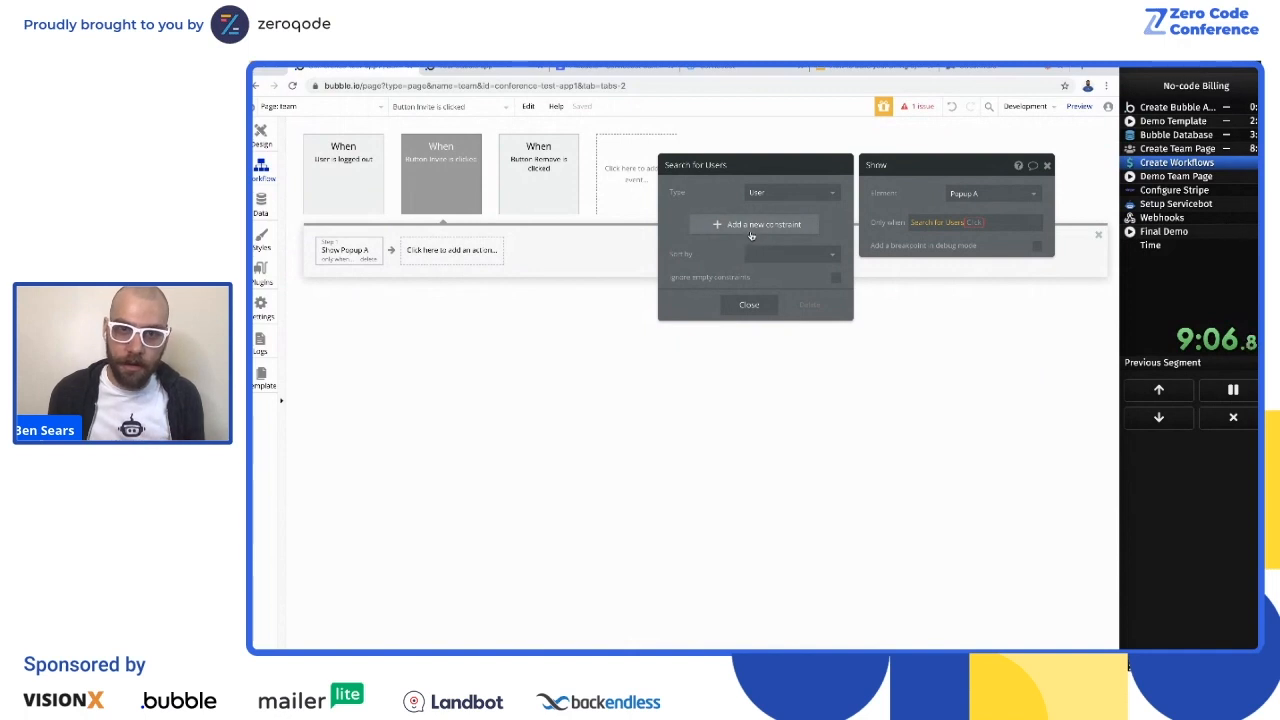
left_click(761, 226)
left_click(698, 287)
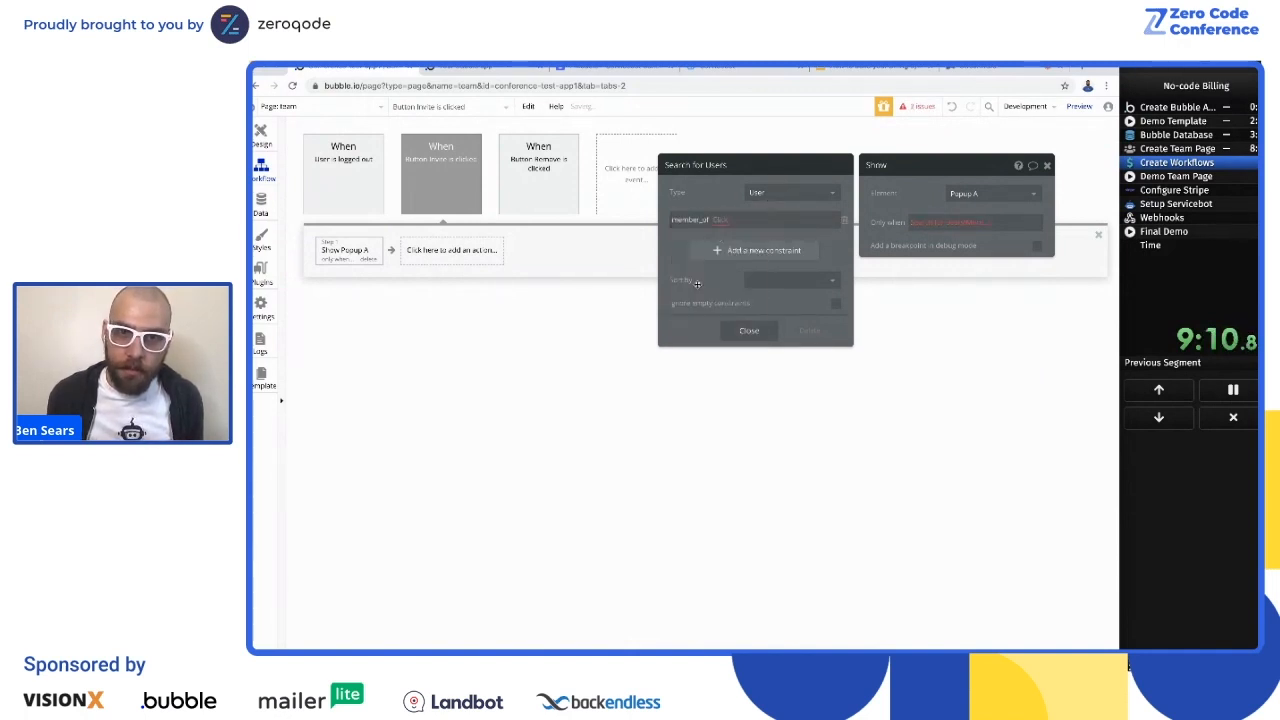
left_click(718, 220)
left_click(725, 246)
left_click(740, 219)
left_click(738, 235)
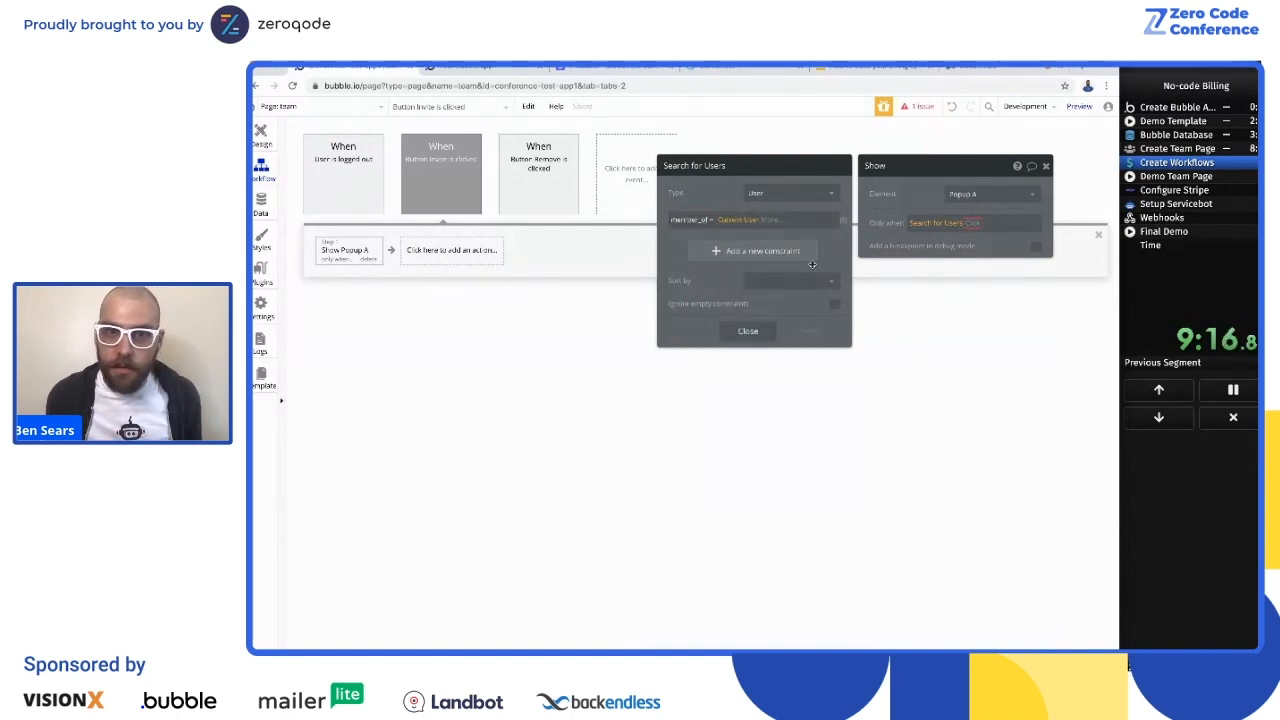
Step: Complete the condition so the user search's count is less than Current User's max_team_members
left_click(1004, 228)
left_click(978, 238)
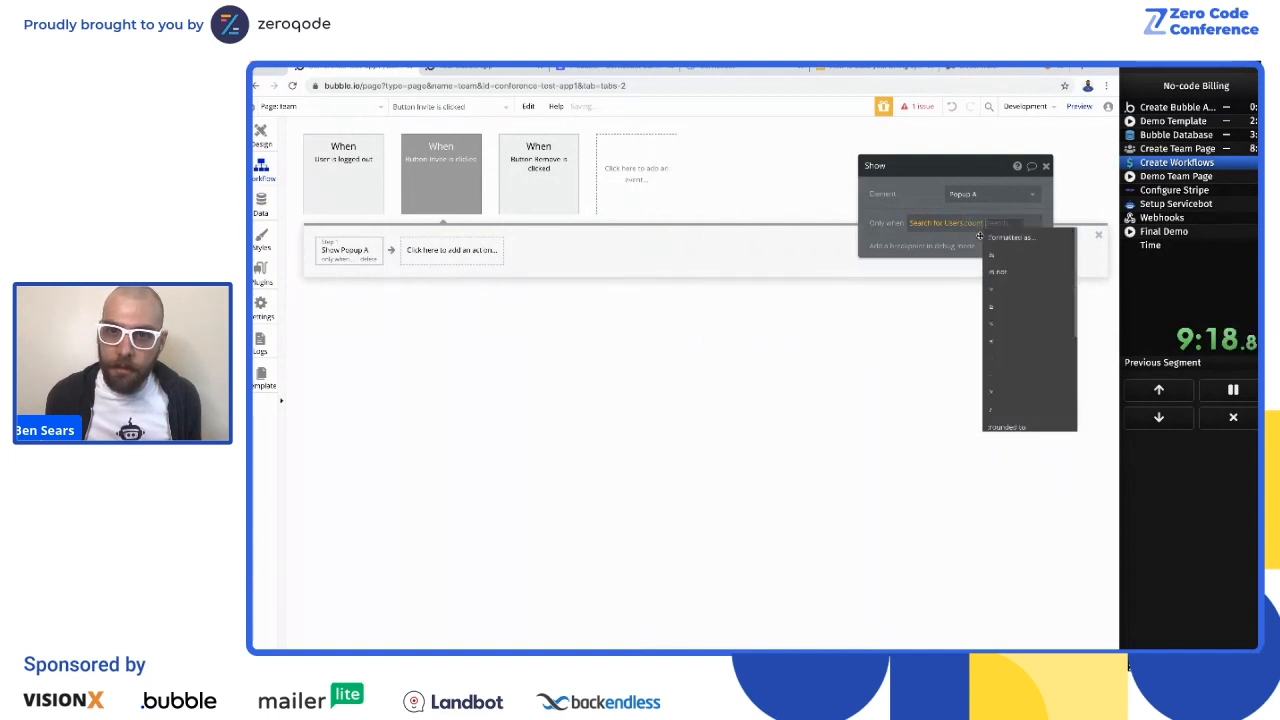
left_click(1006, 331)
left_click(1014, 258)
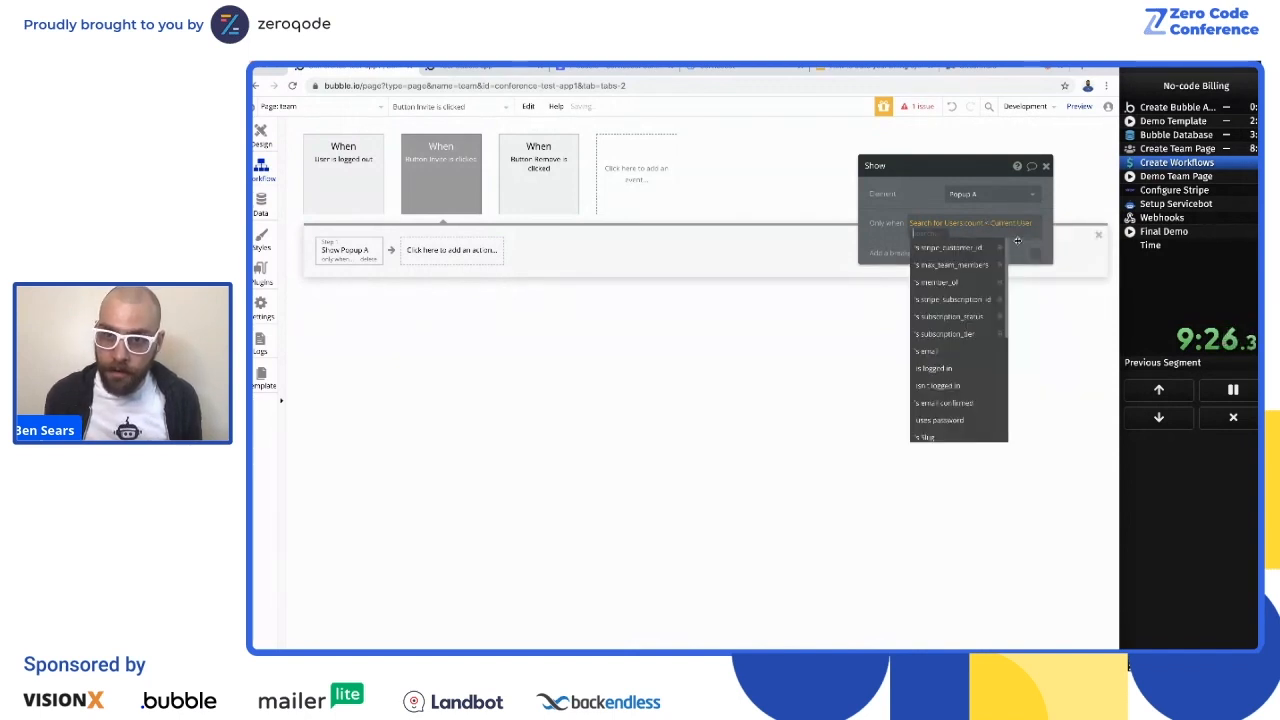
left_click(966, 266)
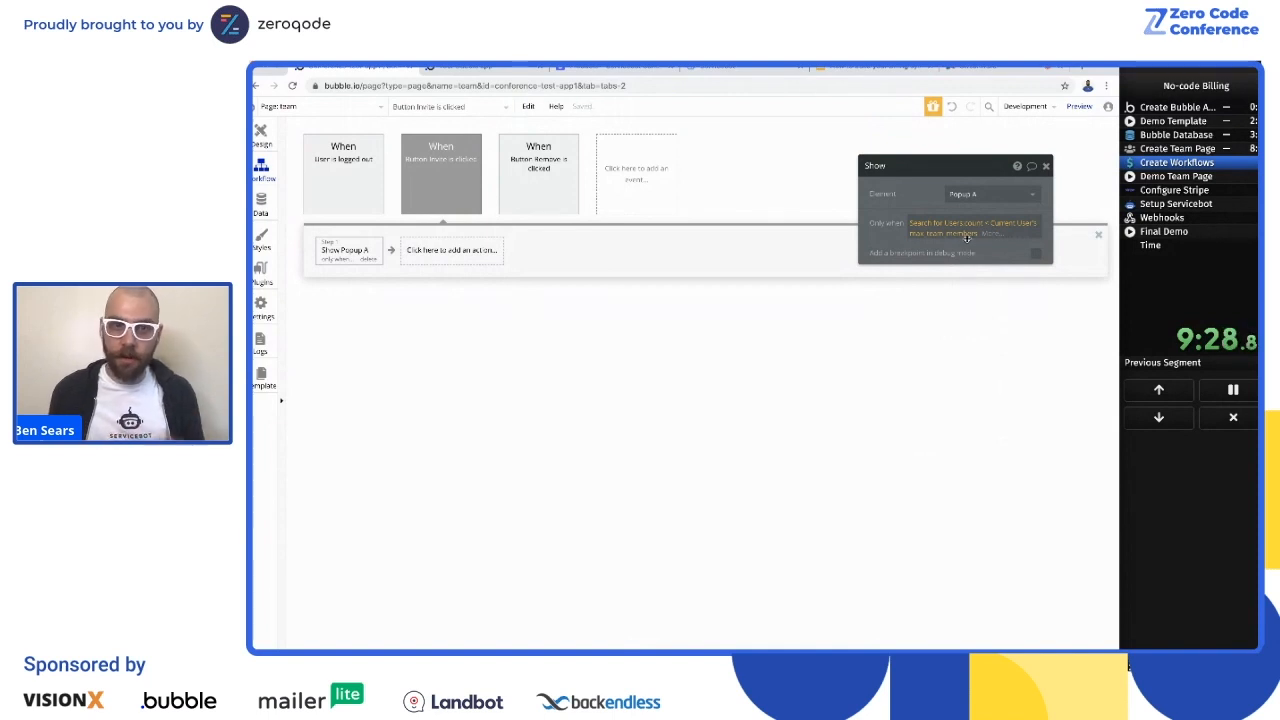
left_click(1047, 166)
Step: Duplicate the conditional Show Popup A action as a second step and change its element to Popup B
left_click(337, 253)
right_click(337, 254)
left_click(362, 329)
right_click(416, 253)
left_click(440, 336)
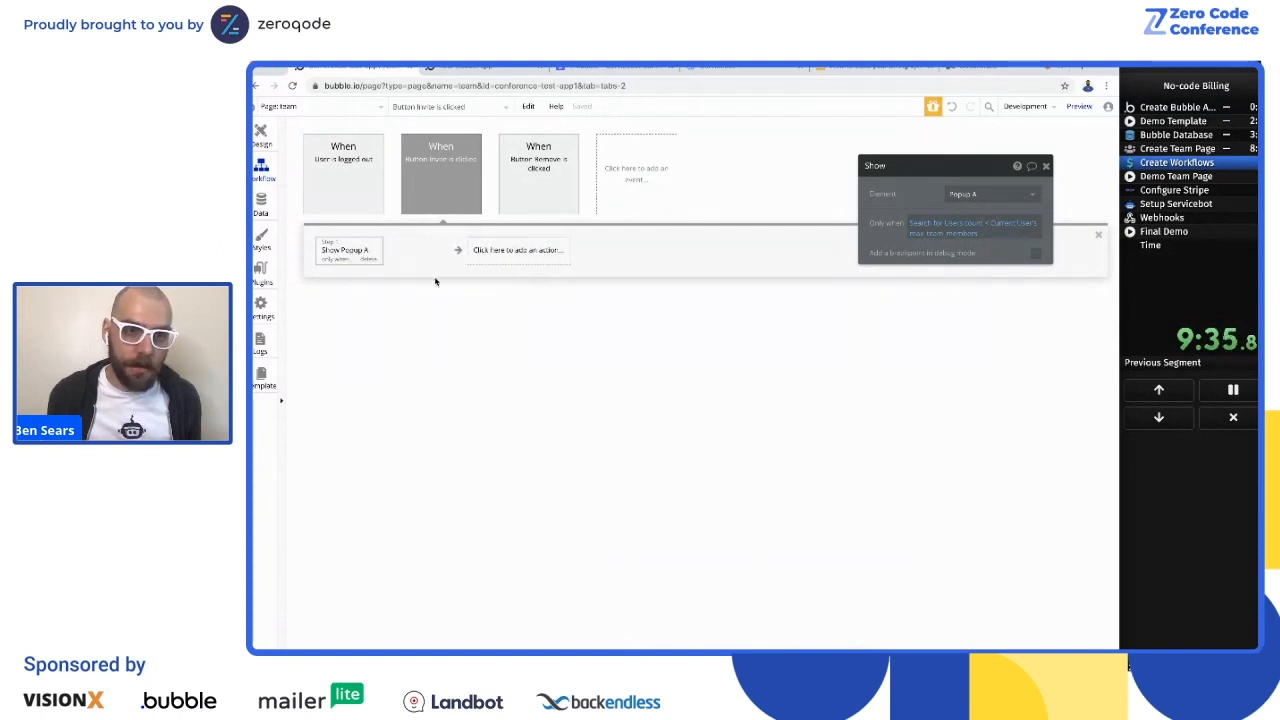
left_click(1030, 194)
left_click(984, 251)
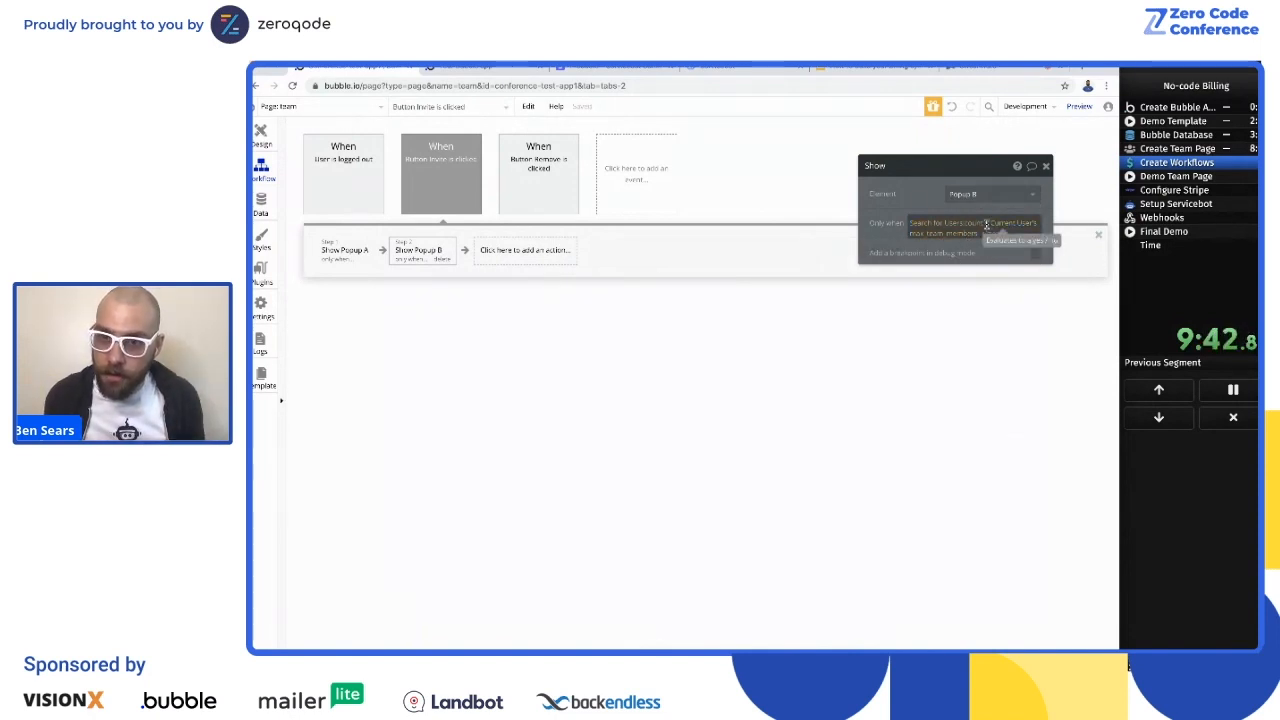
Step: Change the Show Popup B condition so the user search's count is ≥ Current User's max_team_members
left_click(986, 225)
left_click(1042, 325)
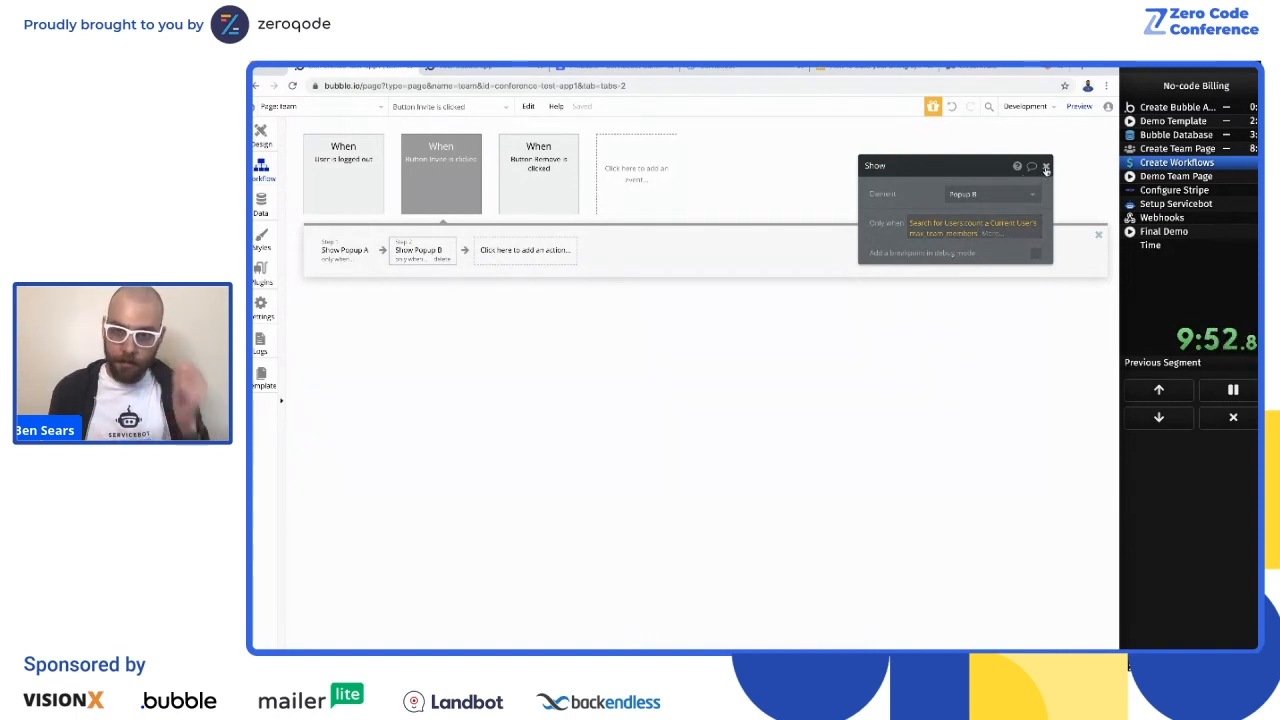
left_click(1046, 168)
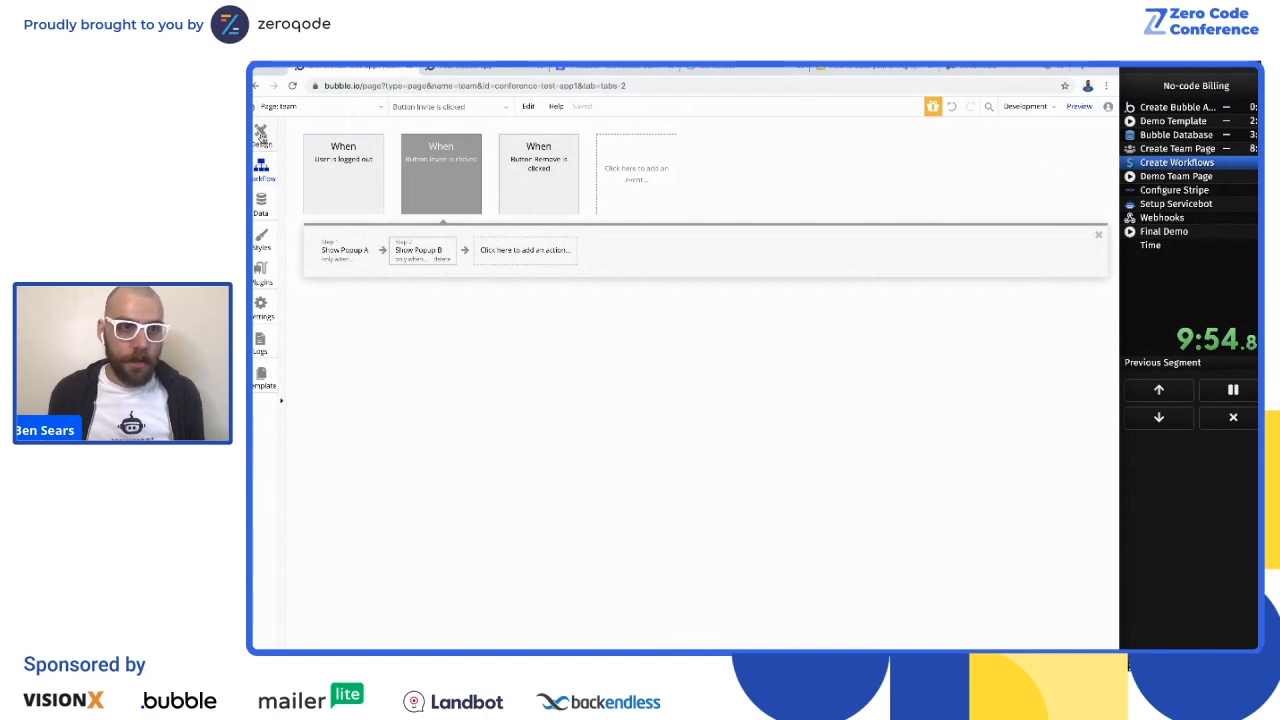
Step: Open Popup A in the page design and start a workflow for its Invite button
left_click(261, 134)
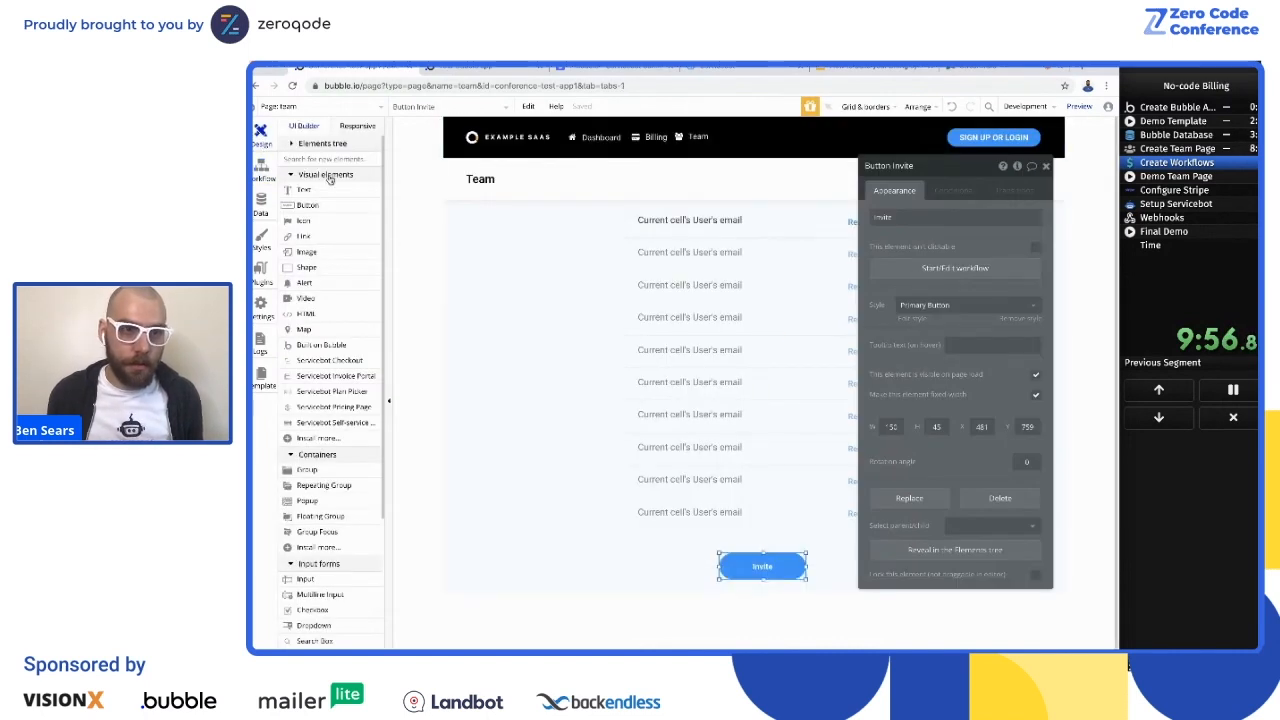
left_click(322, 143)
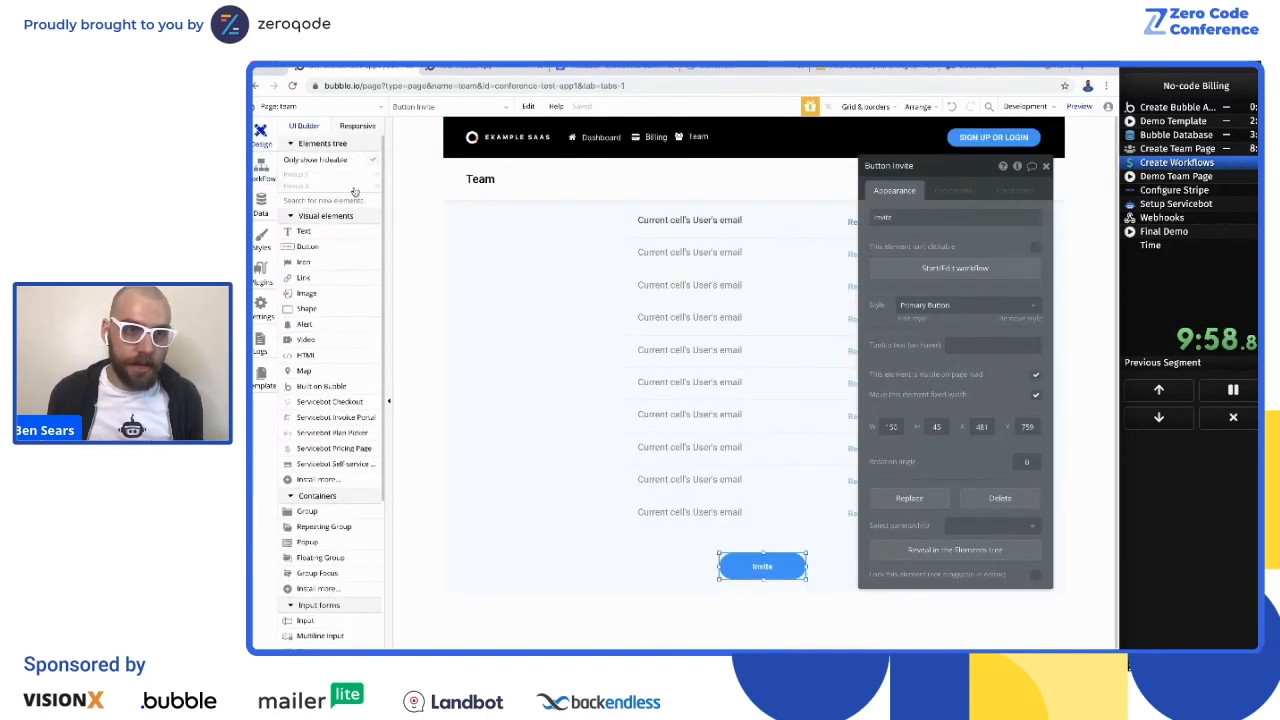
left_click(300, 174)
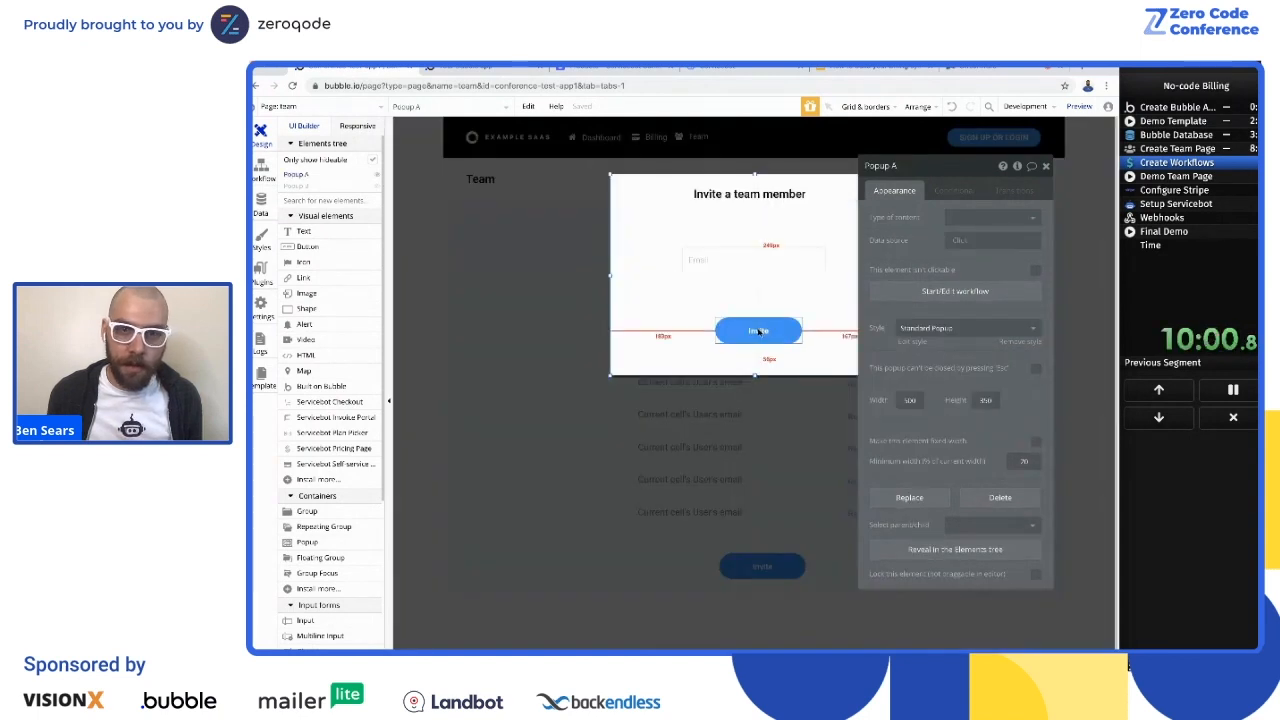
left_click(758, 331)
left_click(956, 269)
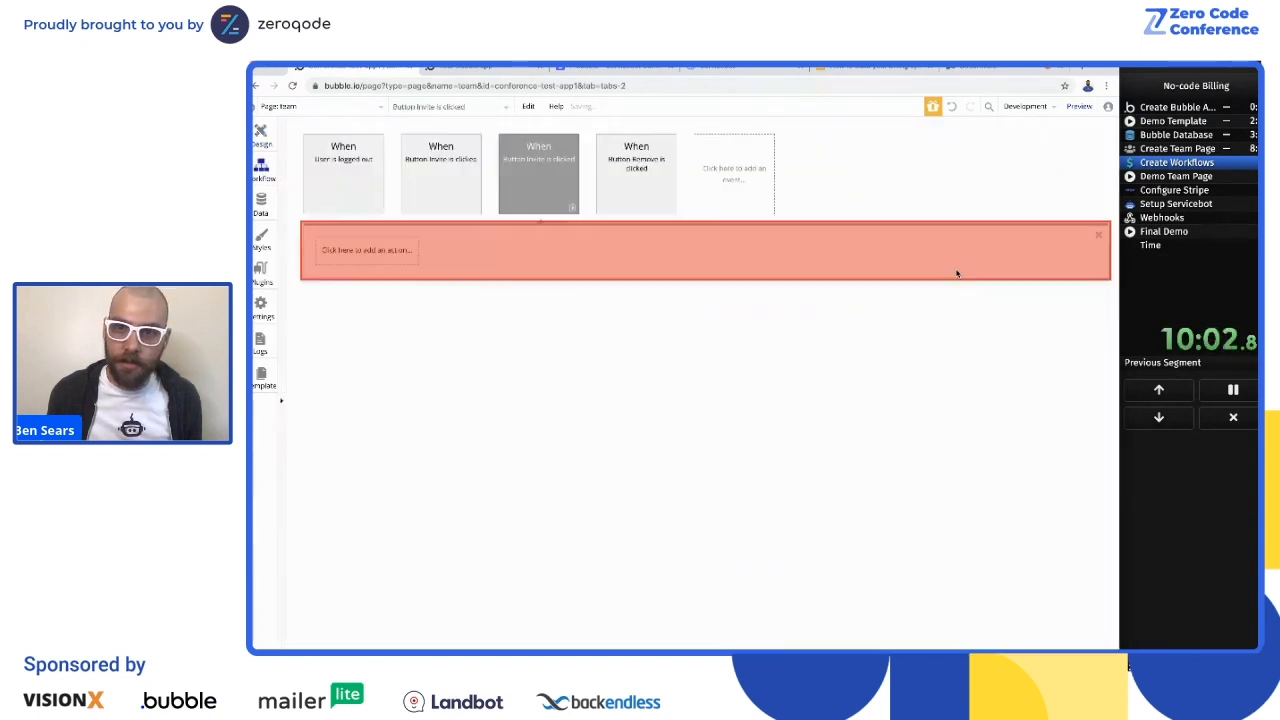
Step: Add a Create an account for someone else action with its email set to Input Email's value
left_click(370, 254)
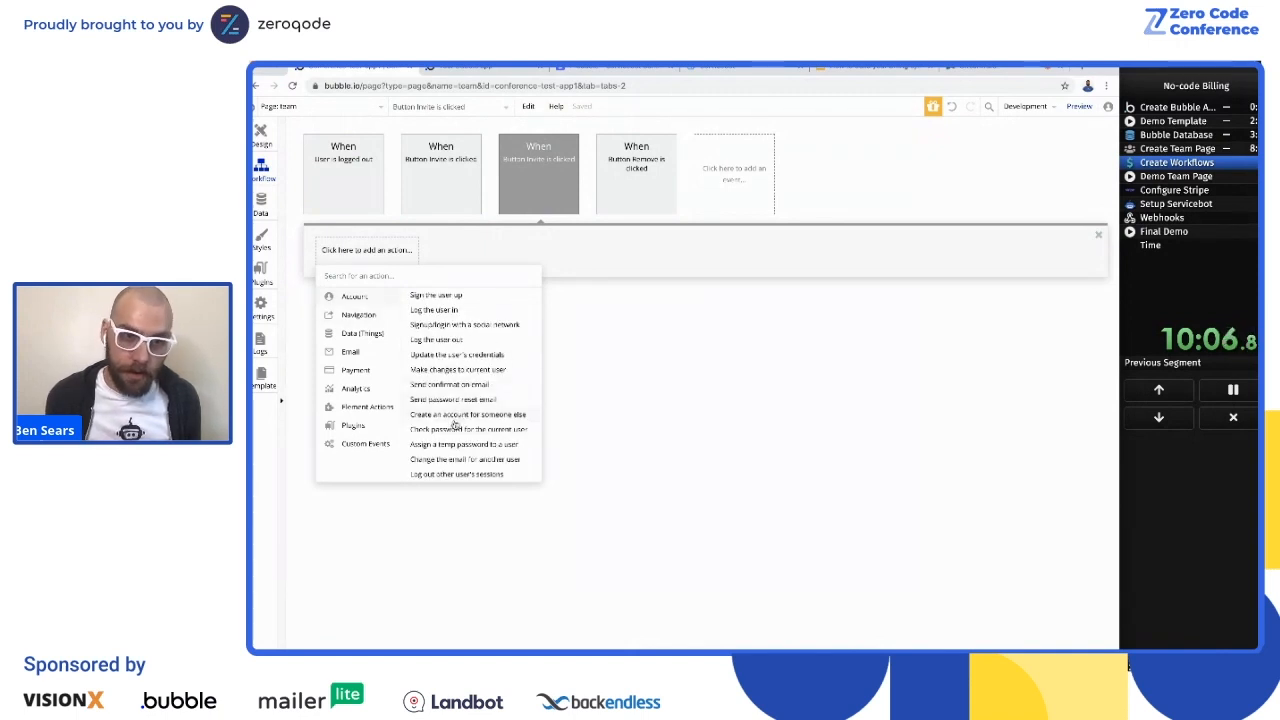
left_click(453, 420)
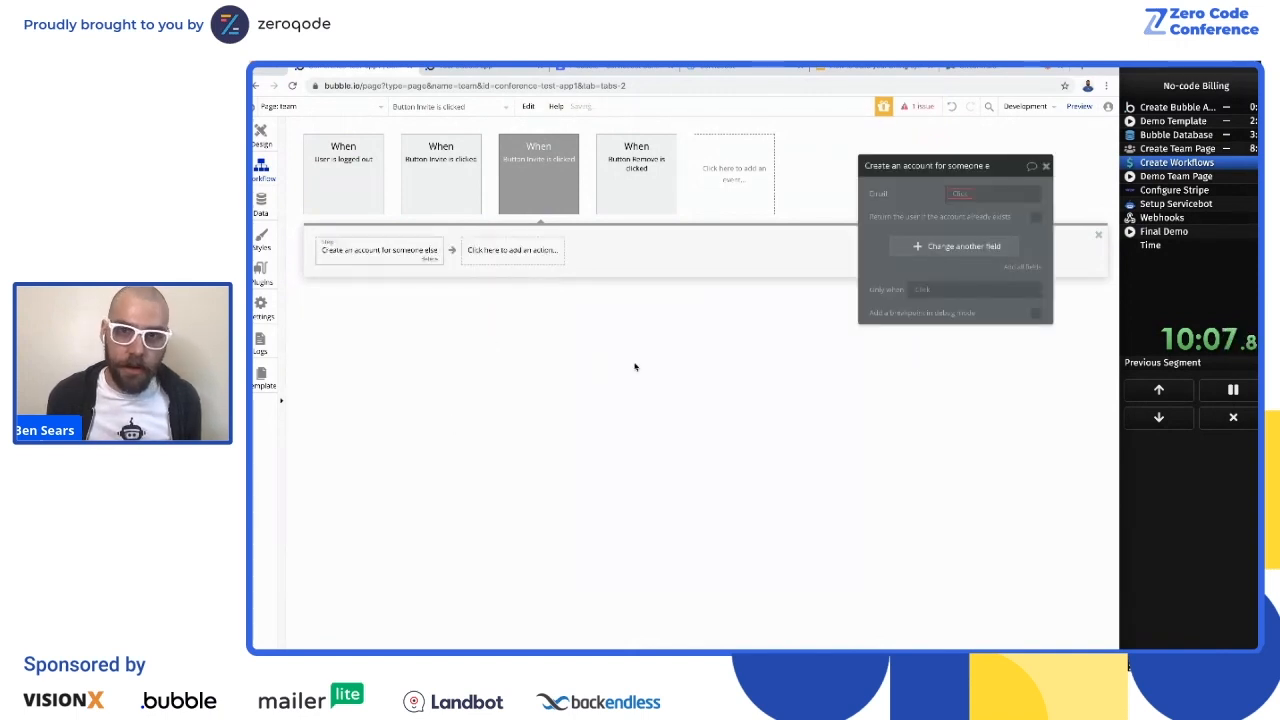
left_click(958, 196)
scroll(965, 260, "down", 3)
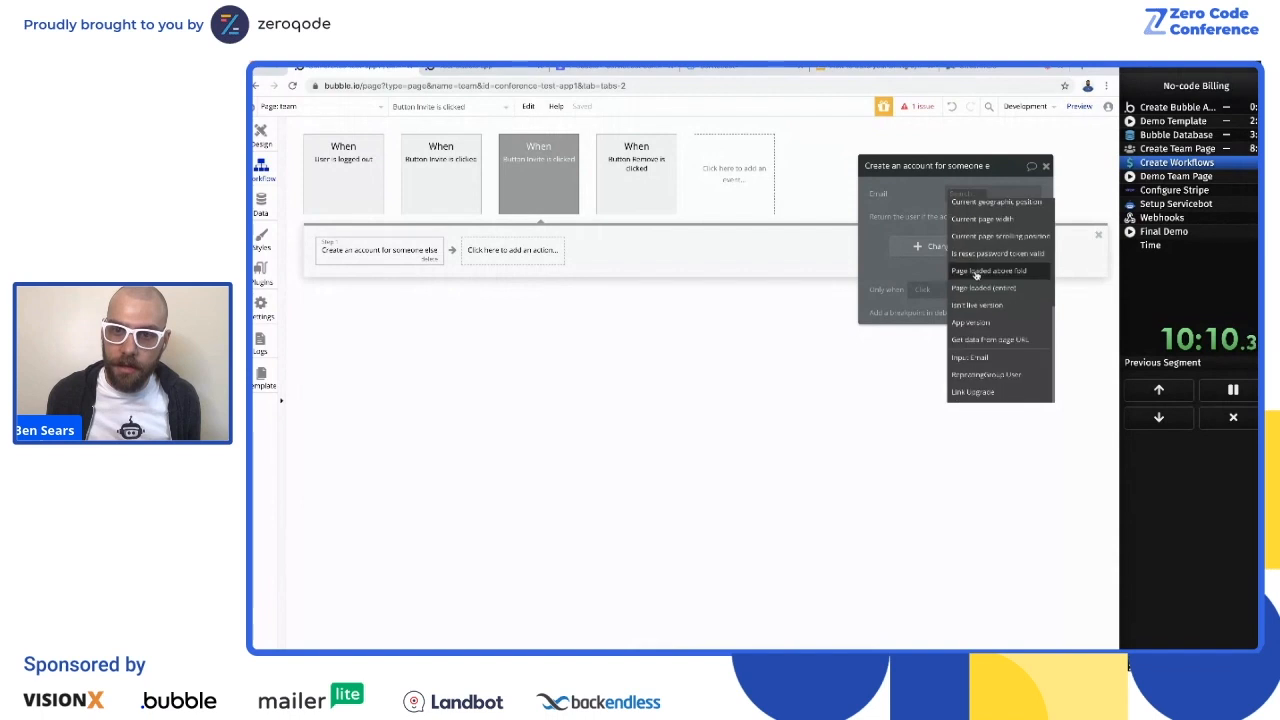
left_click(972, 358)
left_click(1024, 210)
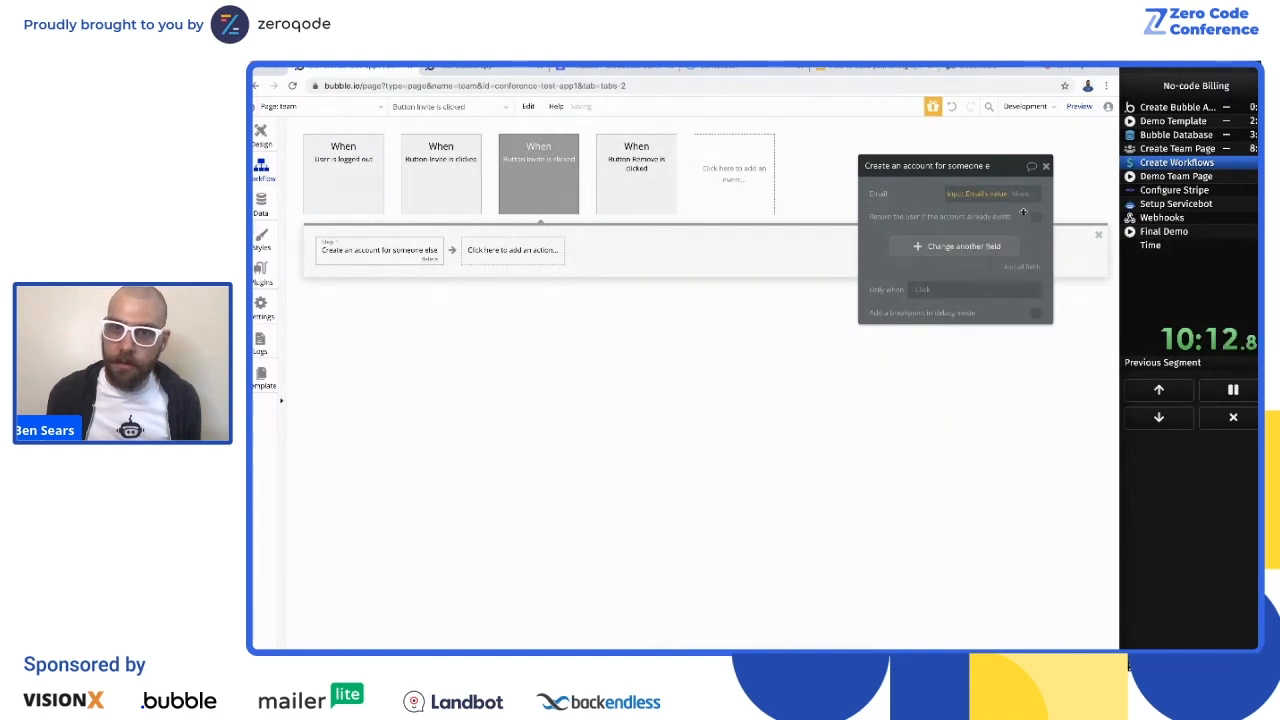
Step: Set the new account's member_of field to Current User
left_click(985, 250)
left_click(905, 242)
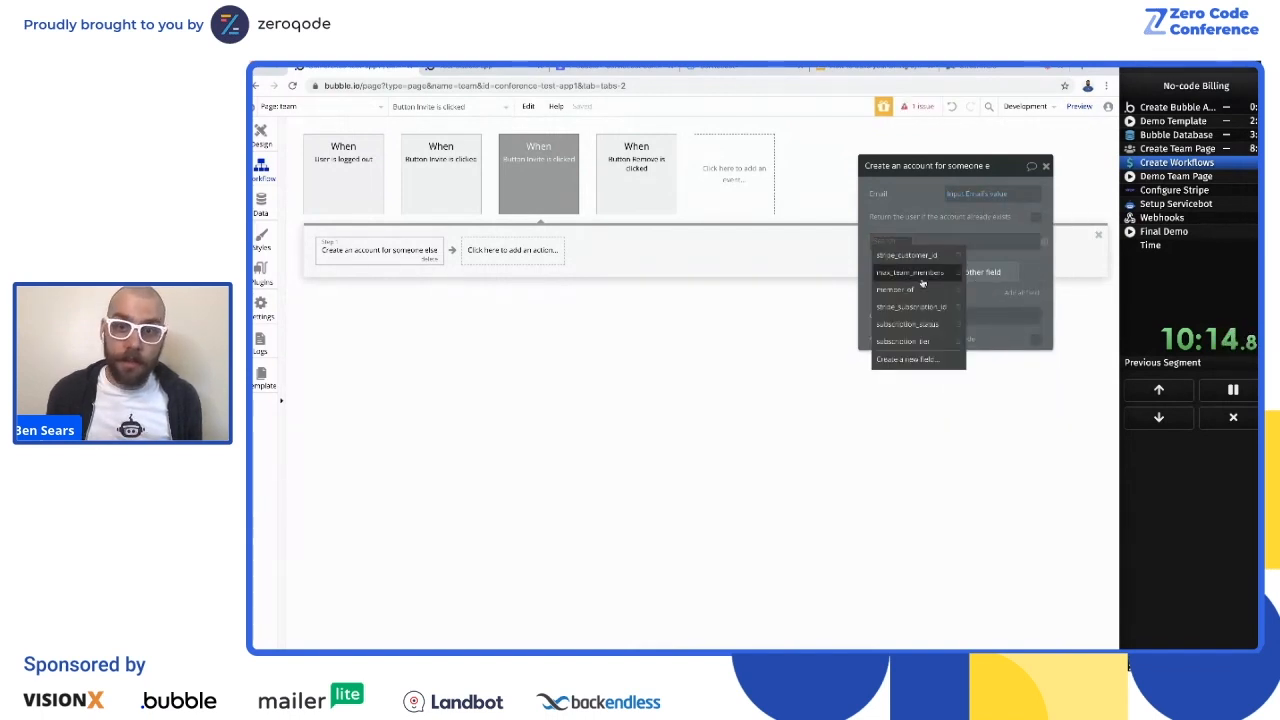
left_click(910, 290)
left_click(950, 241)
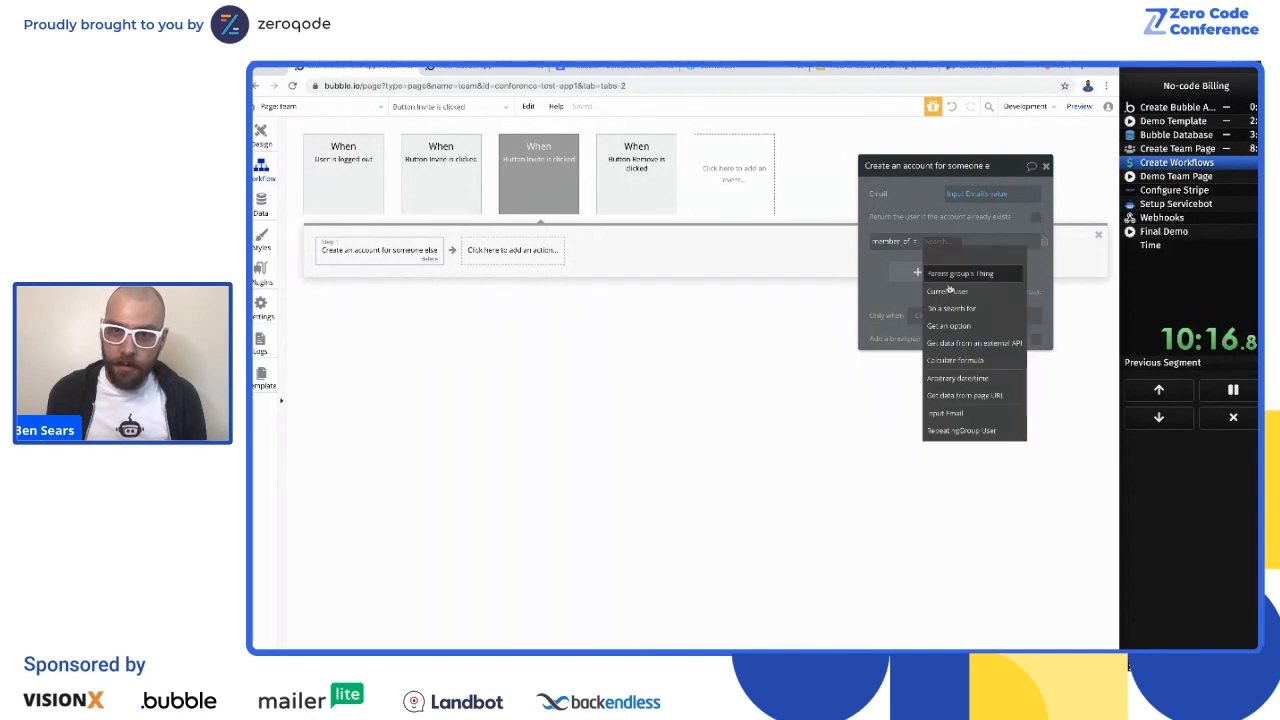
left_click(940, 289)
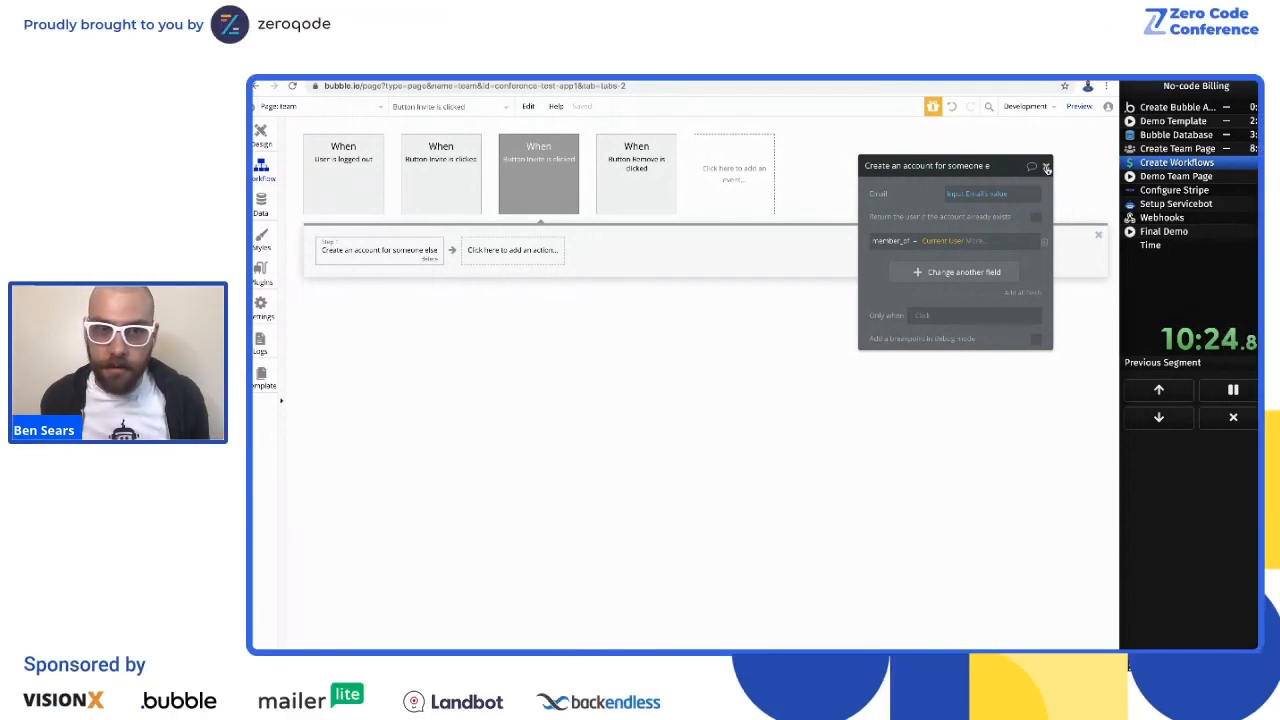
left_click(1047, 168)
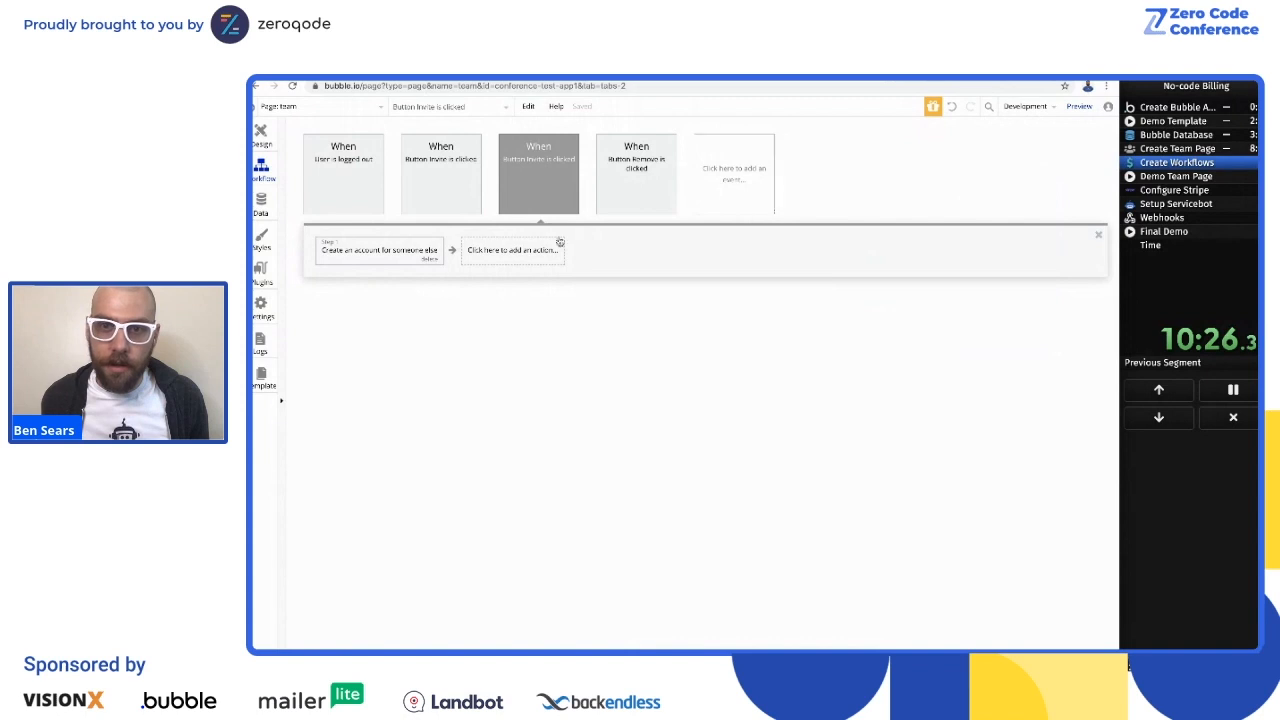
Step: Add a Send password reset email action addressed to the email of the user resulting from step 1
left_click(472, 252)
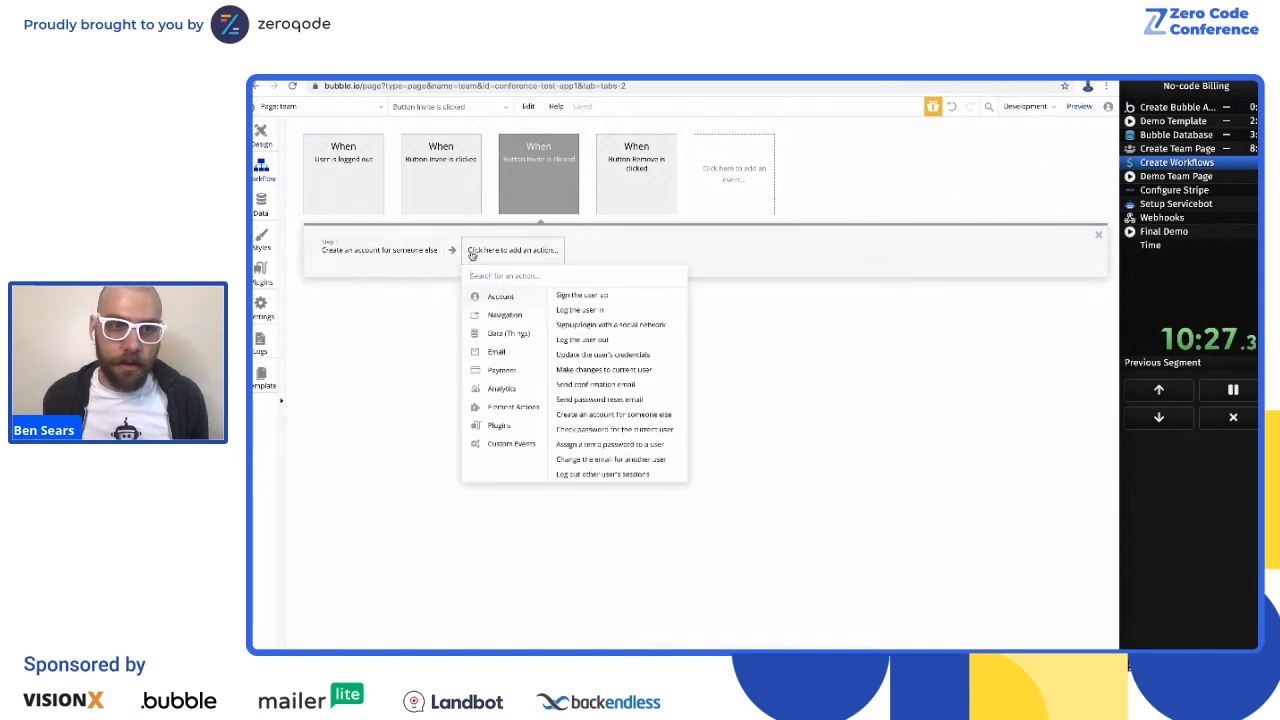
left_click(613, 400)
left_click(960, 193)
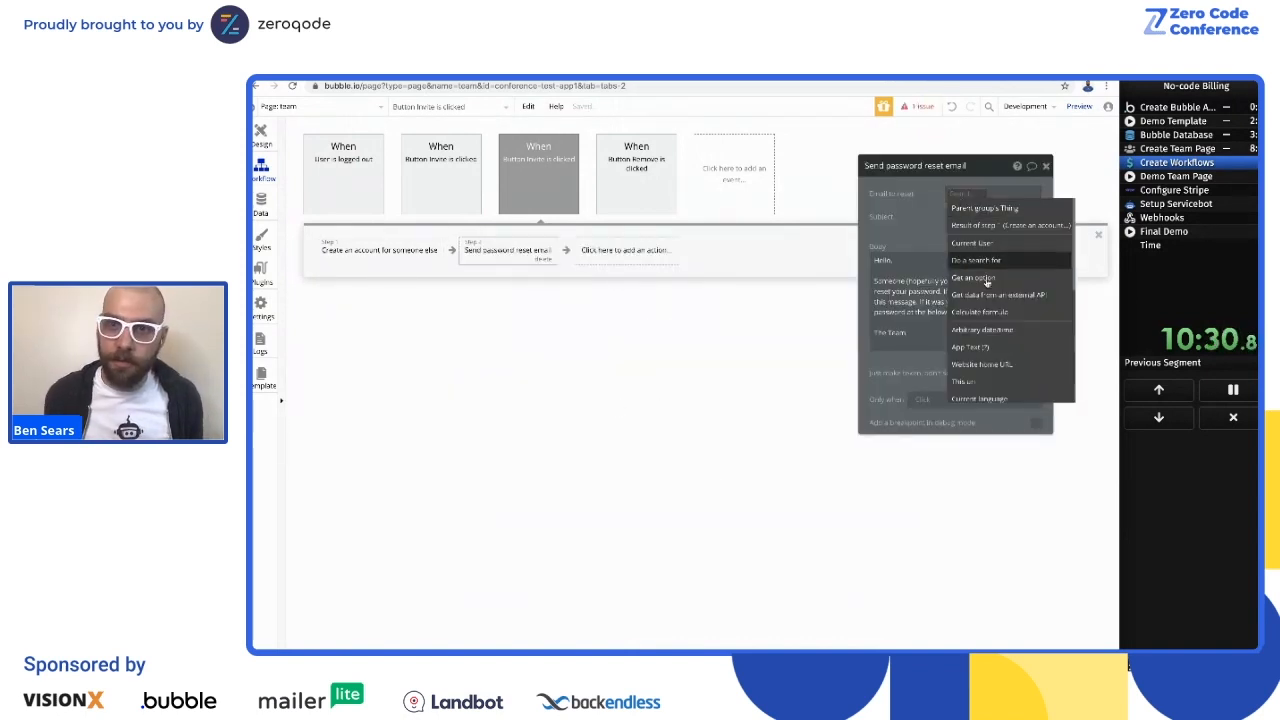
left_click(993, 228)
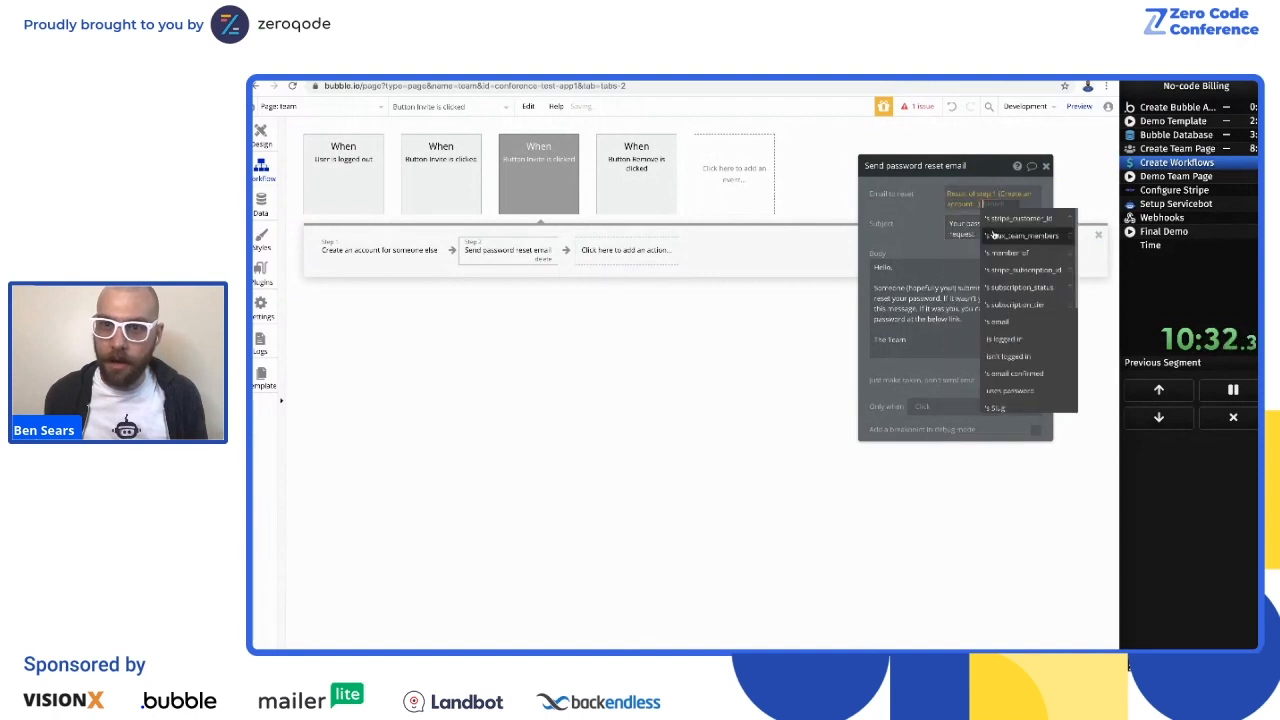
left_click(1012, 323)
Step: Set the reset email's subject to "Finish your account setup" and replace its body with "Click the link below"
left_click_drag(998, 235, 948, 223)
key("BackSpace")
type("Finish your account setup")
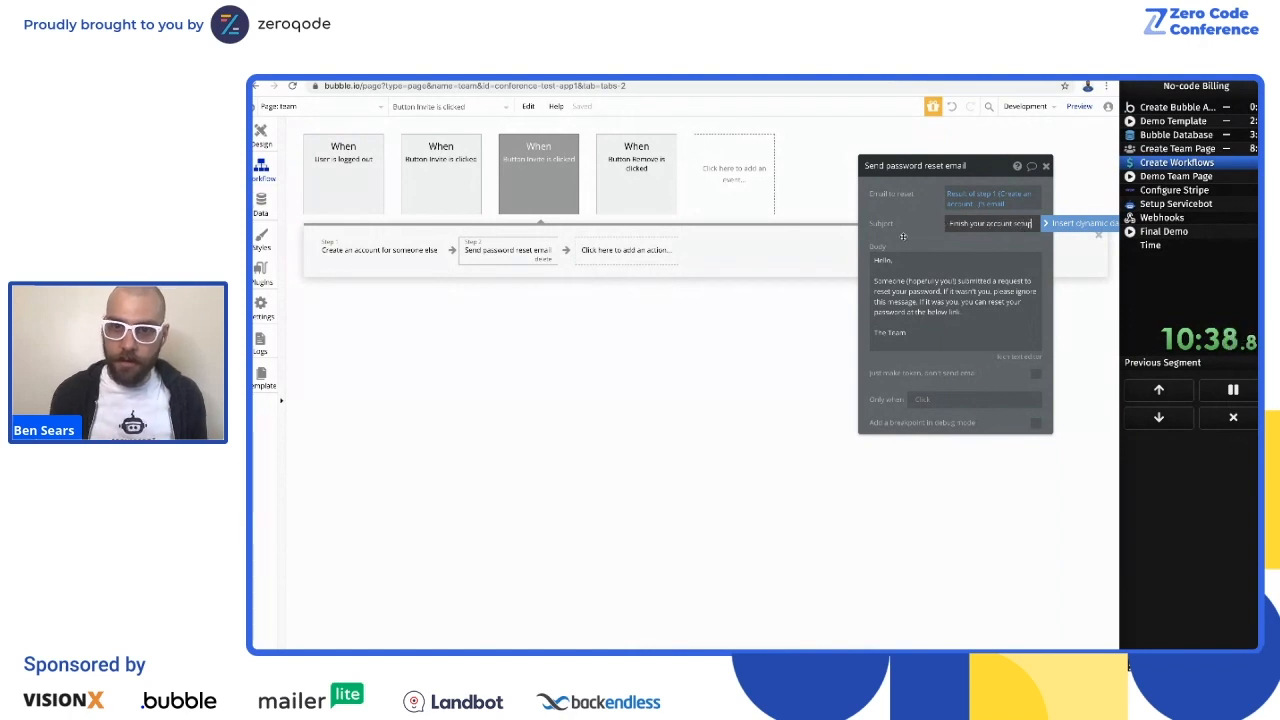
left_click_drag(877, 265, 954, 320)
left_click(910, 293)
key("ctrl+a")
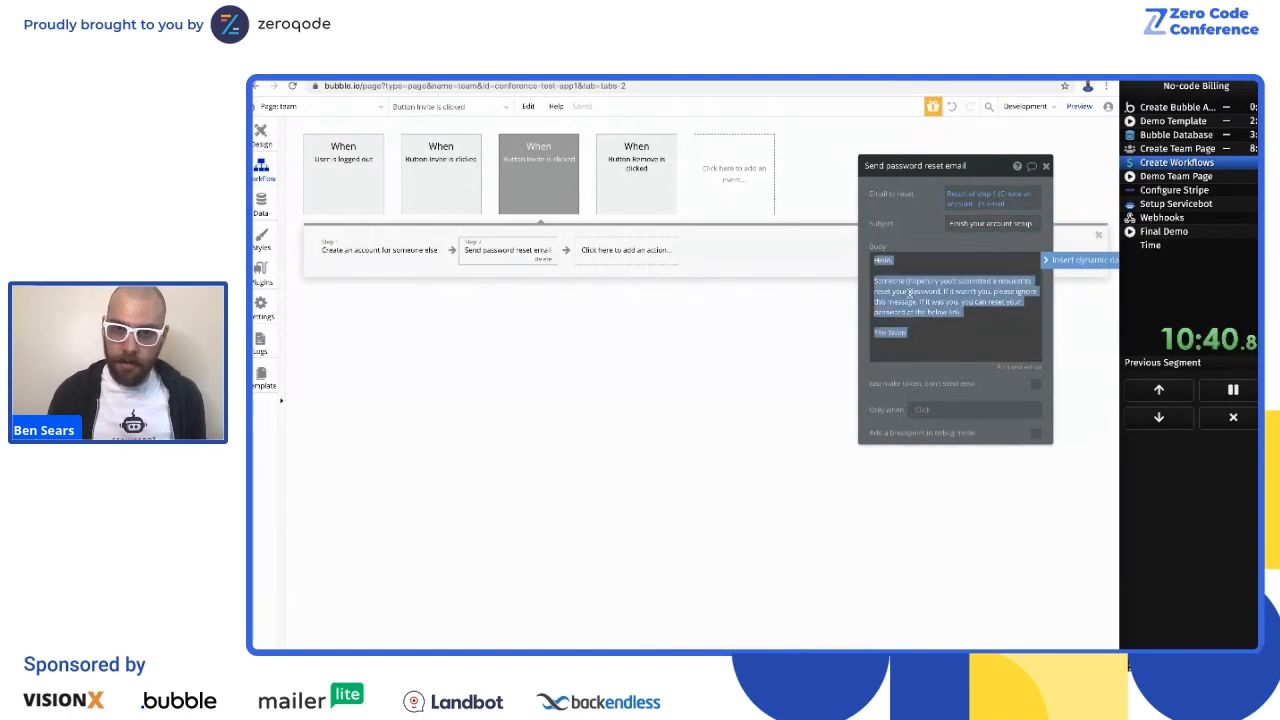
type("M")
key("BackSpace")
type("Click the link b")
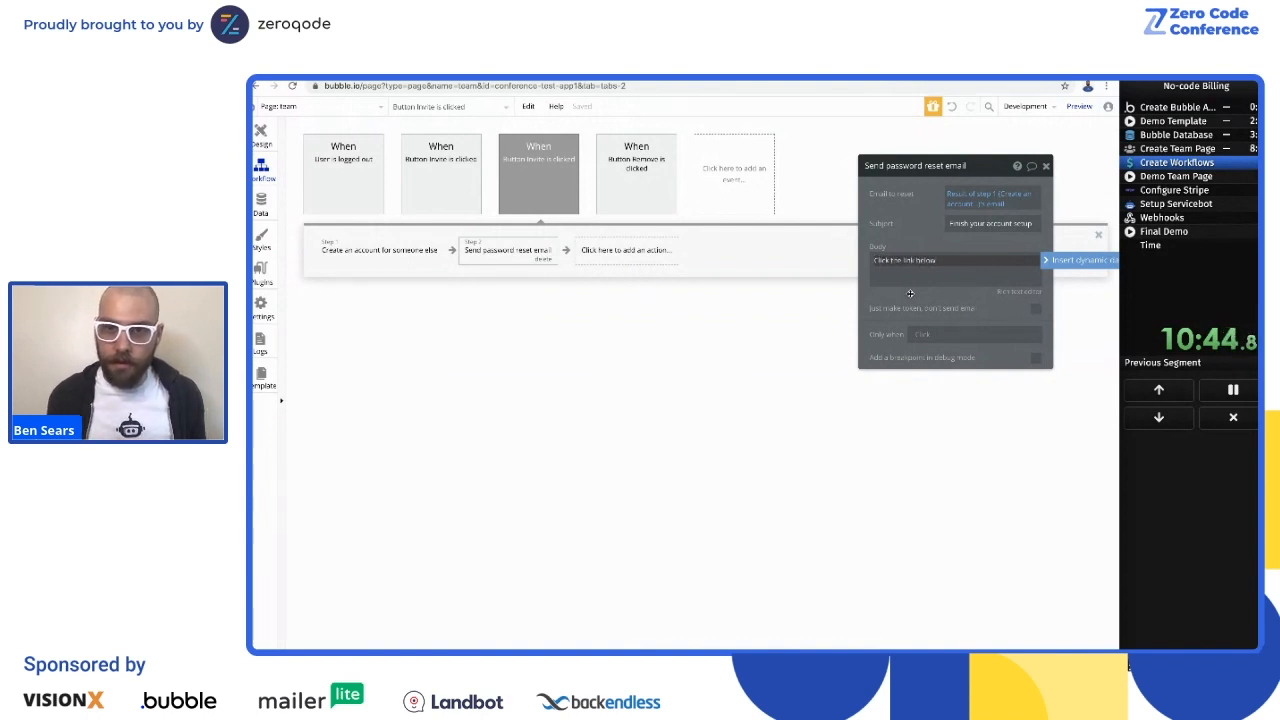
left_click(1045, 166)
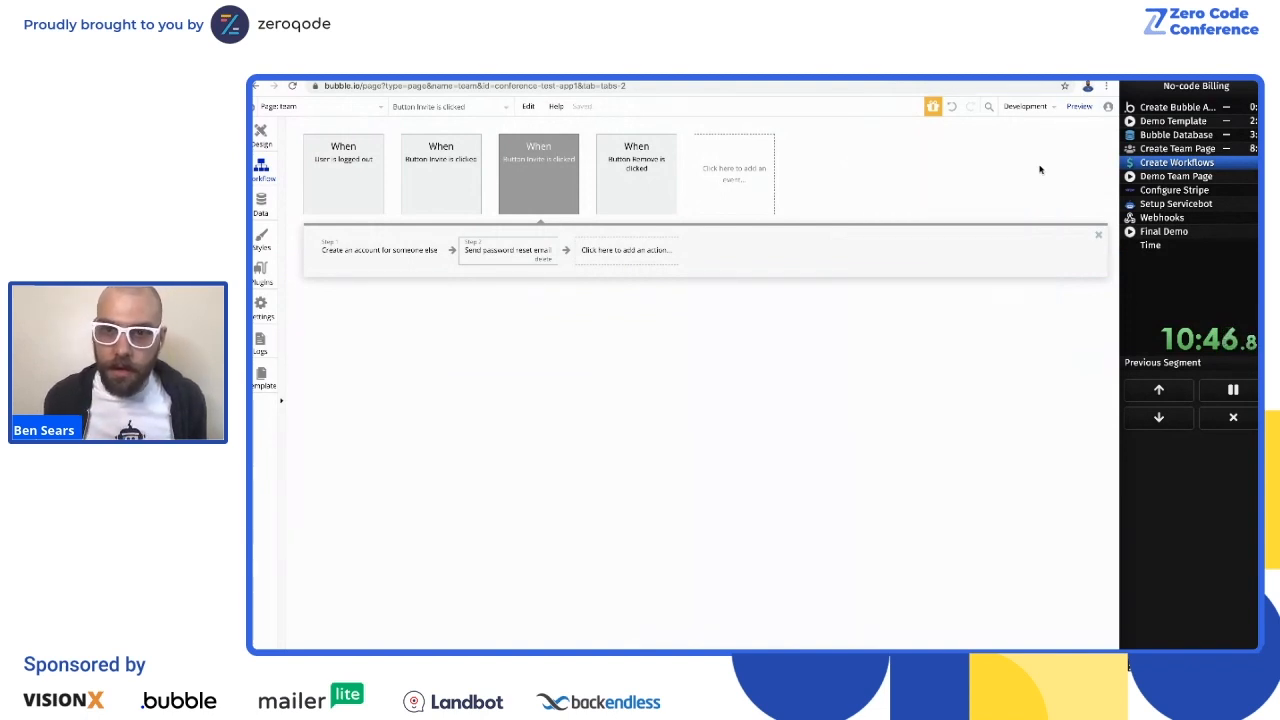
Step: Add a Hide element action for Popup A as the third step of the workflow
left_click(652, 259)
mouse_move(618, 404)
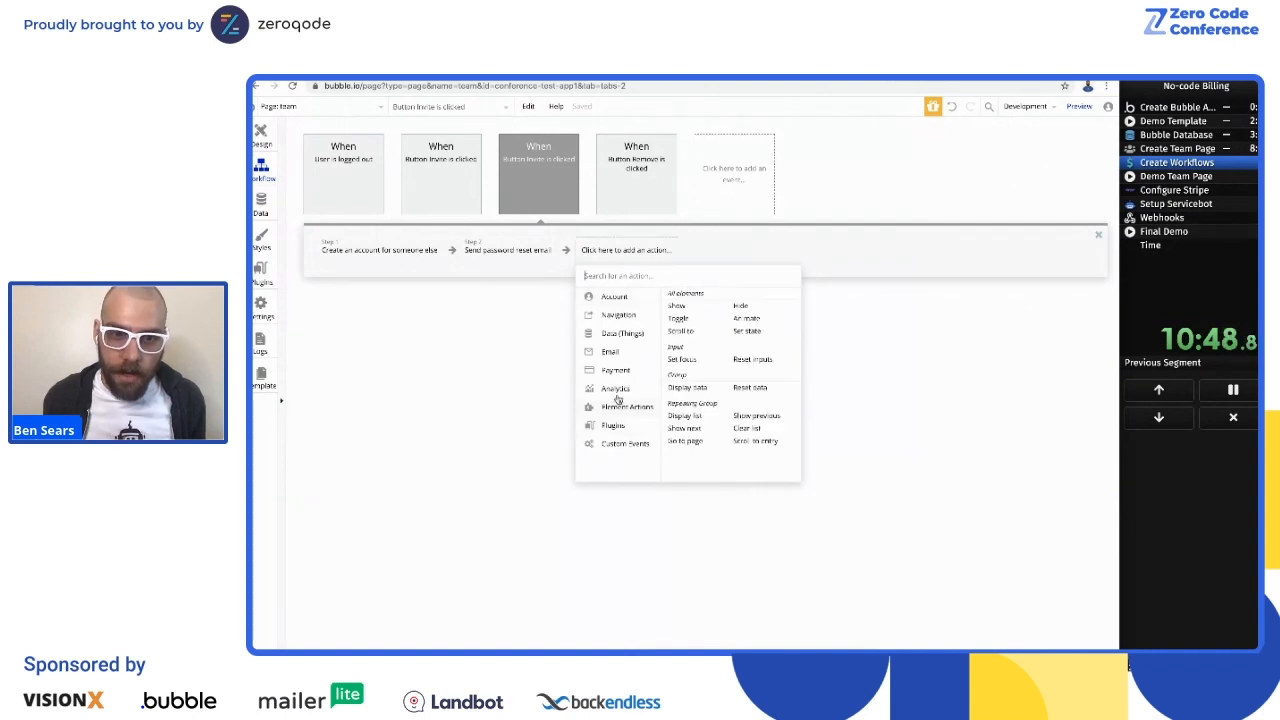
left_click(750, 308)
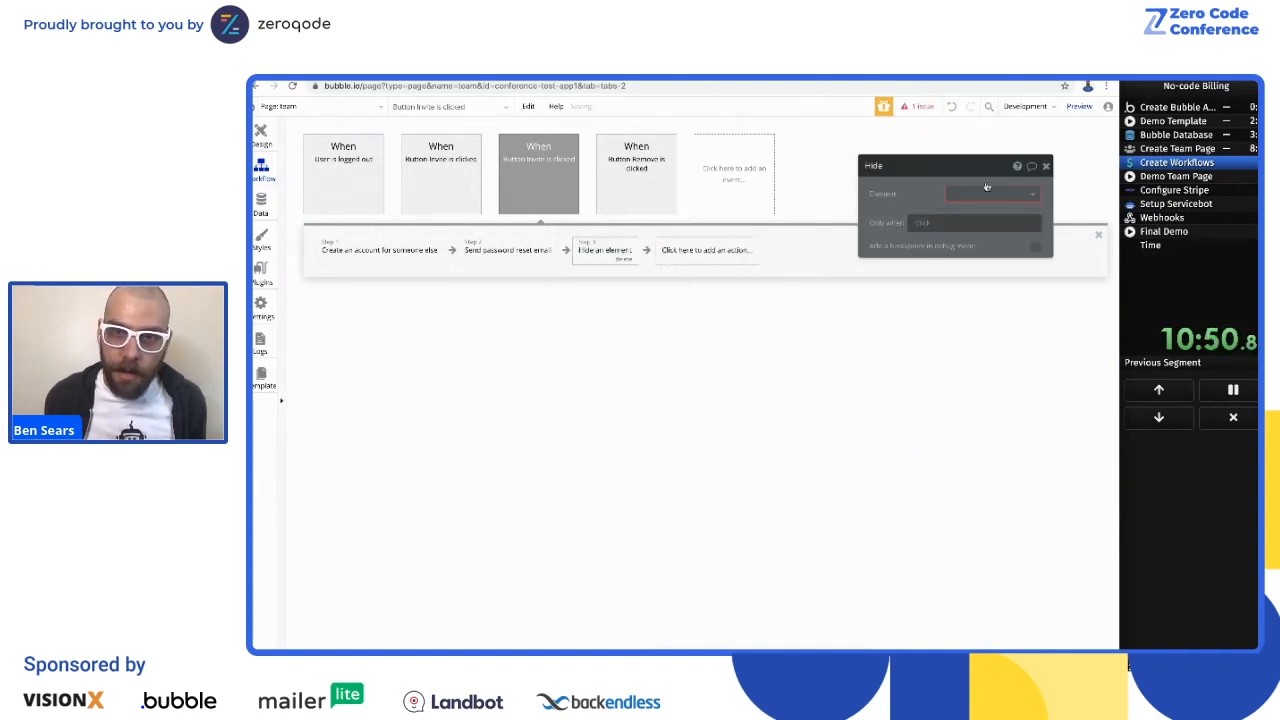
left_click(976, 203)
left_click(960, 233)
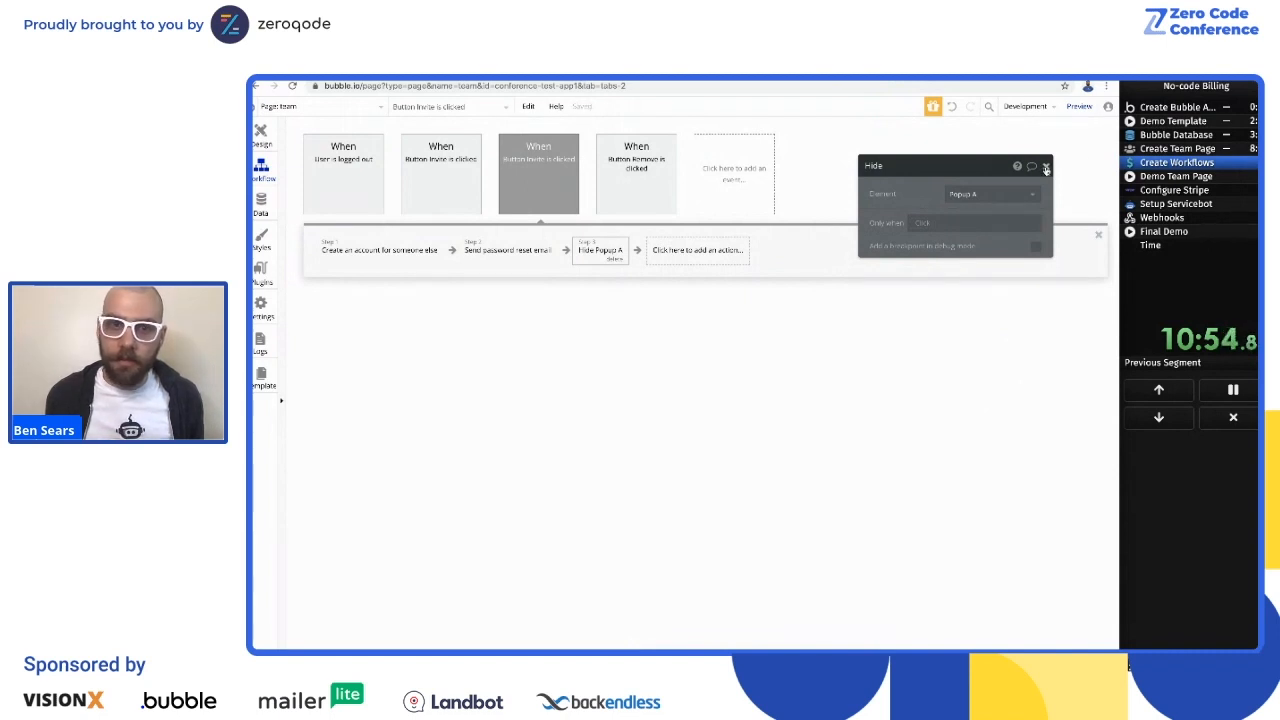
left_click(1046, 168)
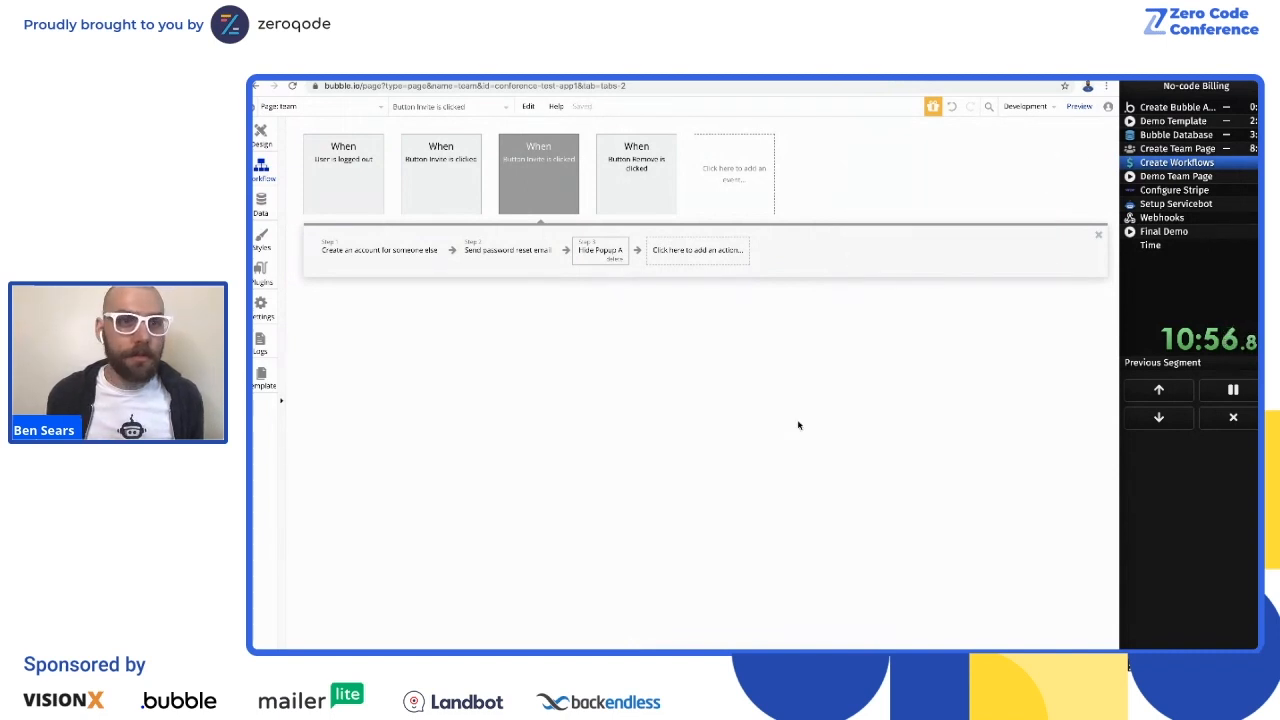
Step: Return to the team page design and advance the run timer to the Demo Team Page segment
left_click(259, 134)
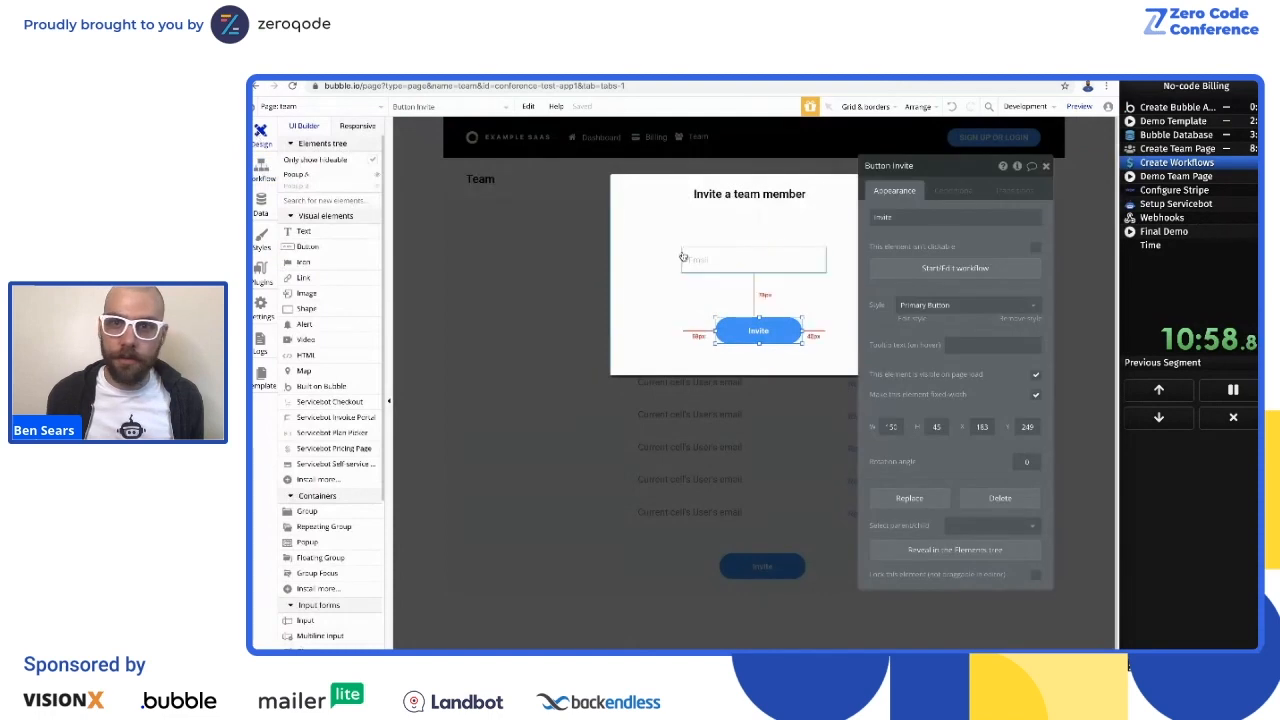
left_click(1219, 187)
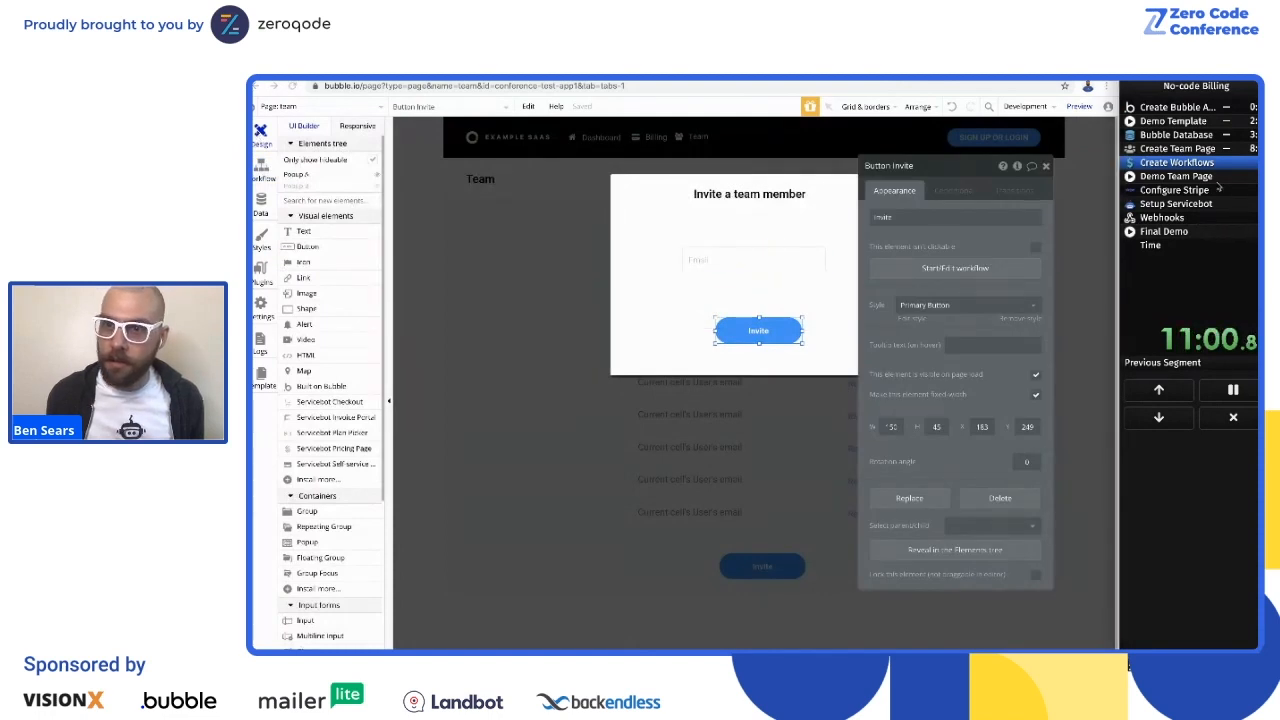
left_click(1218, 186)
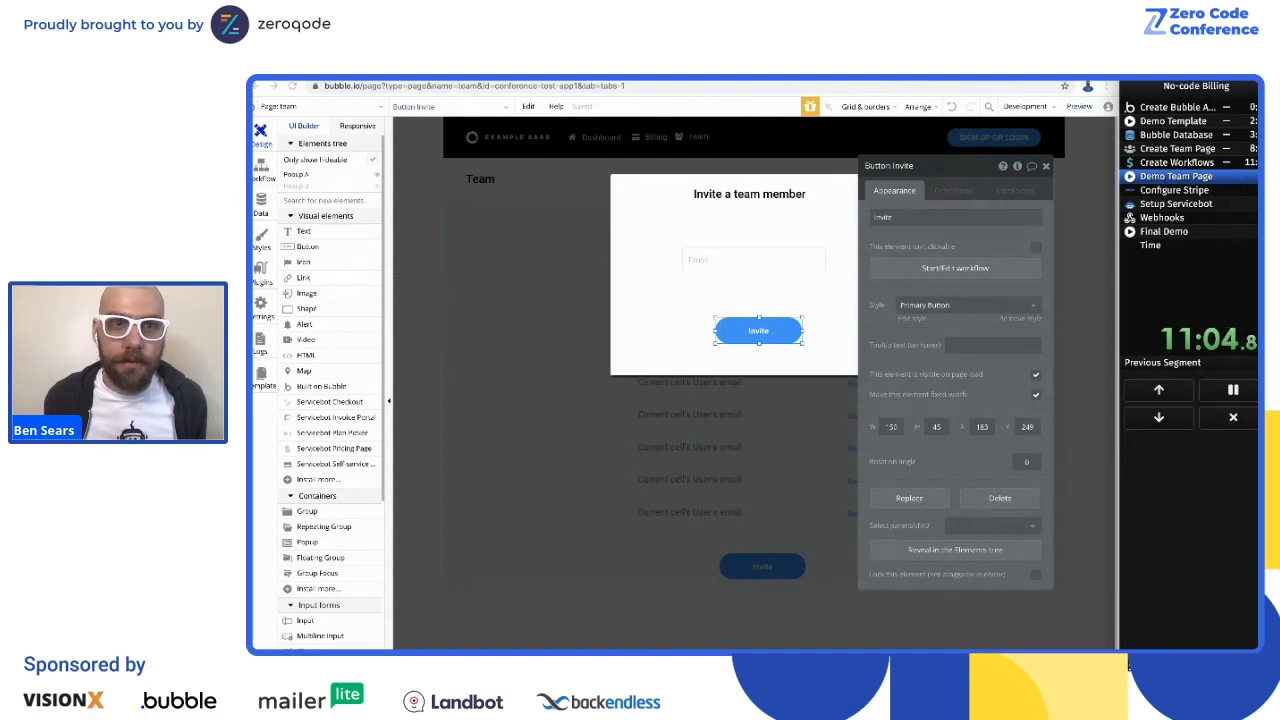
Step: Switch to the running app's subscription portal page and log out of the current account
left_click(858, 78)
left_click(920, 123)
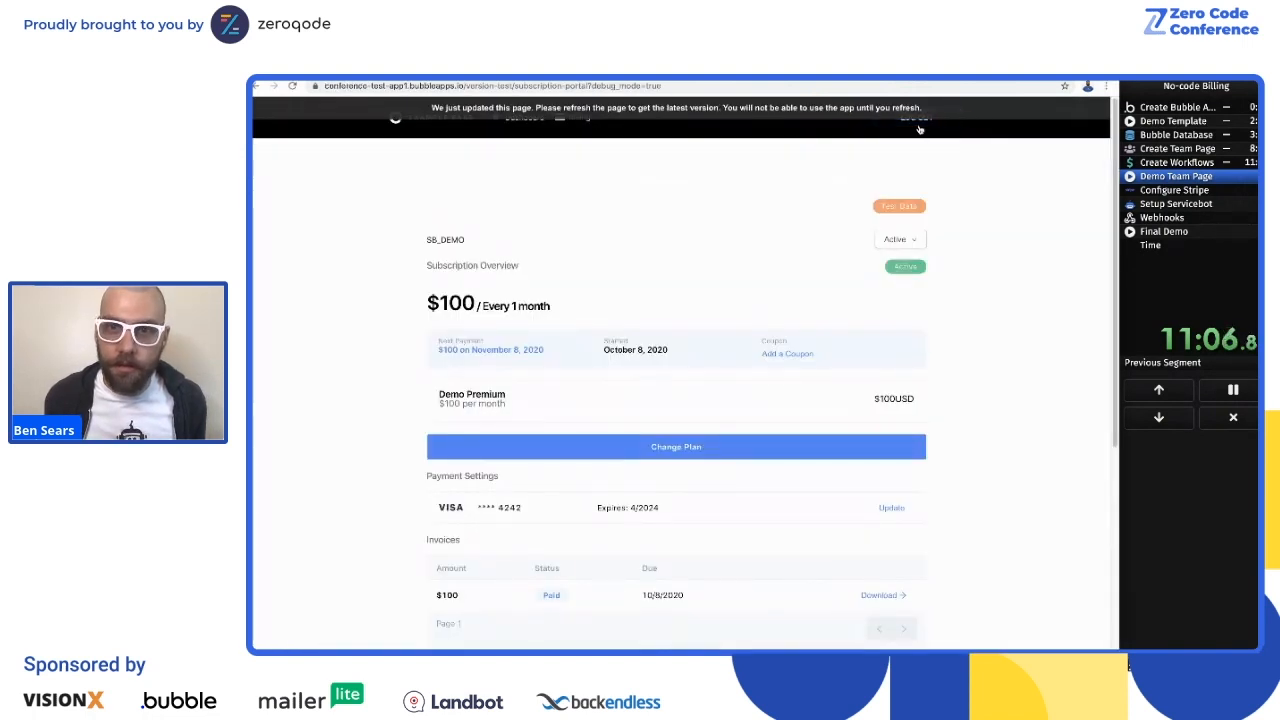
left_click(775, 179)
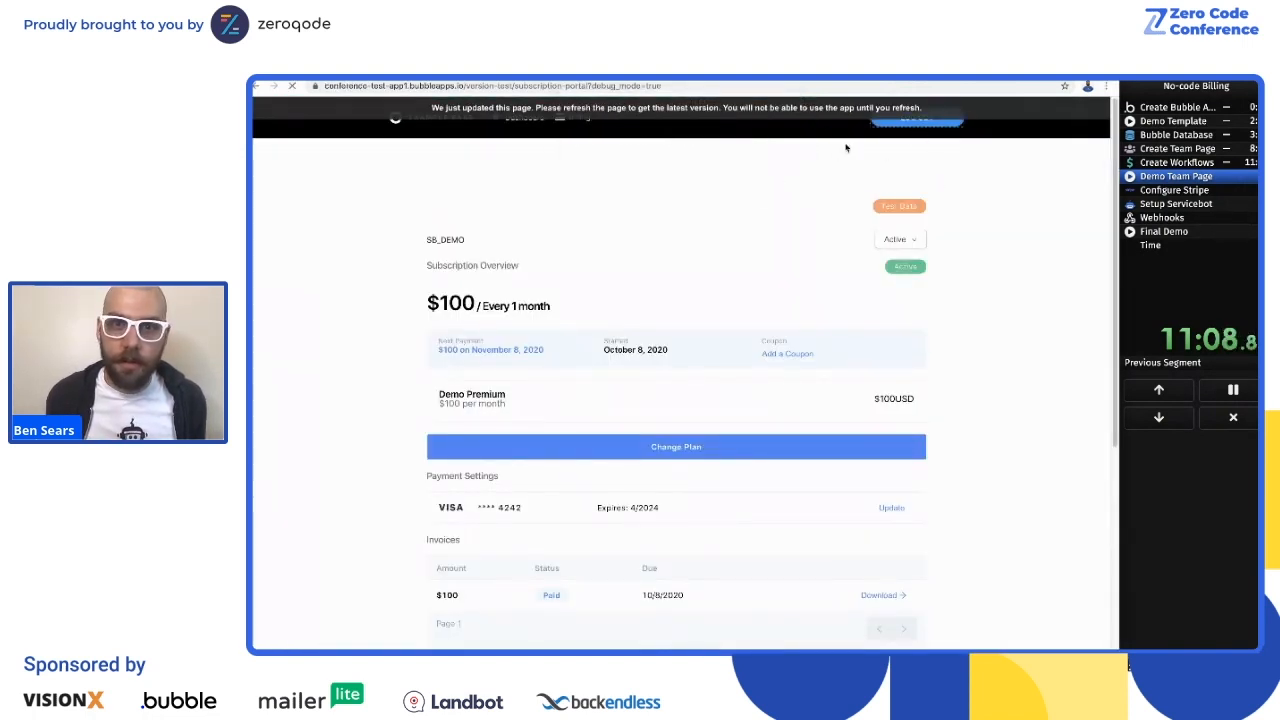
left_click(923, 122)
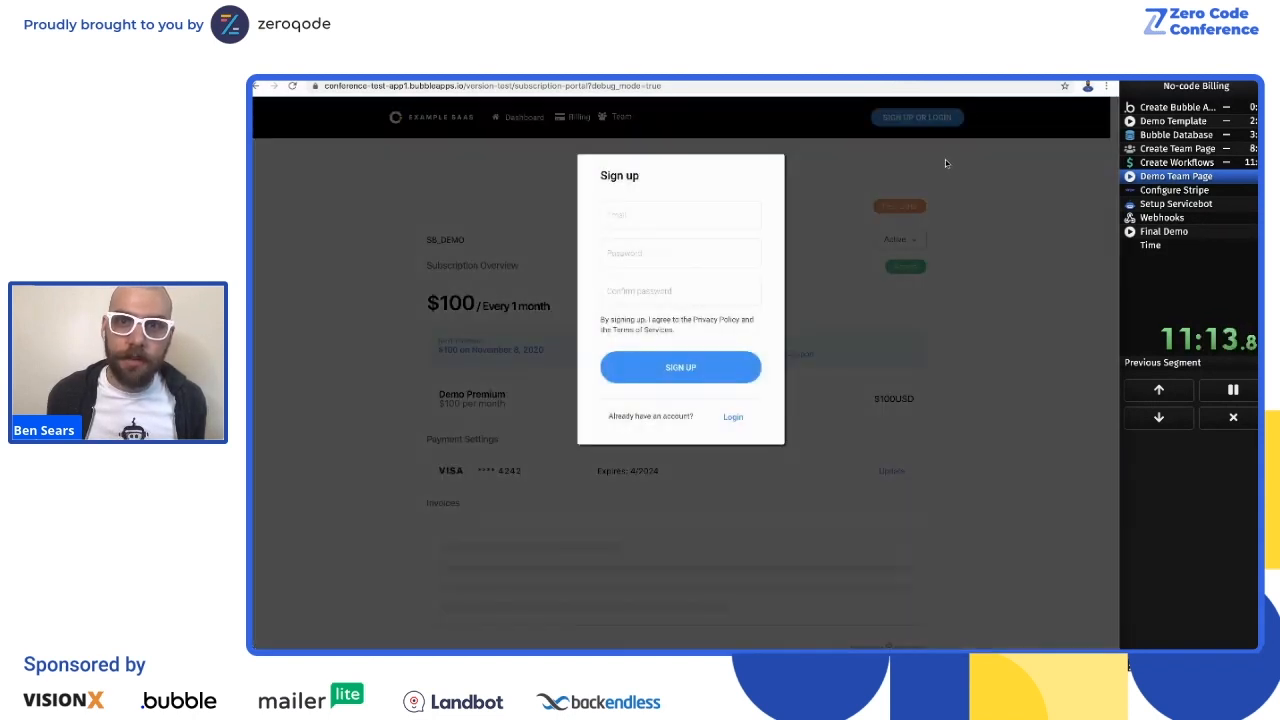
left_click(948, 203)
Step: Load the app's index page by removing dashboard from the address while keeping debug_mode=true
left_click(403, 124)
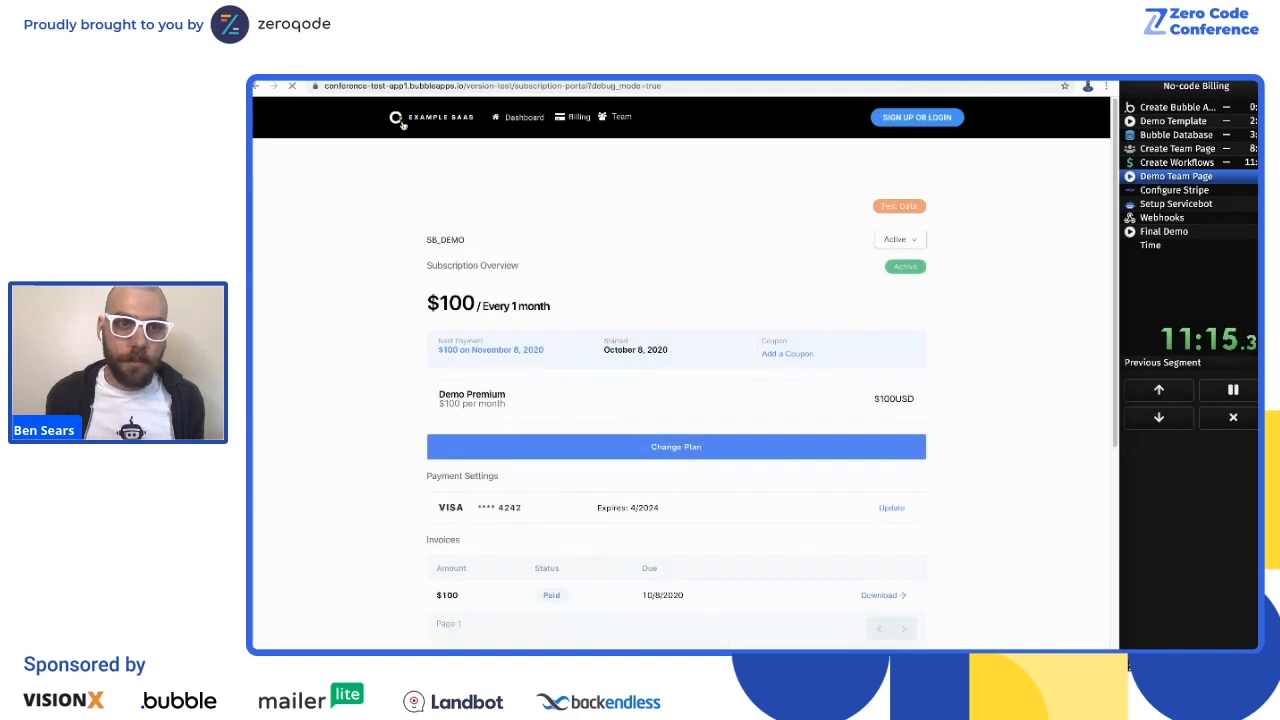
double_click(518, 86)
key("BackSpace")
key("Return")
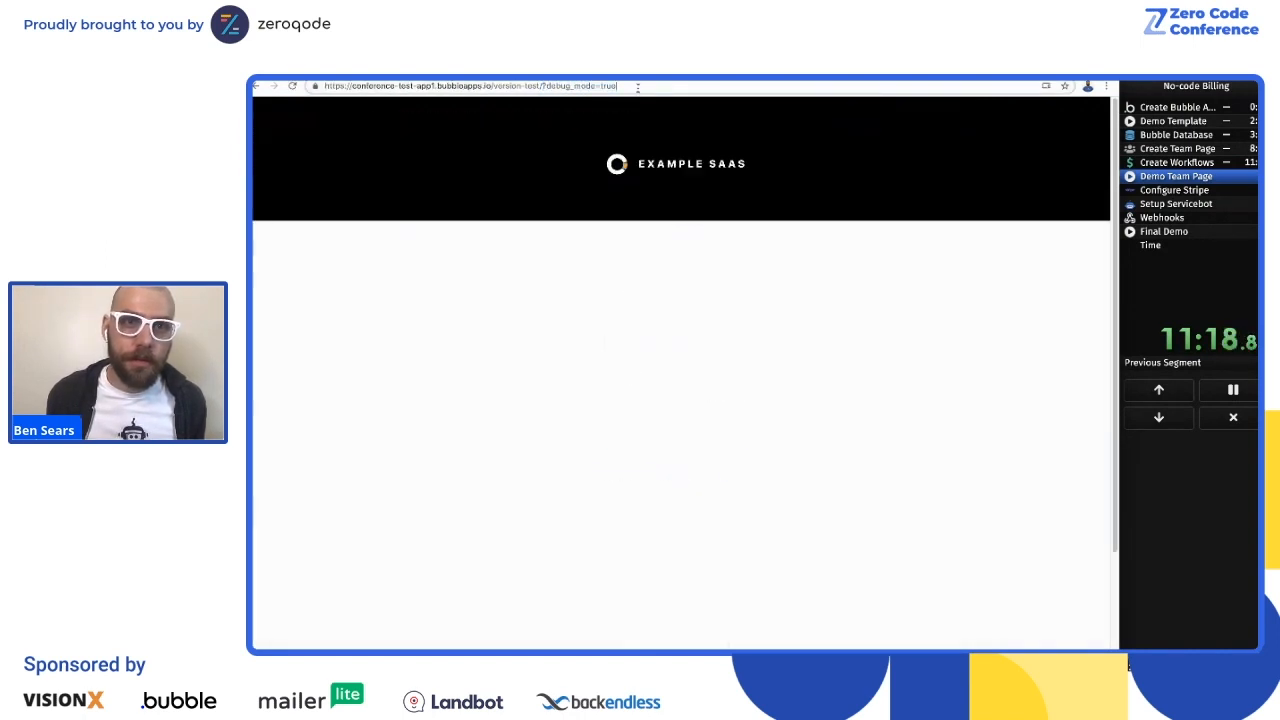
Step: Sign up a new test account with a made-up e-mail, password and confirmation, and dismiss the save-password prompt
left_click(677, 305)
type("testuser124")
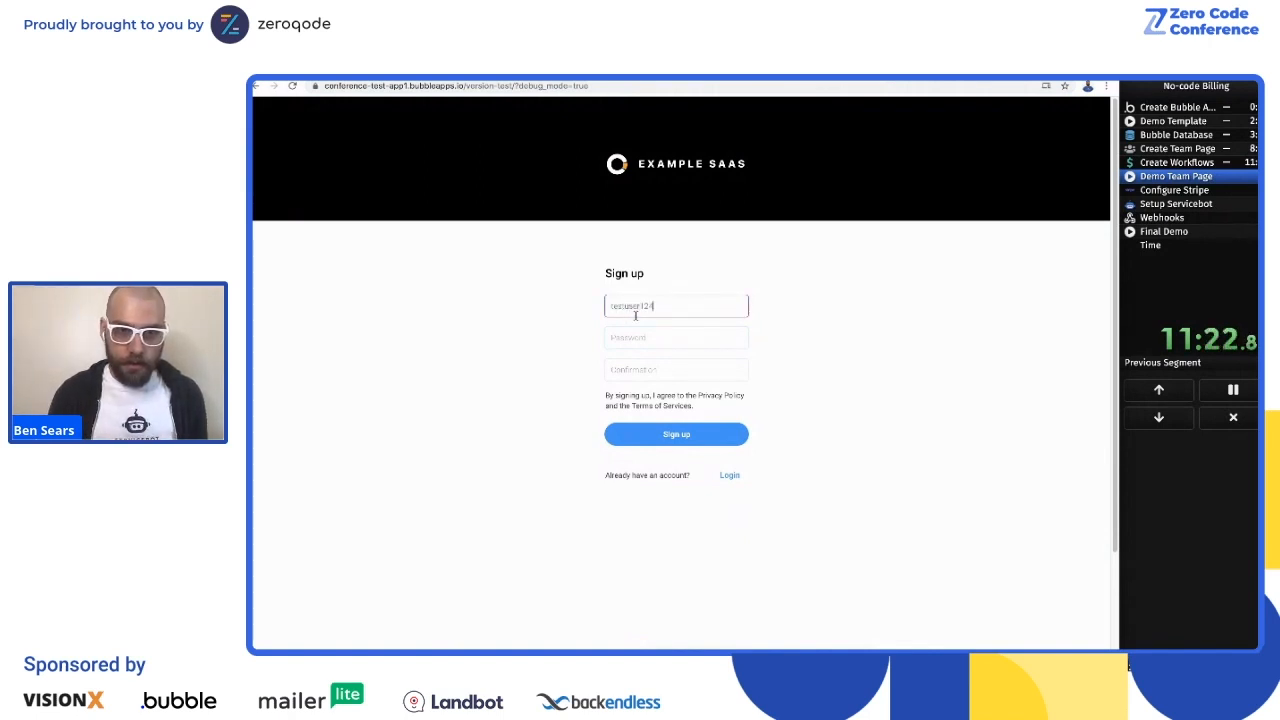
type("212@asdads")
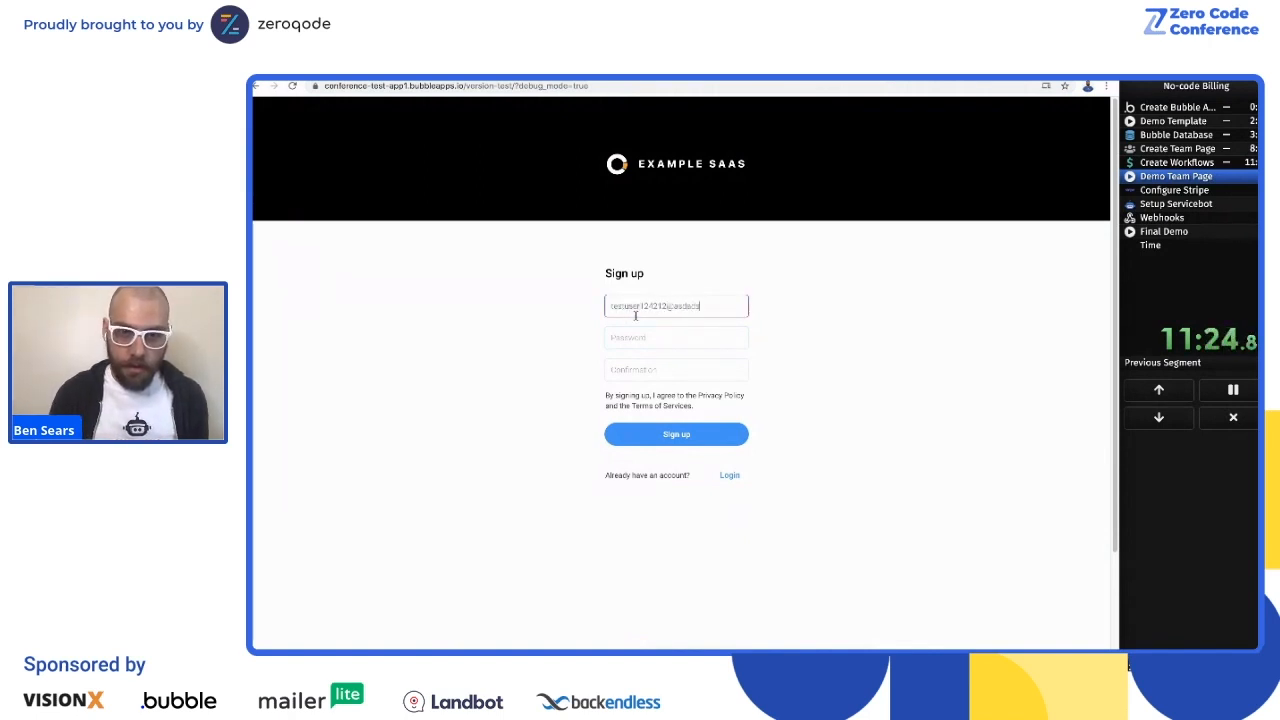
type(".com")
key("Tab")
type("••••••••")
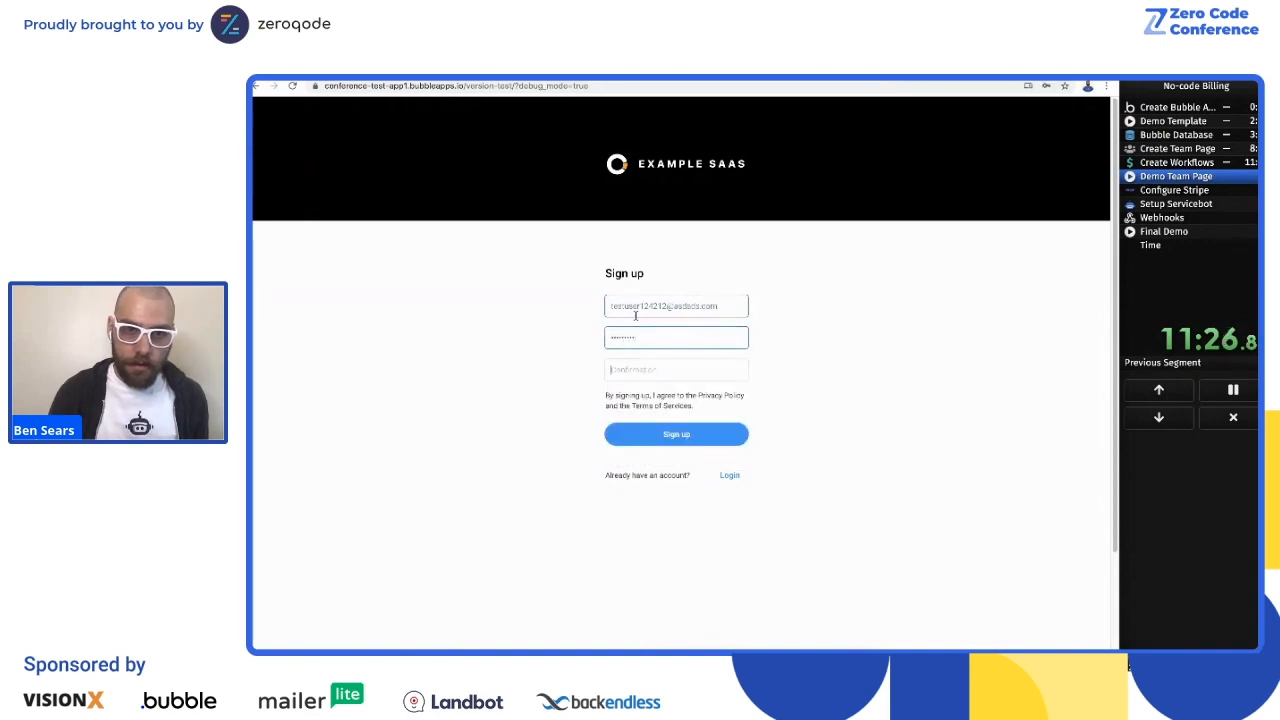
key("Tab")
type("•••••••")
key("Return")
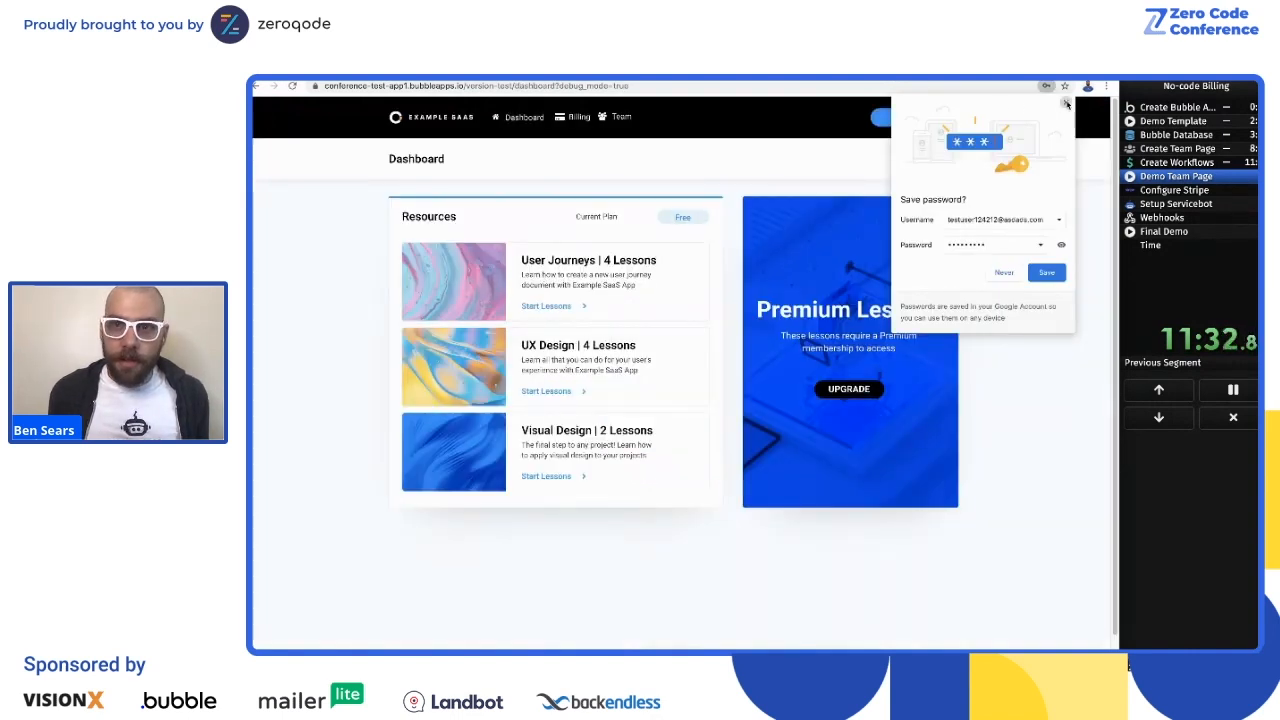
left_click(1065, 103)
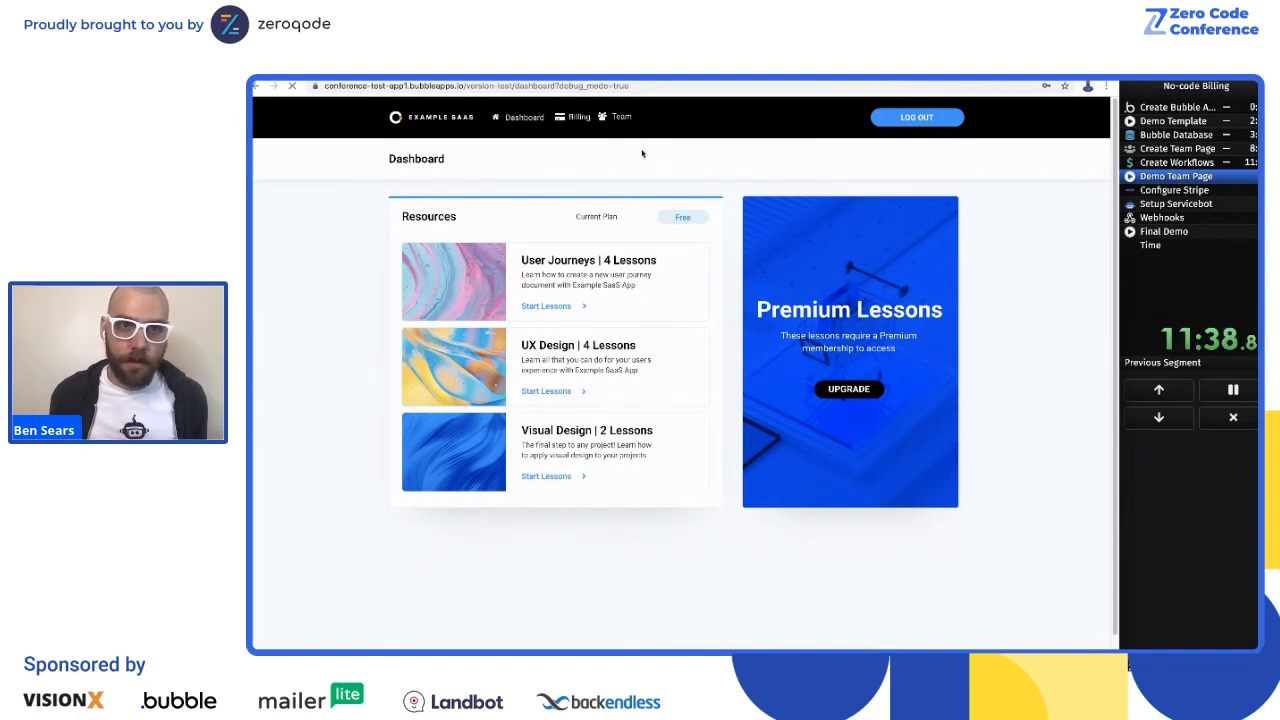
Step: Invite a first member on the Team page by entering a test e-mail address
left_click(695, 222)
left_click(681, 244)
type("bob@test.com")
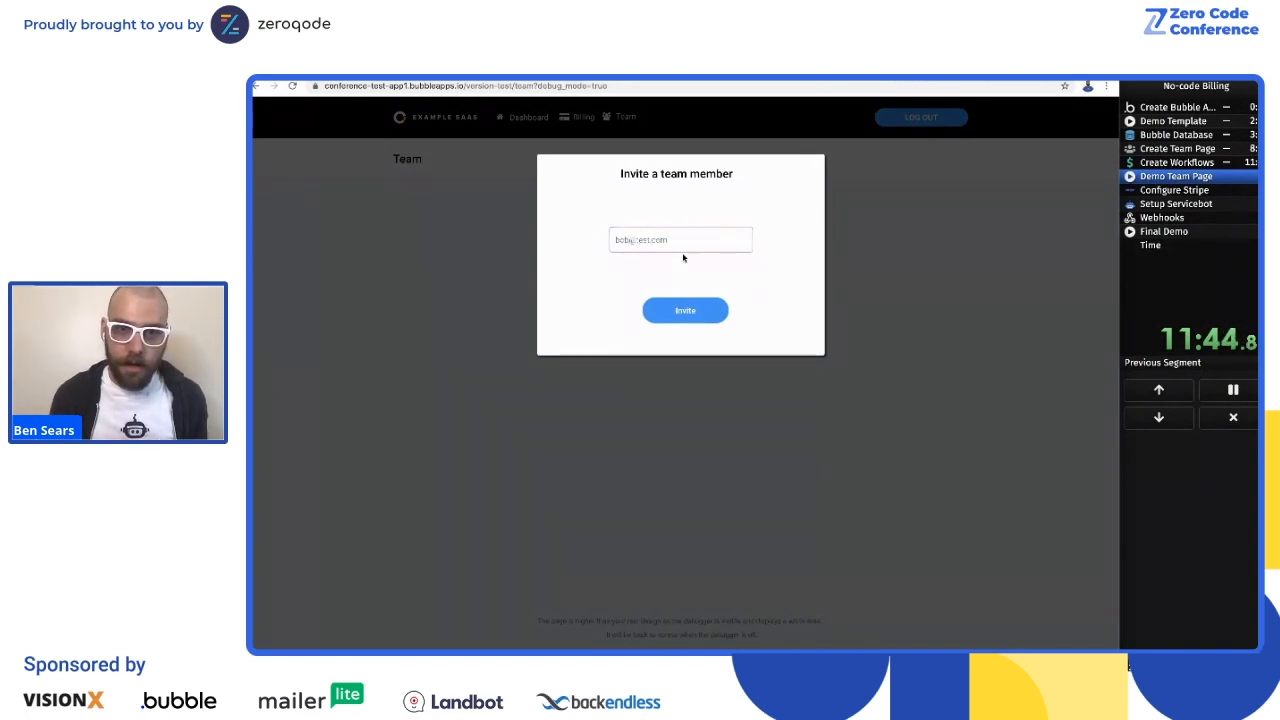
left_click(706, 310)
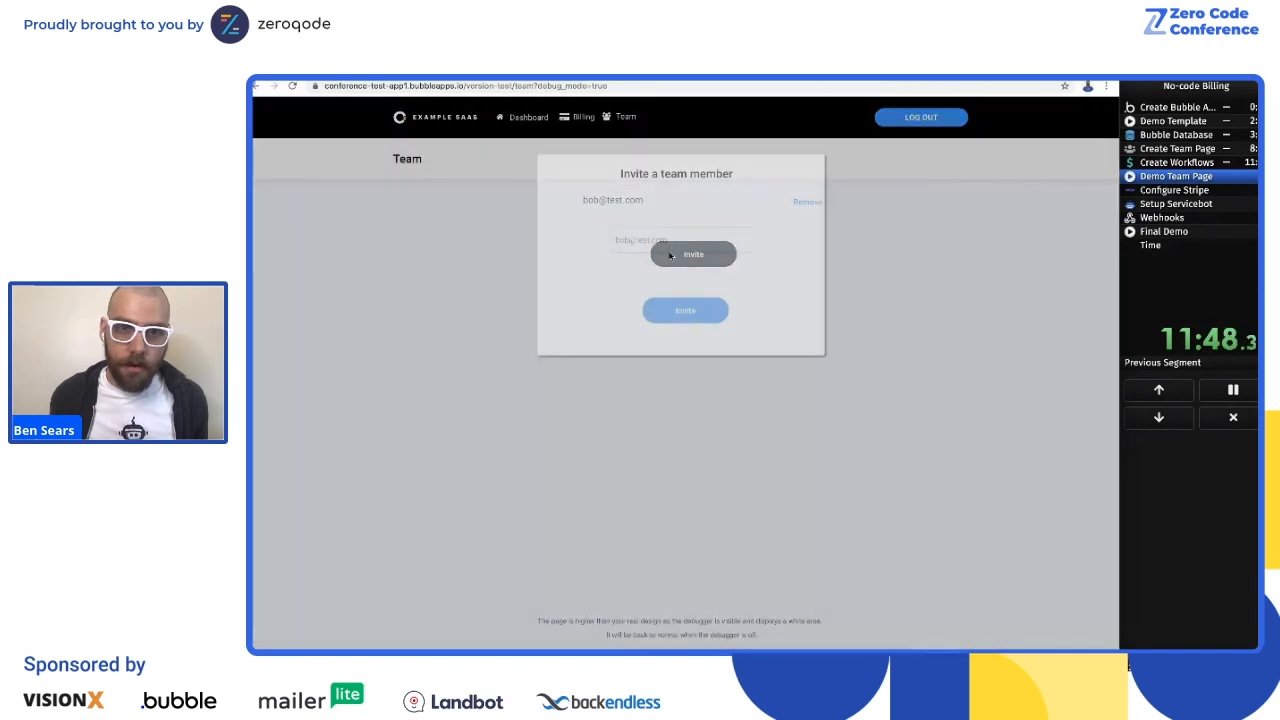
Step: Invite two more team members with e-mail variants numbered 1 and 2
left_click(649, 243)
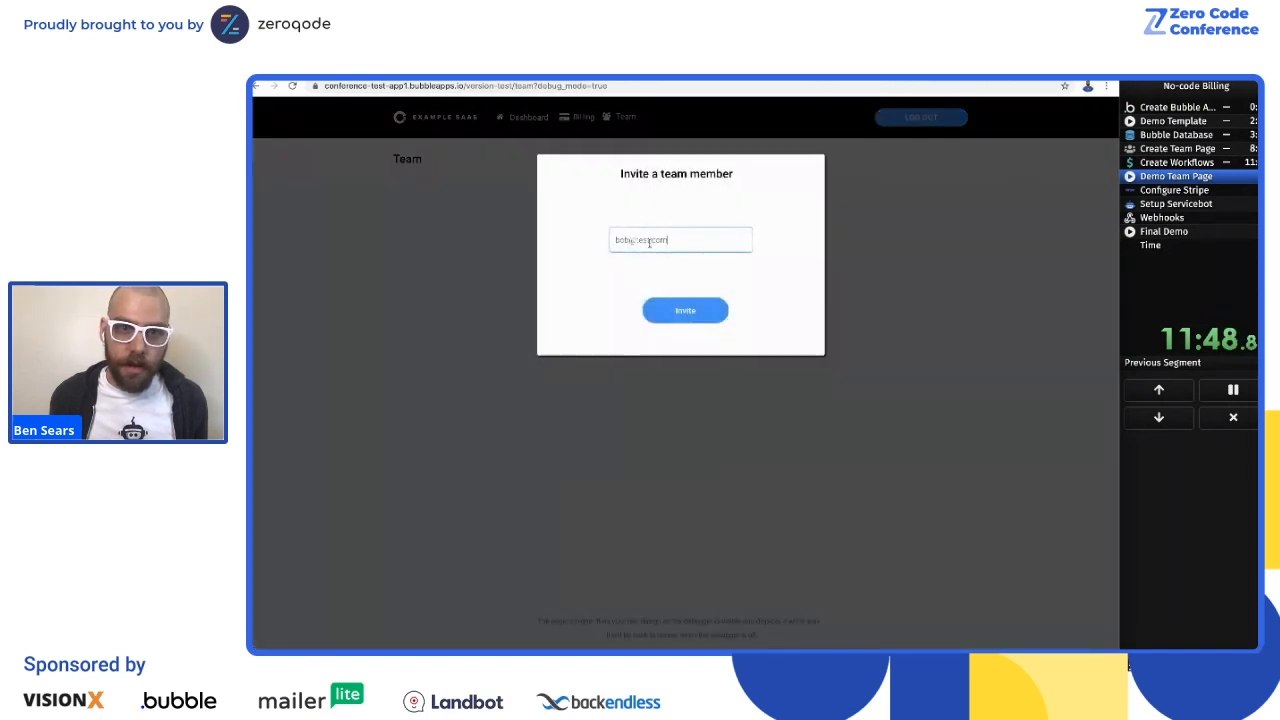
left_click(684, 314)
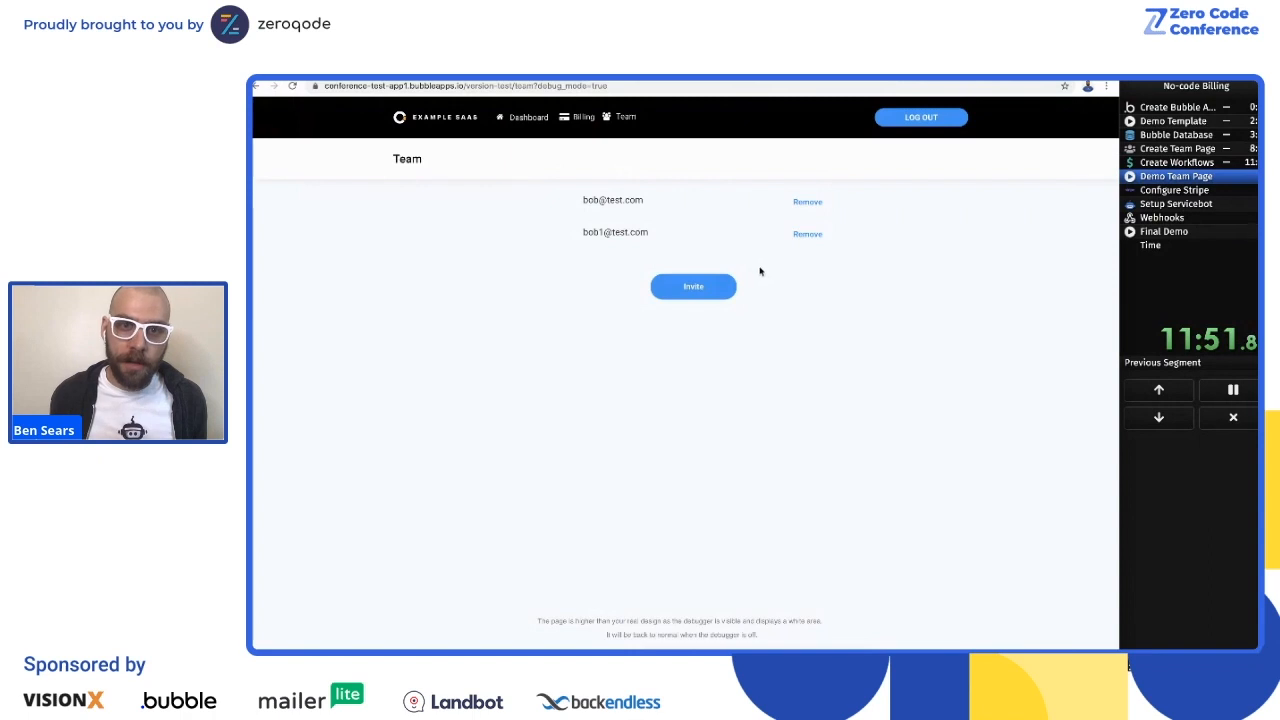
left_click(686, 287)
left_click(669, 242)
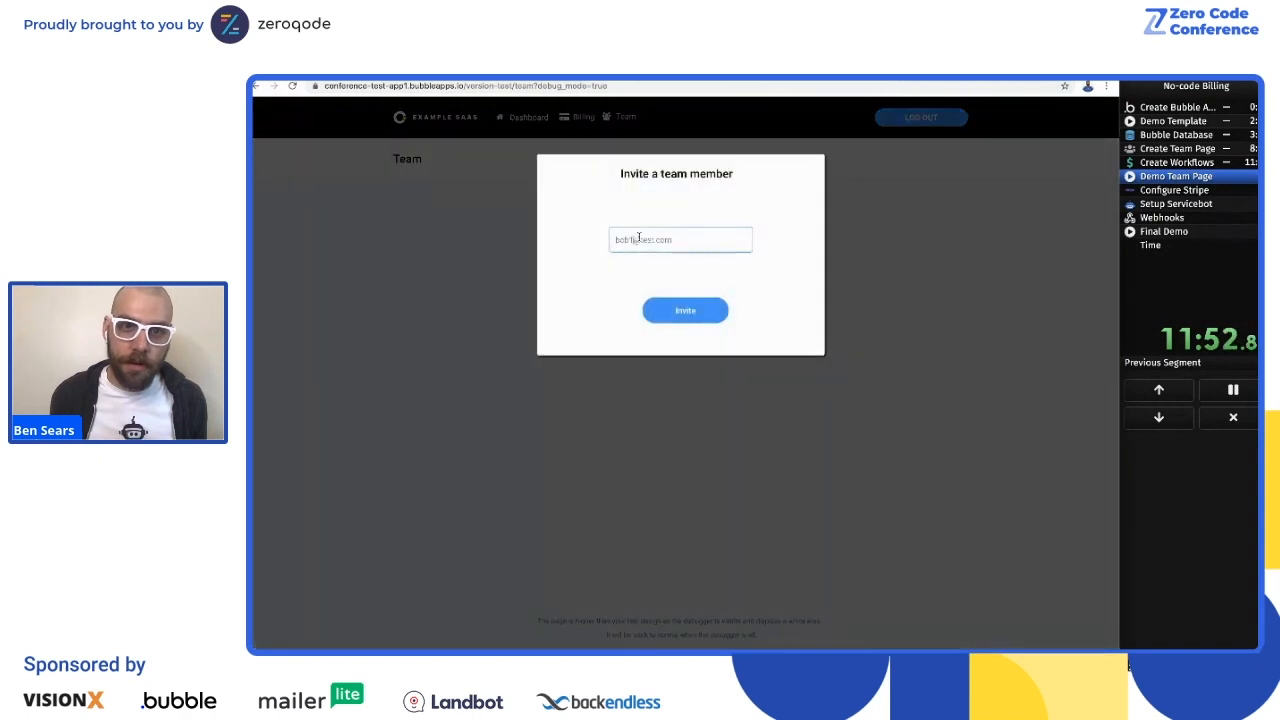
key("BackSpace")
type("2")
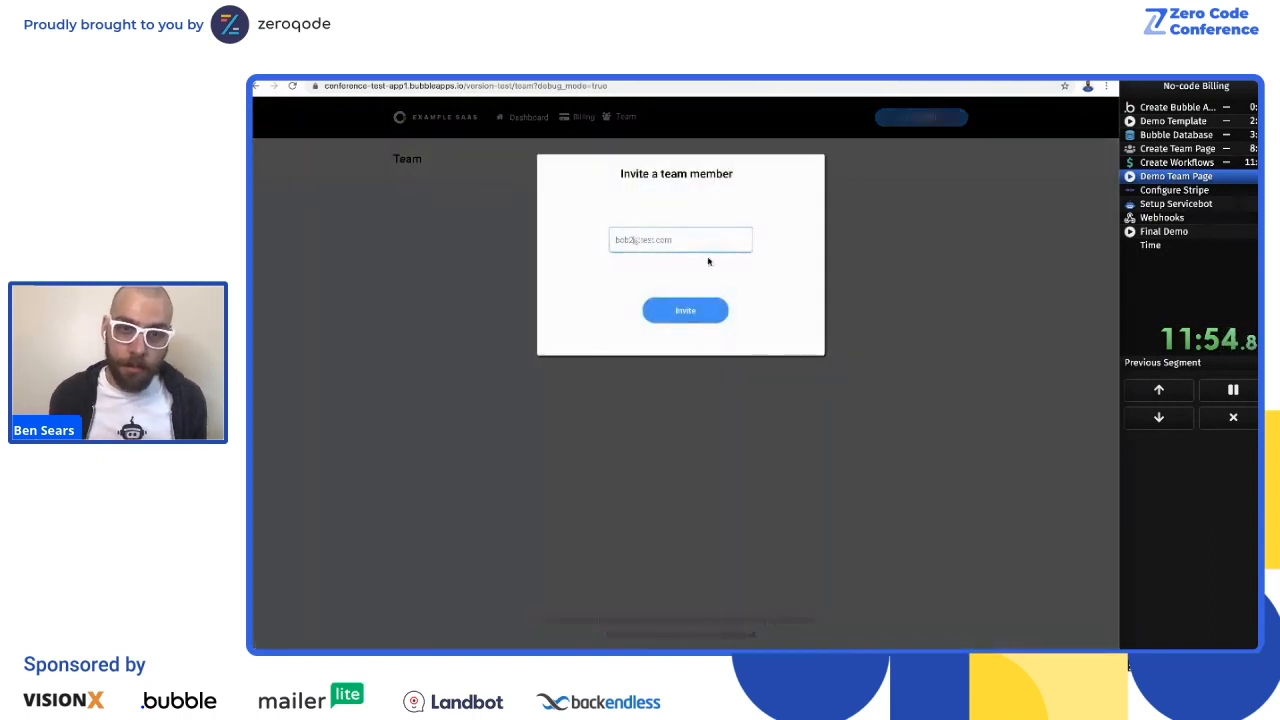
left_click(712, 311)
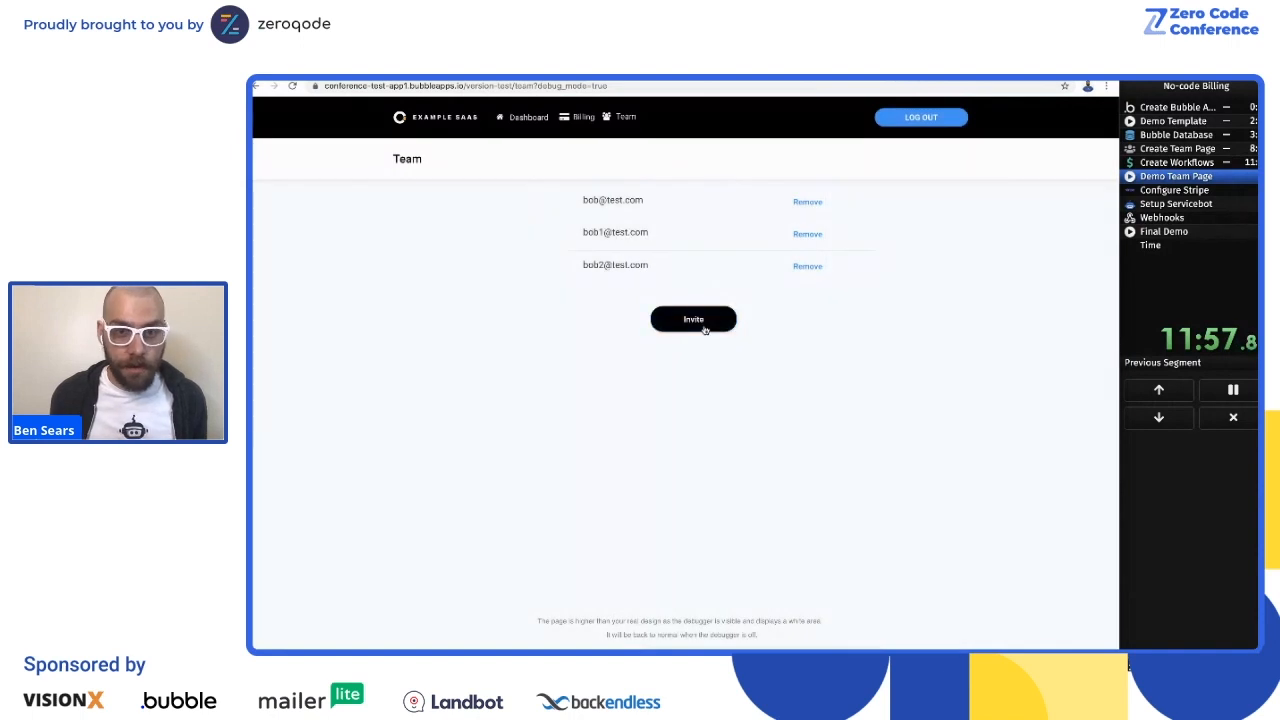
Step: Try to invite another team member and follow the upgrade option to the subscription portal
left_click(700, 320)
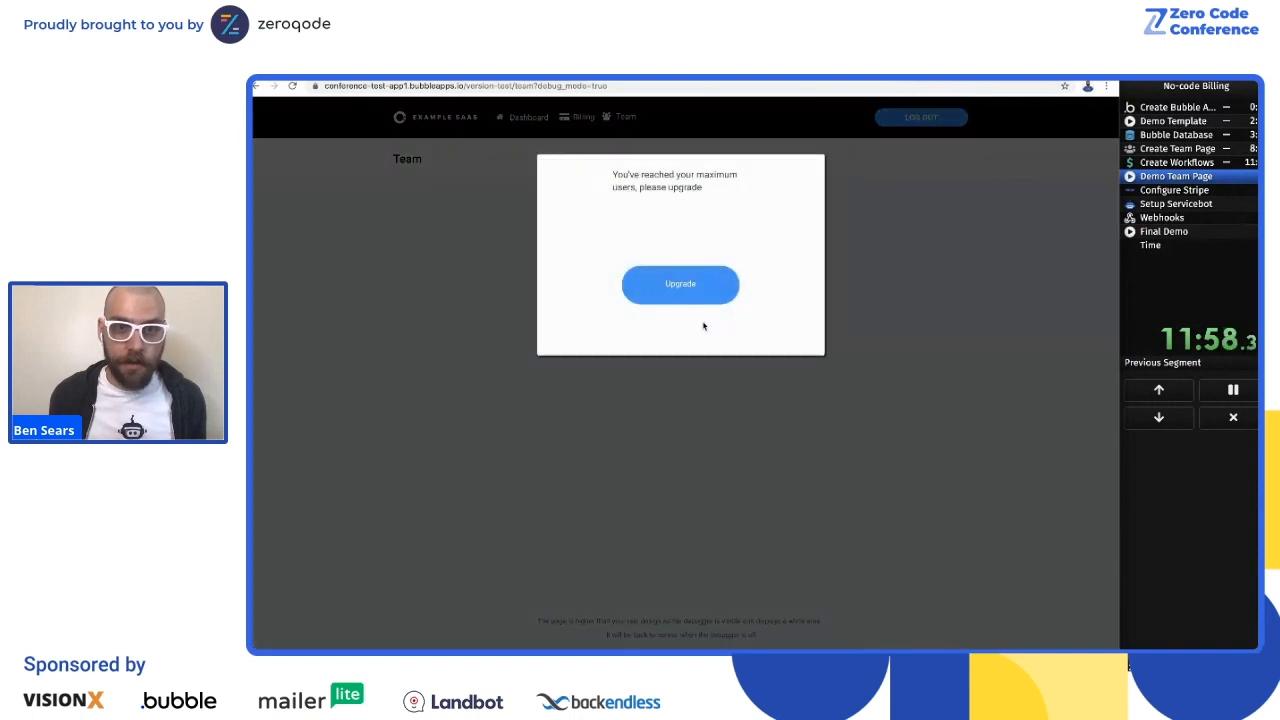
triple_click(626, 173)
left_click(645, 213)
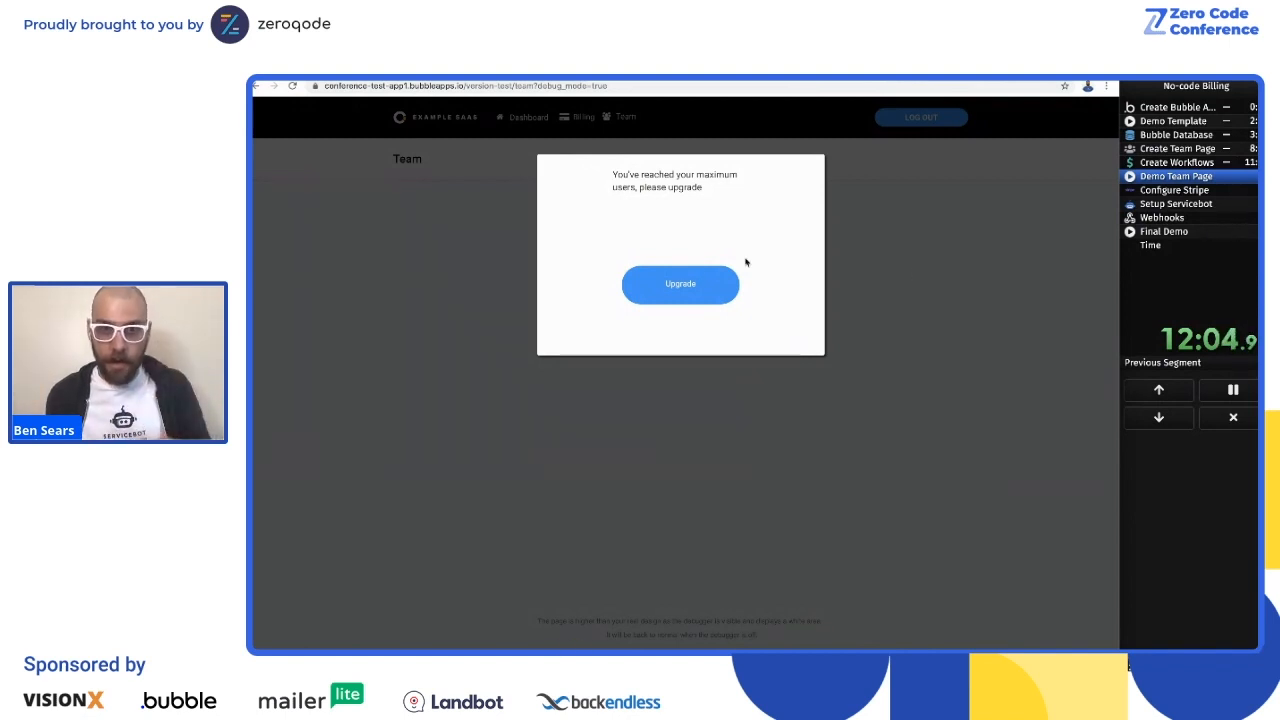
left_click(697, 300)
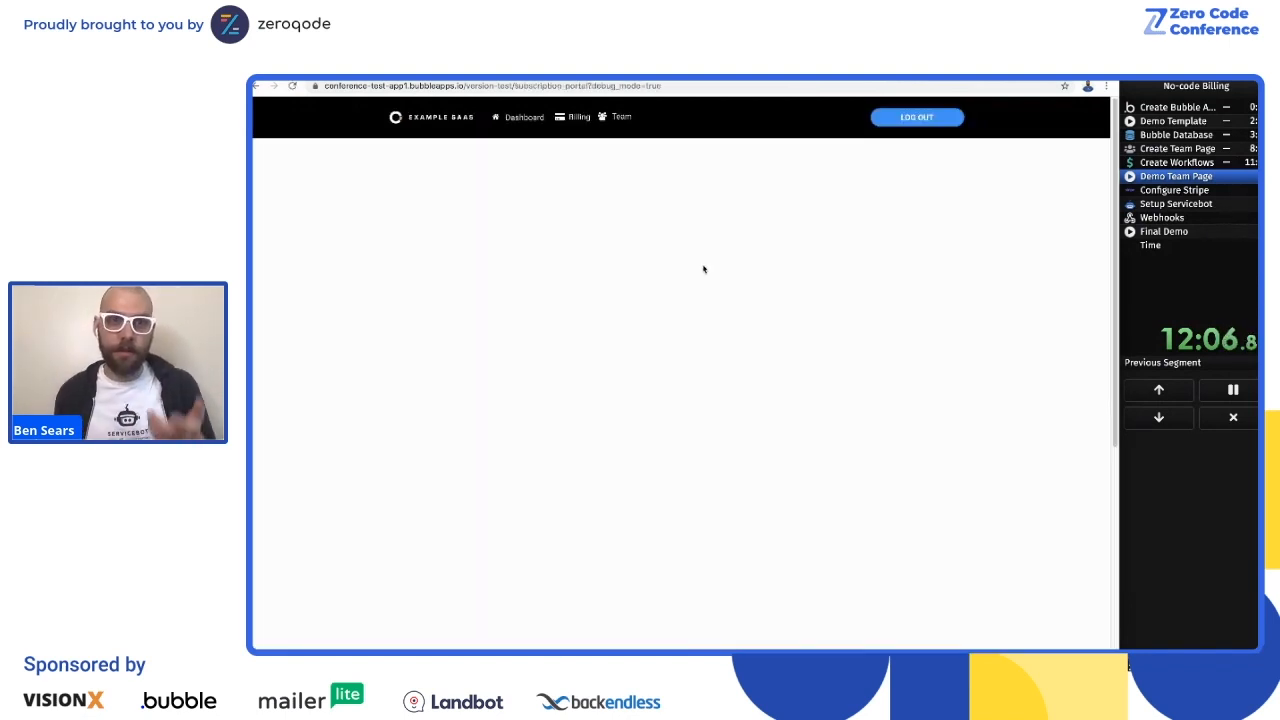
Step: Return to the Team page, remove the first listed member, and open and close the invite form
left_click(621, 117)
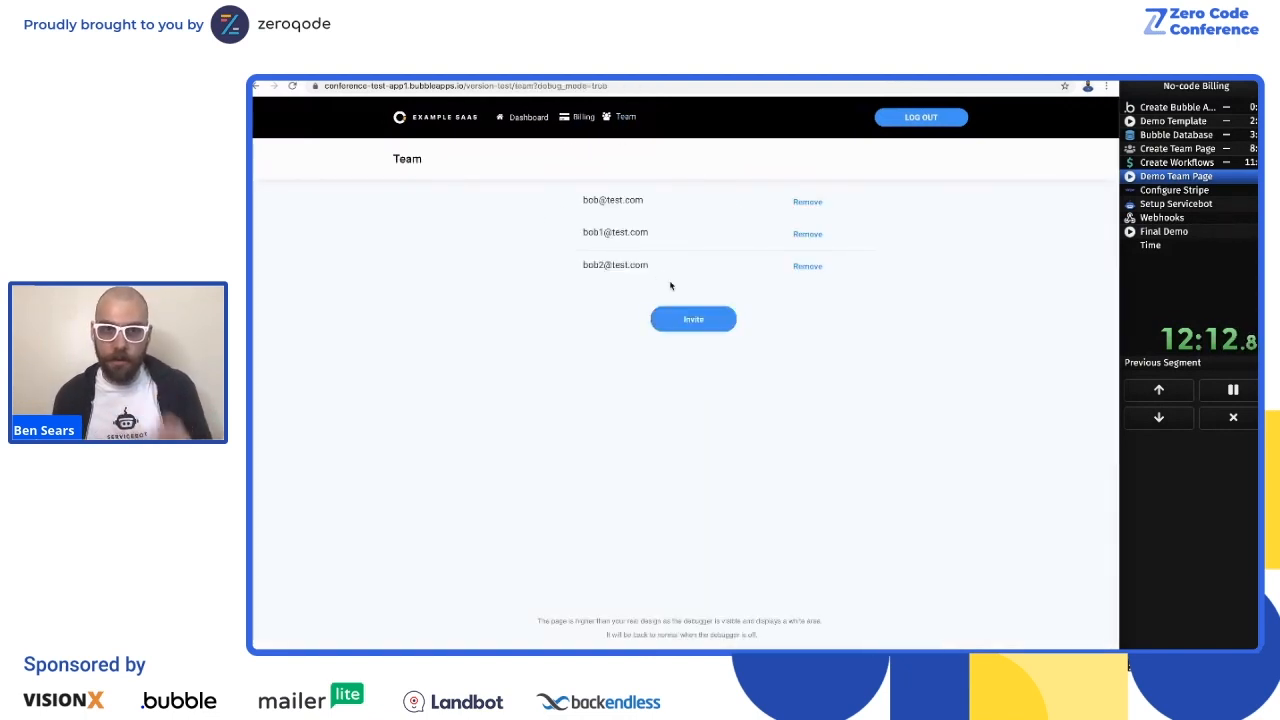
left_click(810, 205)
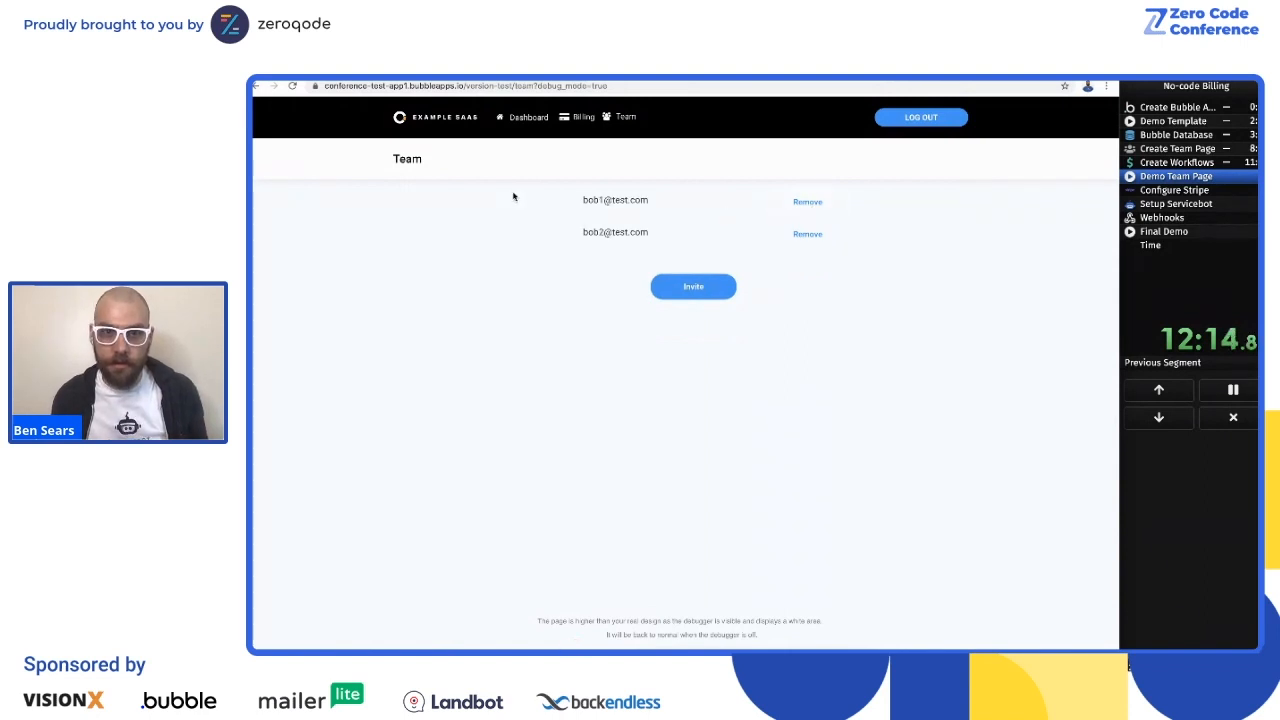
left_click(672, 289)
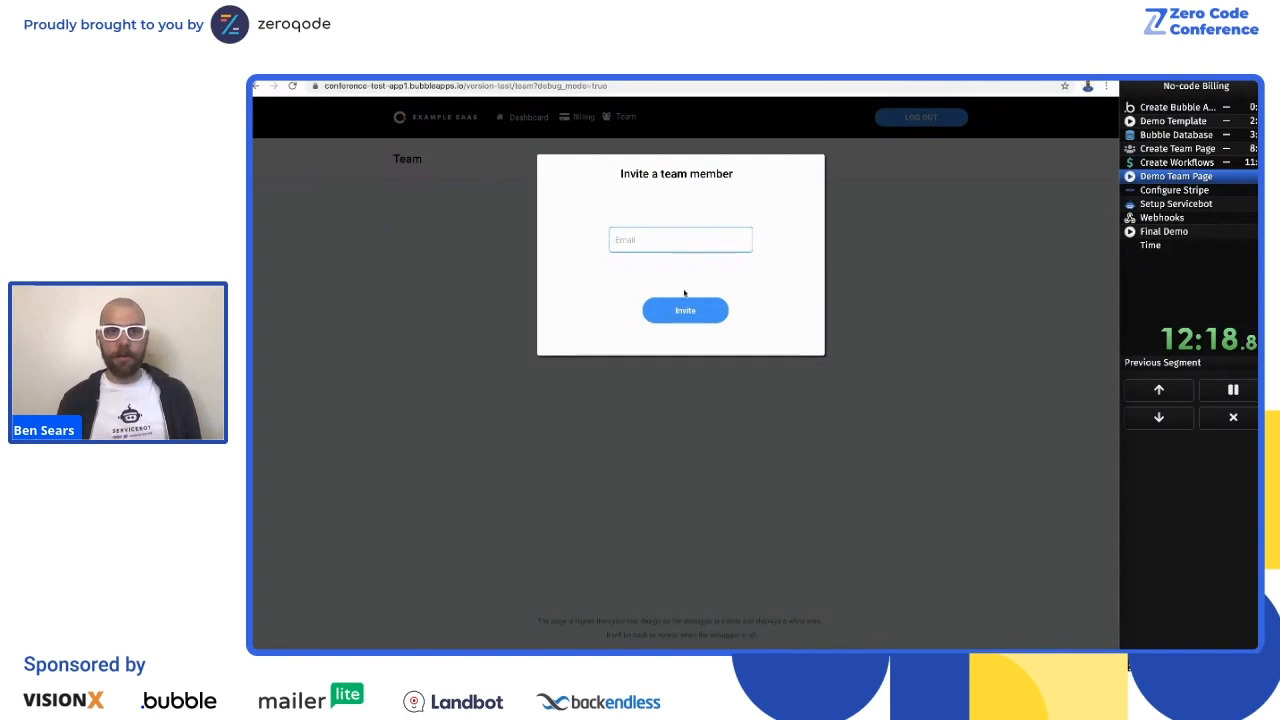
left_click(997, 250)
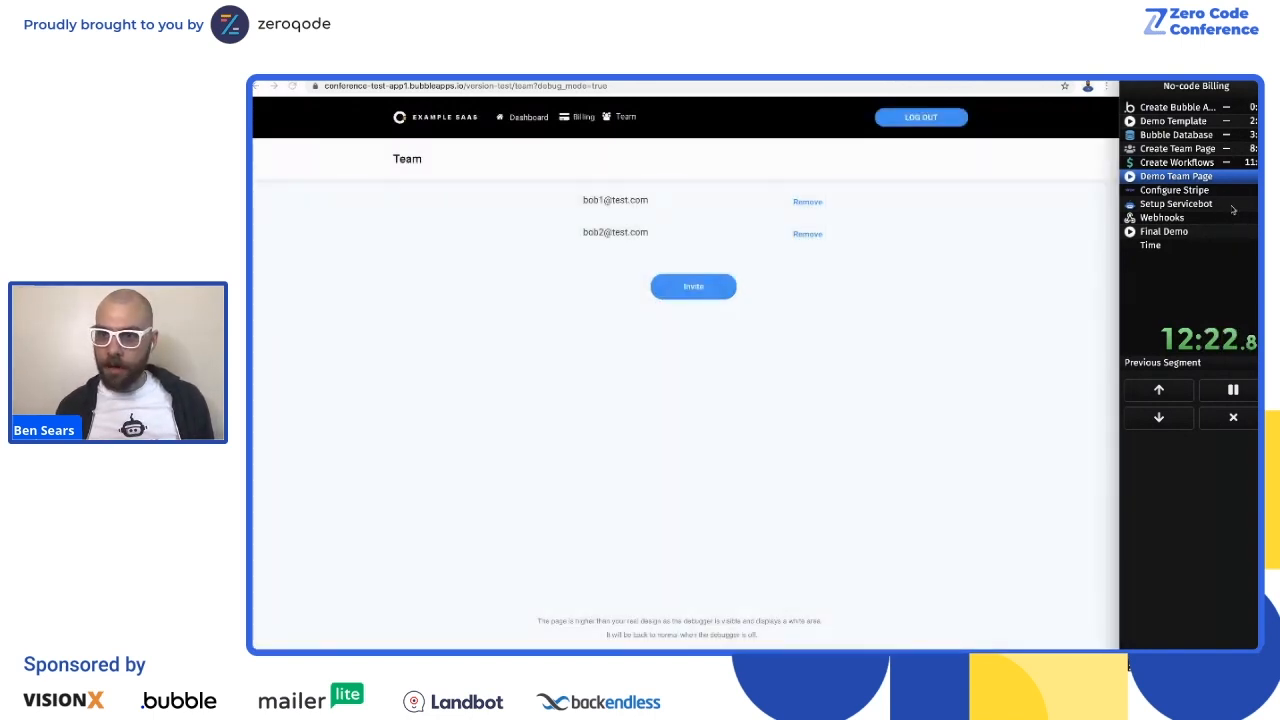
Step: Advance the run timer to the Configure Stripe segment and switch to the Stripe Products page
left_click(1231, 210)
left_click(841, 296)
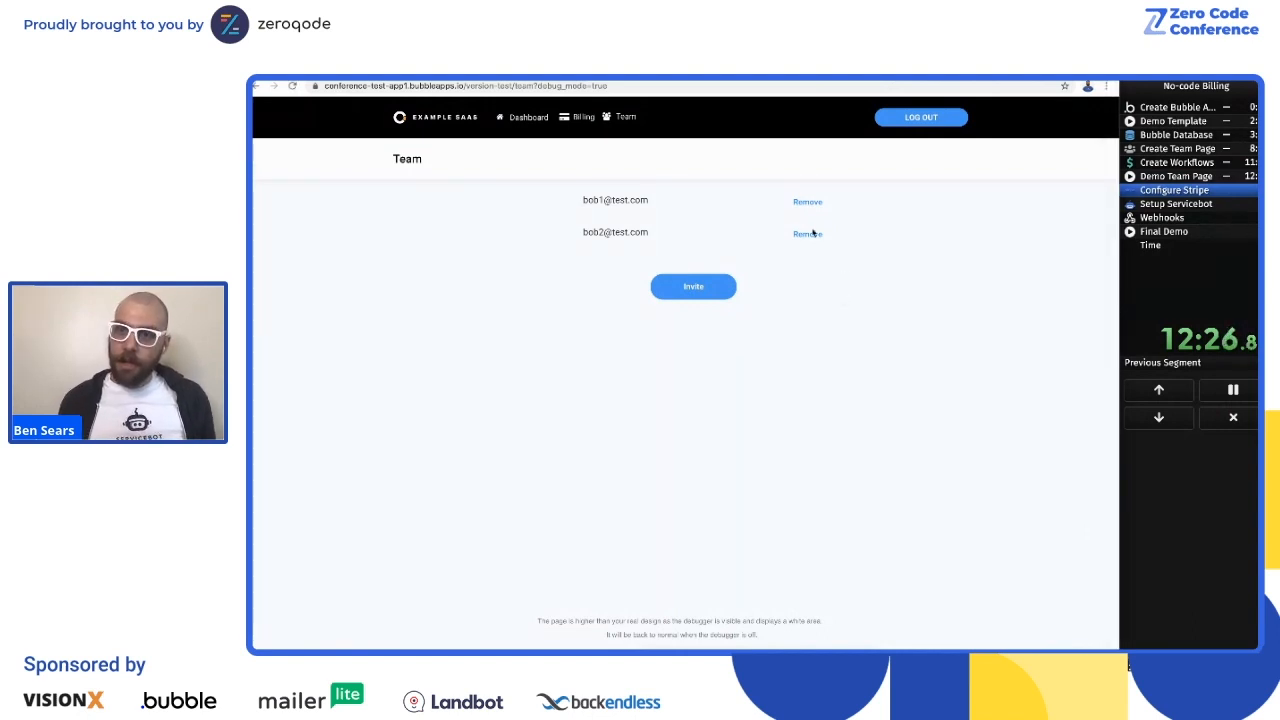
key("ctrl+Tab")
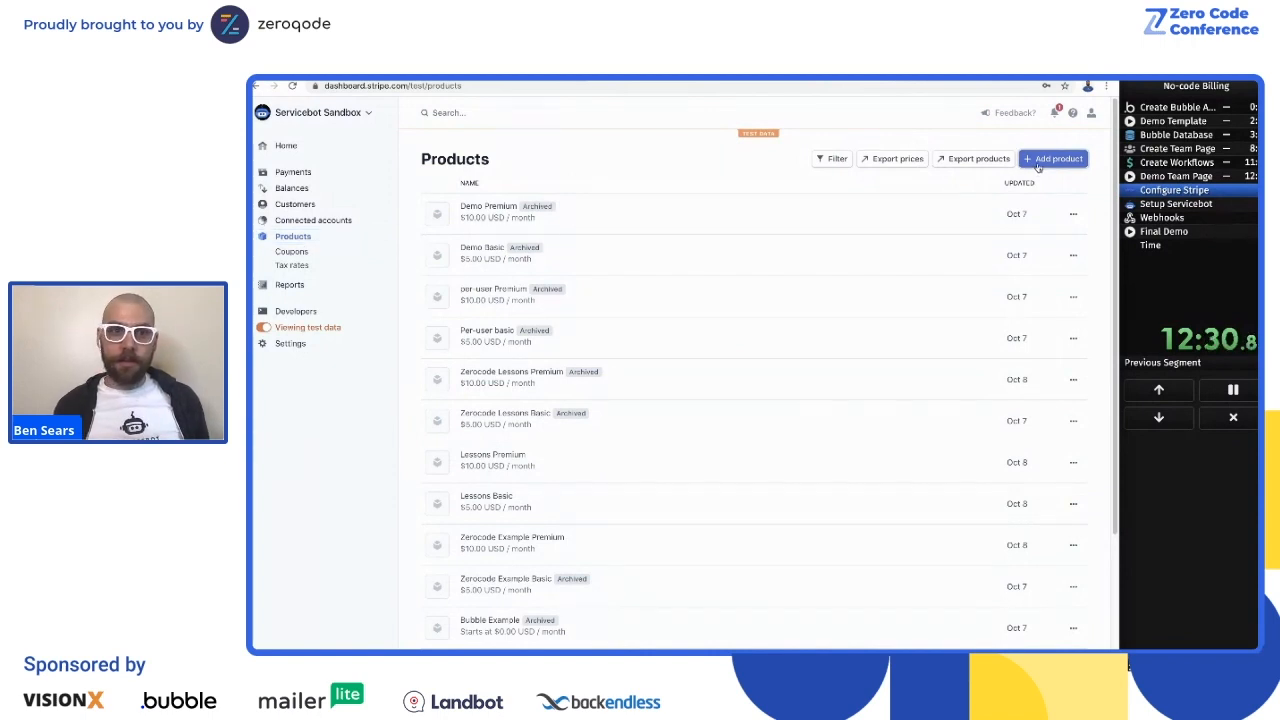
Step: Start a new product in Stripe and name it Basic Tier
left_click(1038, 167)
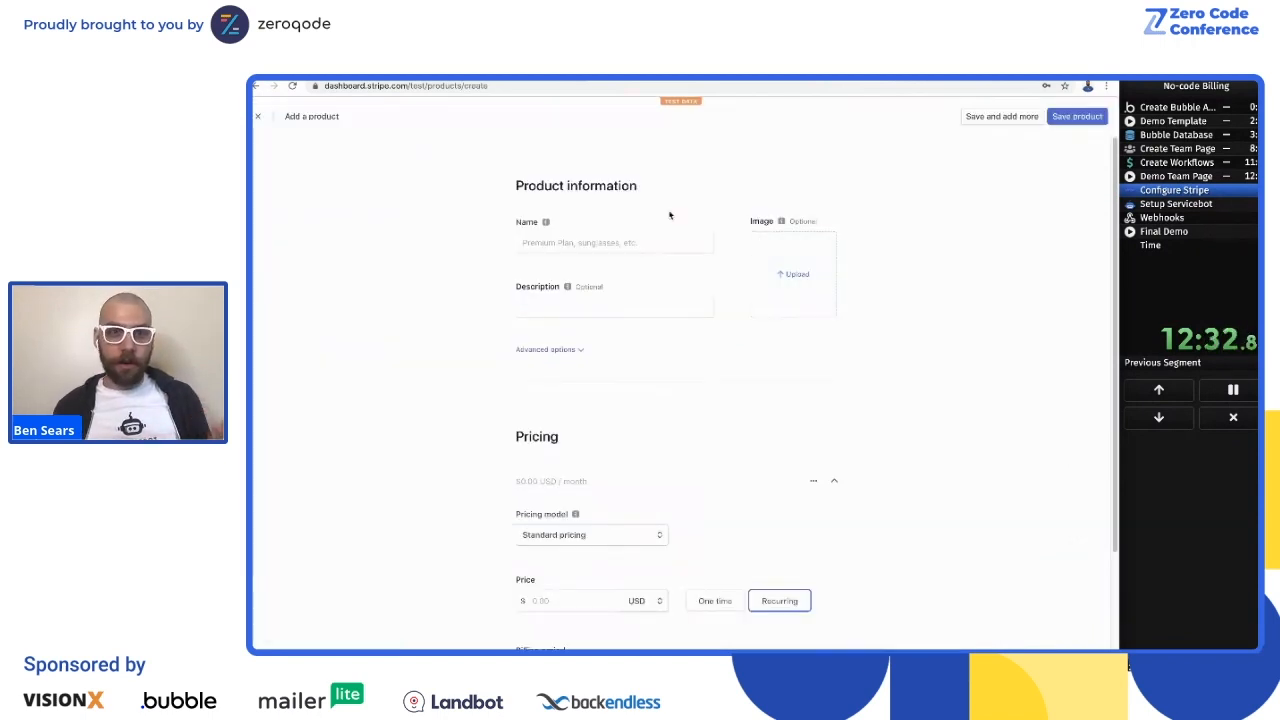
left_click(572, 243)
left_click(592, 206)
left_click(611, 235)
left_click(635, 216)
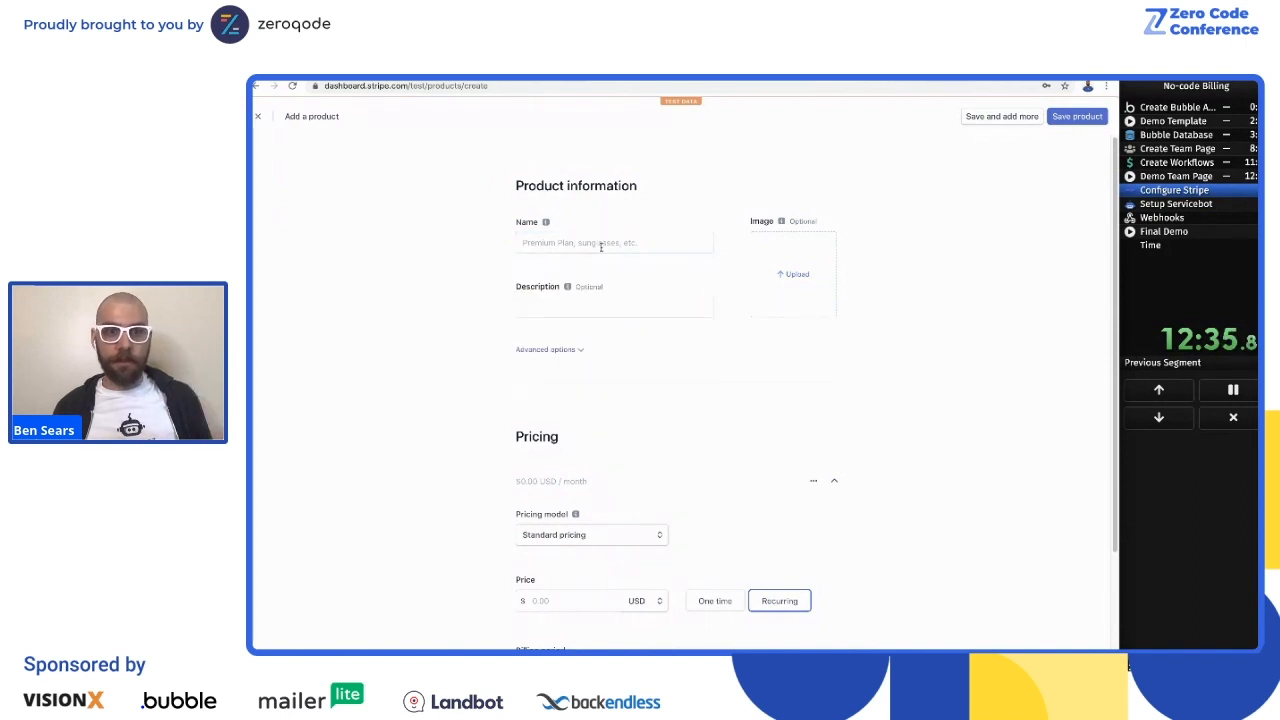
left_click(668, 236)
left_click(686, 210)
left_click(635, 235)
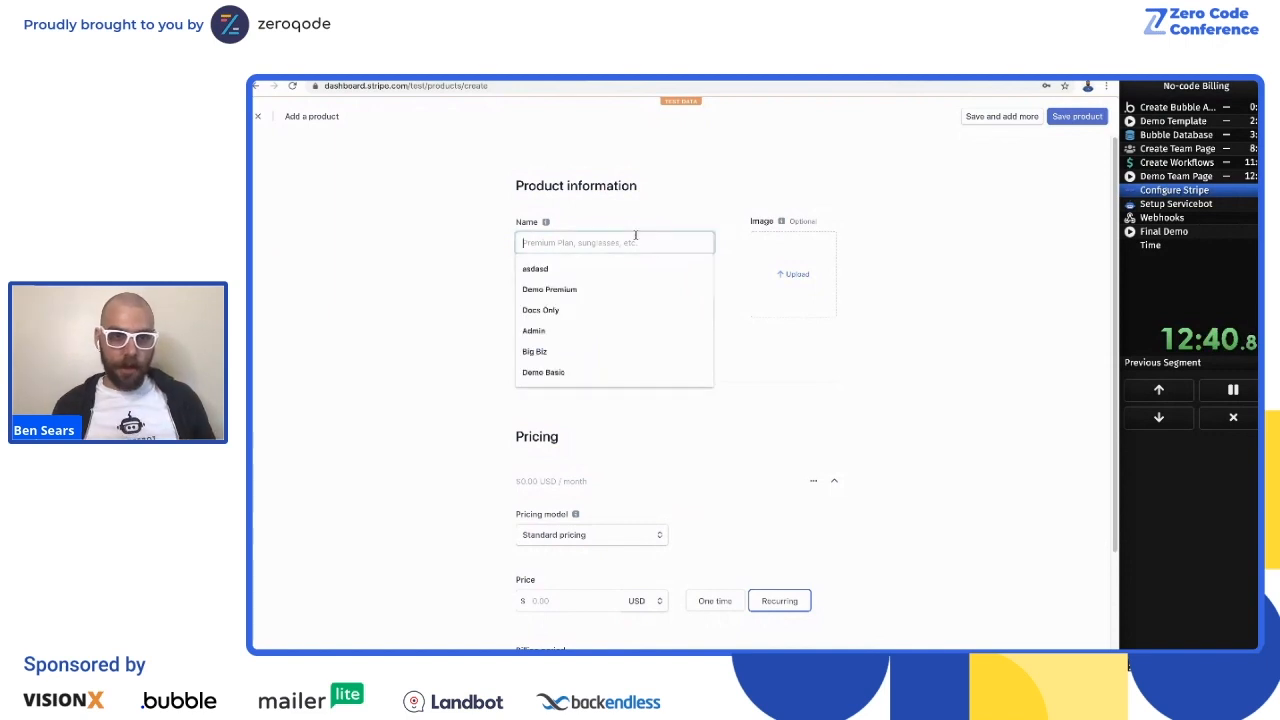
type("Basic Tier")
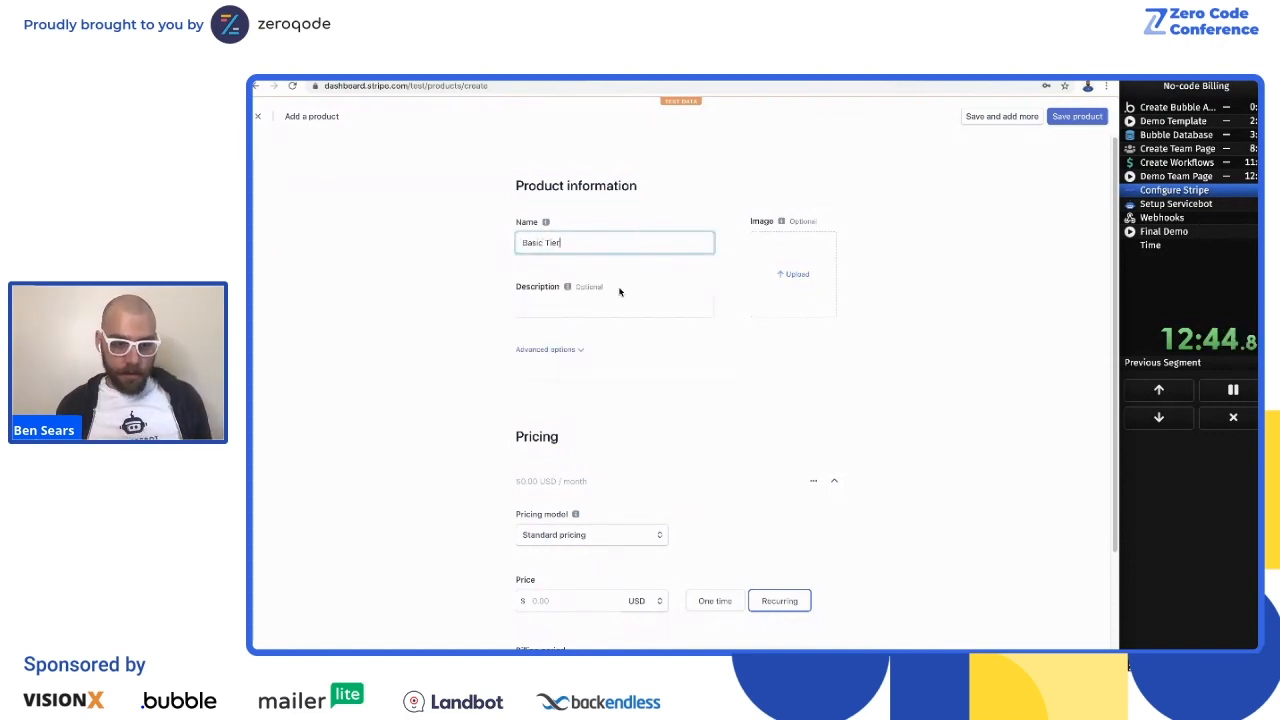
Step: Expand the product's advanced options and add metadata sb_service with the value Zerocode-Product
left_click(590, 347)
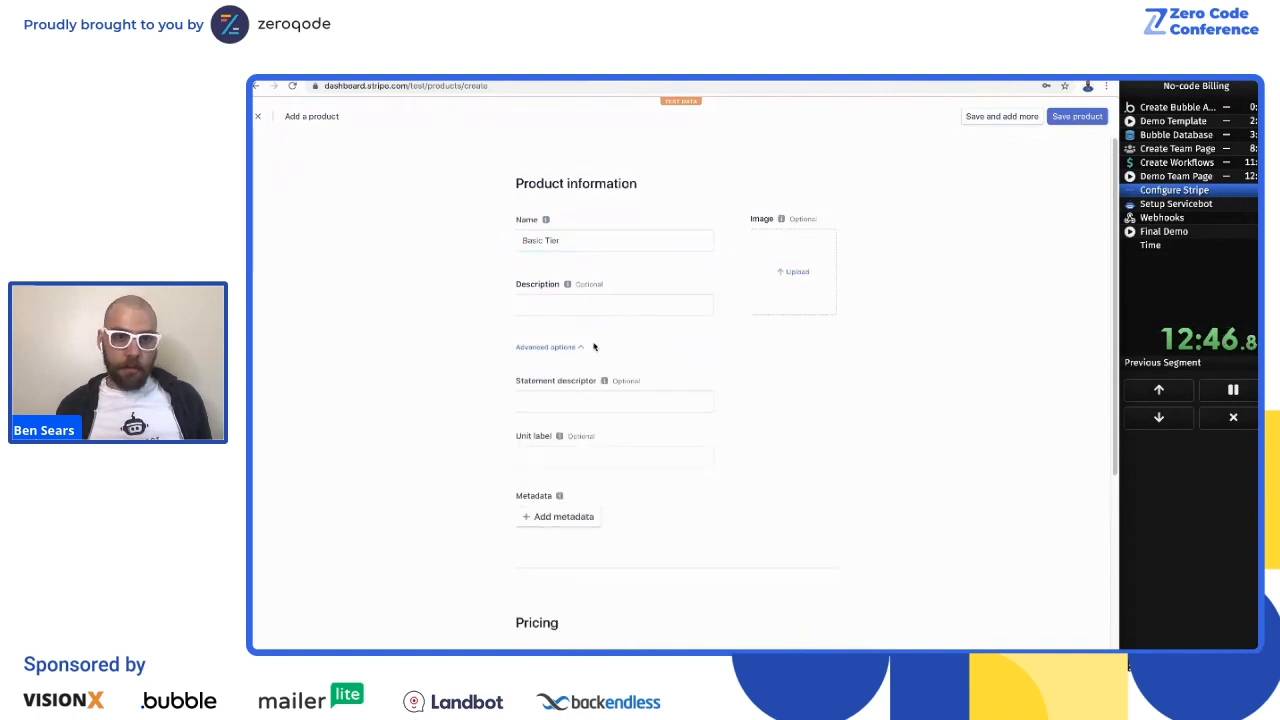
left_click(552, 514)
scroll(550, 500, "down", 2)
left_click(549, 406)
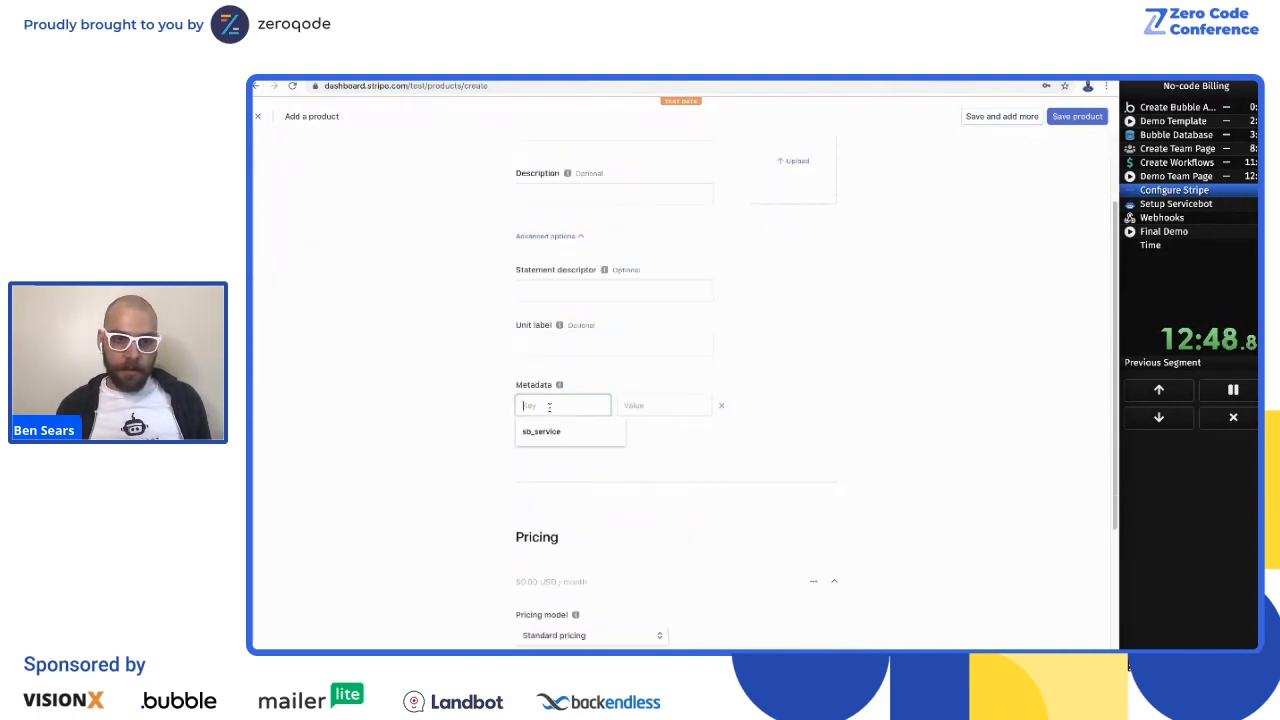
left_click(552, 432)
left_click(632, 405)
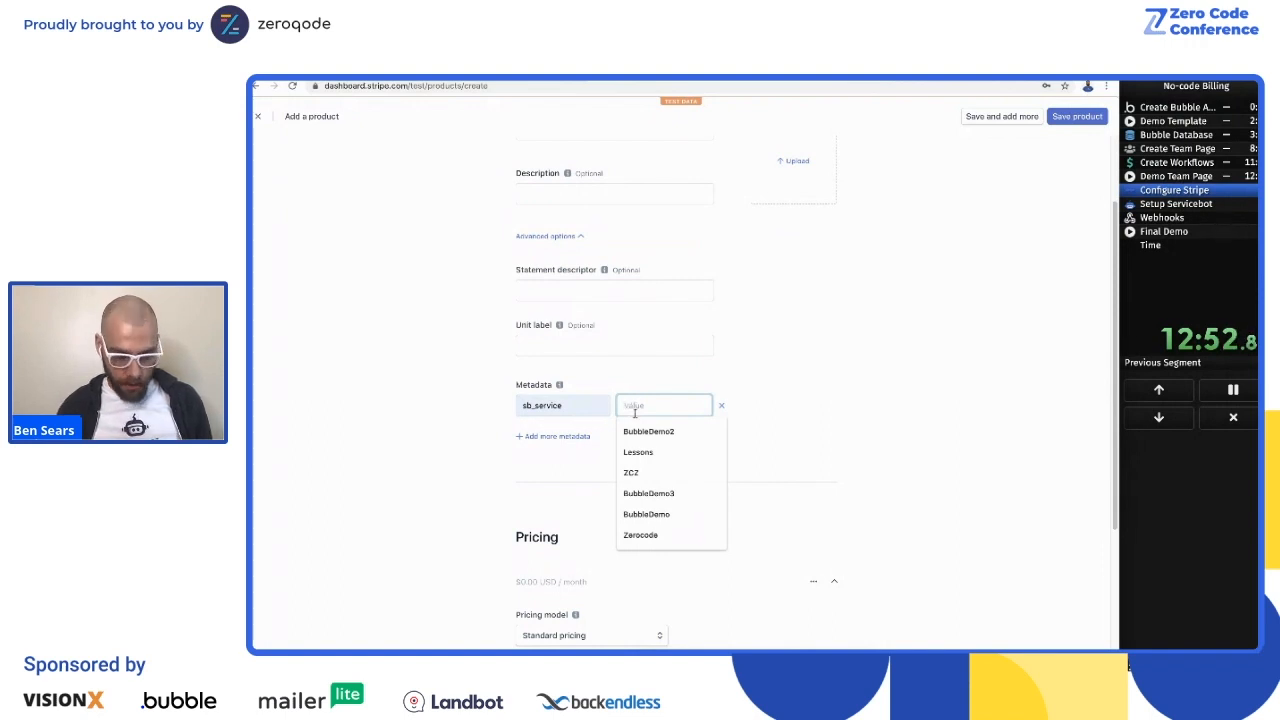
type("Zerocode")
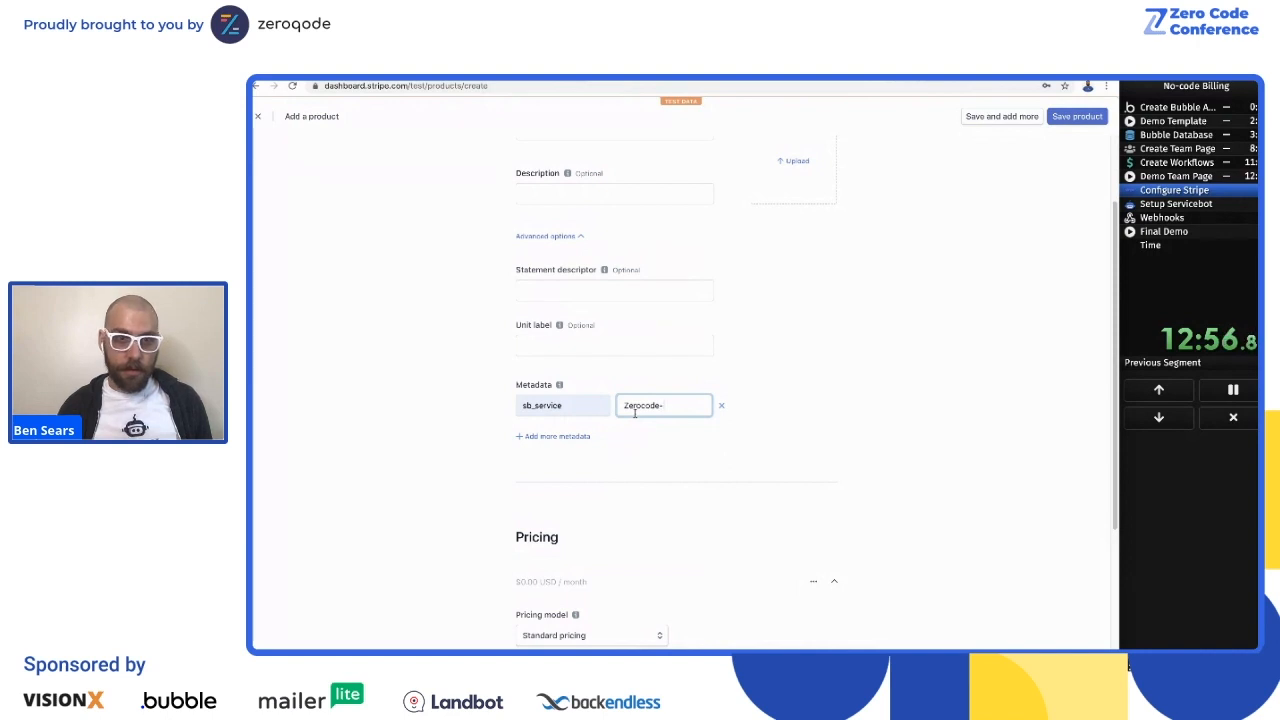
type("-")
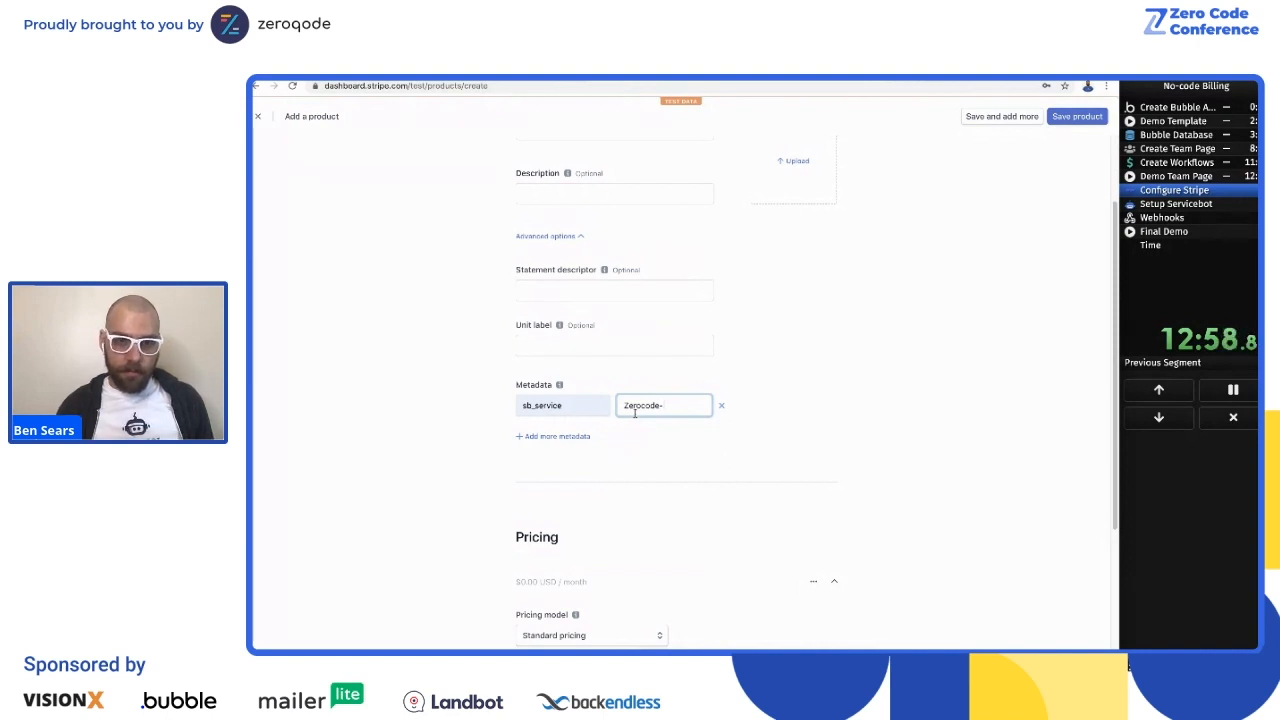
type("Product")
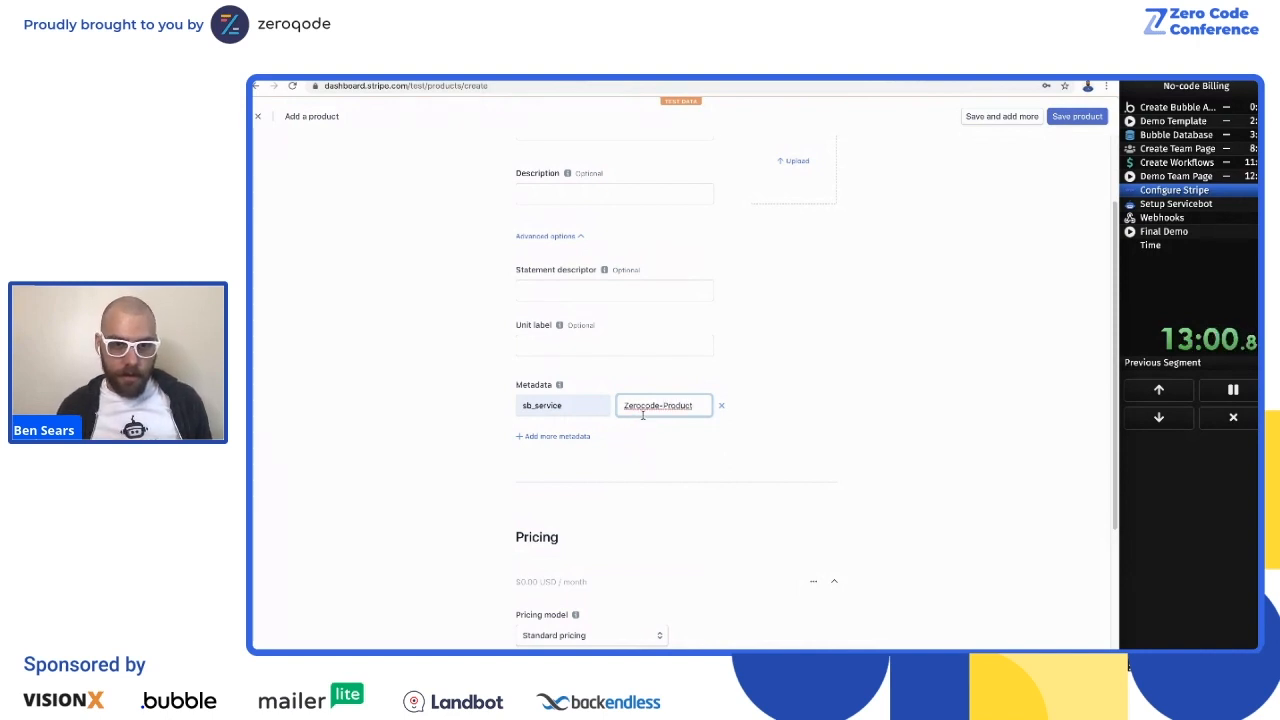
Step: Add a second metadata entry, sb_tier, with the value Basic
left_click(552, 436)
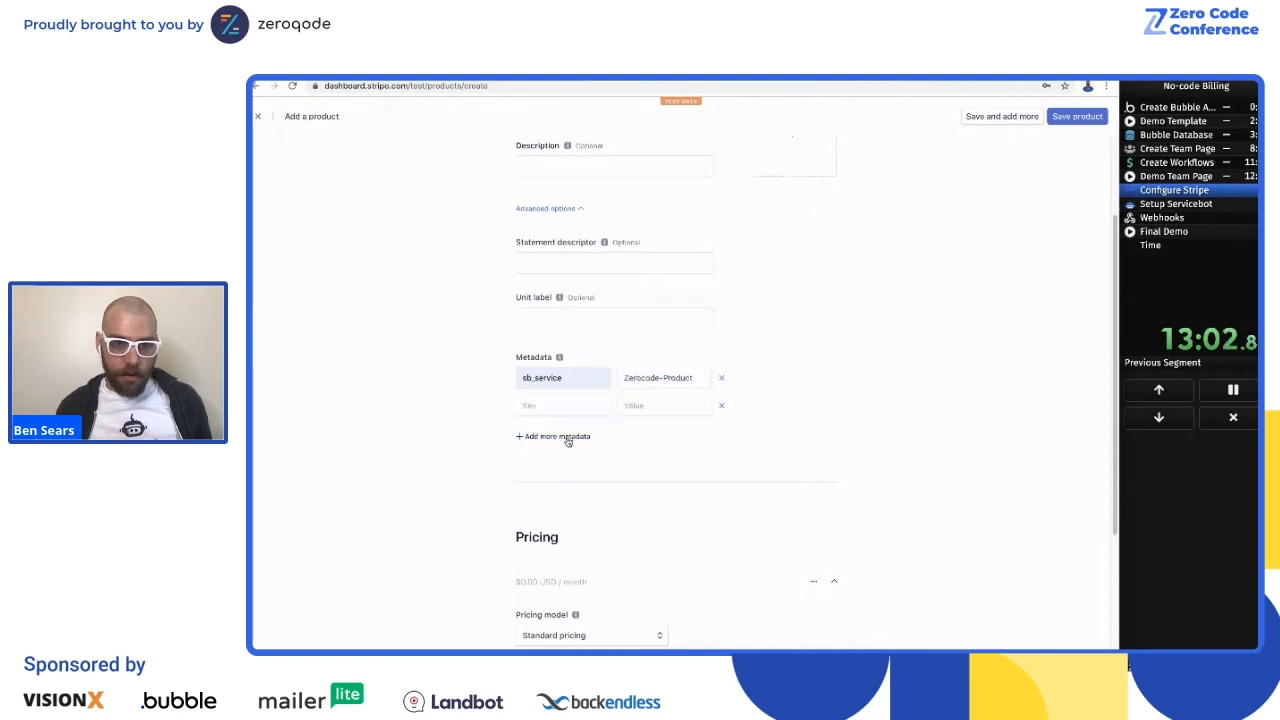
left_click(560, 412)
left_click(552, 432)
left_click(665, 405)
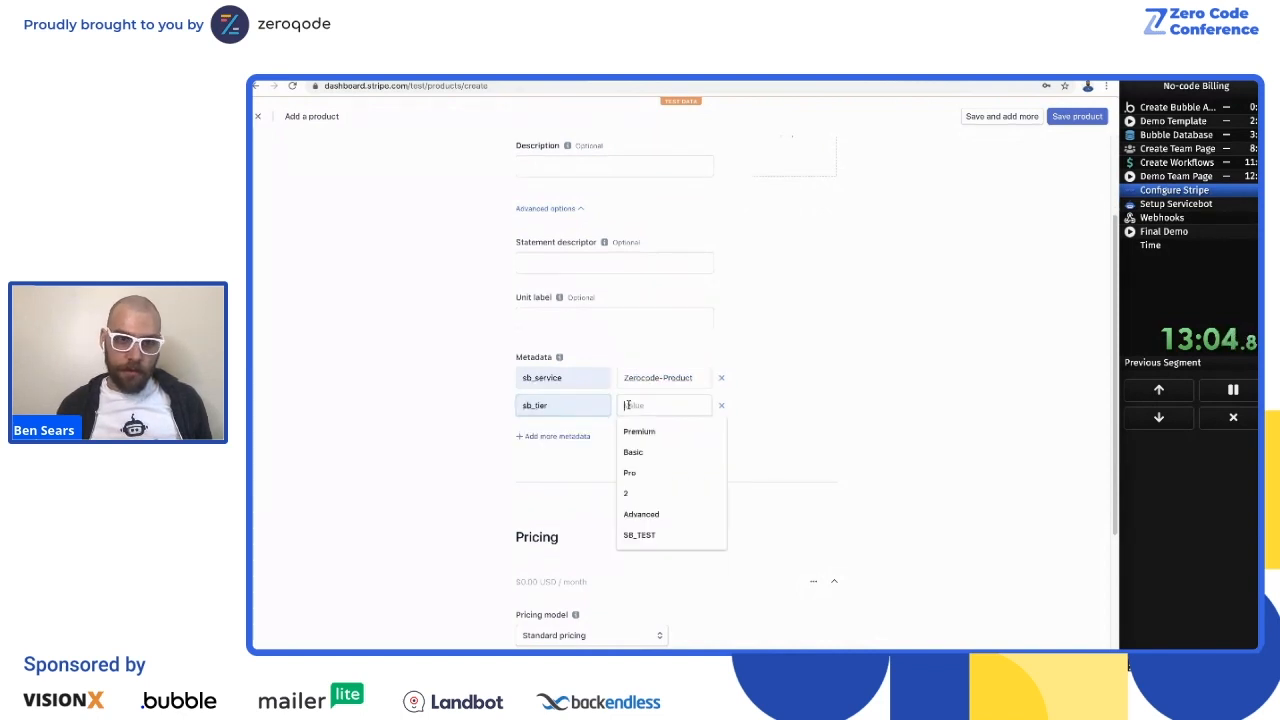
left_click(658, 460)
Step: Add a third metadata entry, sb_quantity_enabled, with the value true
scroll(770, 308, "up", 2)
scroll(637, 470, "down", 2)
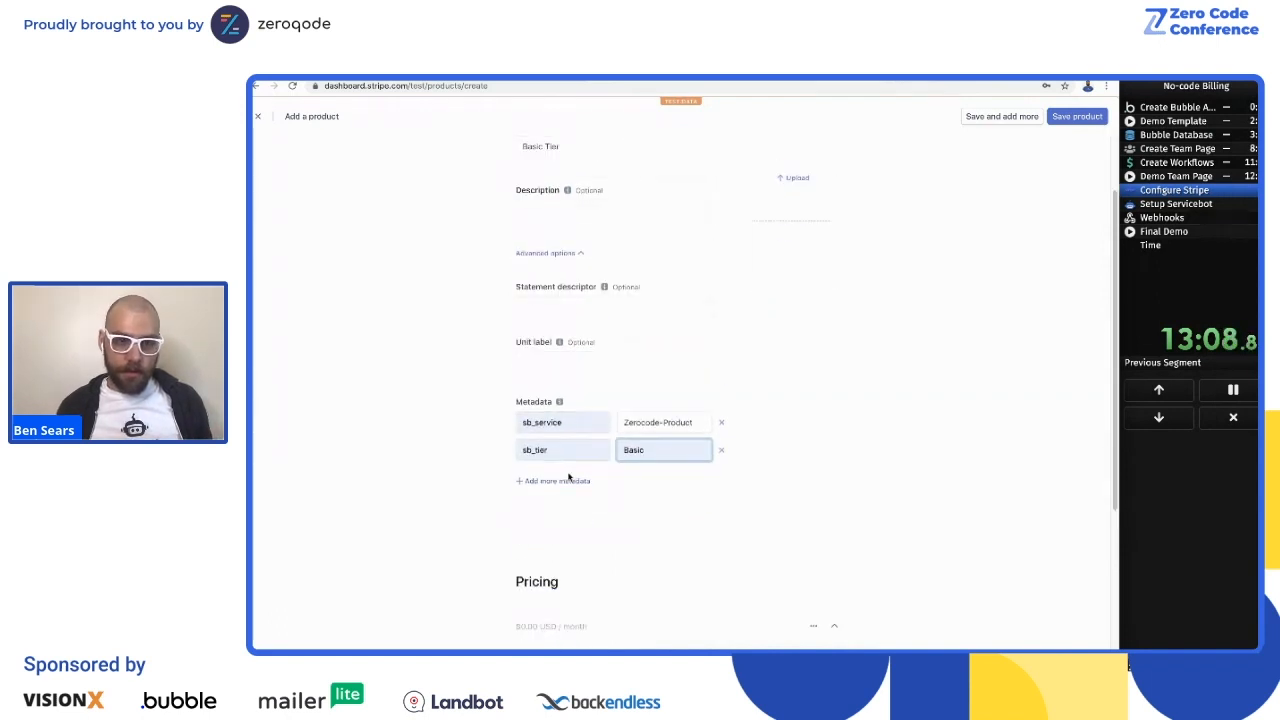
scroll(620, 420, "down", 2)
left_click(551, 414)
left_click(542, 380)
left_click(558, 407)
left_click(655, 390)
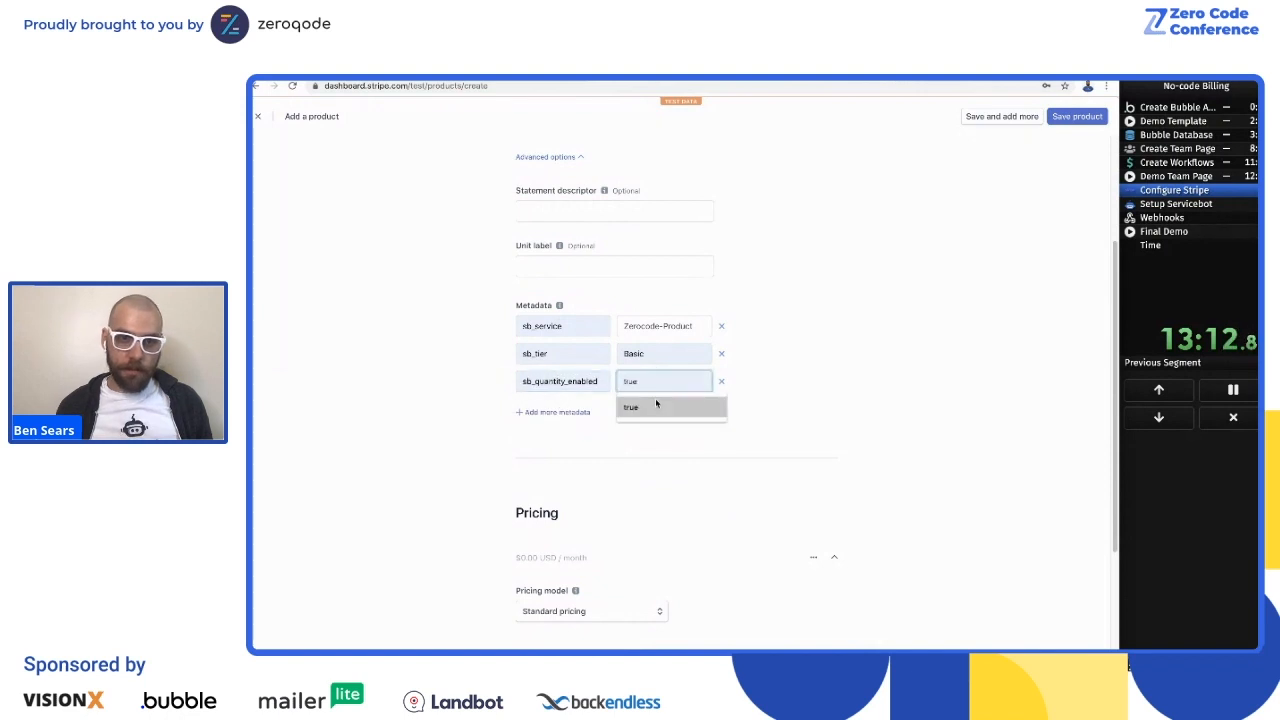
left_click(656, 403)
left_click(887, 377)
Step: Set the Basic Tier product's recurring monthly price to 5.00 USD
scroll(812, 338, "down", 5)
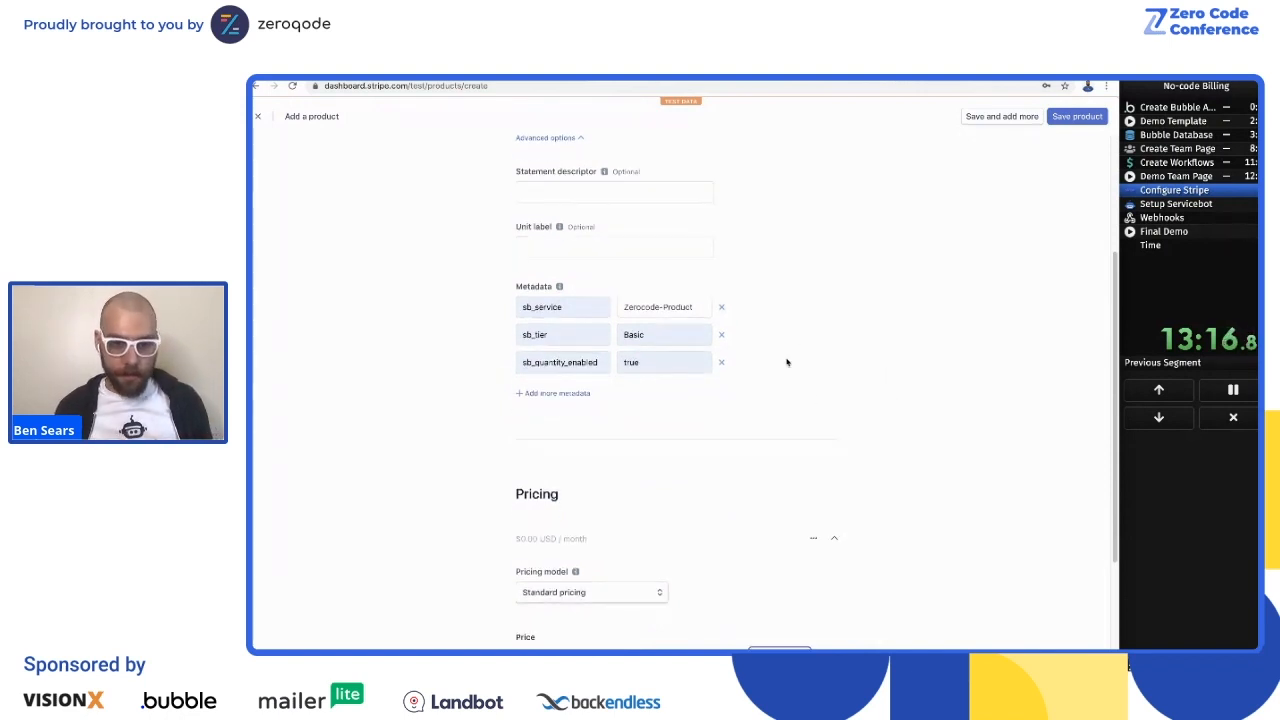
left_click(581, 436)
left_click(568, 487)
left_click(945, 508)
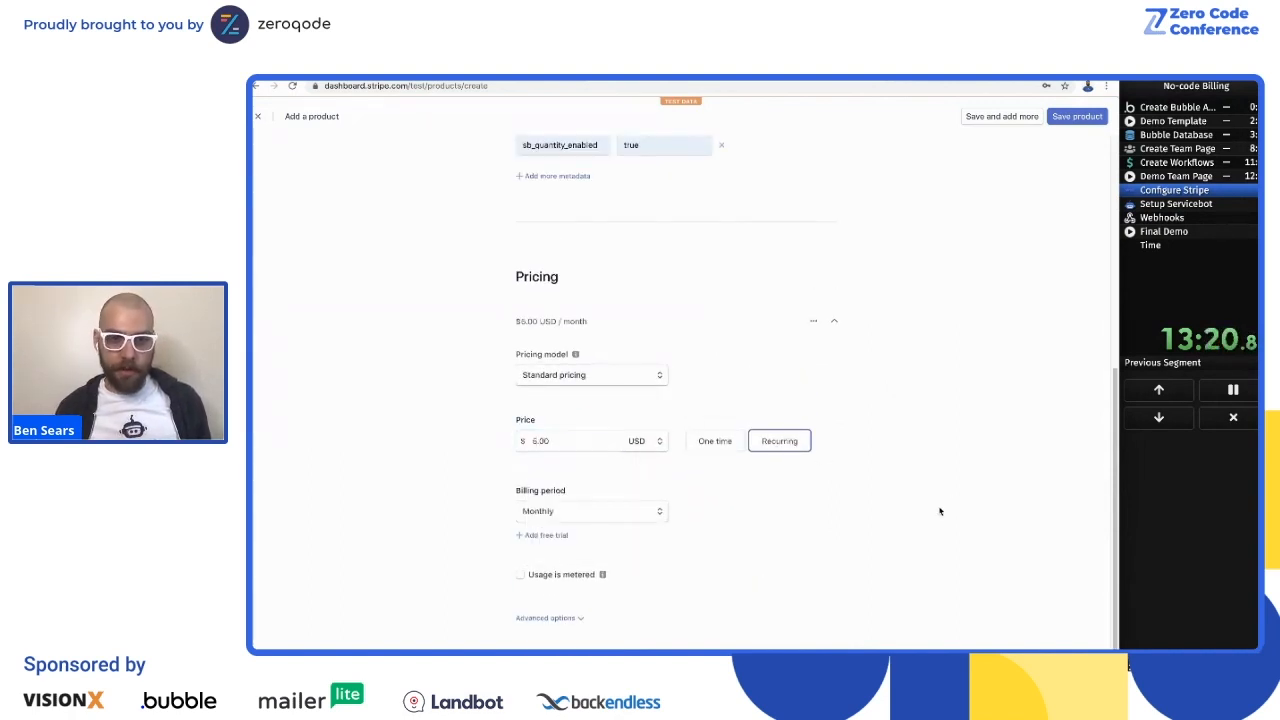
Step: Set the unit label to user, then save the product and continue with adding another one
scroll(576, 270, "up", 5)
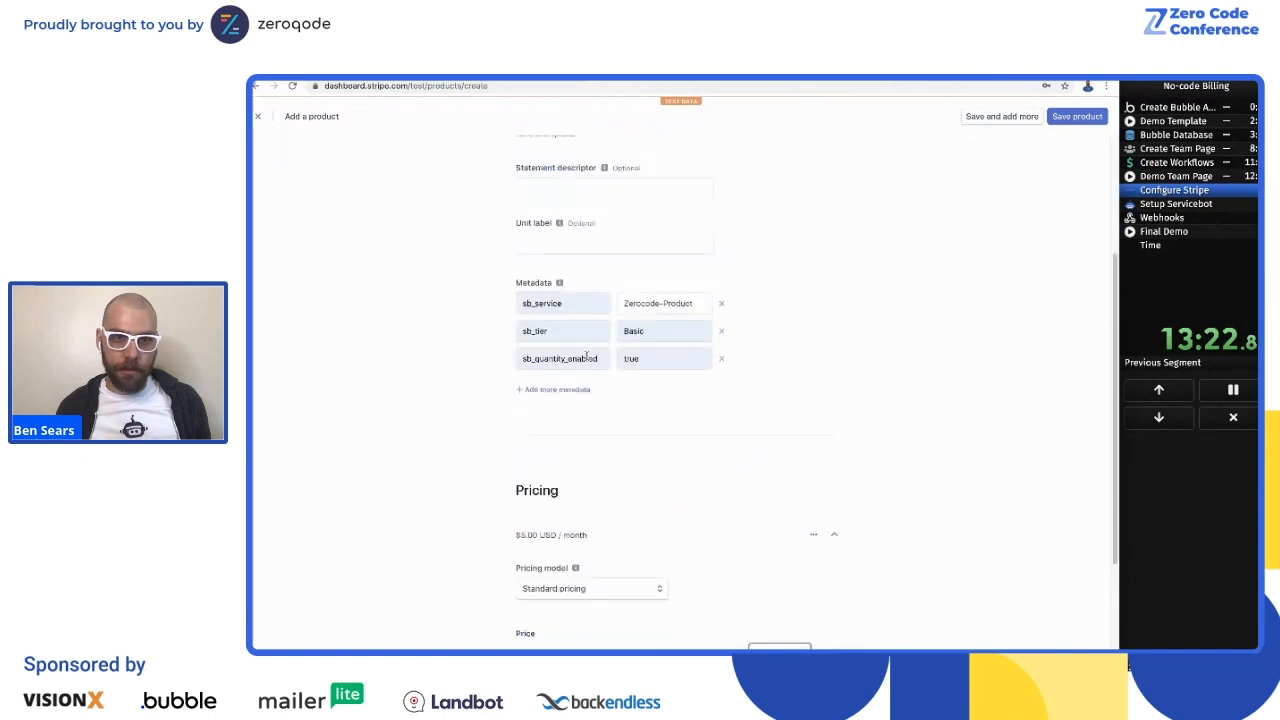
left_click(562, 300)
type("user")
left_click(393, 305)
scroll(385, 332, "down", 6)
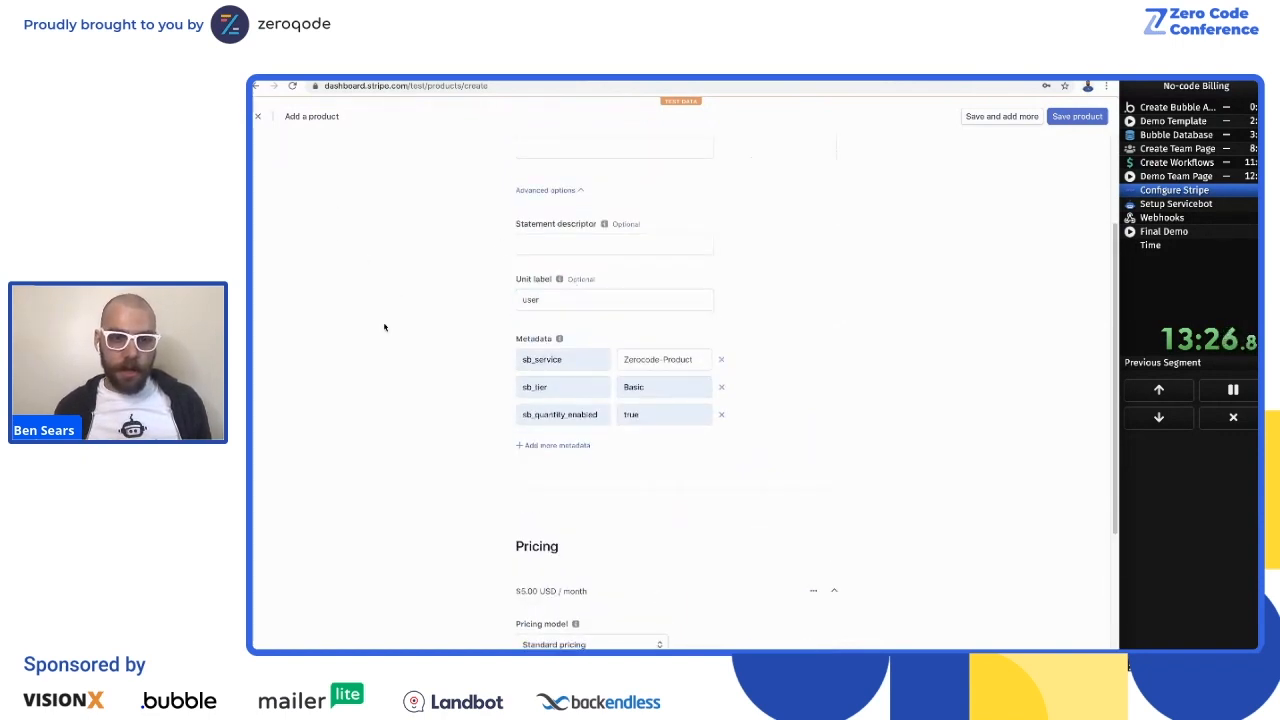
scroll(860, 332, "up", 4)
scroll(877, 326, "up", 2)
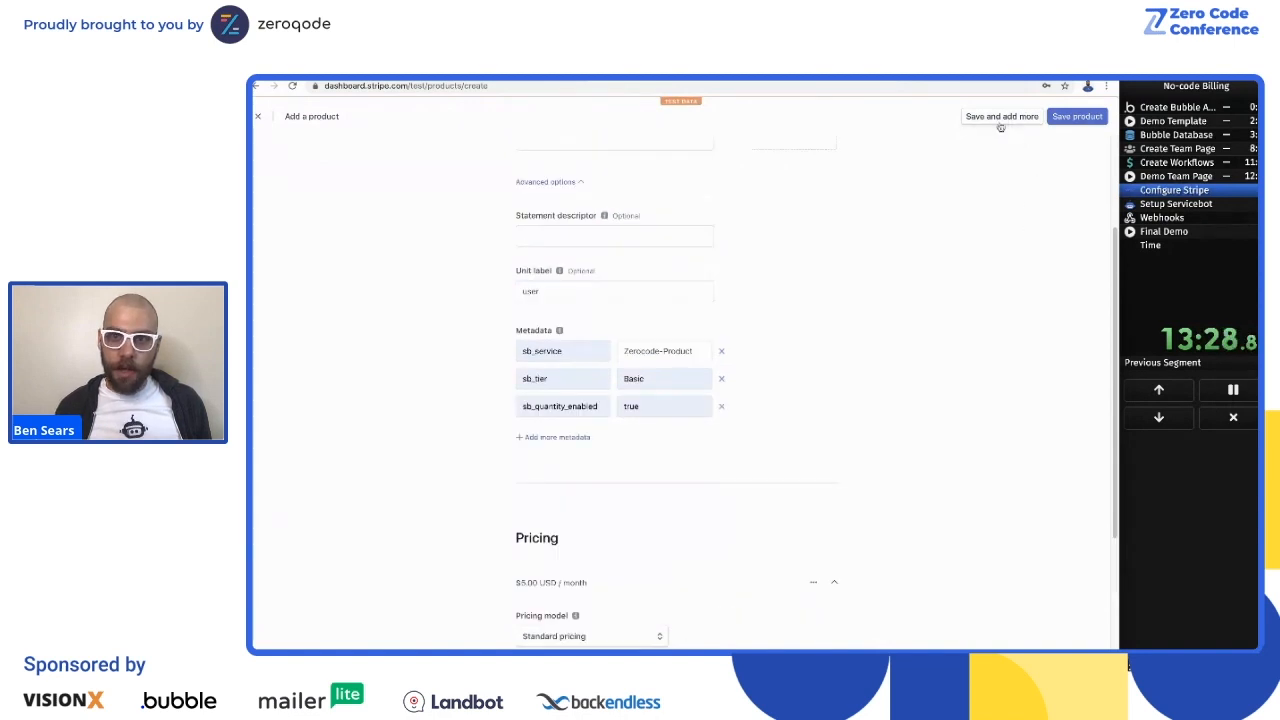
scroll(941, 214, "up", 3)
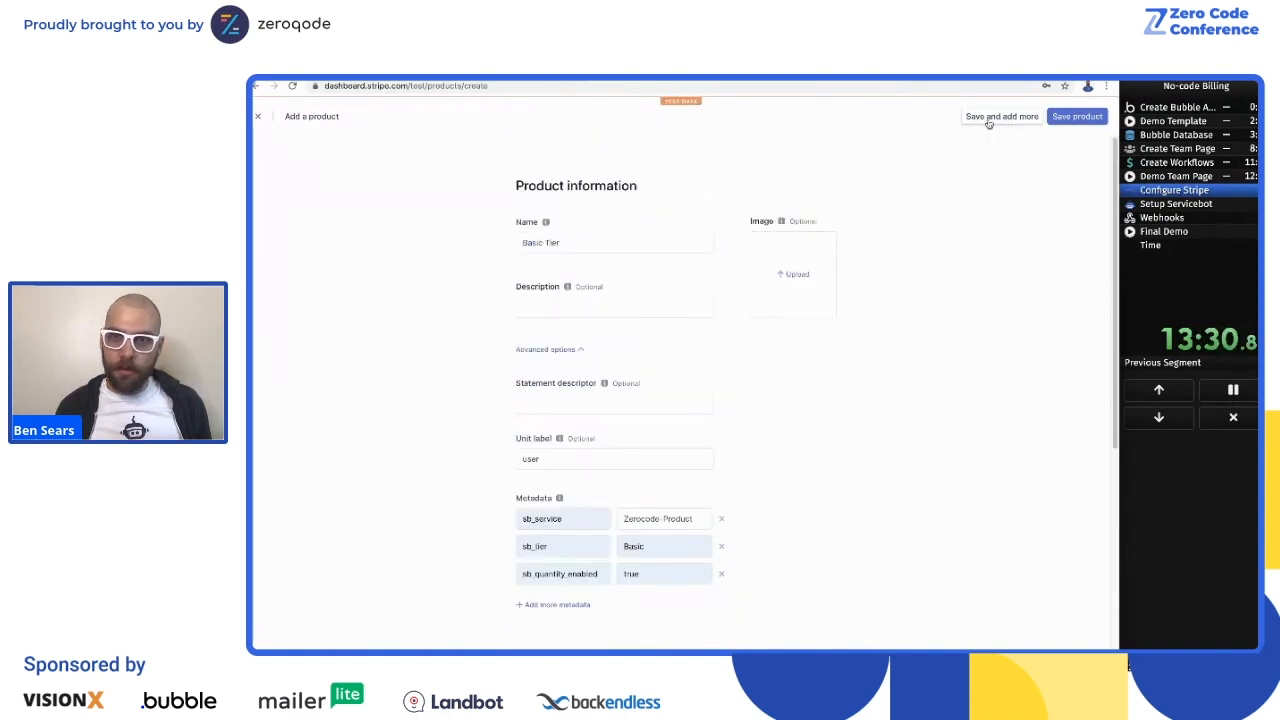
Step: Name the new product Premium Tier and set its unit label to user in the advanced options
left_click(530, 241)
type("Premi")
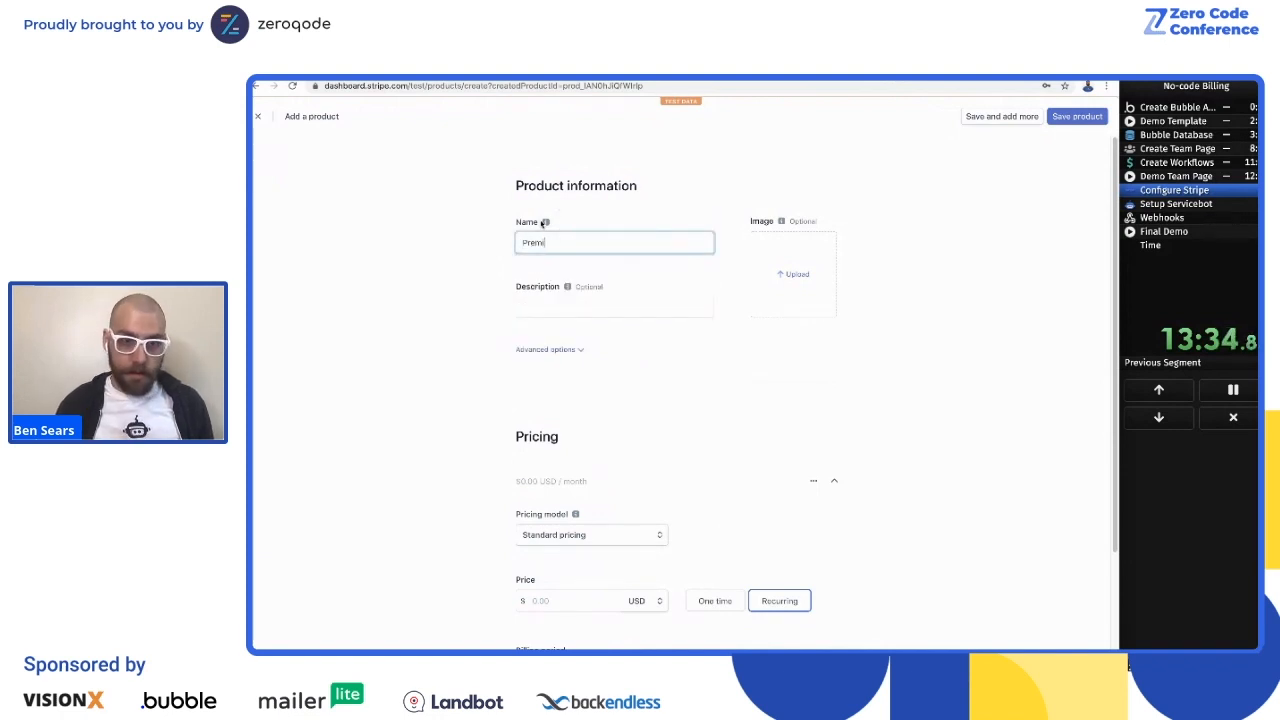
left_click(537, 352)
left_click(542, 450)
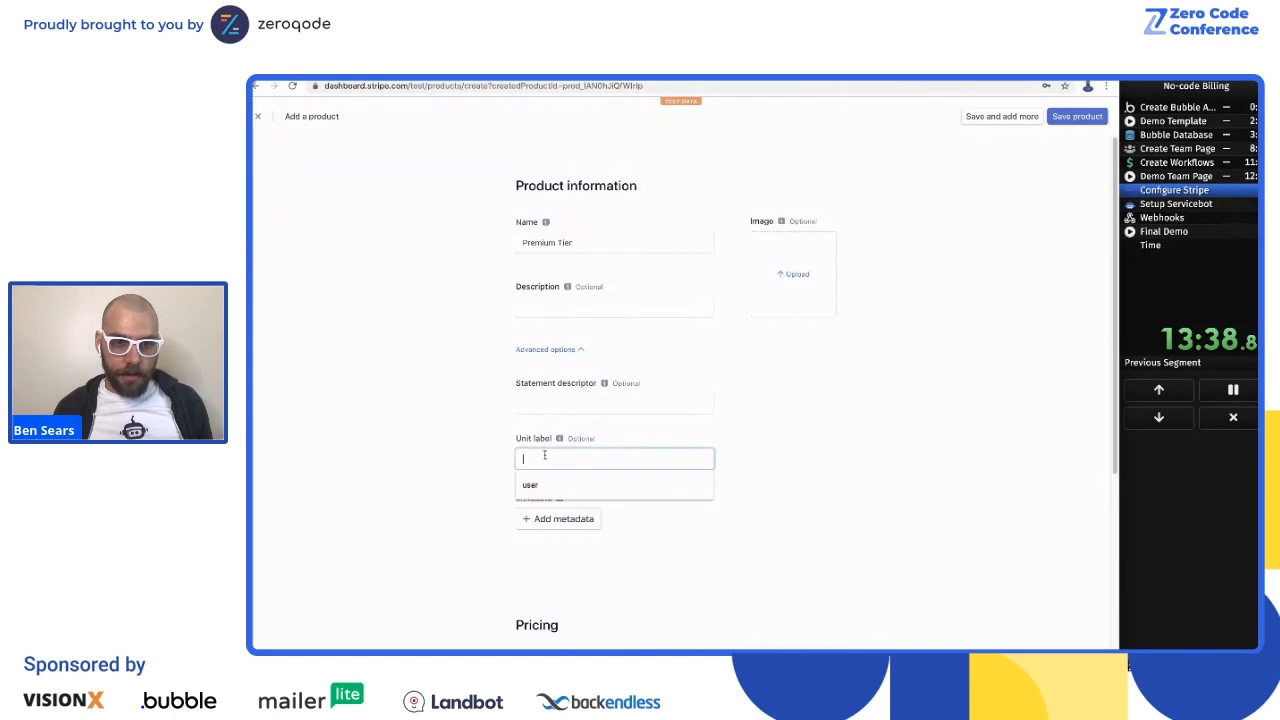
left_click(545, 487)
Step: Add the metadata entry sb_service with the value Zerocode-Product to the Premium Tier product
left_click(549, 528)
left_click(550, 543)
left_click(629, 522)
type("Zerocode-Product")
left_click(864, 542)
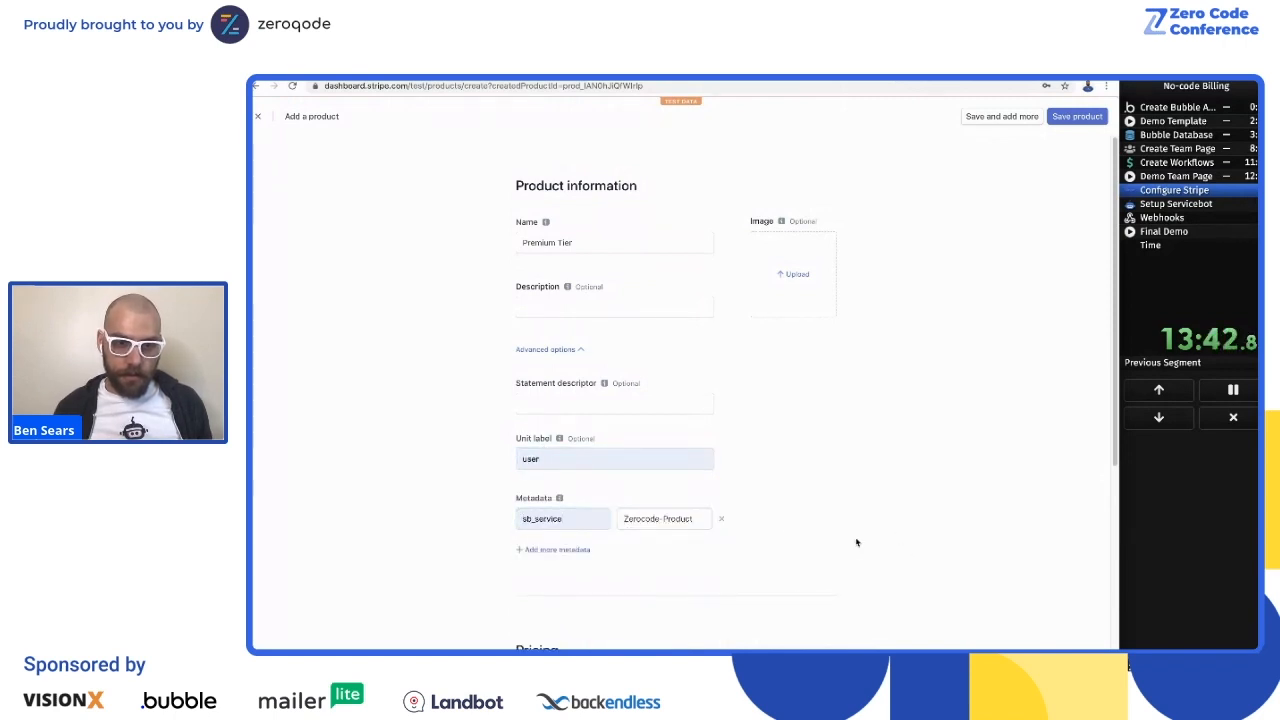
Step: Add a second metadata entry, sb_tier, with the value Premium
scroll(790, 531, "down", 1)
left_click(586, 531)
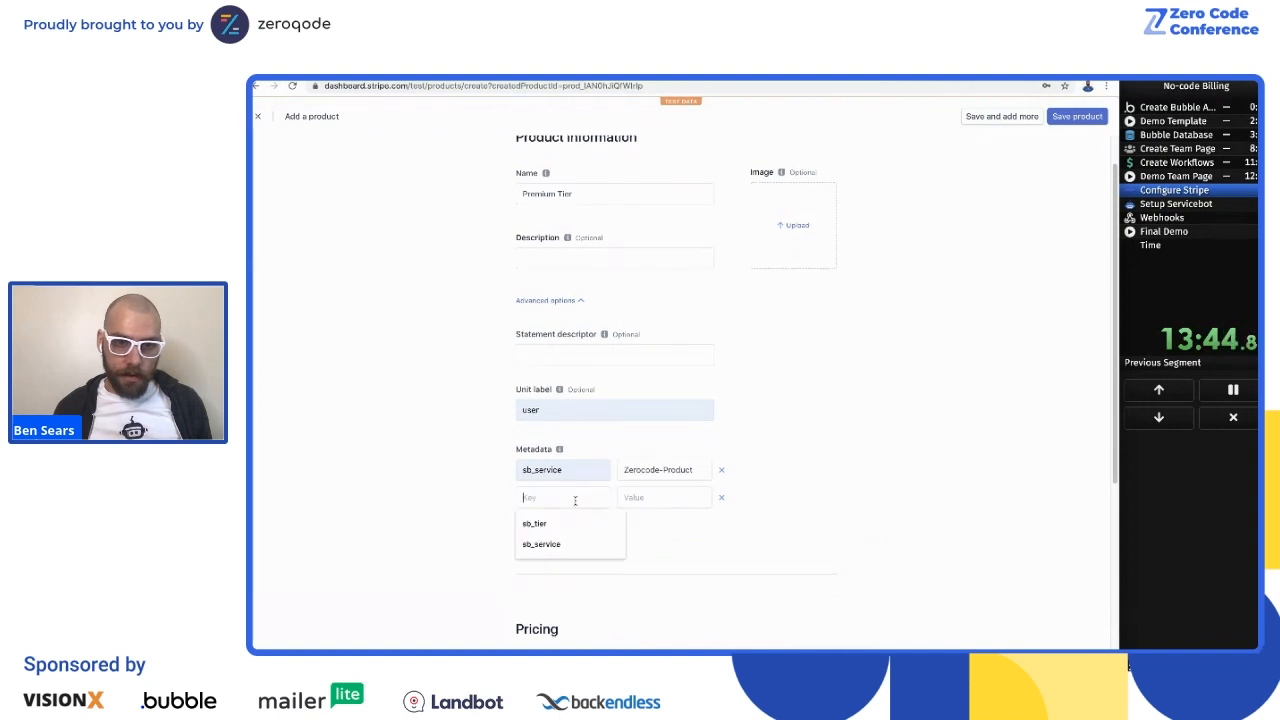
left_click(574, 503)
left_click(571, 523)
left_click(651, 497)
left_click(649, 540)
Step: Add the metadata entry sb_quantity_enabled with the value true to the Premium Tier product
left_click(468, 503)
left_click(552, 528)
left_click(560, 497)
left_click(562, 522)
left_click(629, 497)
left_click(634, 523)
left_click(717, 580)
Step: Set the Premium Tier's recurring monthly price to 10.00 USD and save the product
scroll(667, 456, "down", 3)
left_click(559, 503)
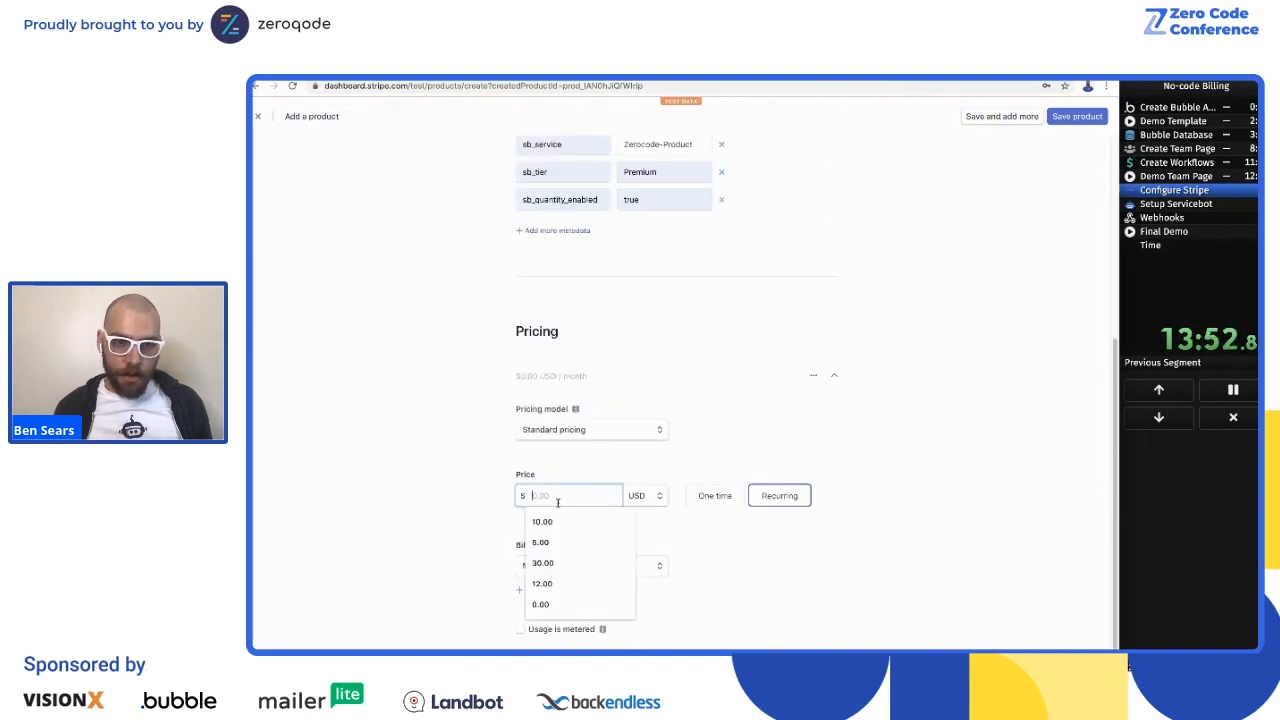
type("10")
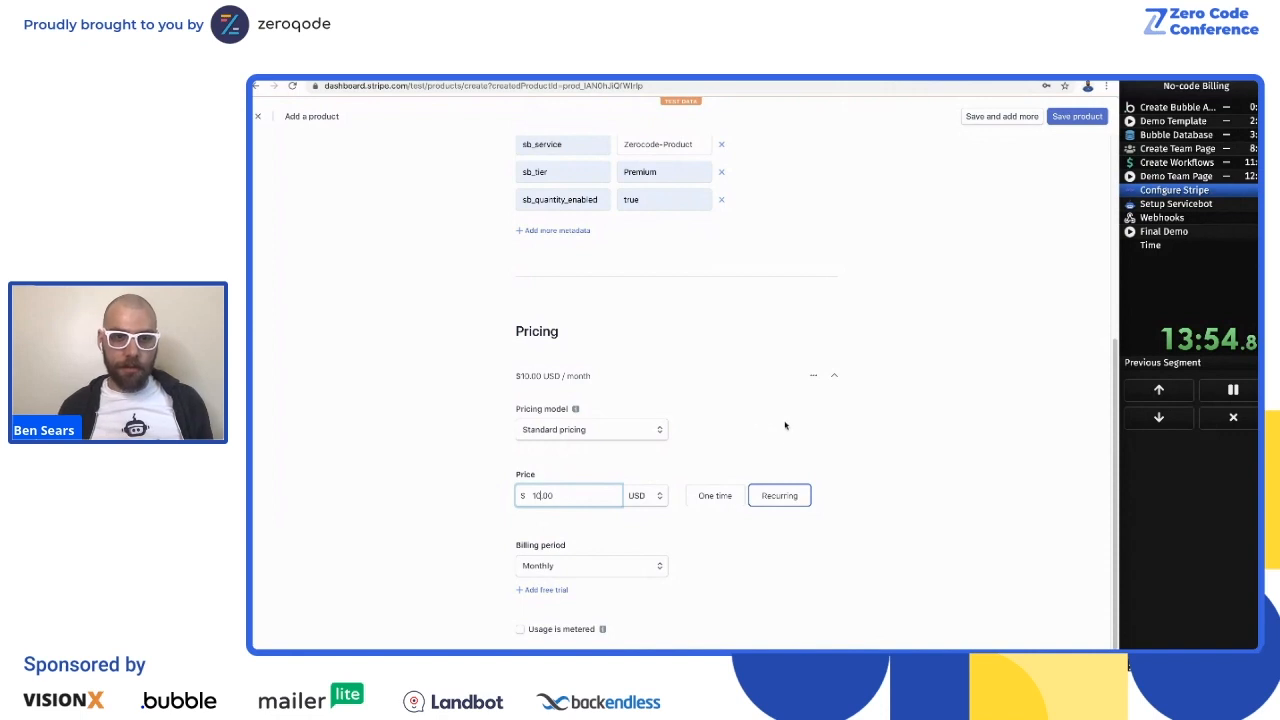
left_click(945, 431)
scroll(843, 400, "down", 1)
scroll(843, 400, "down", 1)
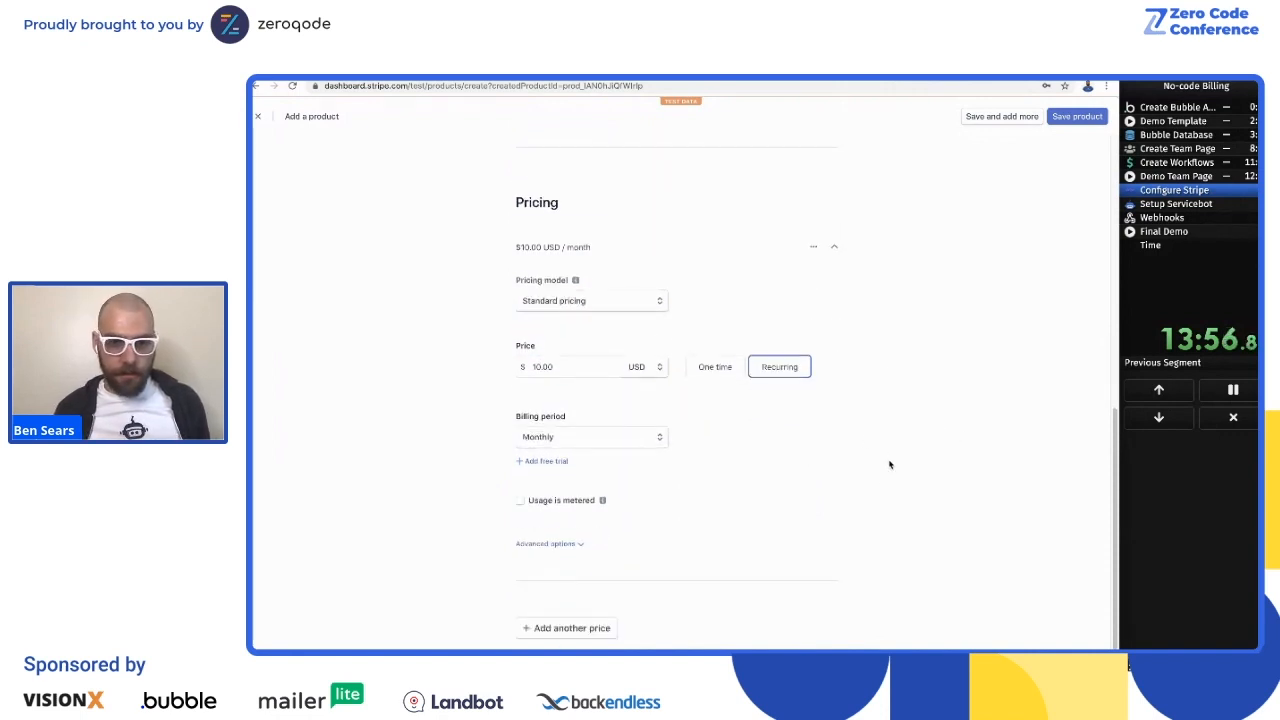
scroll(791, 506, "up", 5)
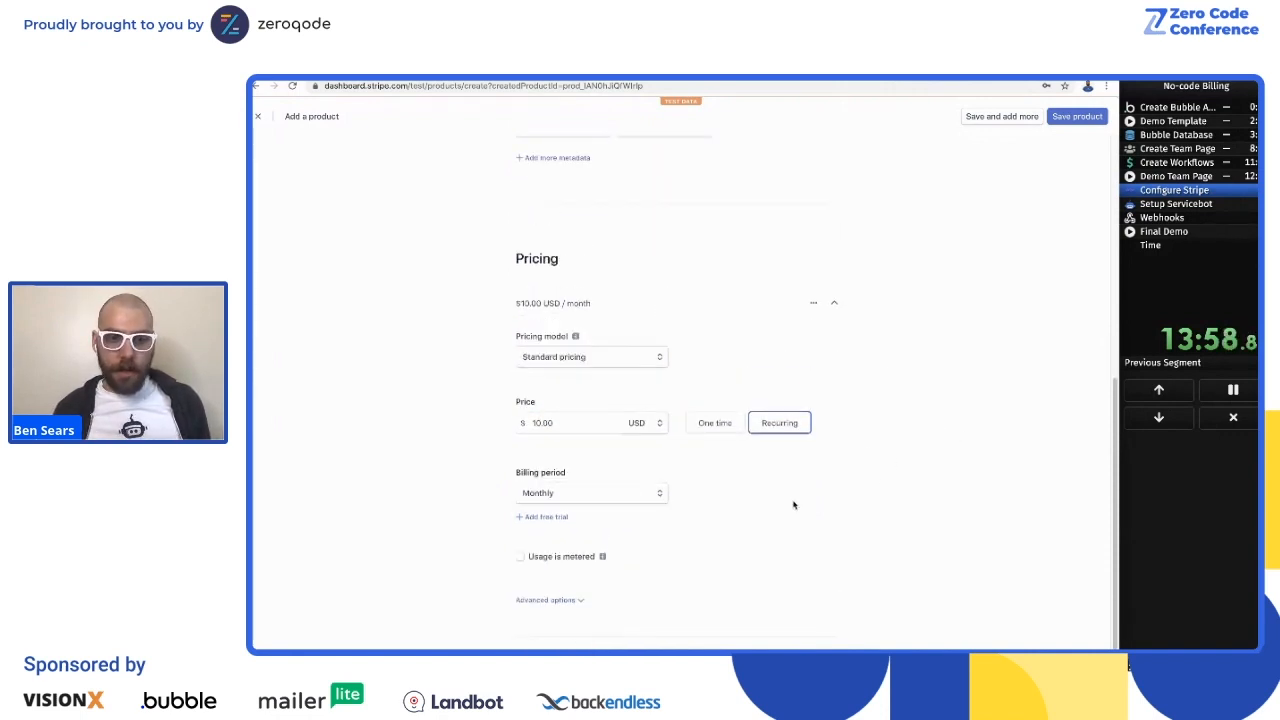
scroll(790, 420, "up", 1)
scroll(780, 412, "down", 5)
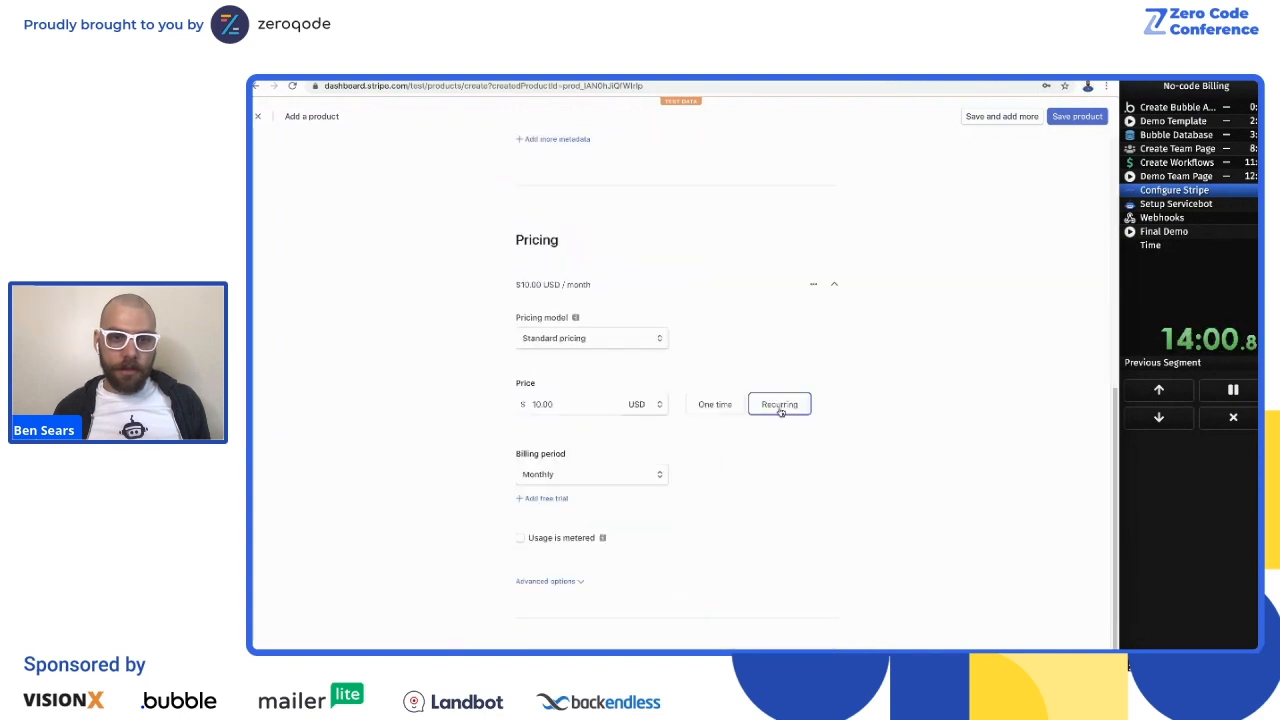
scroll(784, 420, "up", 6)
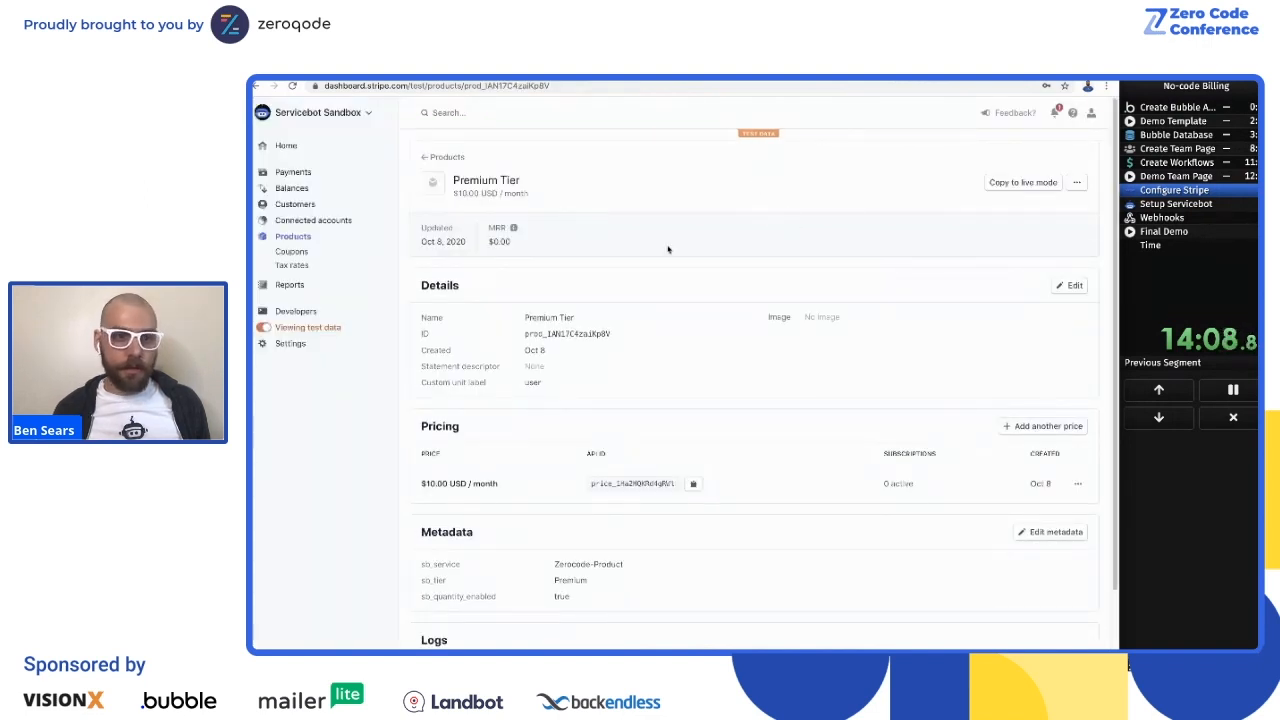
Step: Advance the run timer to the Setup Servicebot segment and switch to the Servicebot dashboard
left_click(1186, 196)
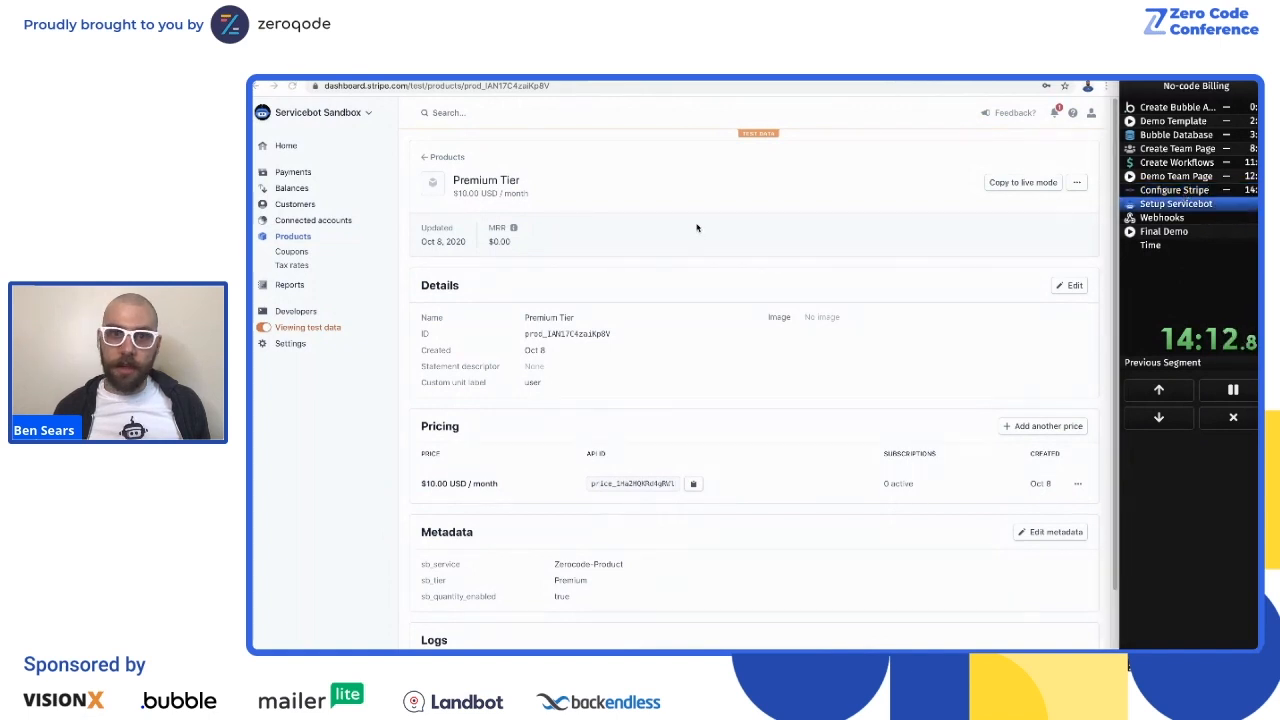
left_click(680, 79)
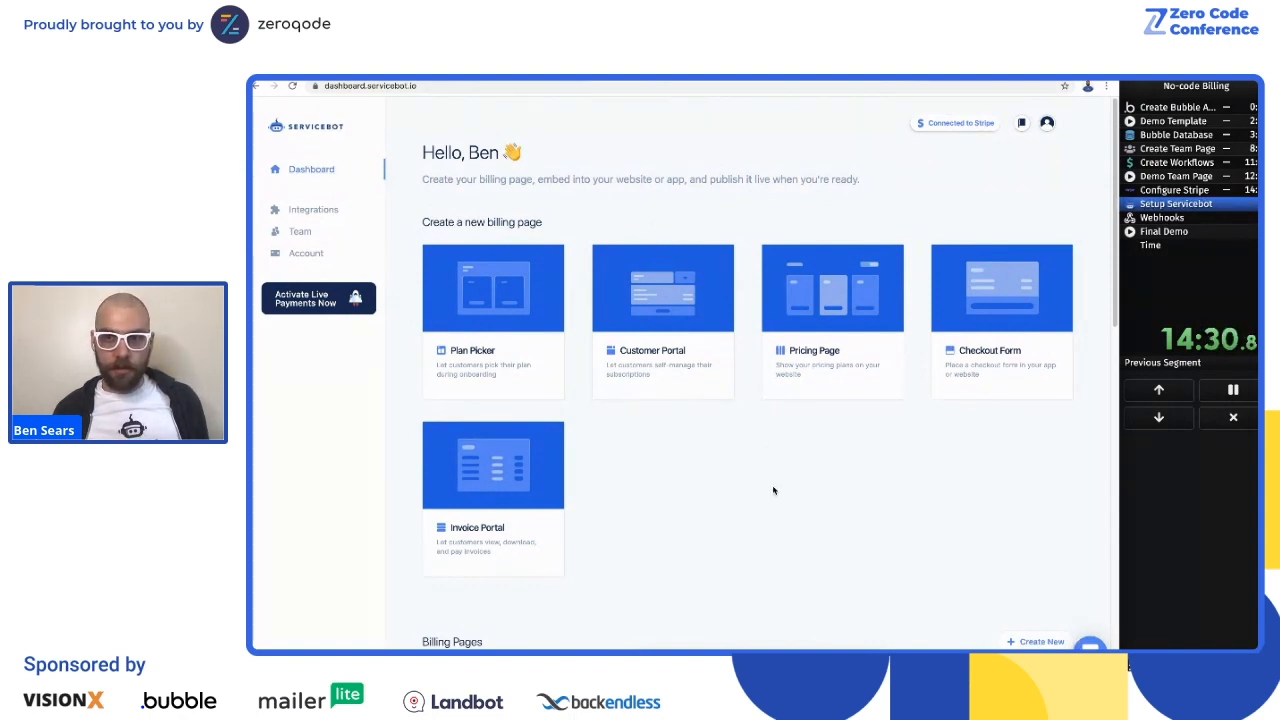
Step: Create a new Plan Picker billing page and select Zerocode-Product as its Stripe service
left_click(496, 315)
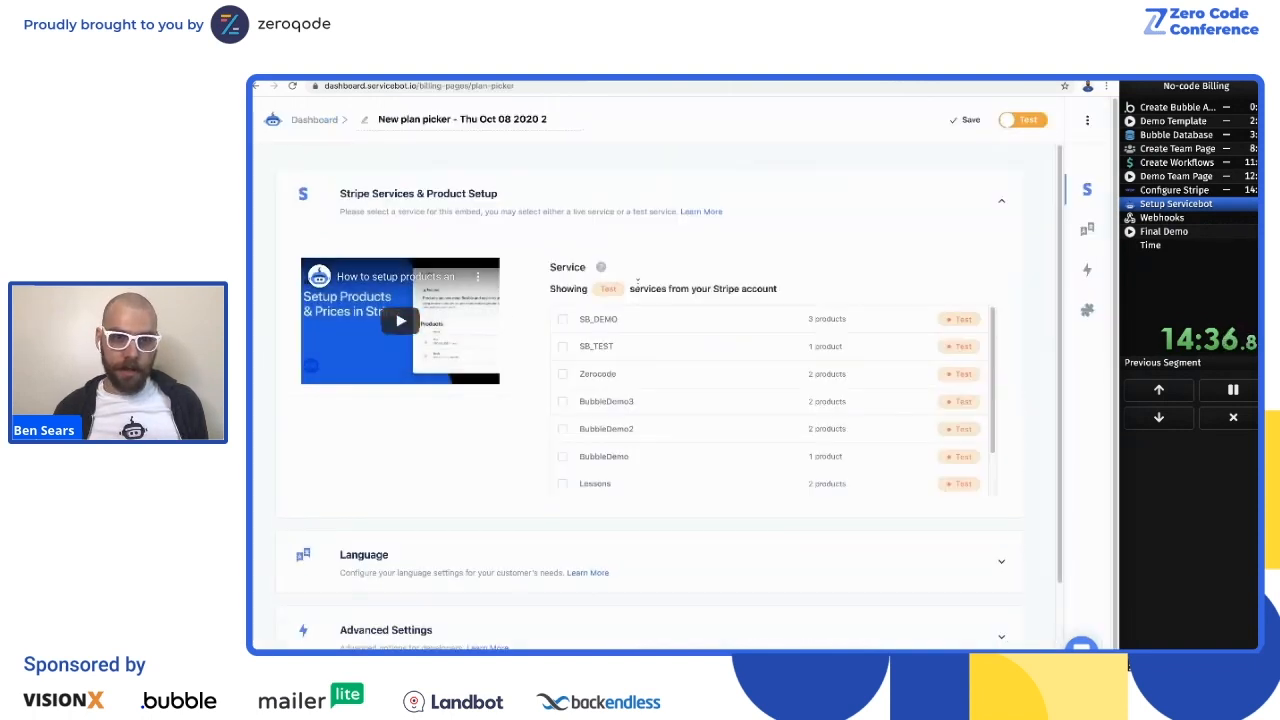
scroll(625, 430, "down", 1)
left_click(563, 392)
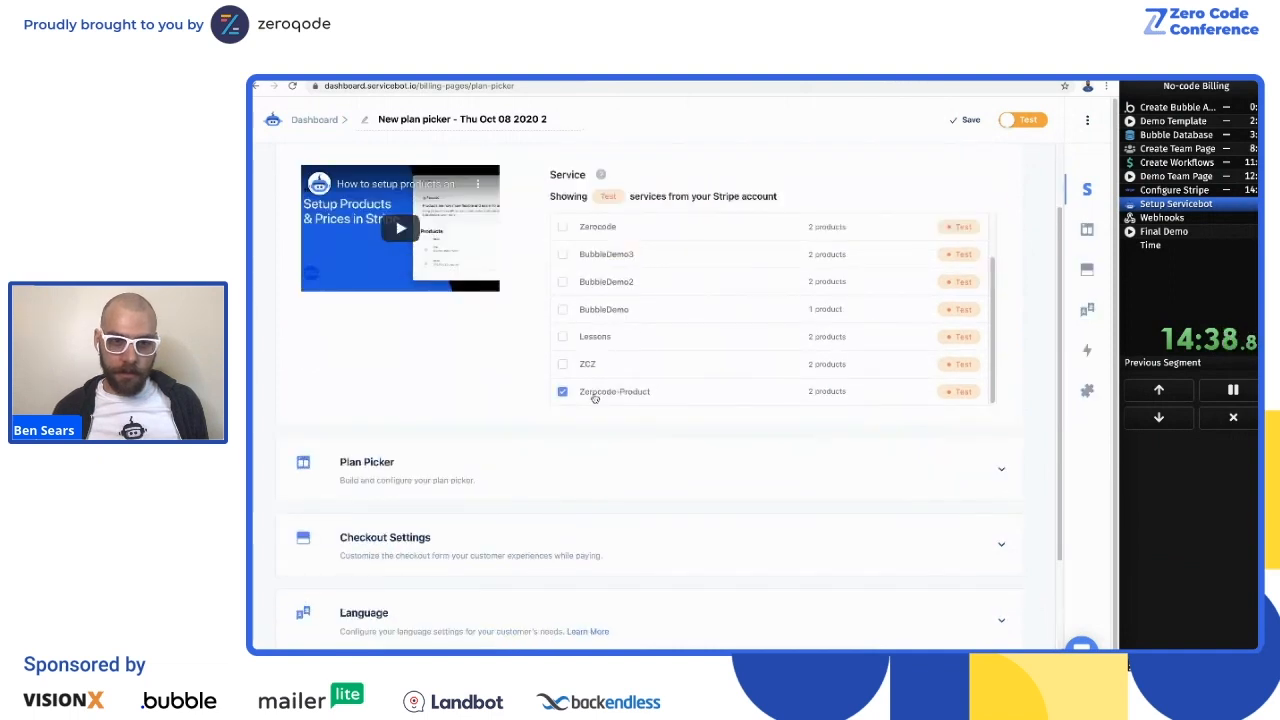
Step: Expand the Plan Picker settings and enable showing the subscription for users with an existing subscription
scroll(406, 374, "down", 1)
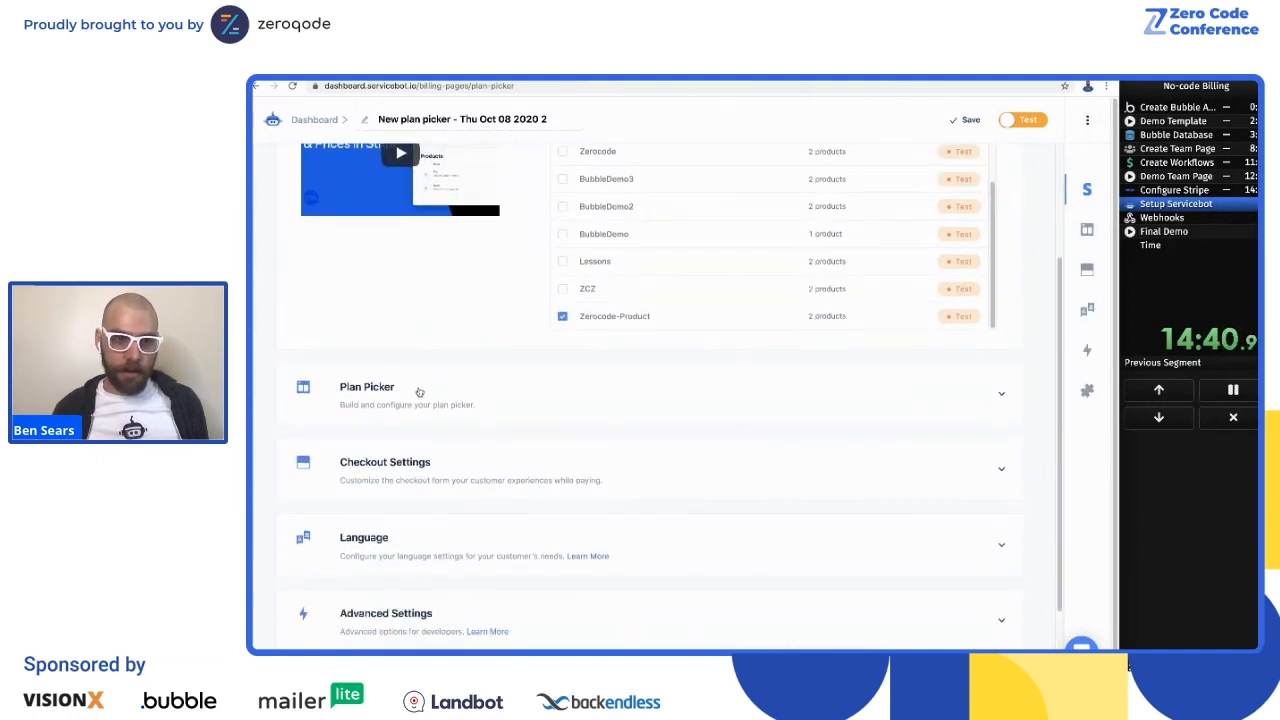
left_click(419, 391)
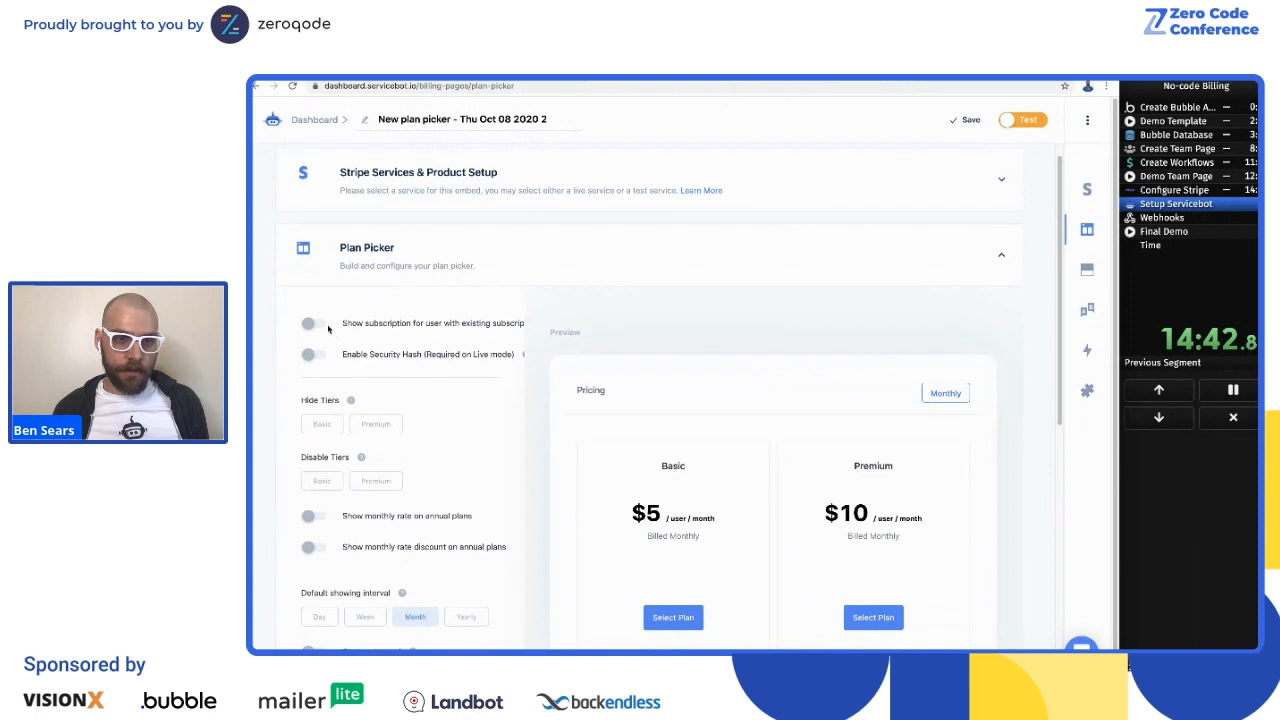
left_click(307, 325)
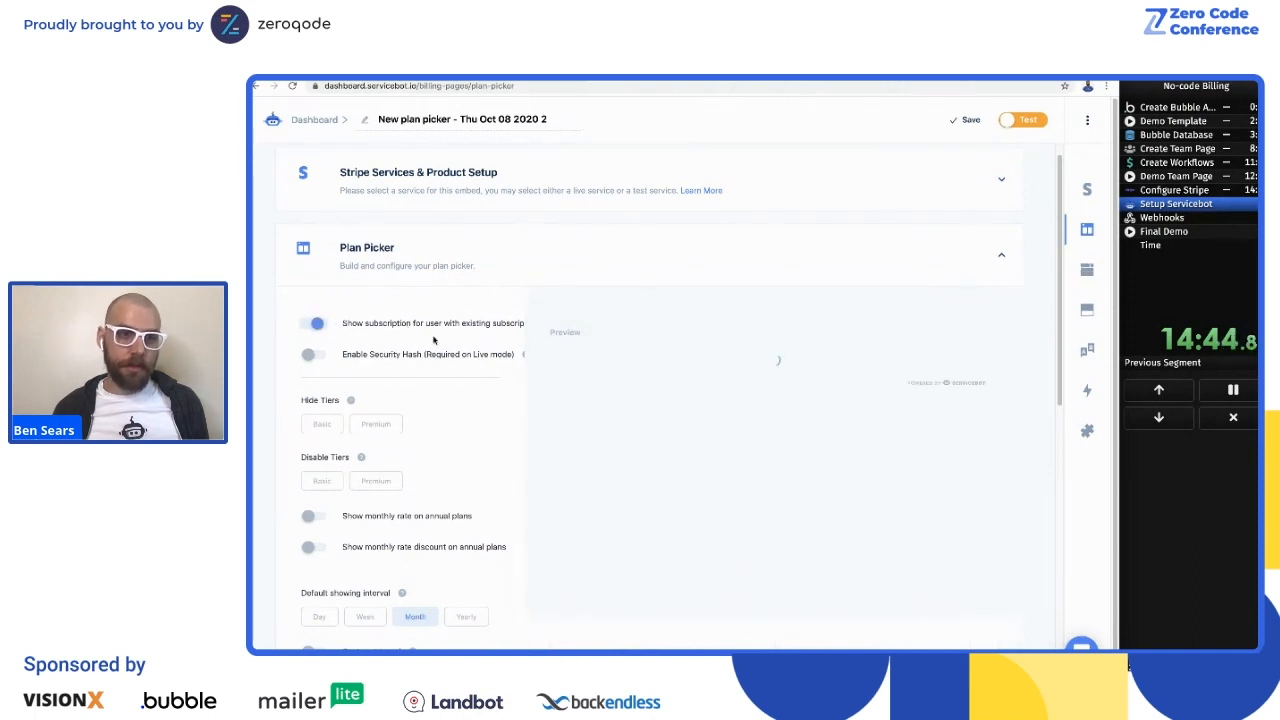
Step: Expand the Portal settings and enable letting customers update the quantity
scroll(438, 318, "down", 2)
scroll(440, 345, "down", 3)
left_click(422, 461)
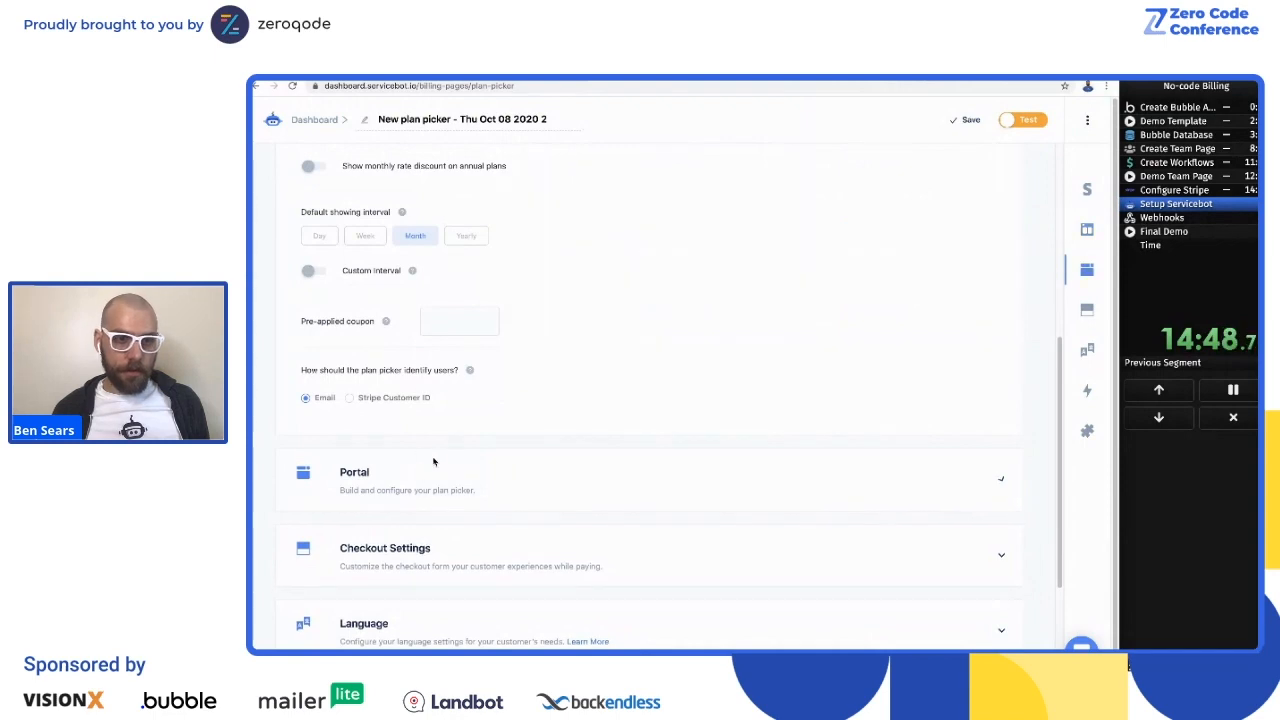
scroll(471, 314, "down", 2)
scroll(484, 380, "down", 2)
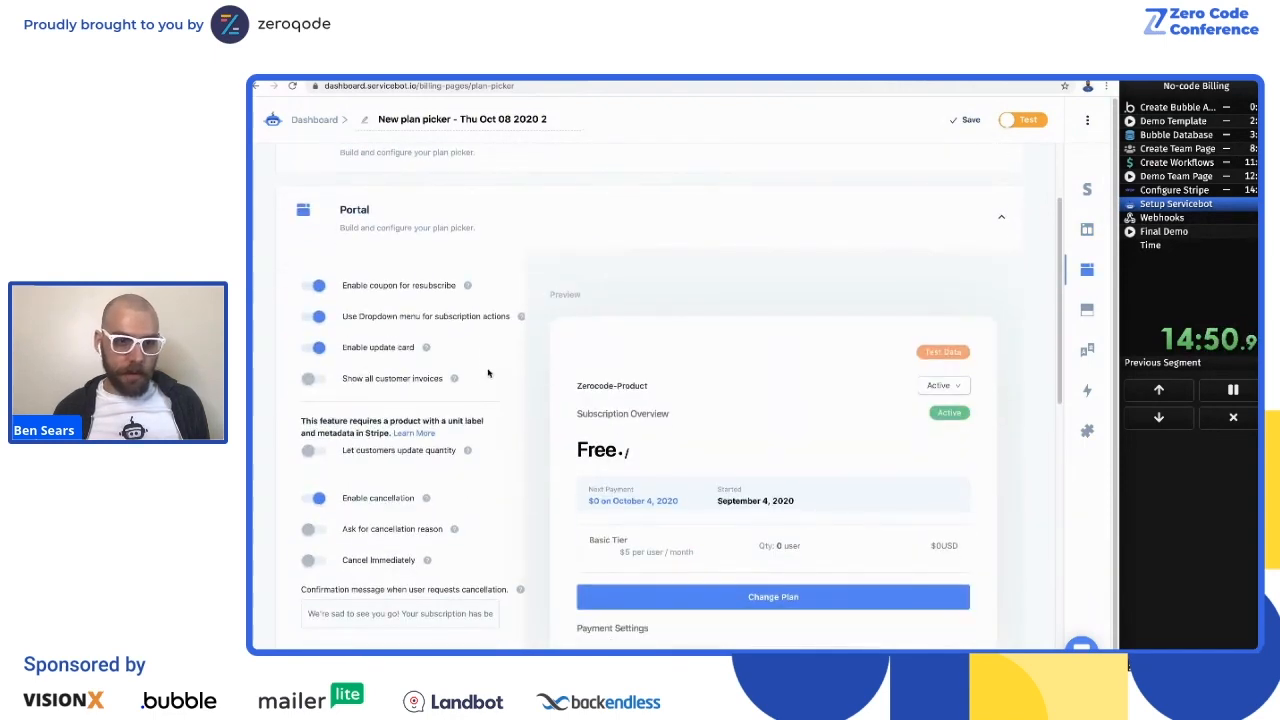
scroll(316, 392, "down", 2)
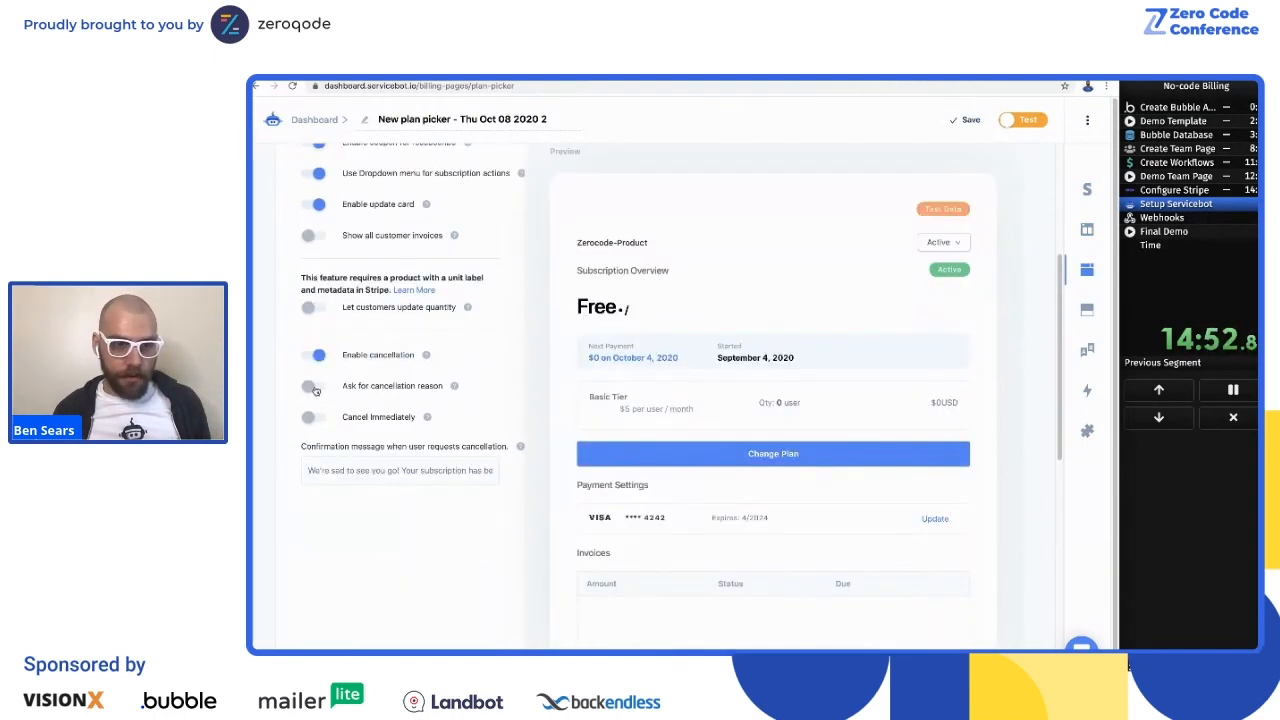
scroll(347, 384, "up", 2)
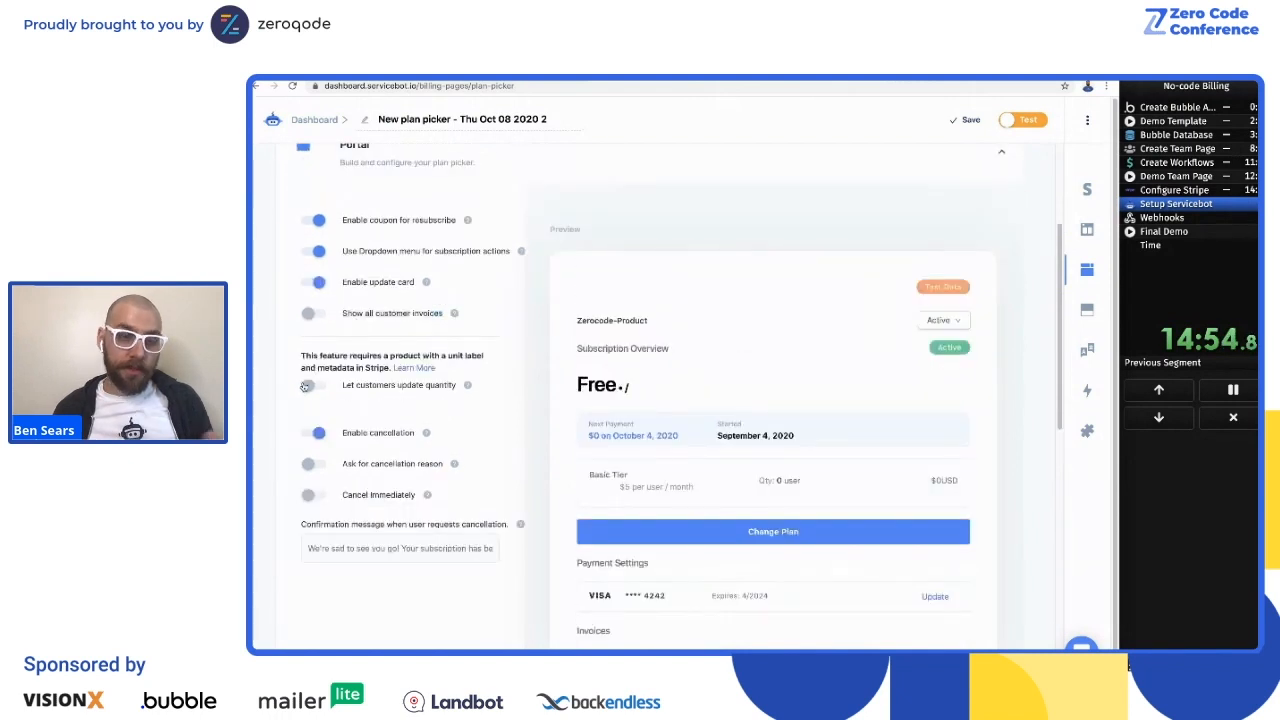
scroll(336, 338, "up", 1)
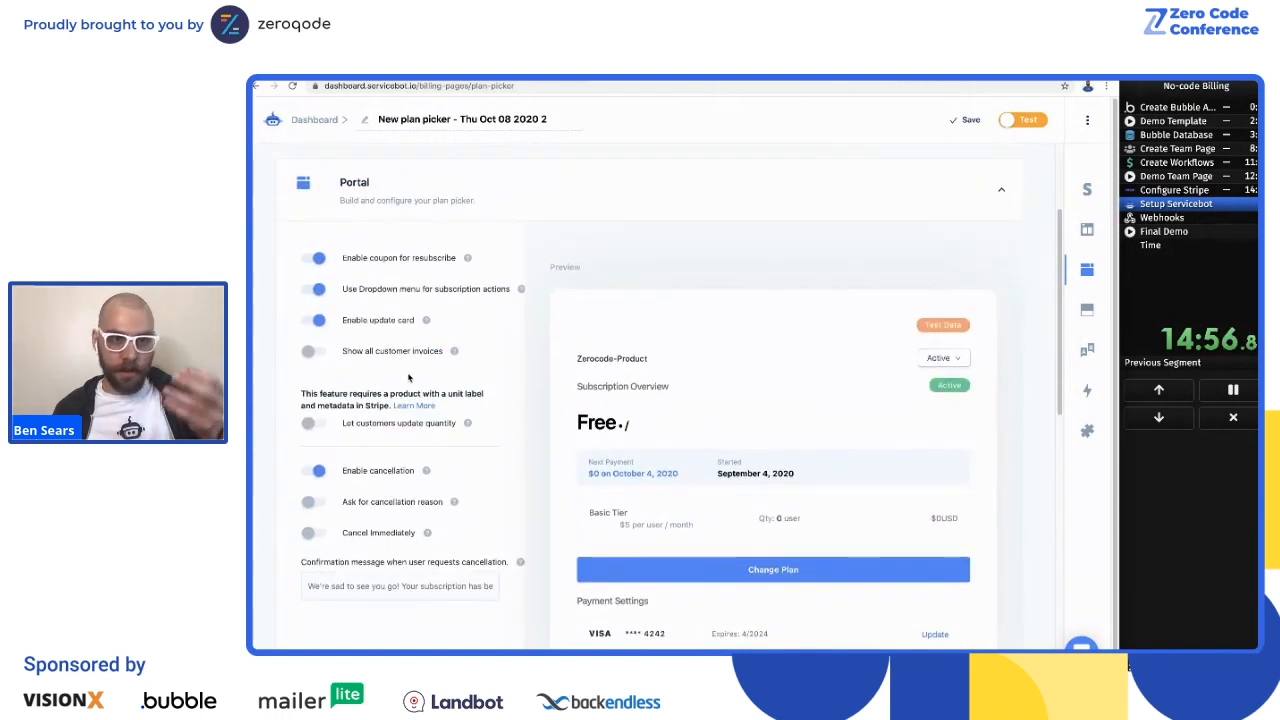
scroll(350, 391, "down", 1)
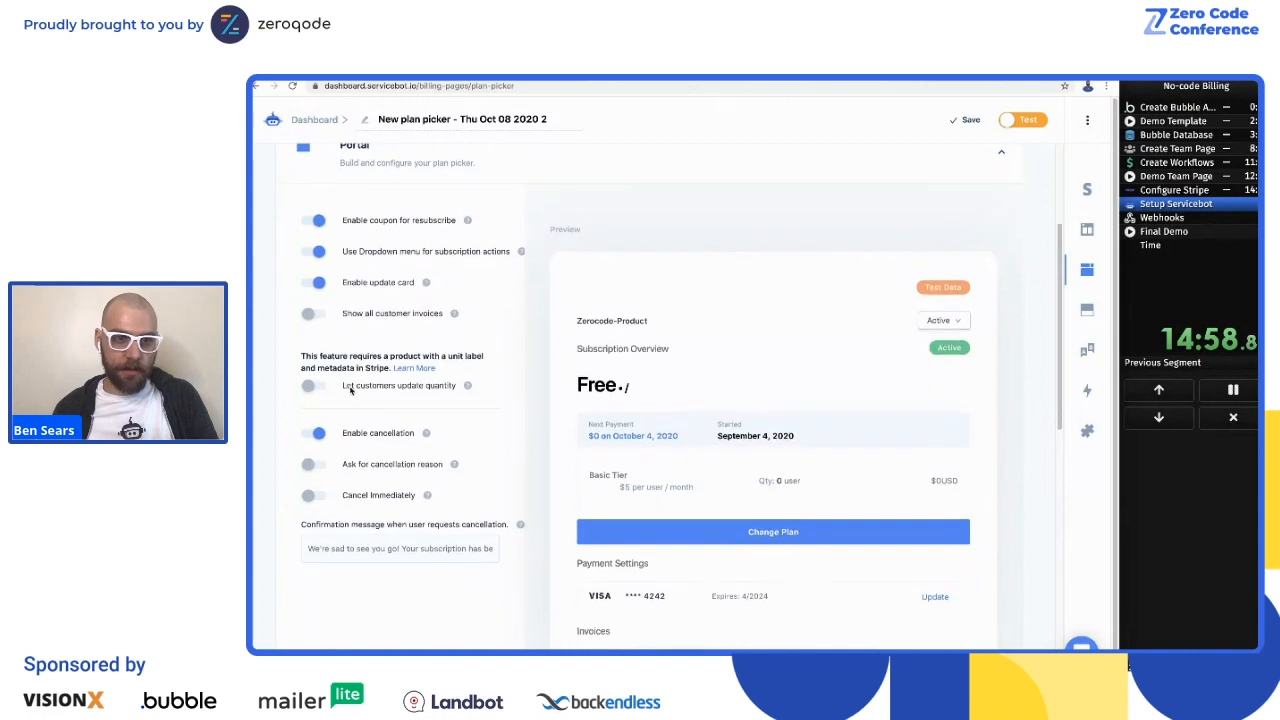
scroll(348, 360, "down", 1)
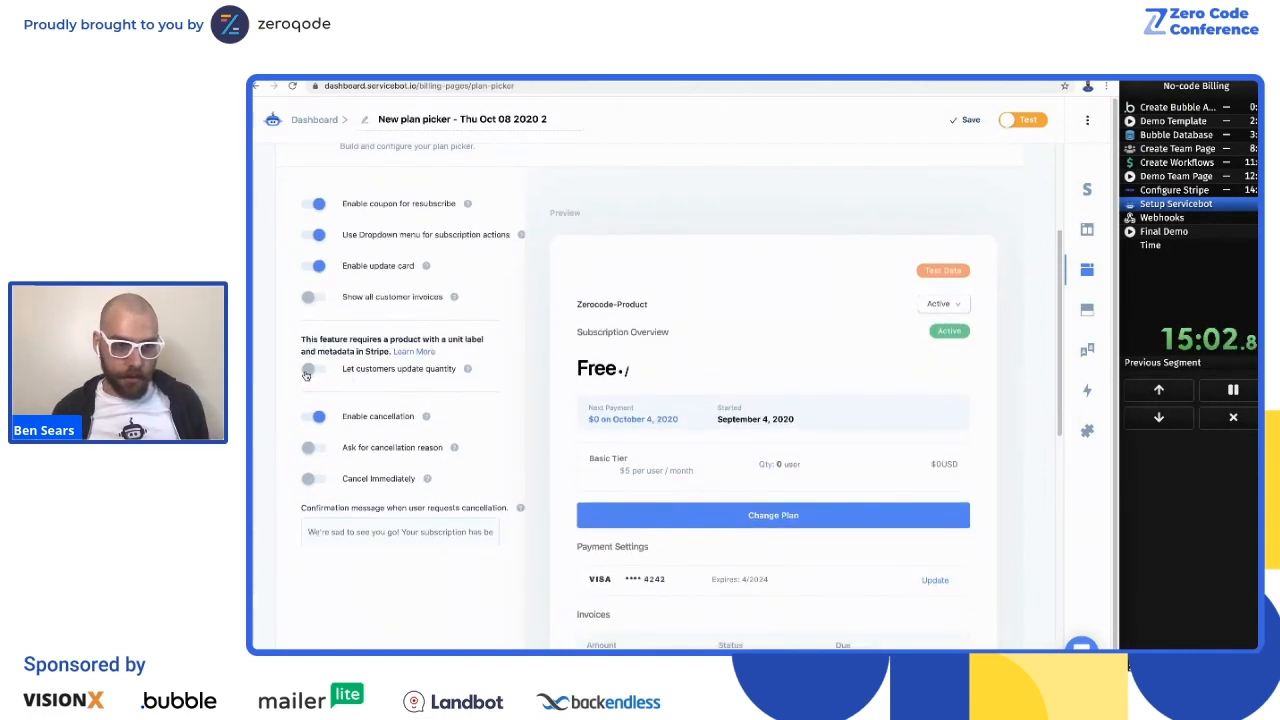
left_click(308, 370)
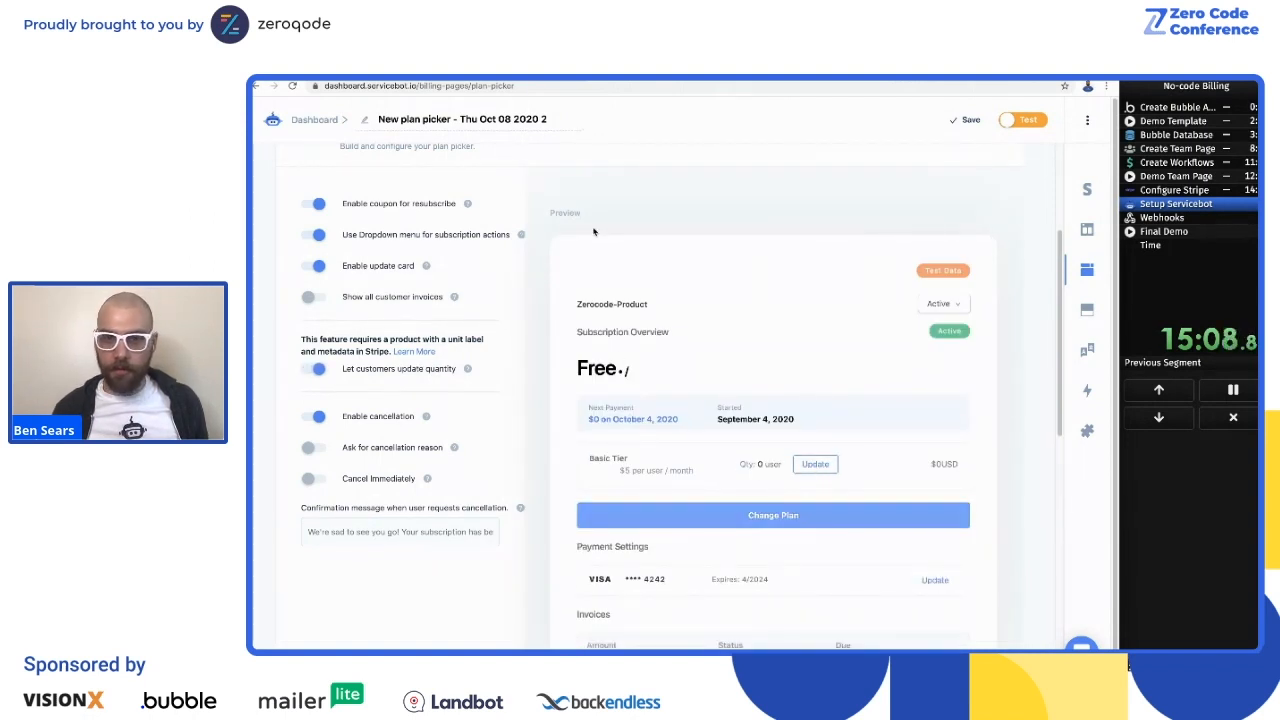
Step: Expand the Checkout Settings and enable letting customers select the quantity
scroll(296, 325, "down", 3)
scroll(300, 323, "down", 5)
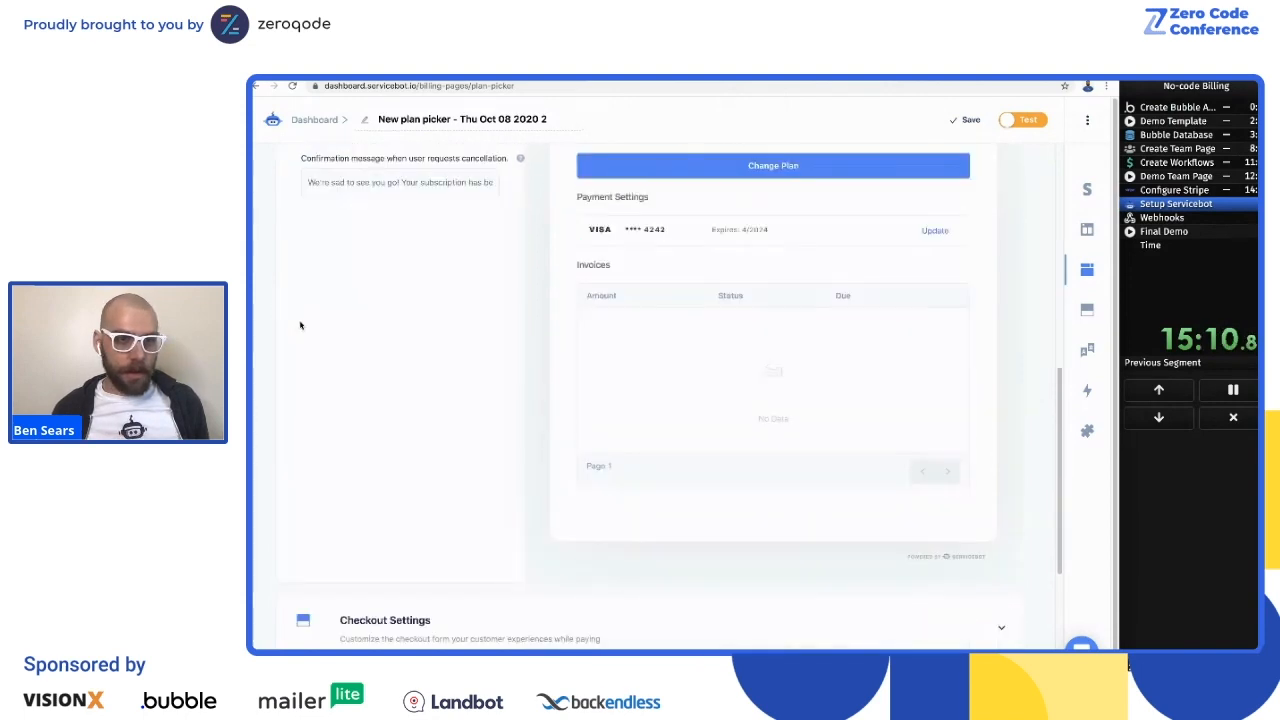
scroll(300, 323, "up", 3)
scroll(373, 458, "down", 3)
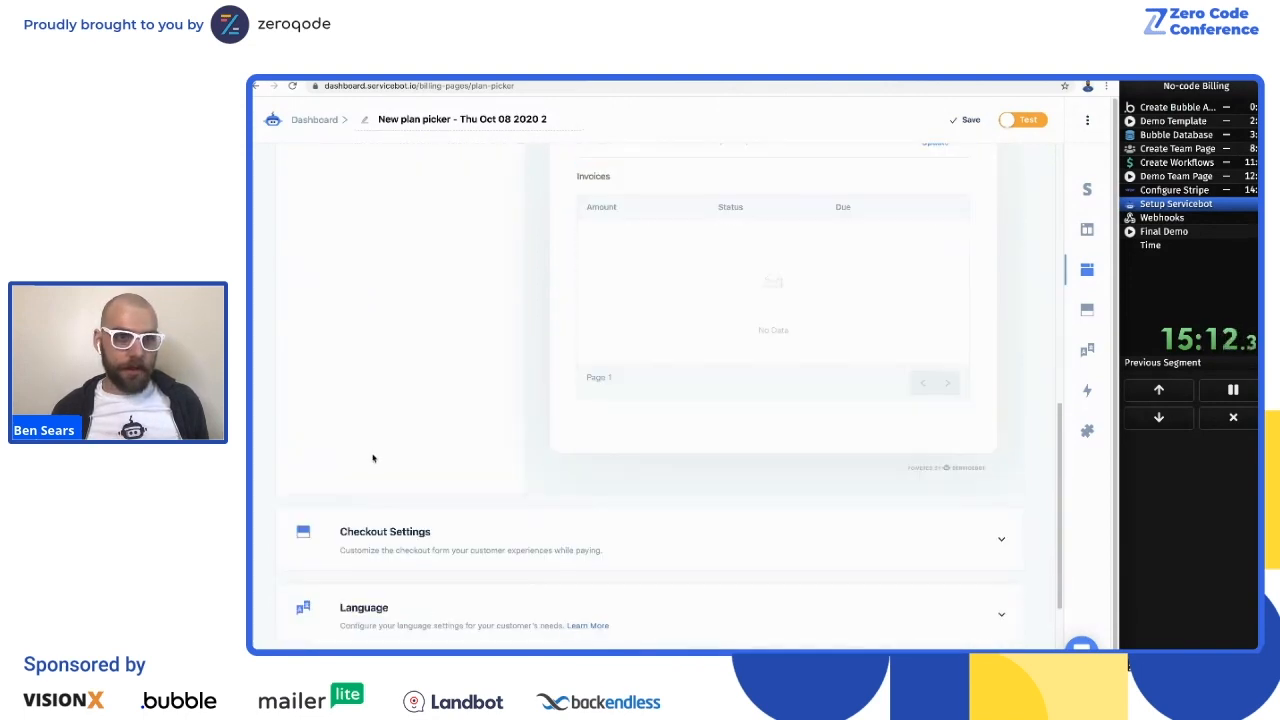
left_click(370, 540)
scroll(350, 530, "down", 2)
scroll(347, 523, "down", 2)
left_click(310, 570)
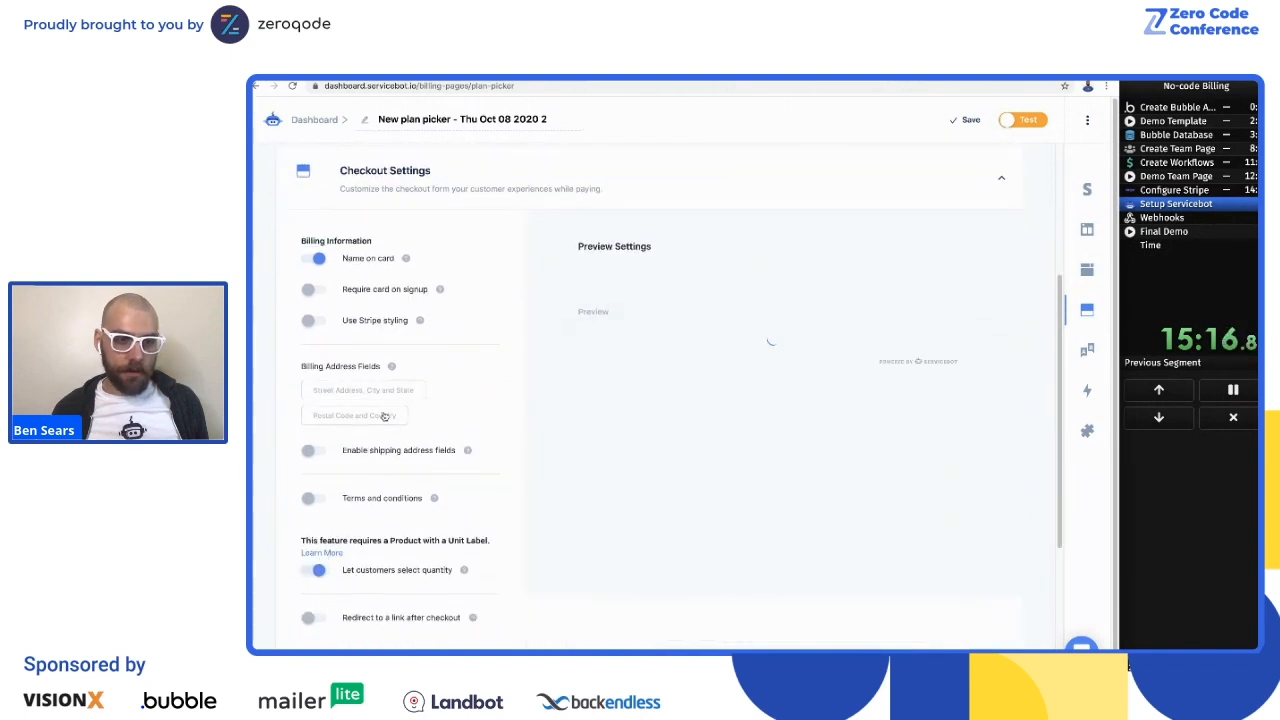
Step: Expand the Embed section and save the new plan picker so its embed code is generated
scroll(331, 450, "down", 4)
scroll(333, 433, "down", 5)
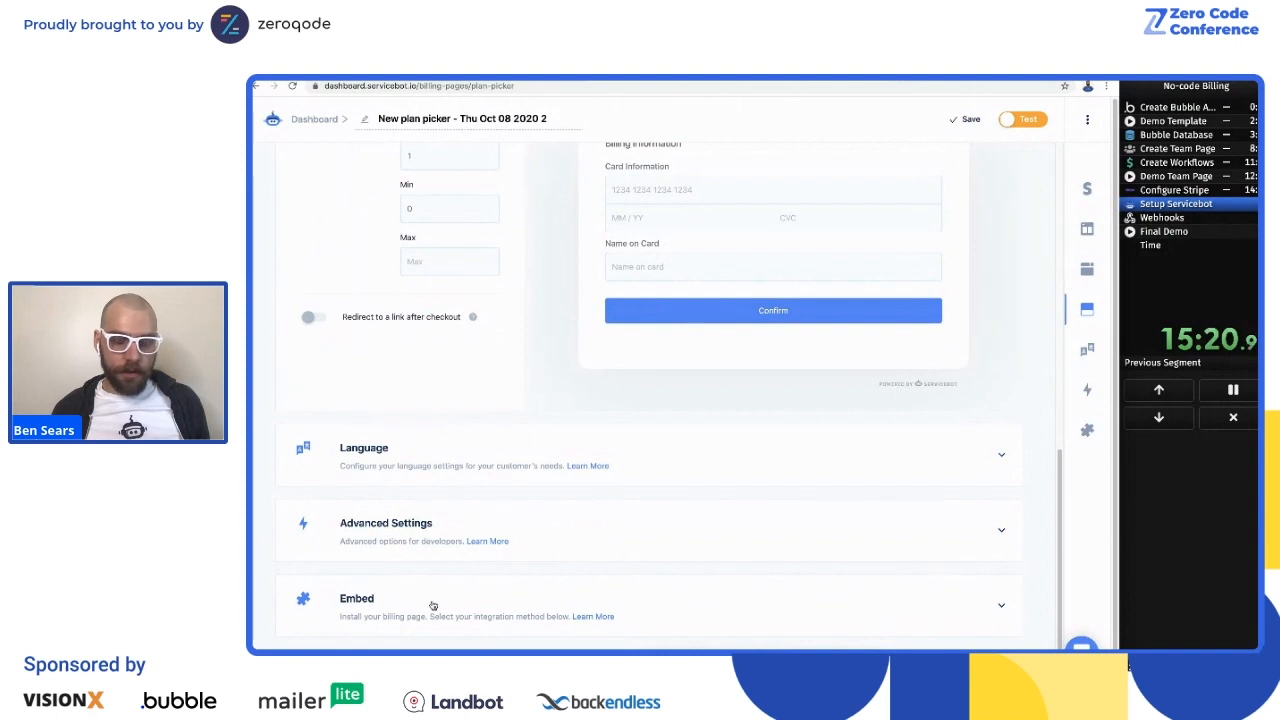
left_click(432, 605)
scroll(600, 450, "down", 3)
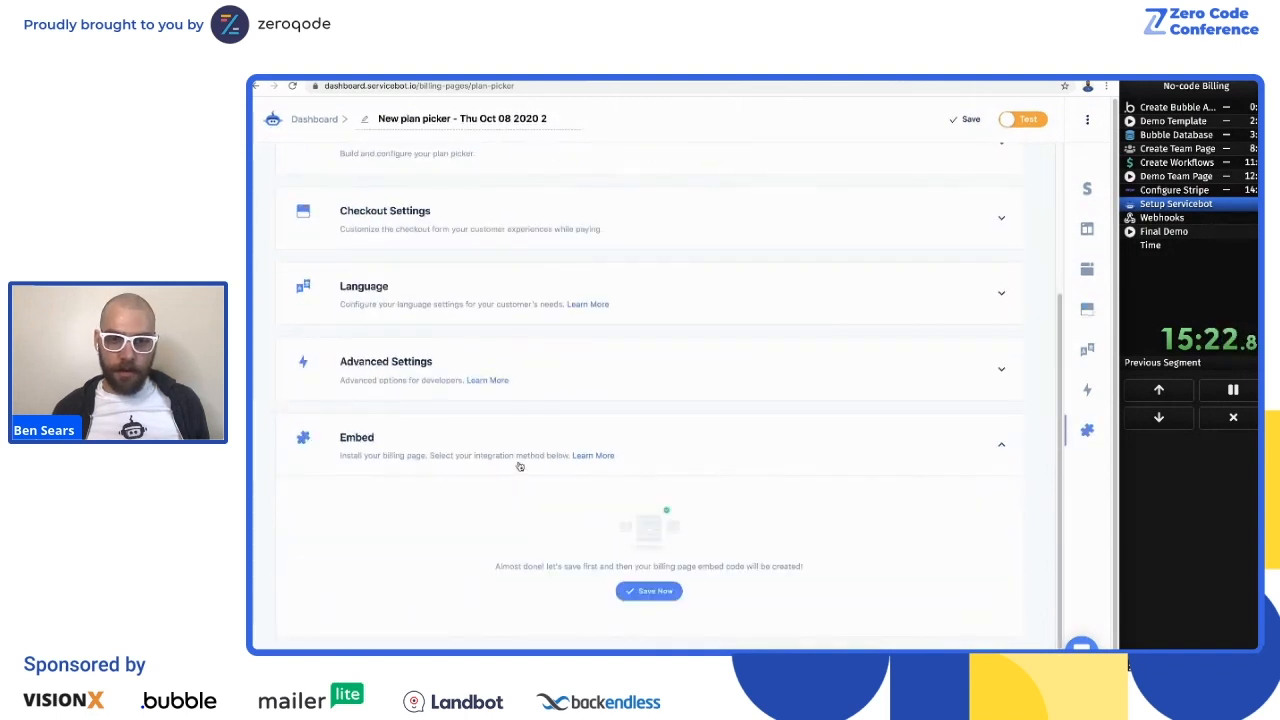
left_click(633, 595)
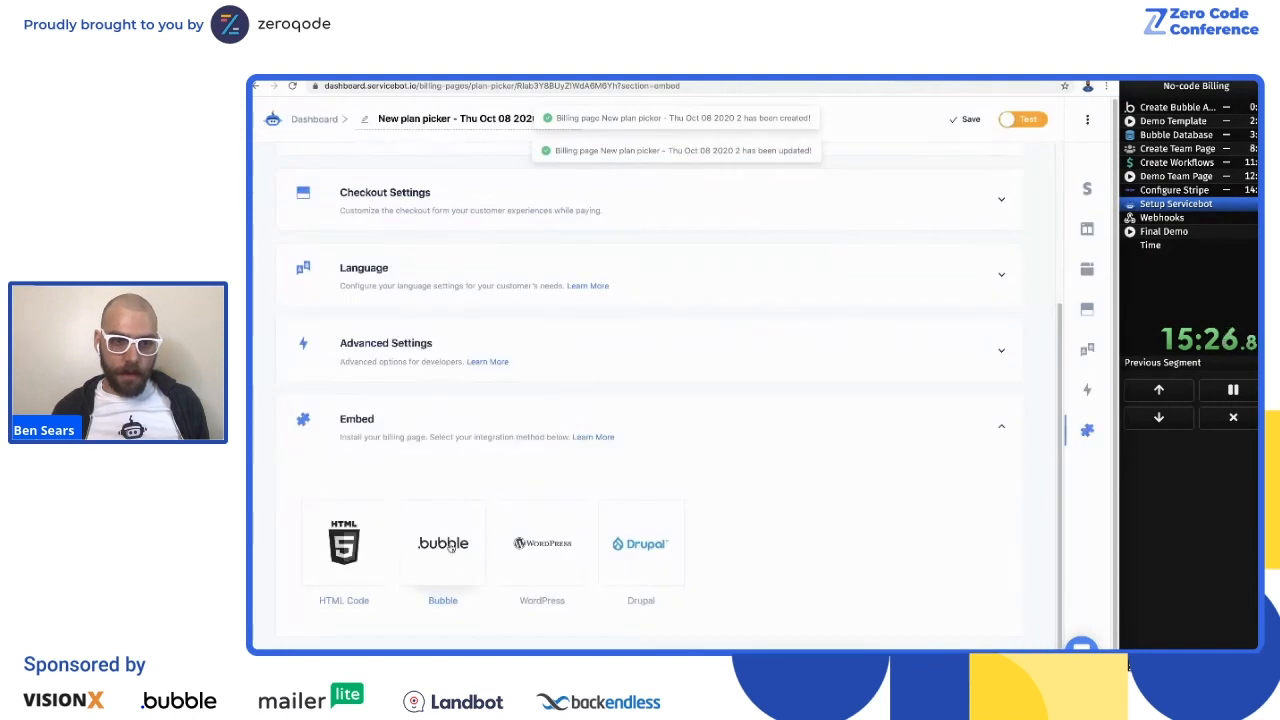
Step: Choose Bubble as the integration method and copy its embed code
left_click(452, 548)
scroll(490, 425, "down", 3)
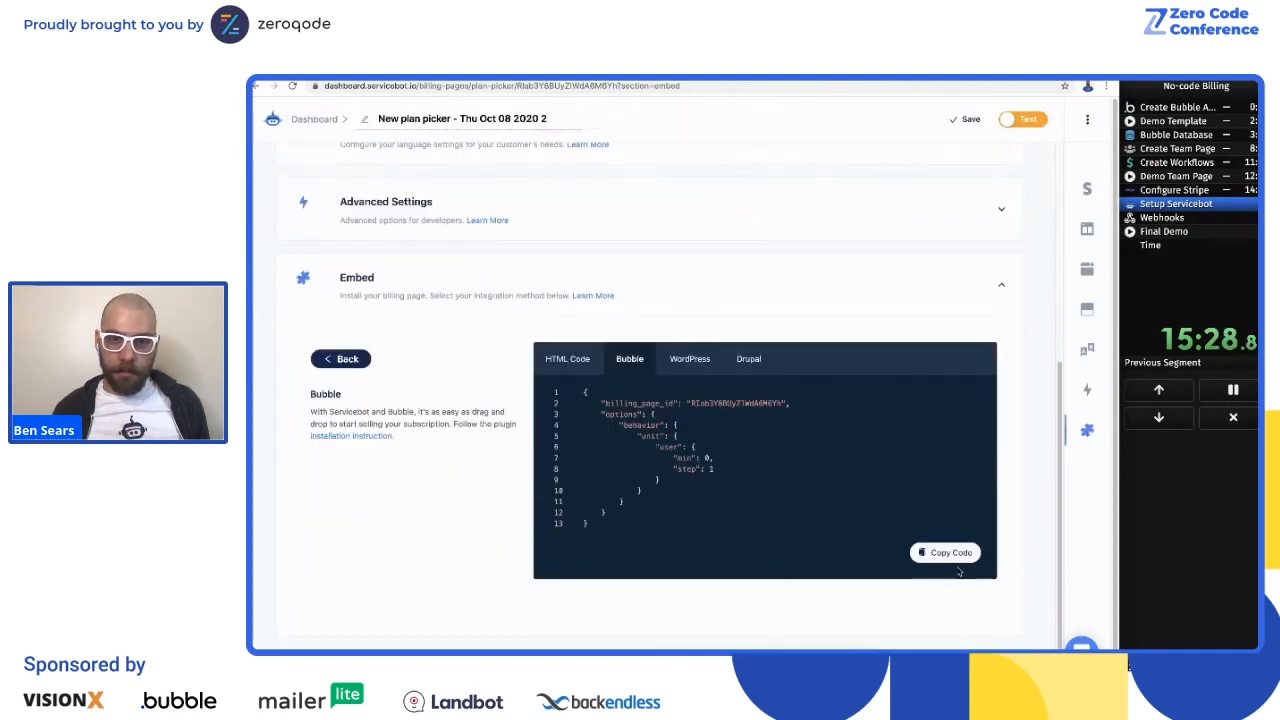
left_click(950, 555)
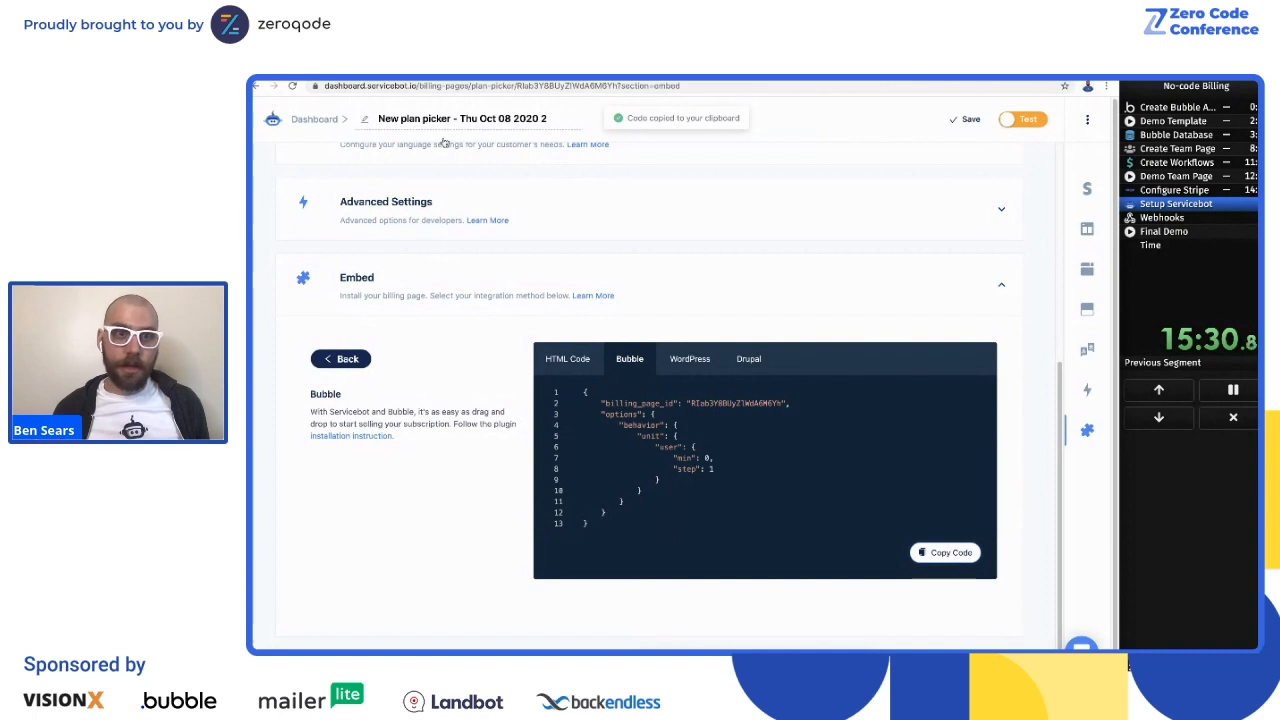
Step: Switch to the Bubble editor and open the subscription-portal page
left_click(400, 76)
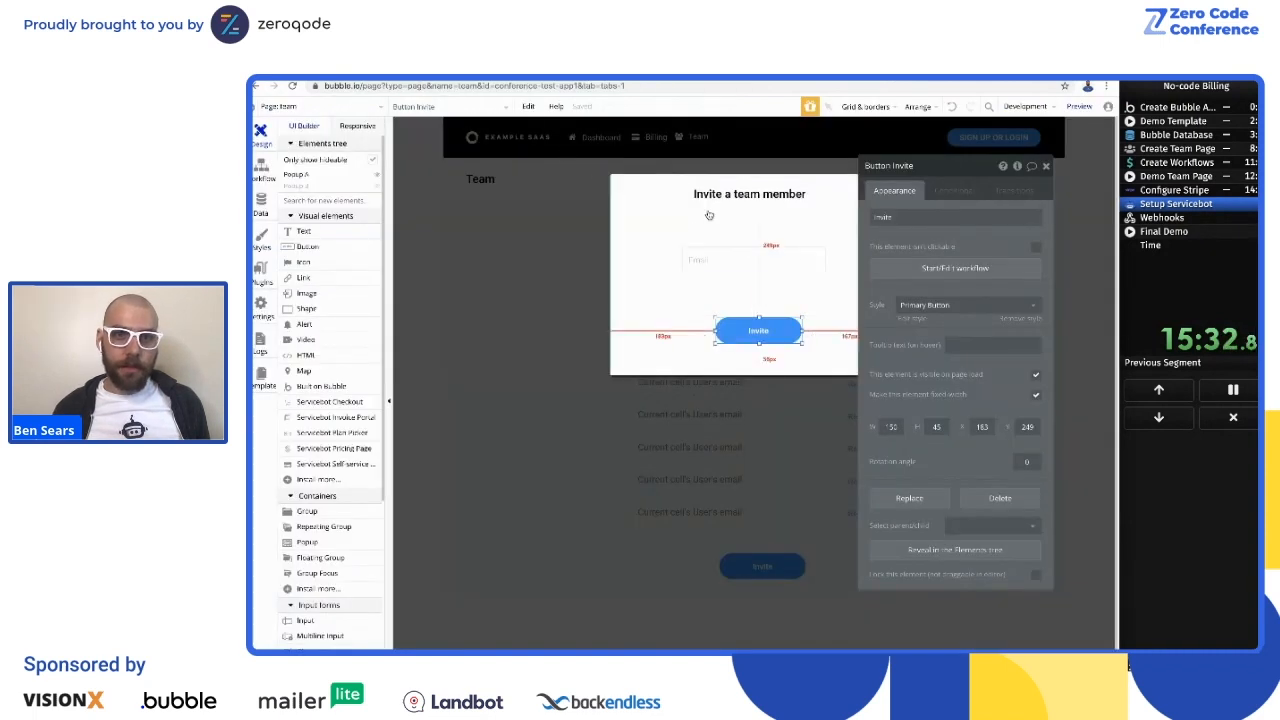
left_click(280, 108)
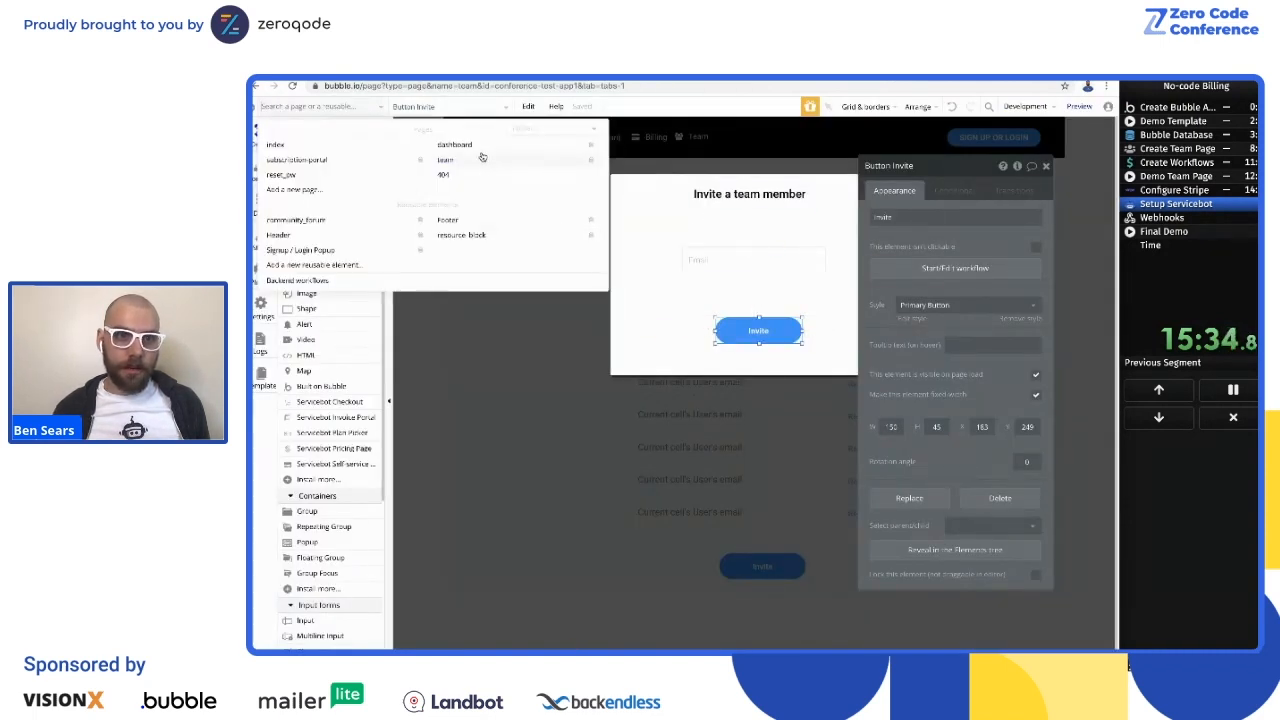
left_click(290, 160)
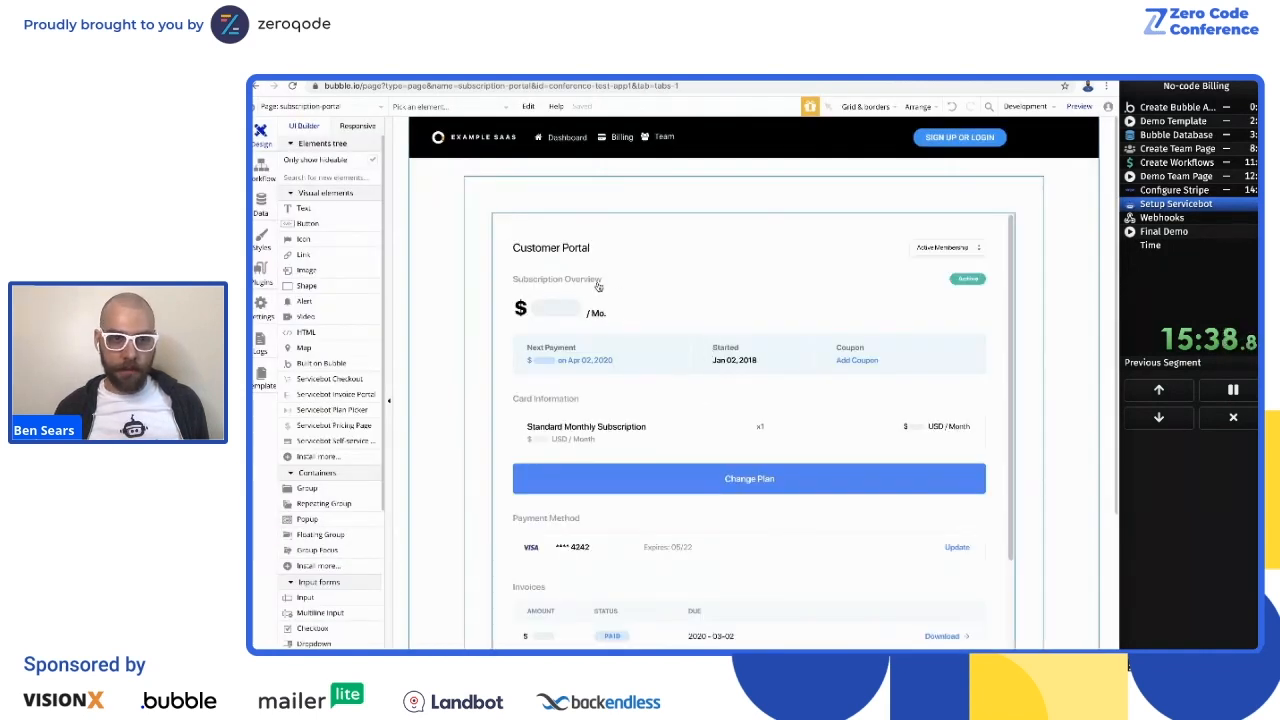
Step: Replace the Configuration JSON of the page's Servicebot plan picker element with the copied embed code
scroll(598, 287, "down", 1)
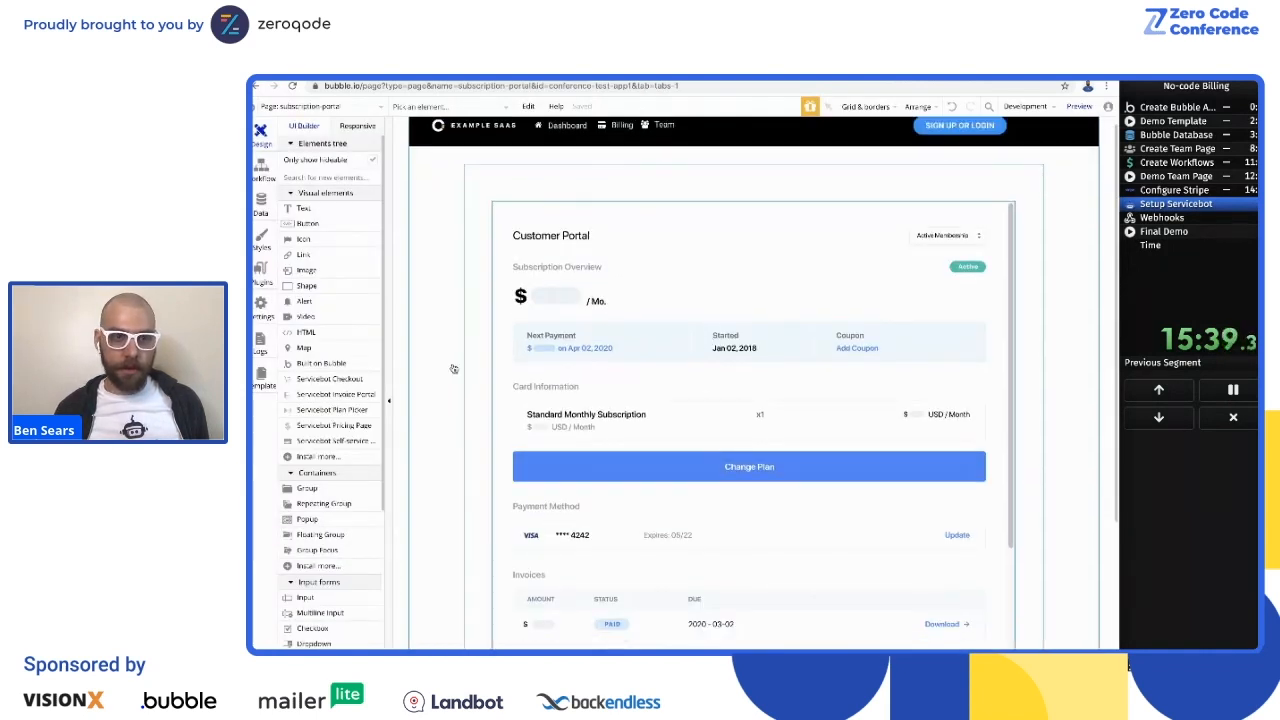
scroll(702, 349, "down", 1)
double_click(702, 349)
left_click(986, 440)
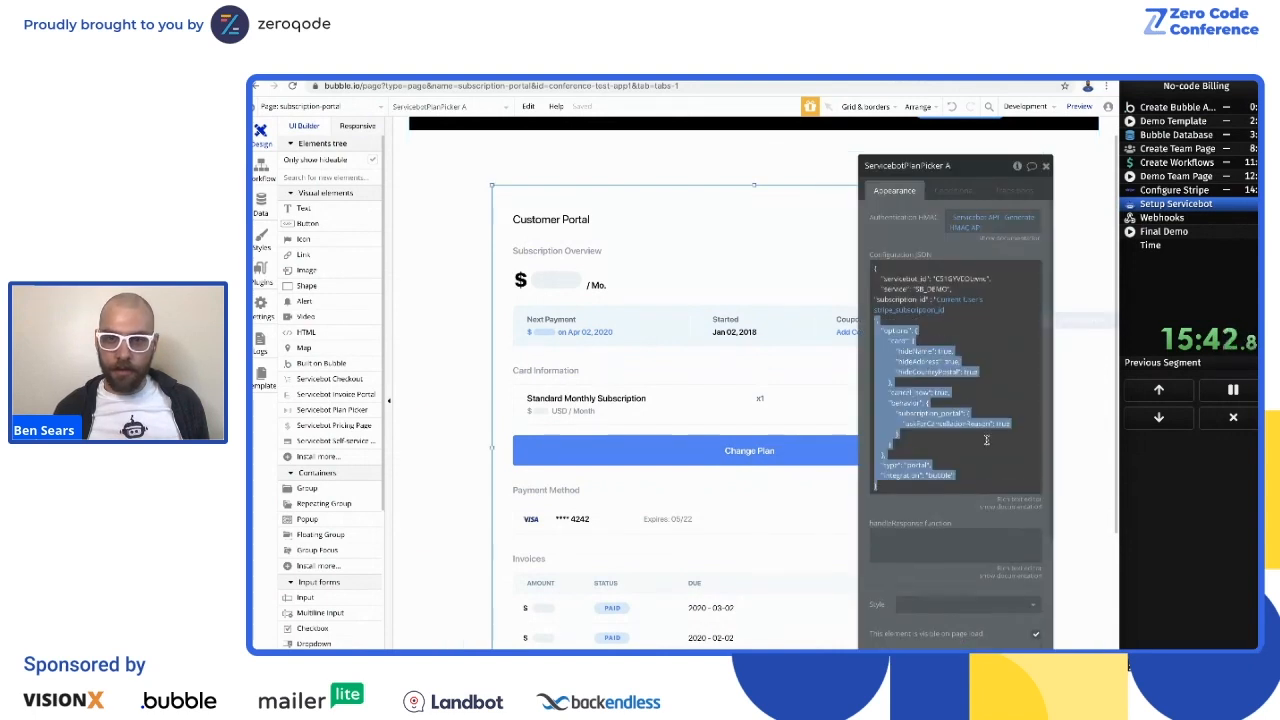
key("BackSpace")
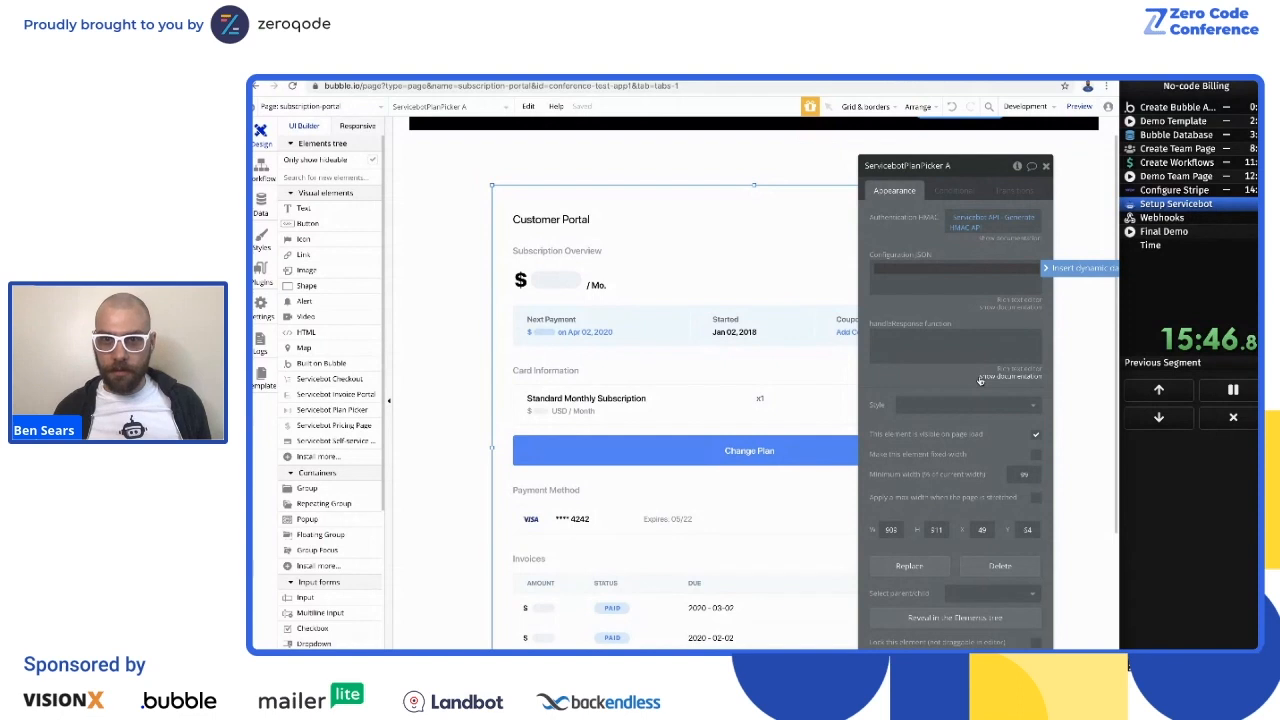
key("ctrl+v")
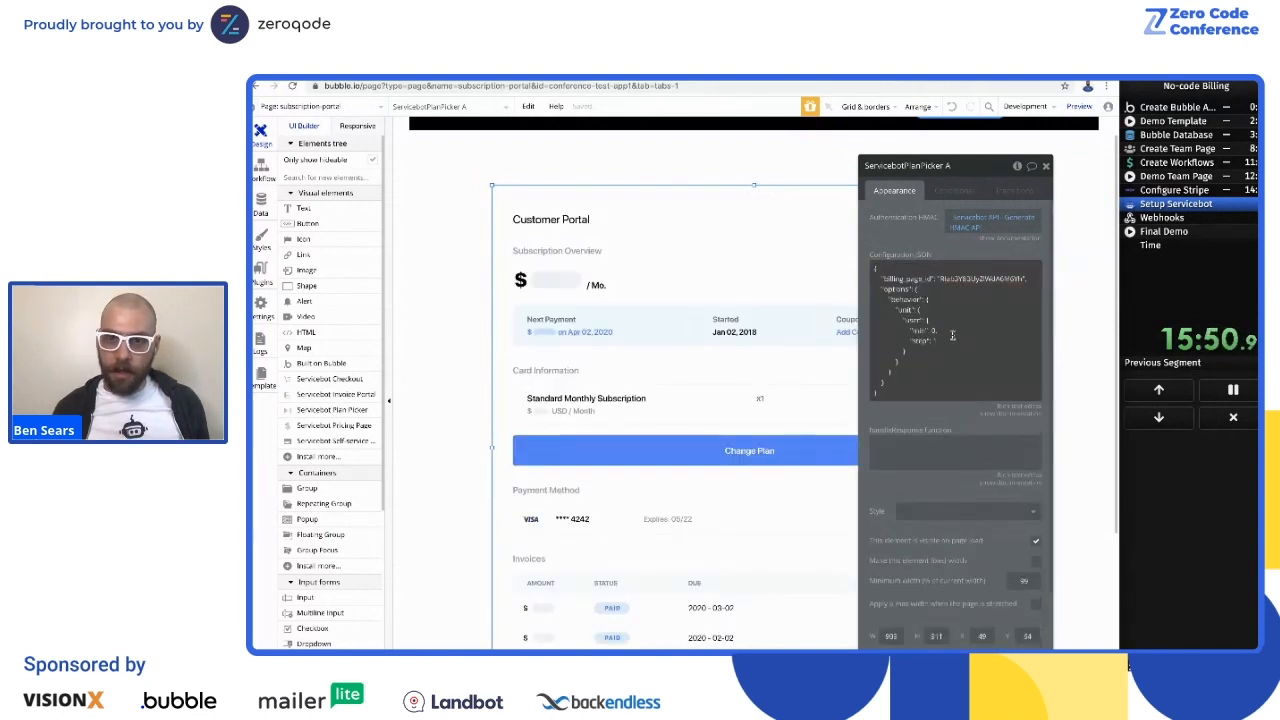
Step: Replace the "min" value in the Configuration JSON with a search for Users constrained to member_of = Current User
key("ctrl+a")
left_click(934, 331)
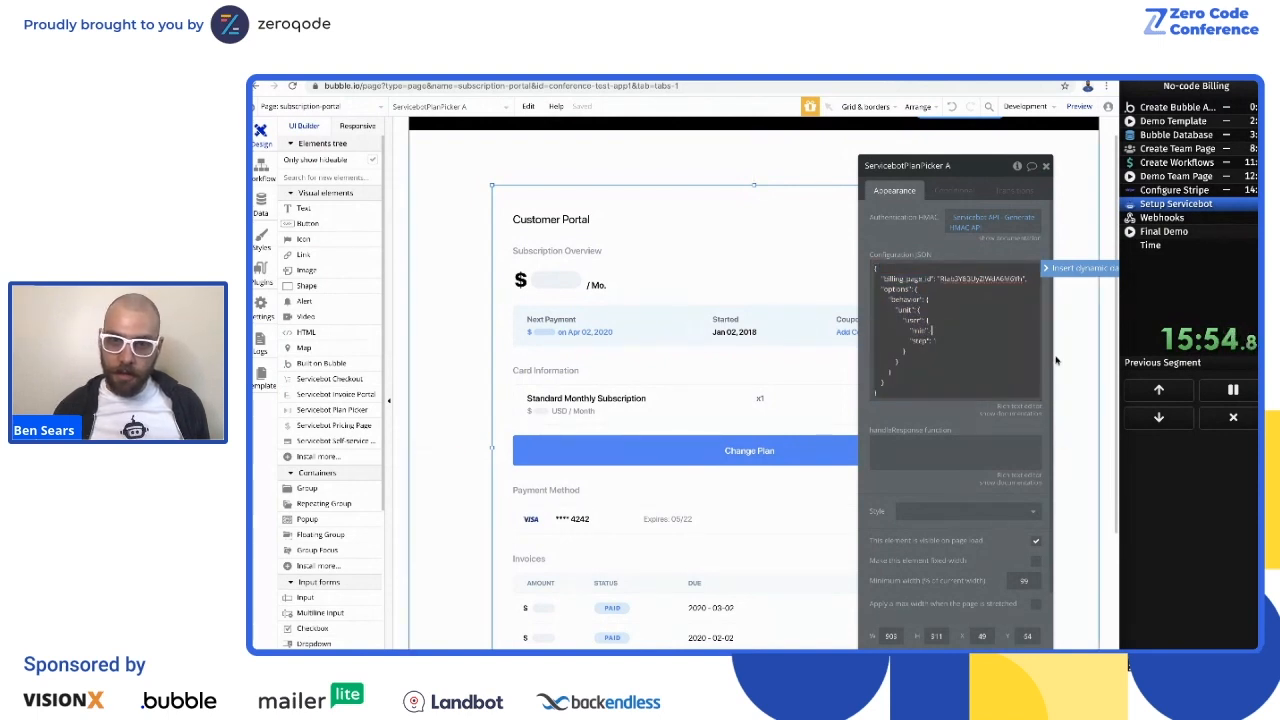
left_click(1058, 274)
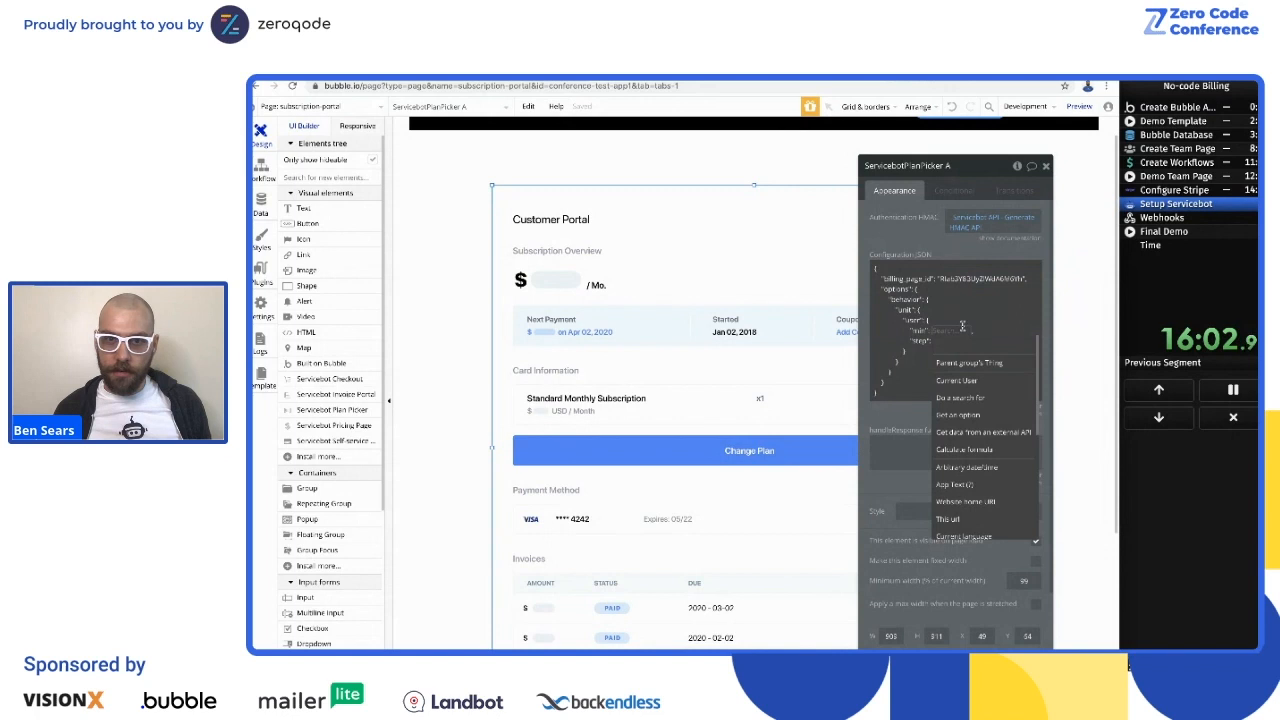
left_click(995, 400)
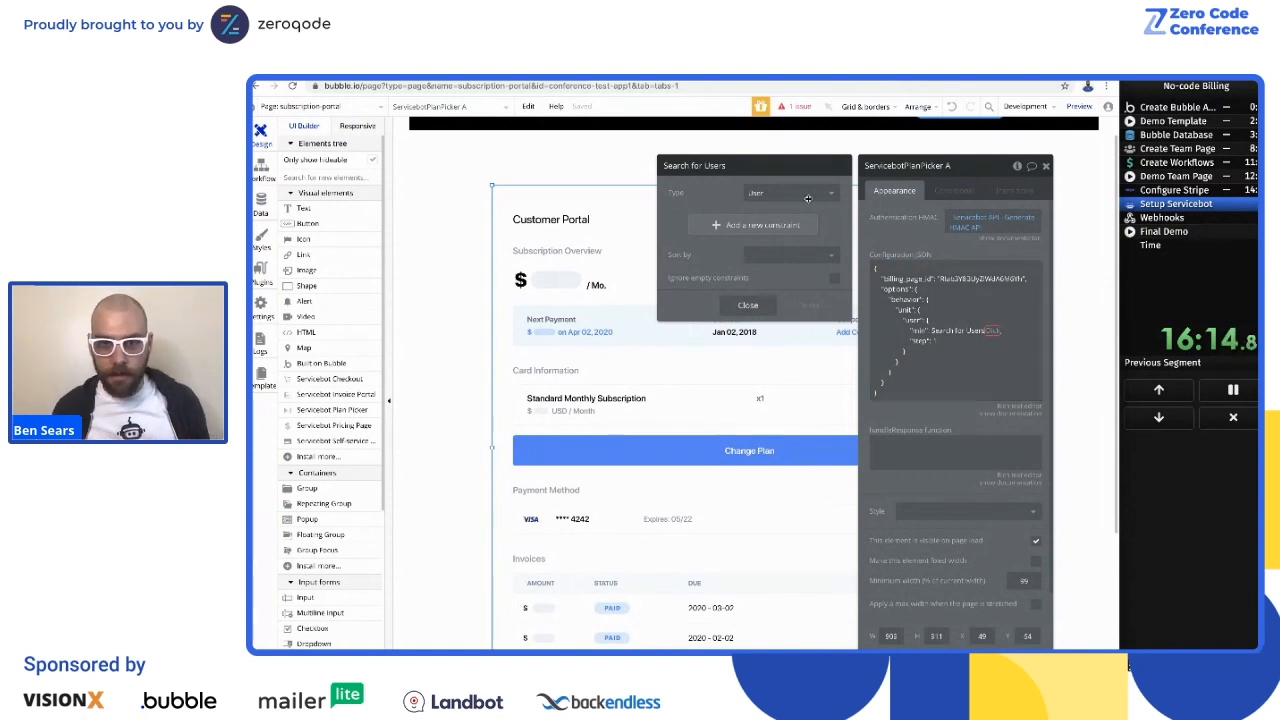
left_click(720, 226)
left_click(677, 222)
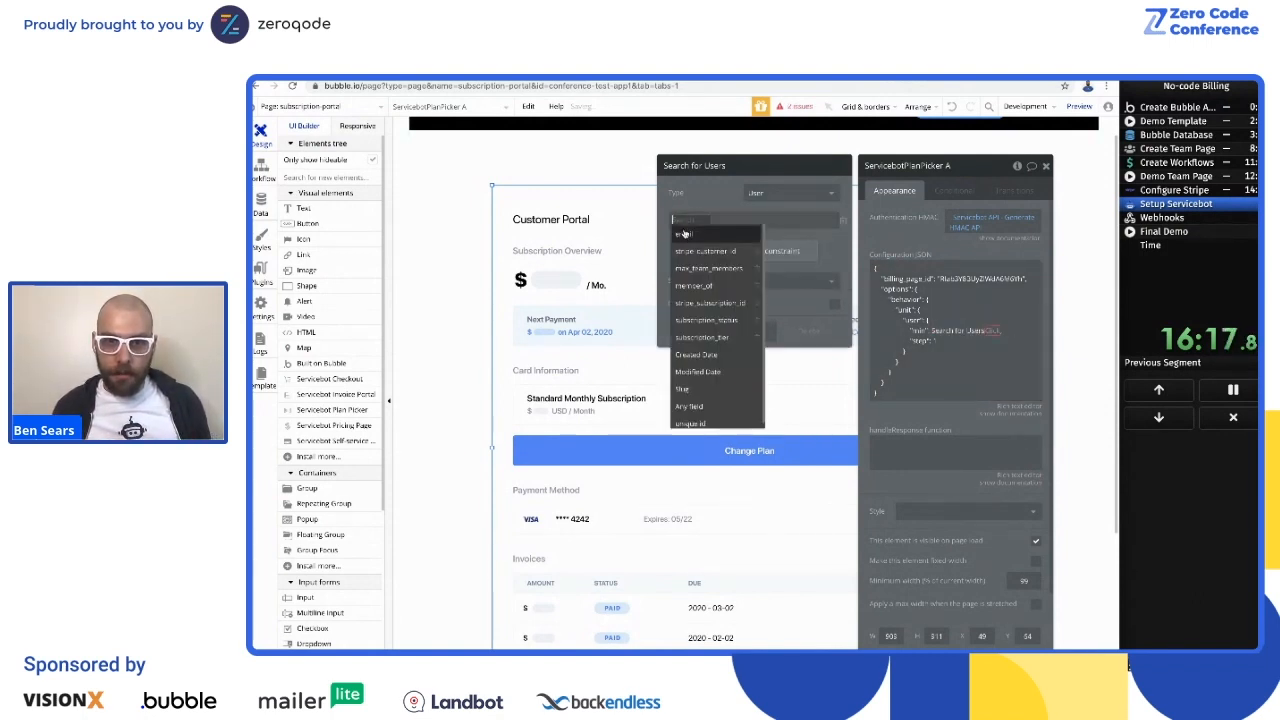
left_click(705, 287)
left_click(724, 222)
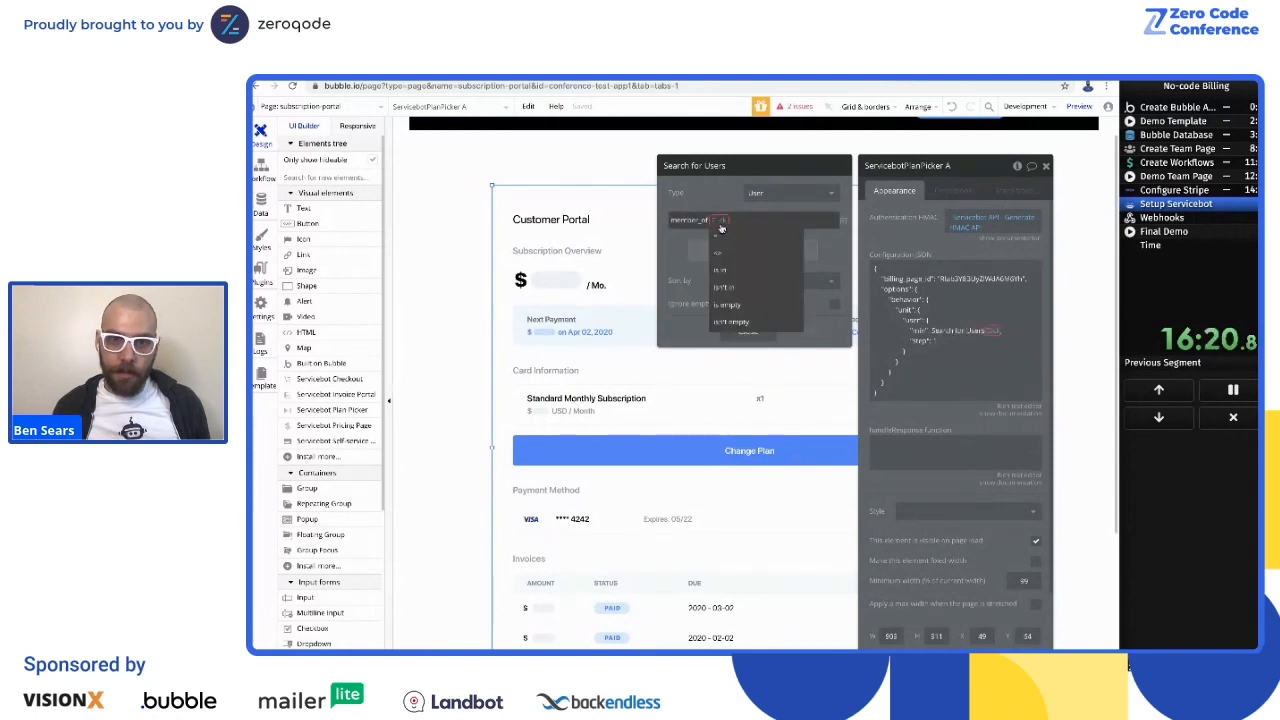
left_click(747, 256)
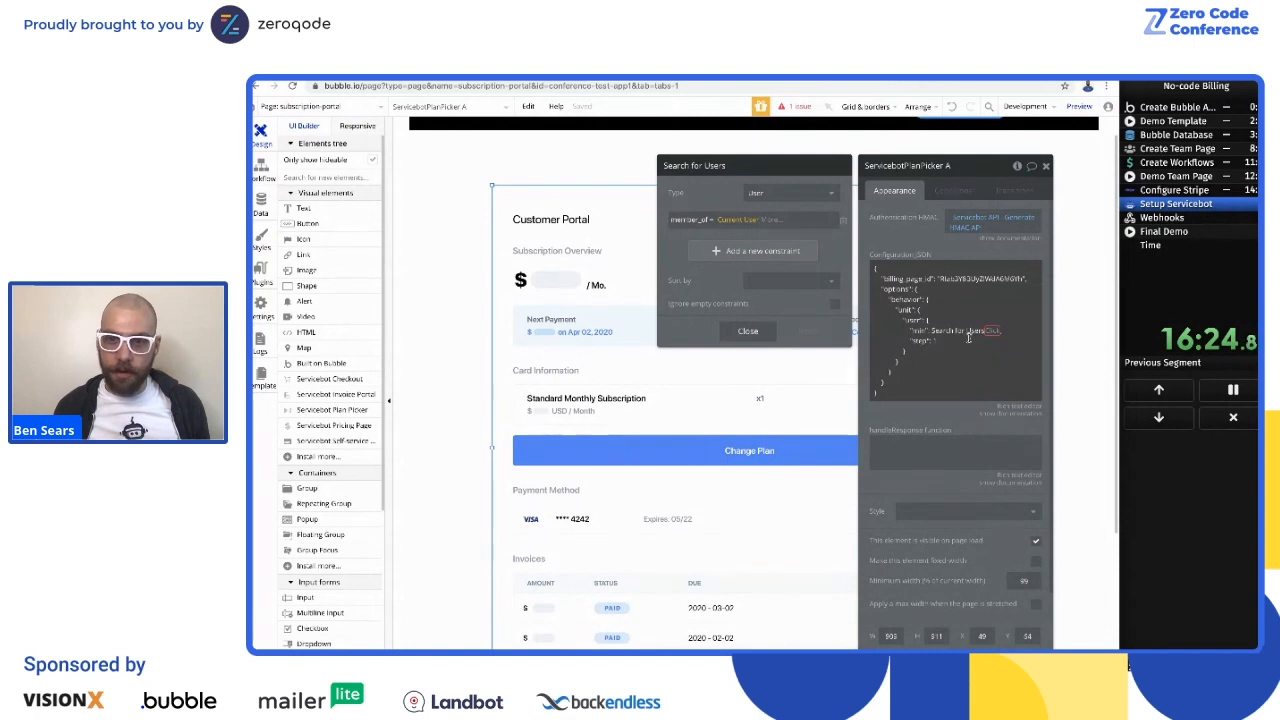
Step: Extend the "min" expression to use the count of the Users search minus 3
left_click(993, 331)
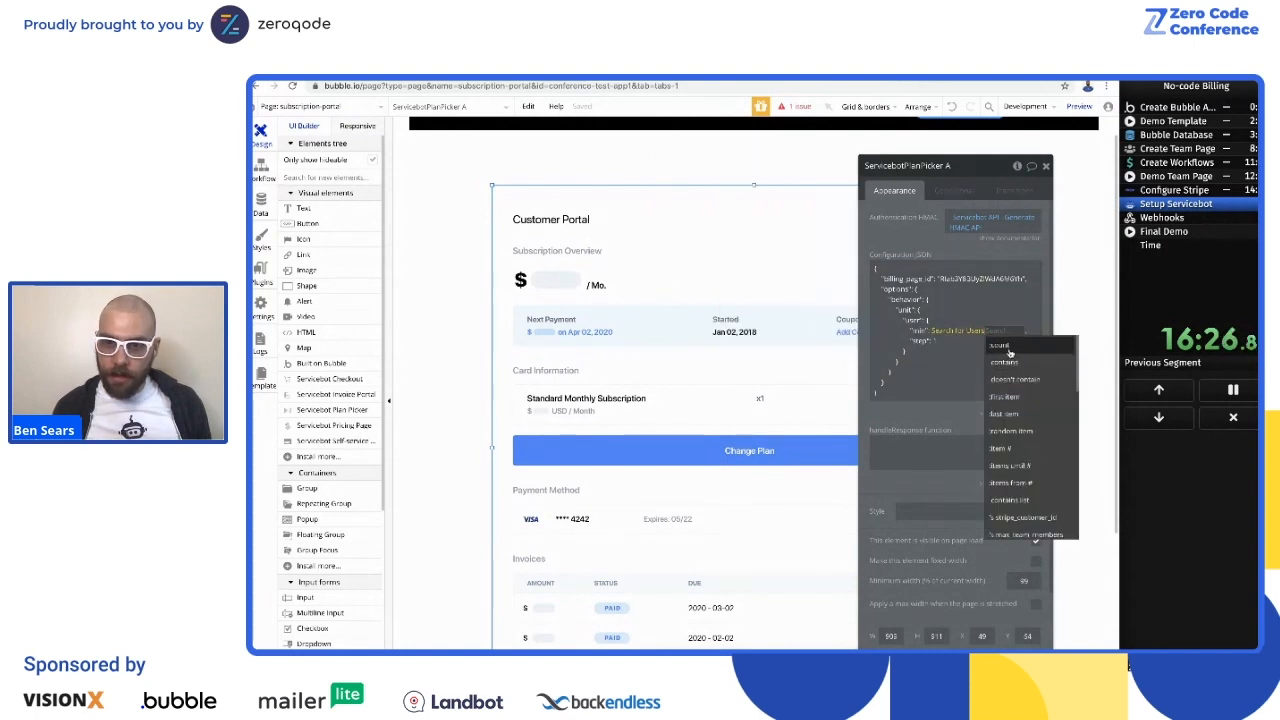
left_click(1011, 349)
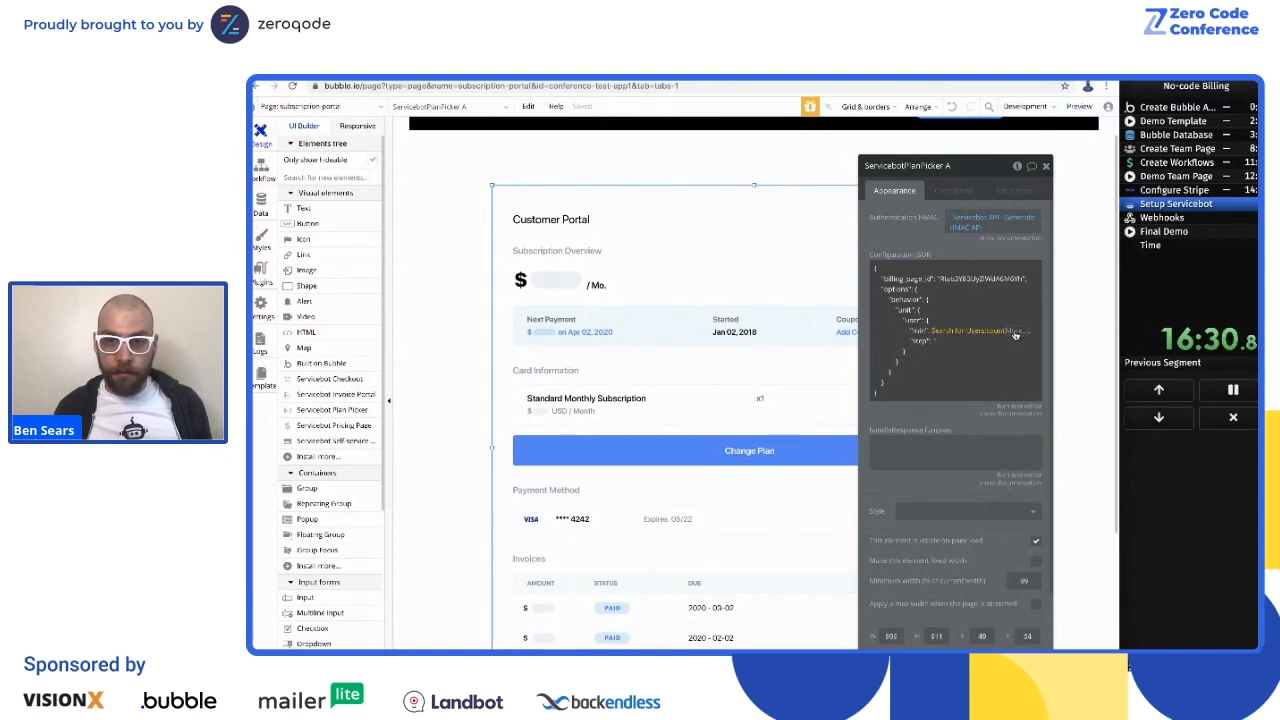
left_click(1014, 333)
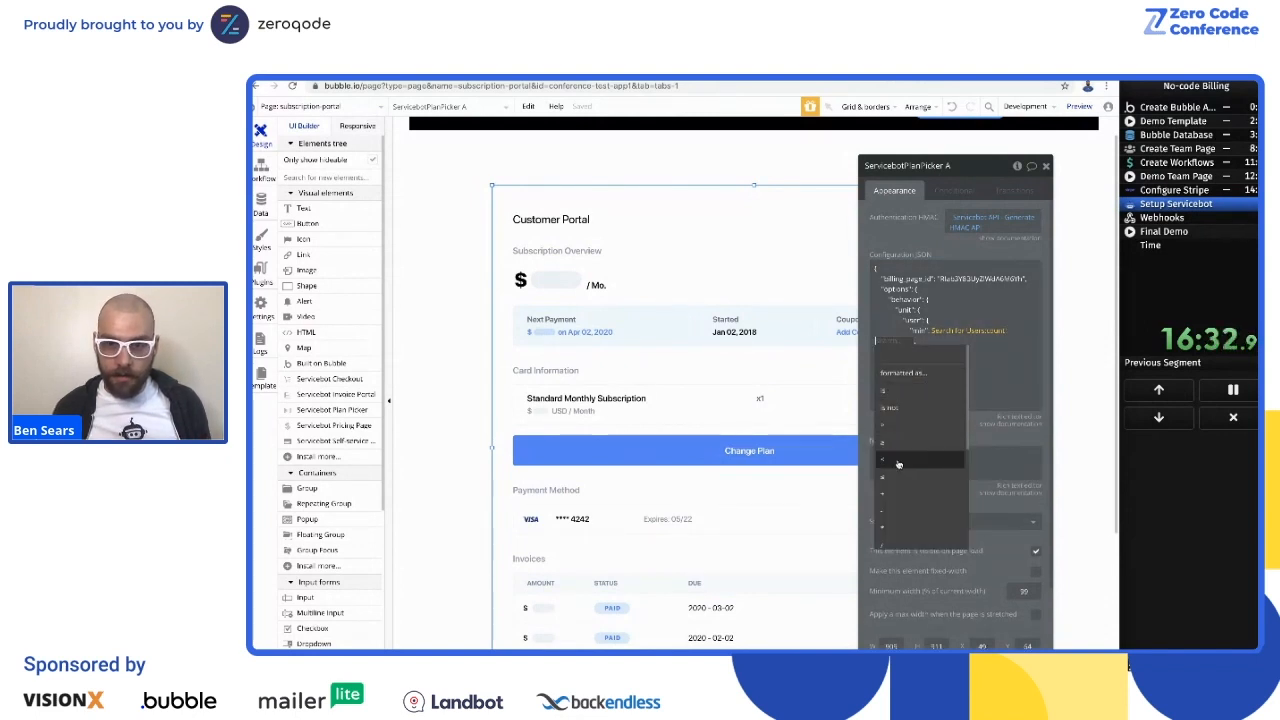
left_click(900, 517)
type("3")
left_click(997, 374)
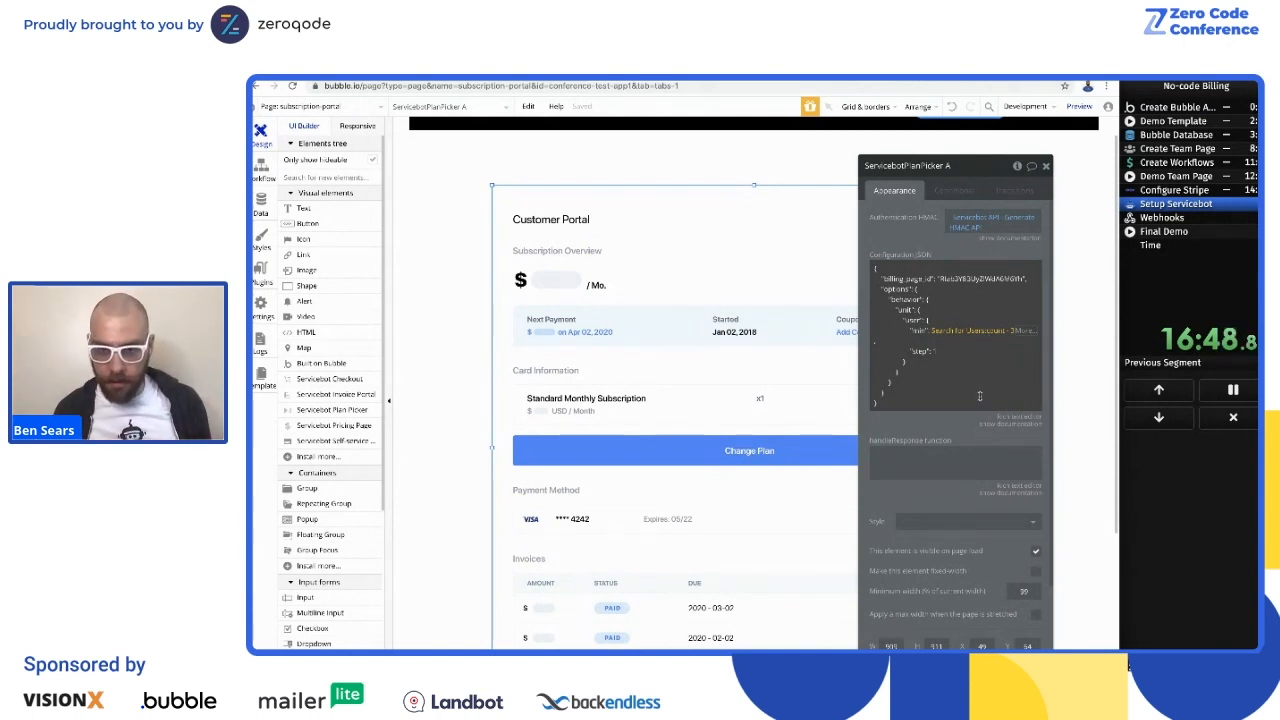
left_click(983, 359)
left_click(992, 352)
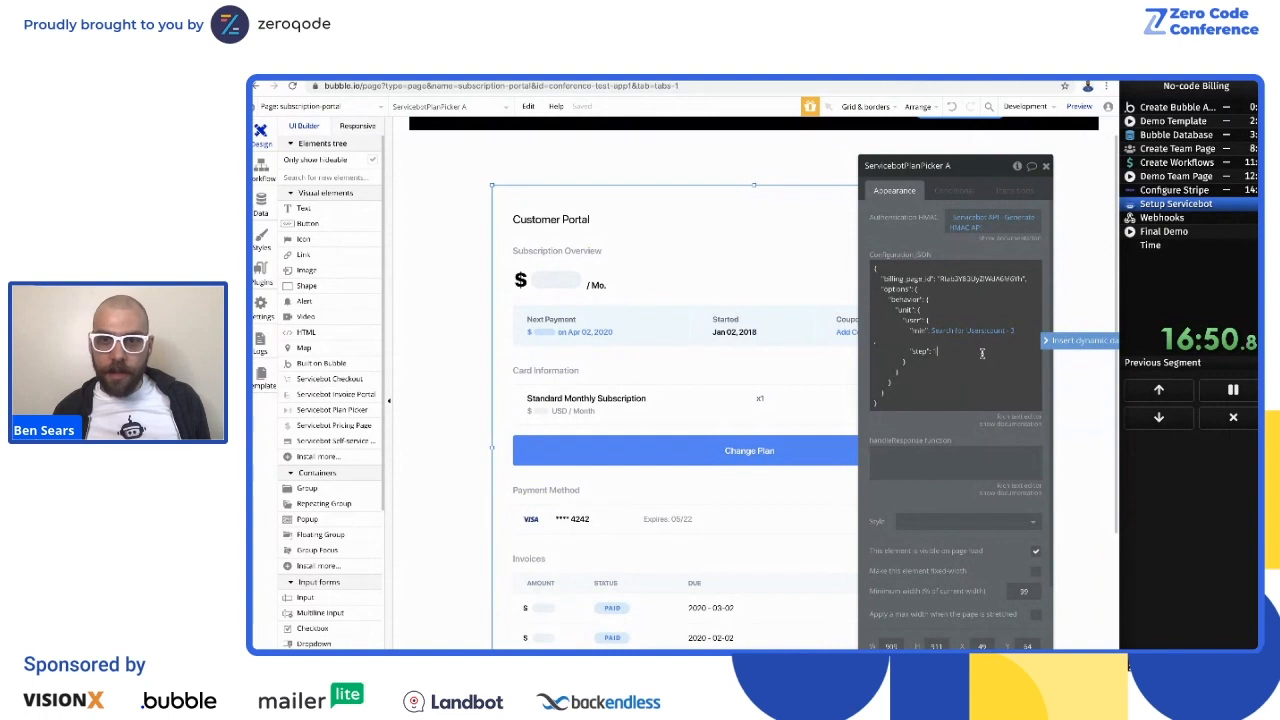
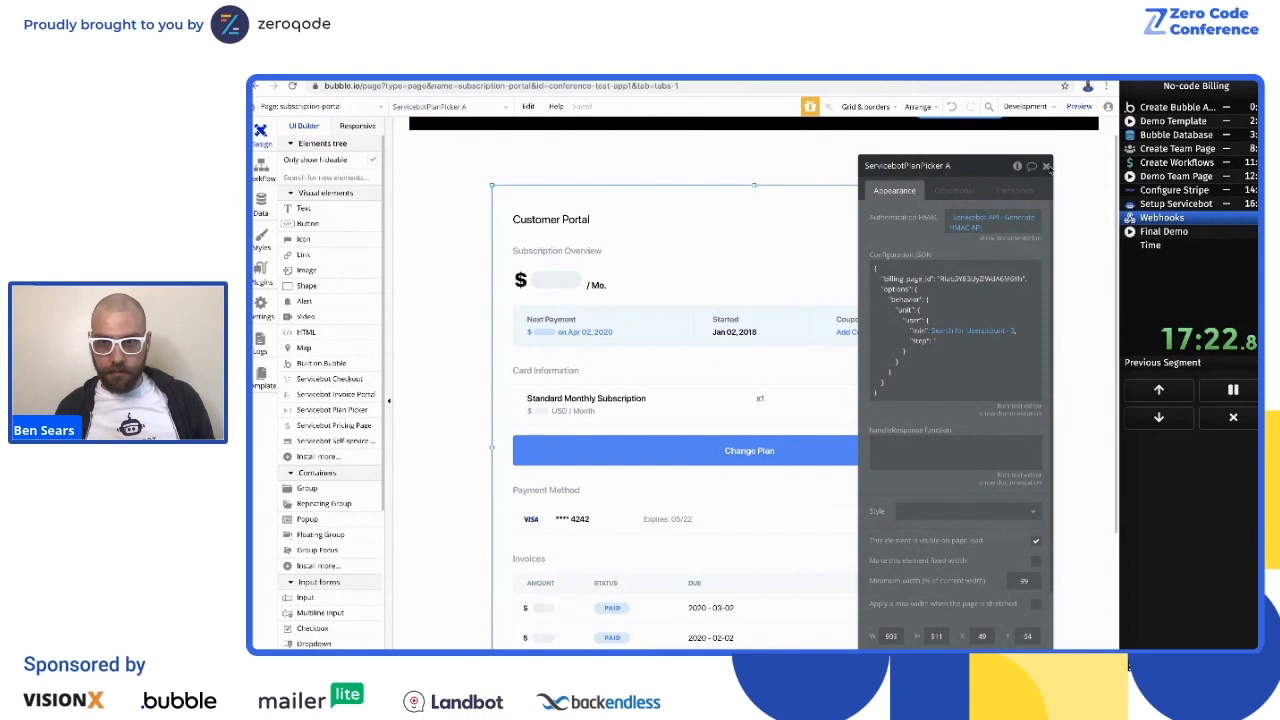
Step: Open the Make changes to User action in the stripe-subscription-update endpoint of the backend workflows
left_click(1045, 165)
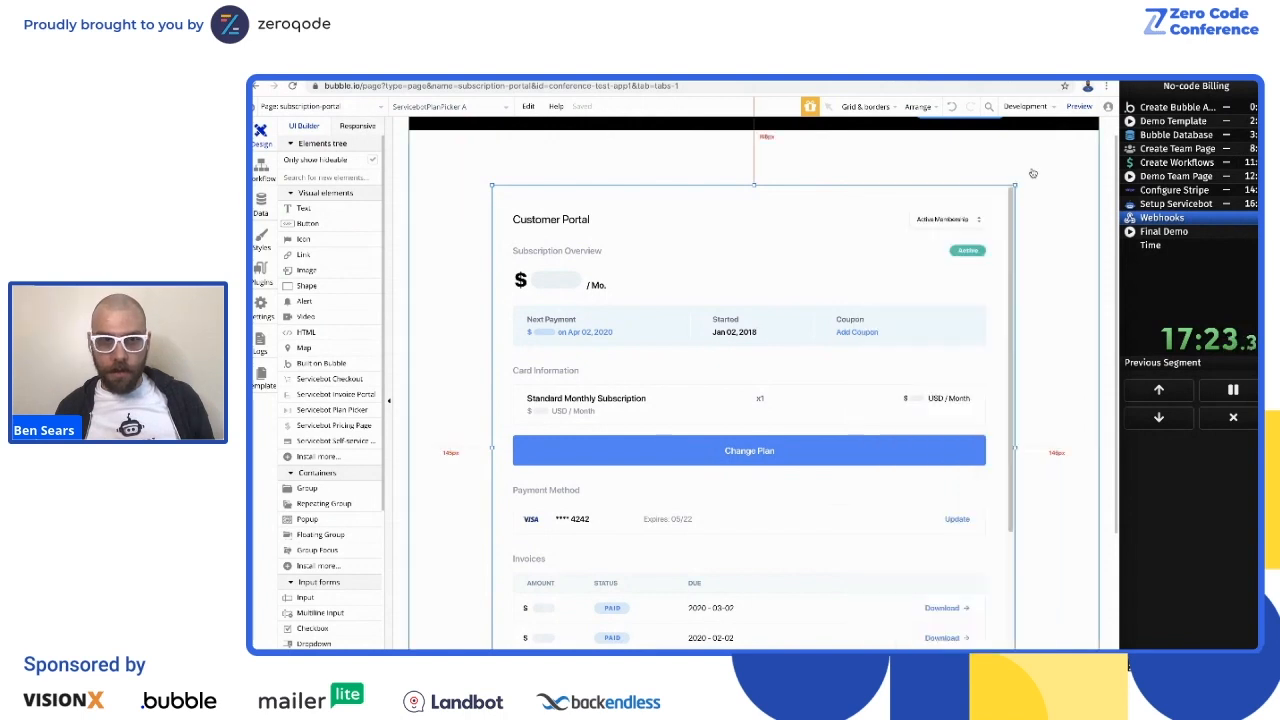
left_click(352, 107)
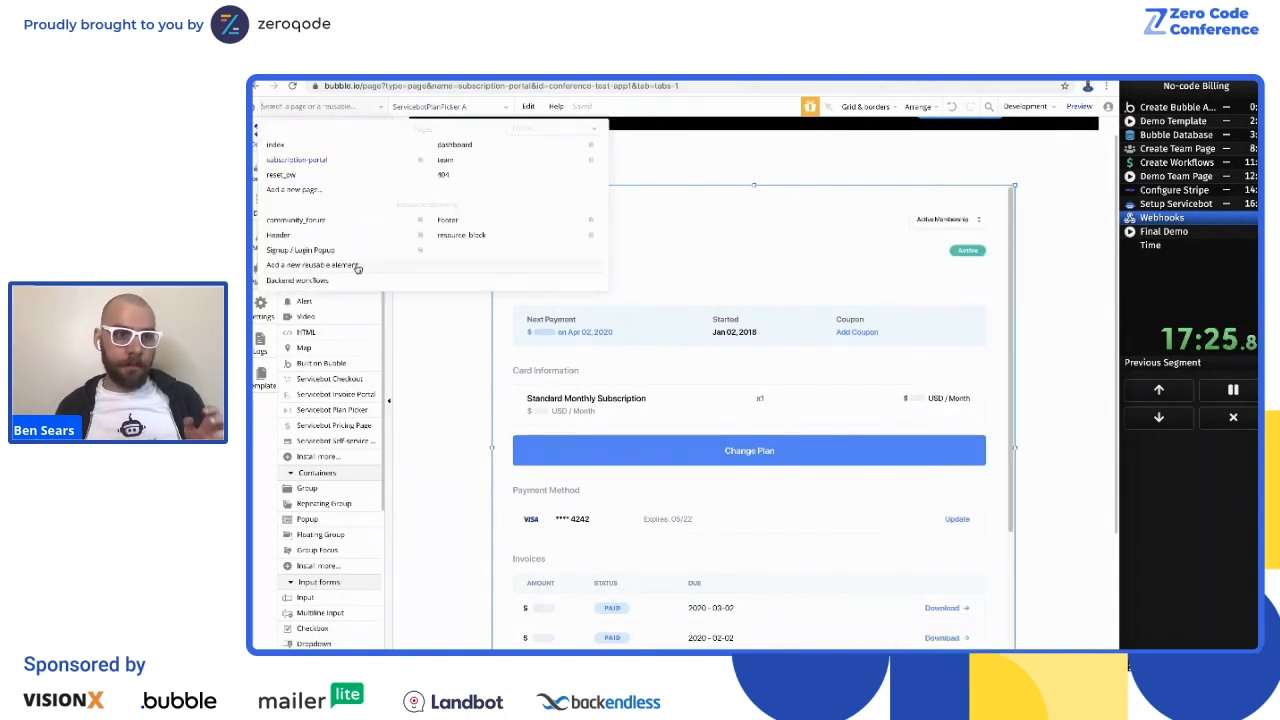
left_click(298, 281)
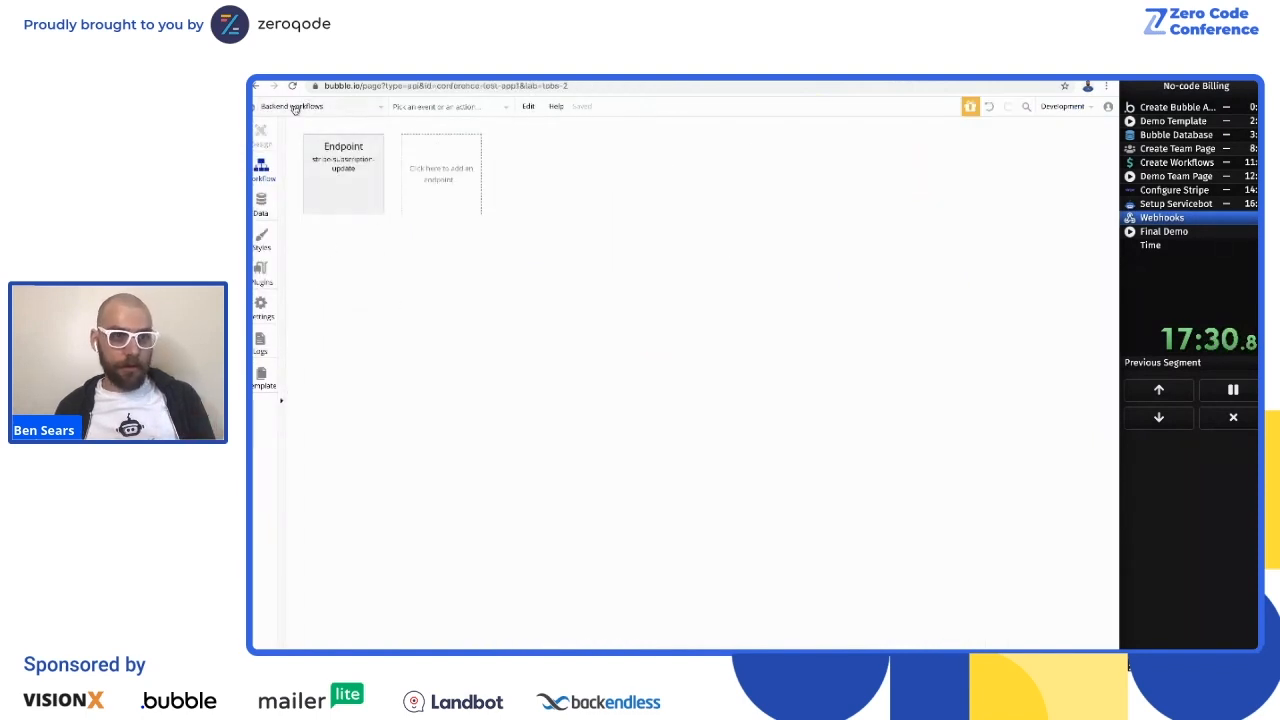
left_click(344, 181)
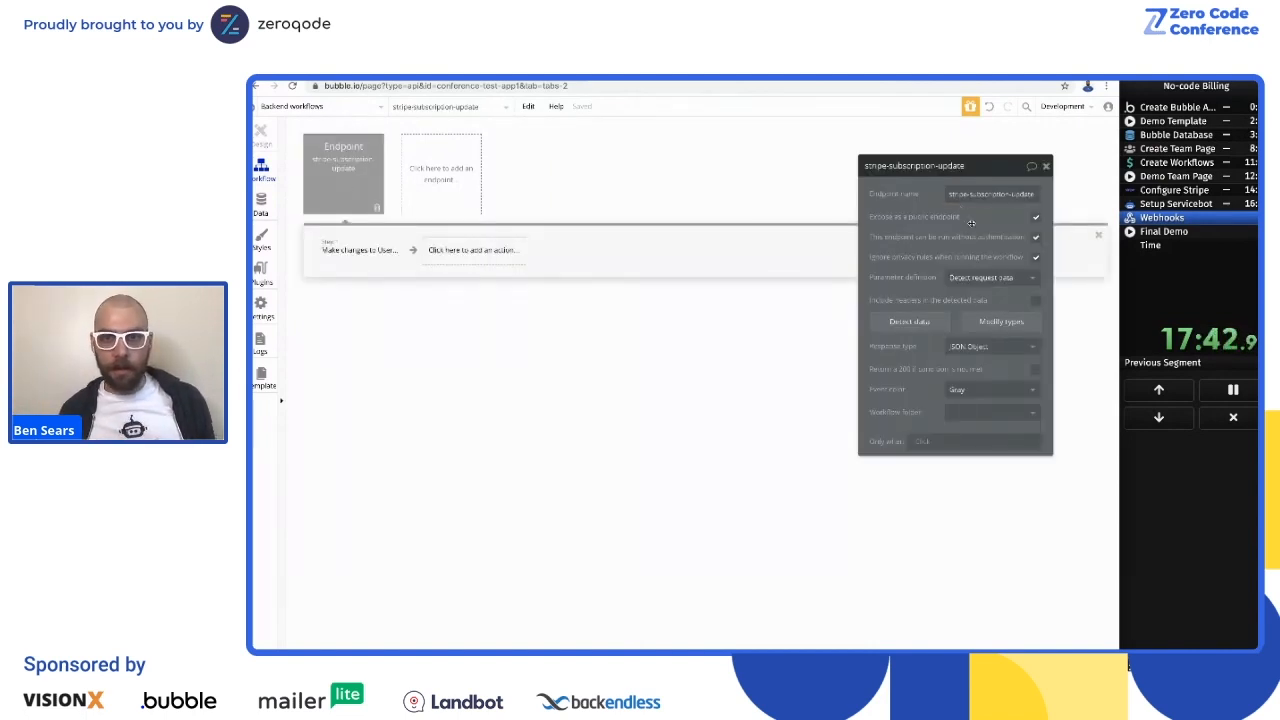
left_click(332, 260)
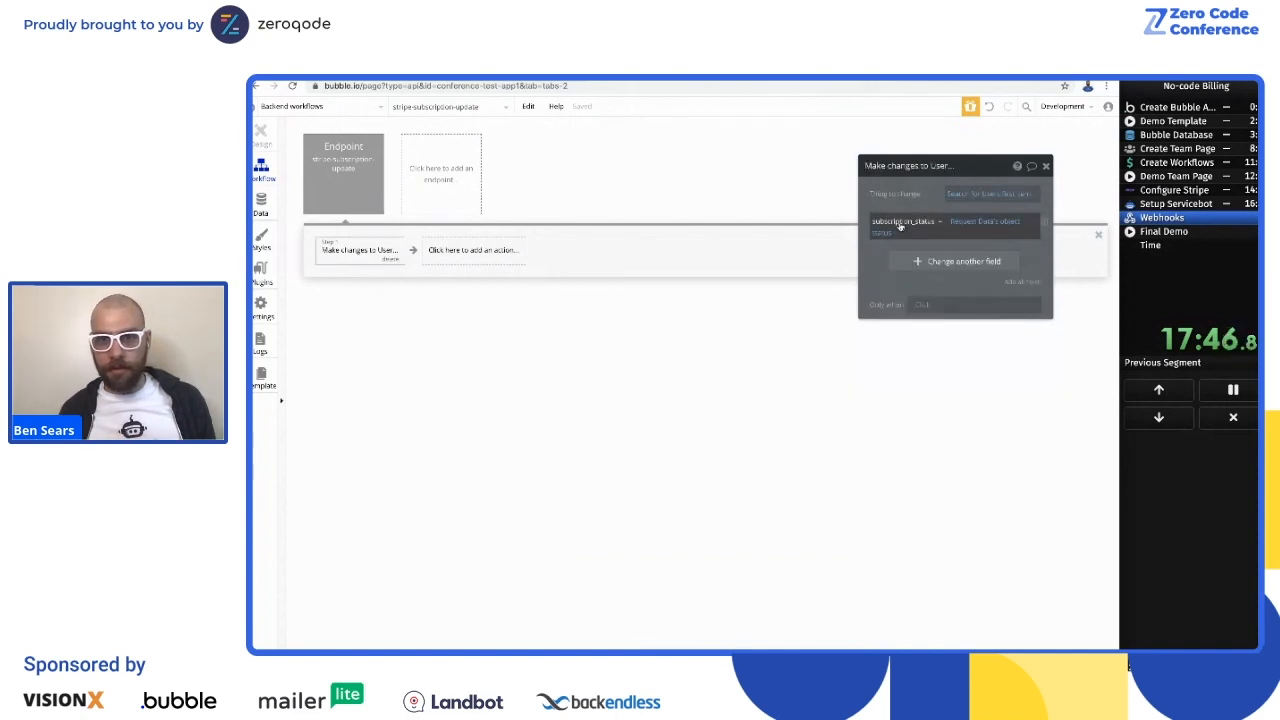
Step: Add the max_team_members field to the User changes and set it to Request Data's object quantity
left_click(958, 261)
left_click(878, 260)
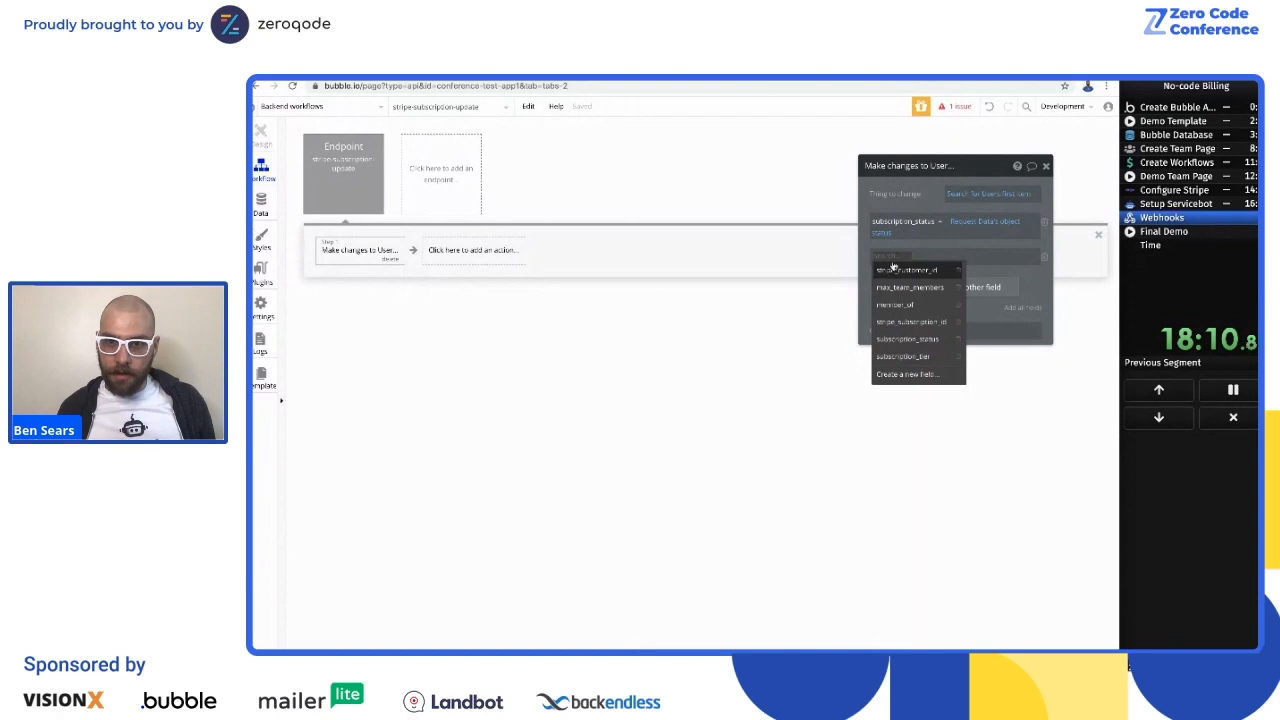
left_click(911, 289)
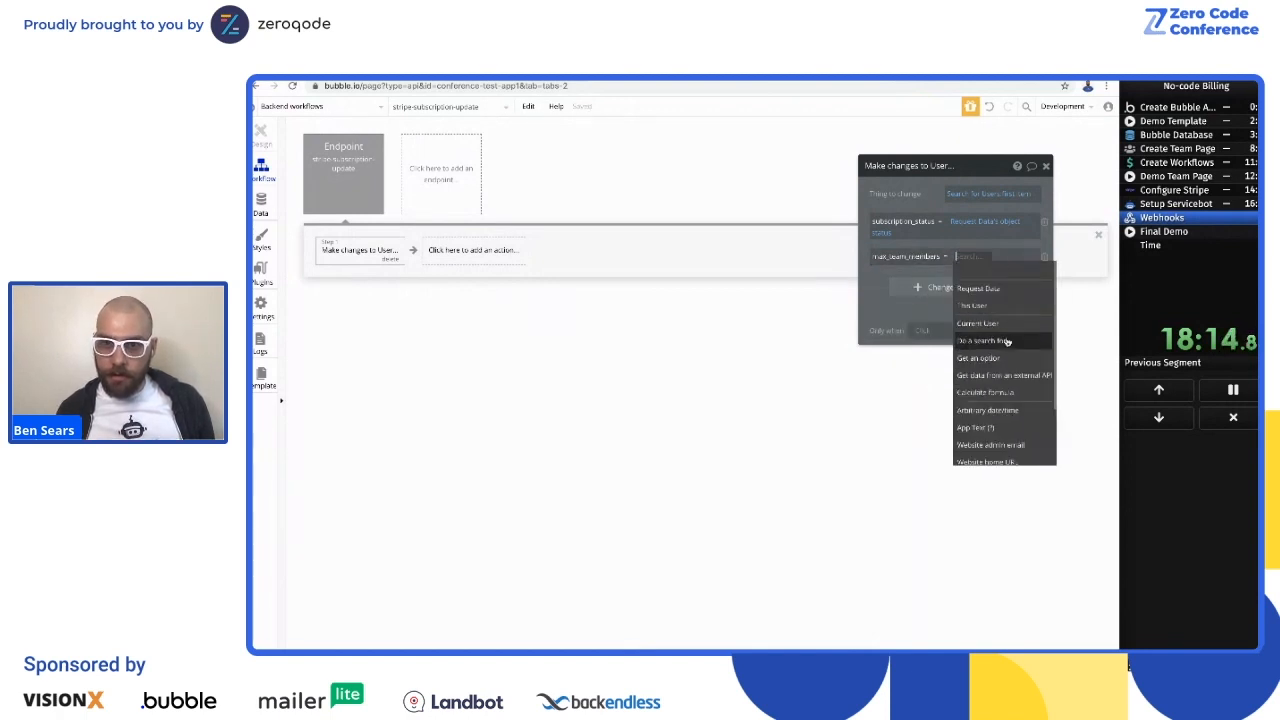
left_click(1012, 295)
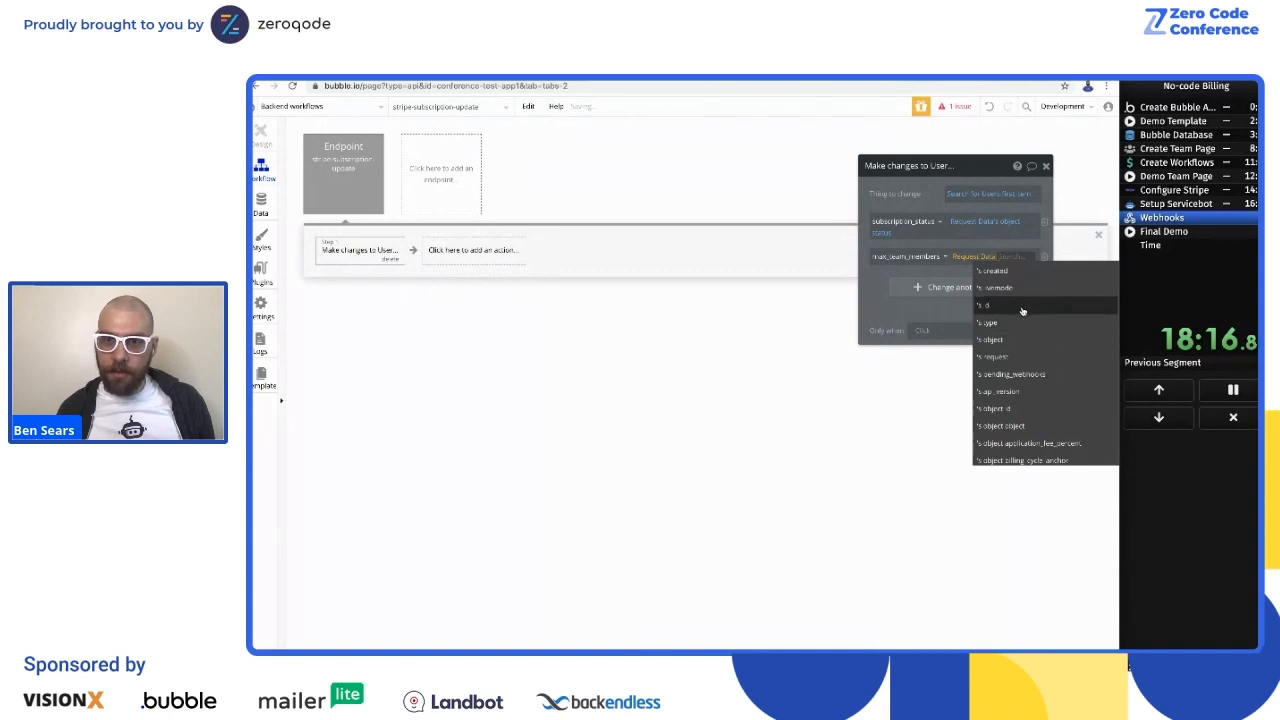
type("qua")
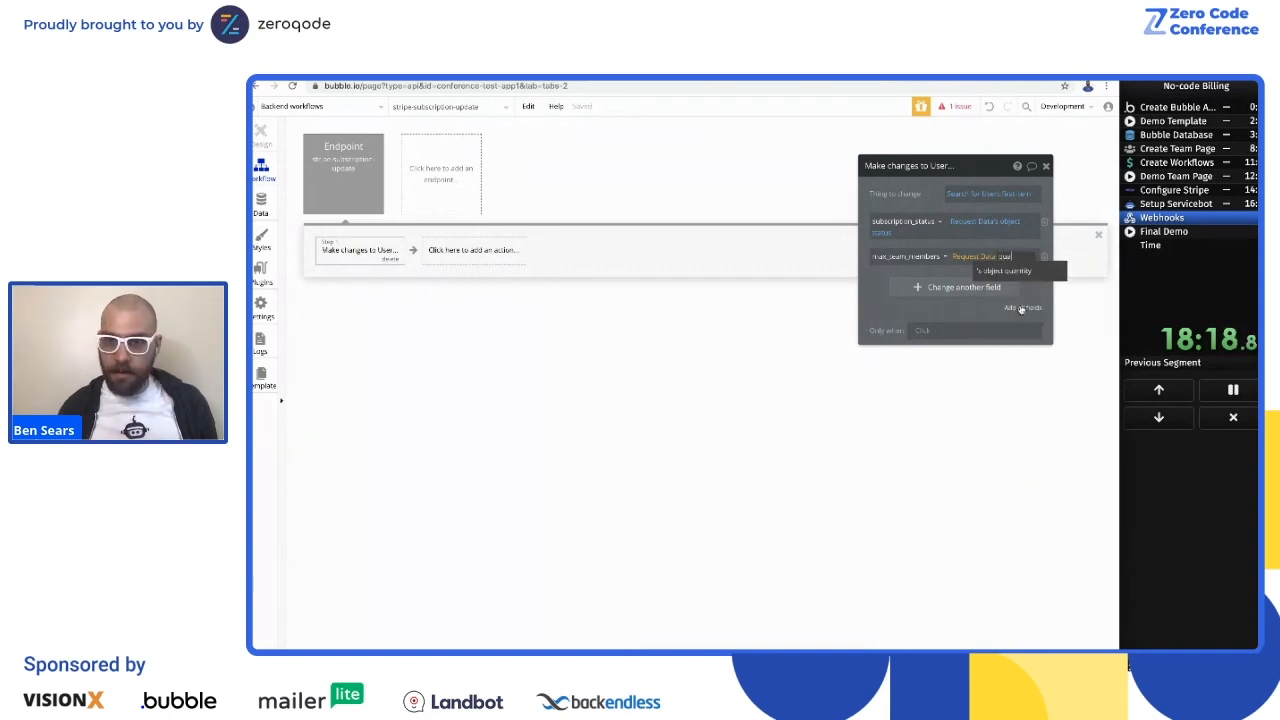
left_click(1022, 275)
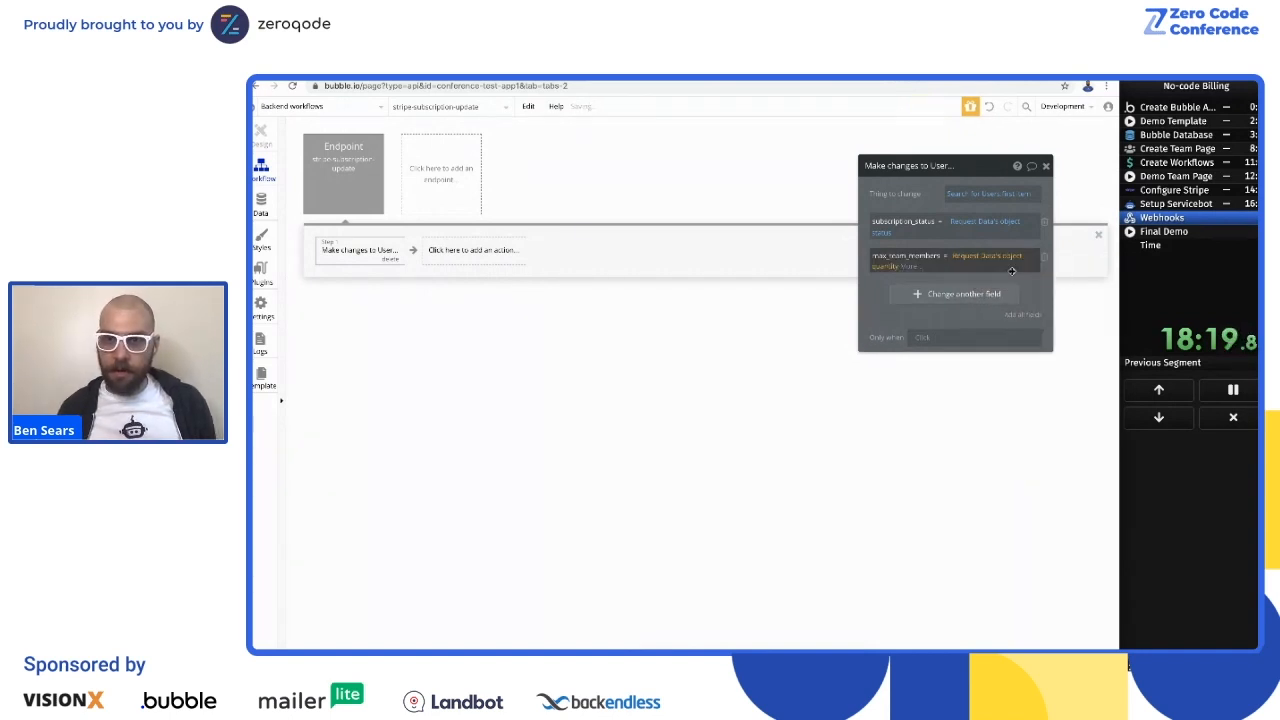
Step: Extend the max_team_members expression with + 3 and close the action's properties
left_click(910, 266)
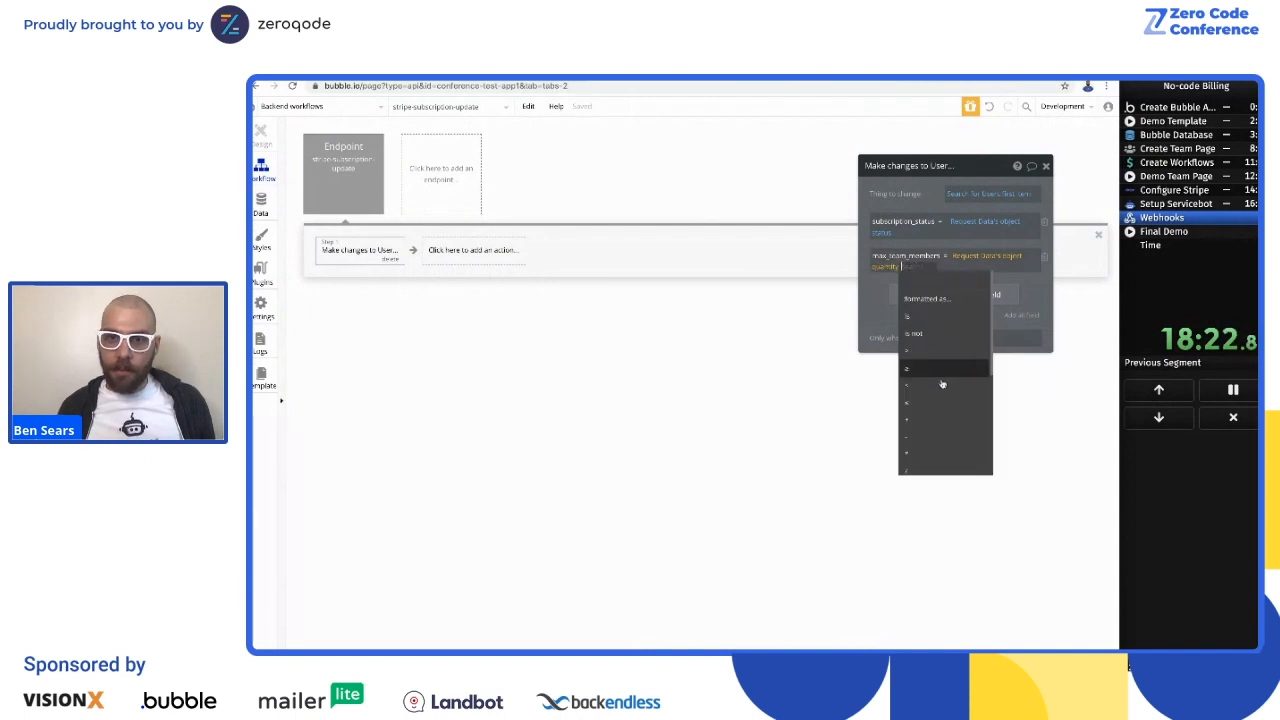
left_click(921, 418)
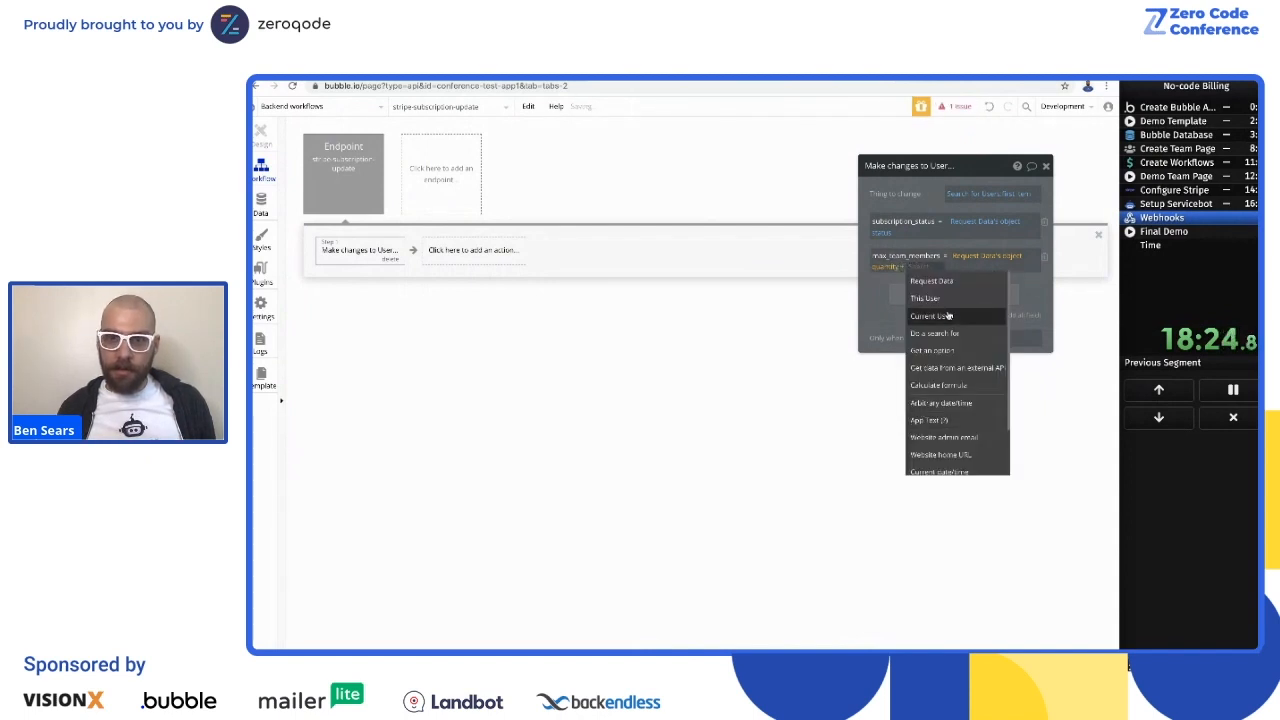
type("5")
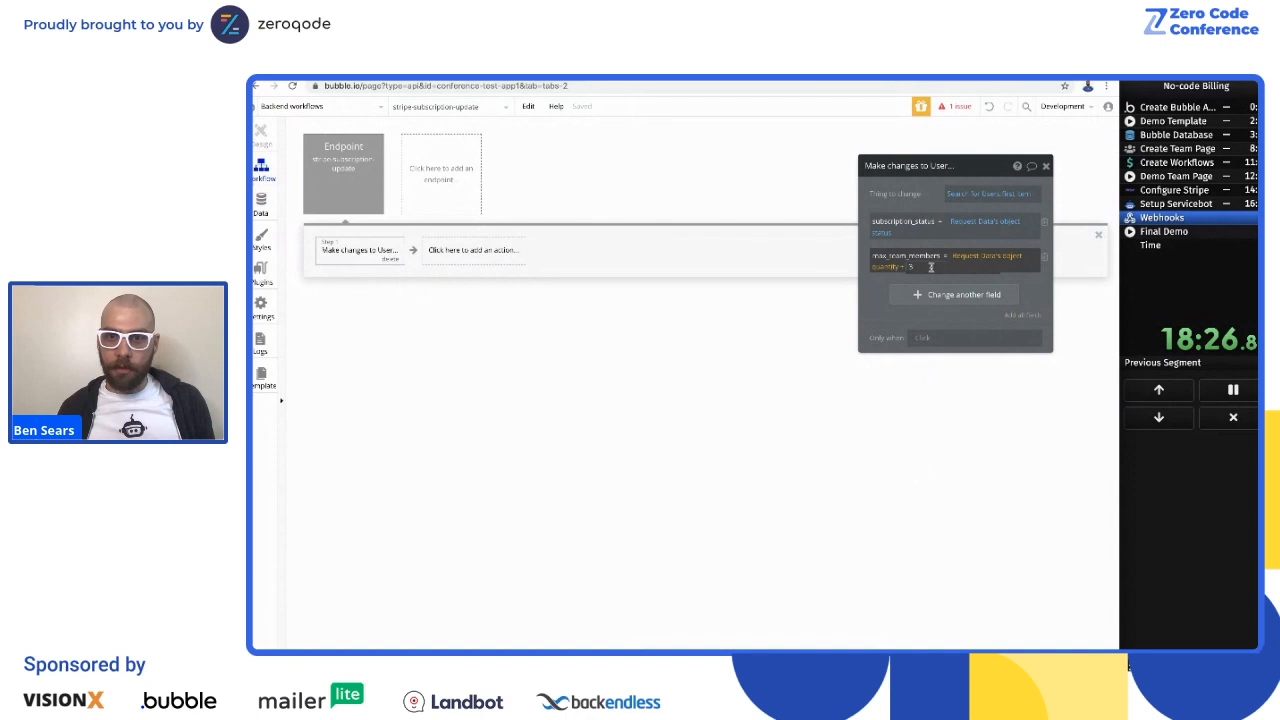
left_click(878, 295)
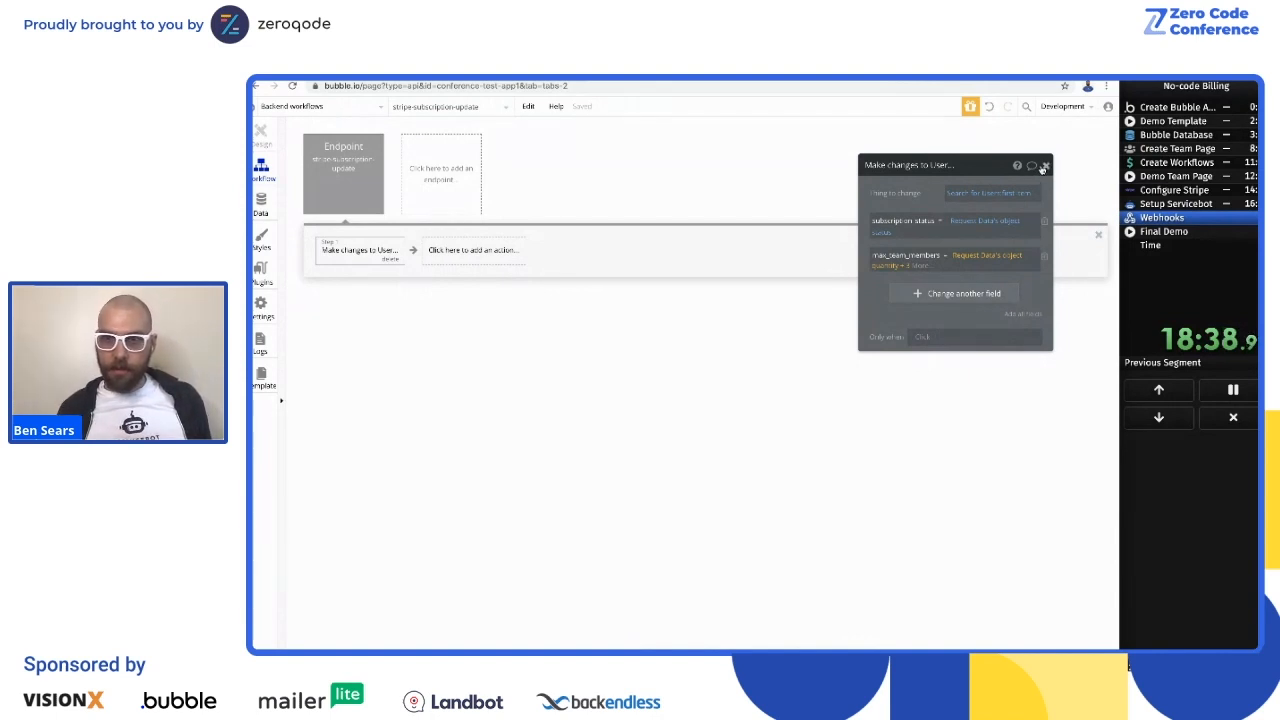
left_click(1047, 170)
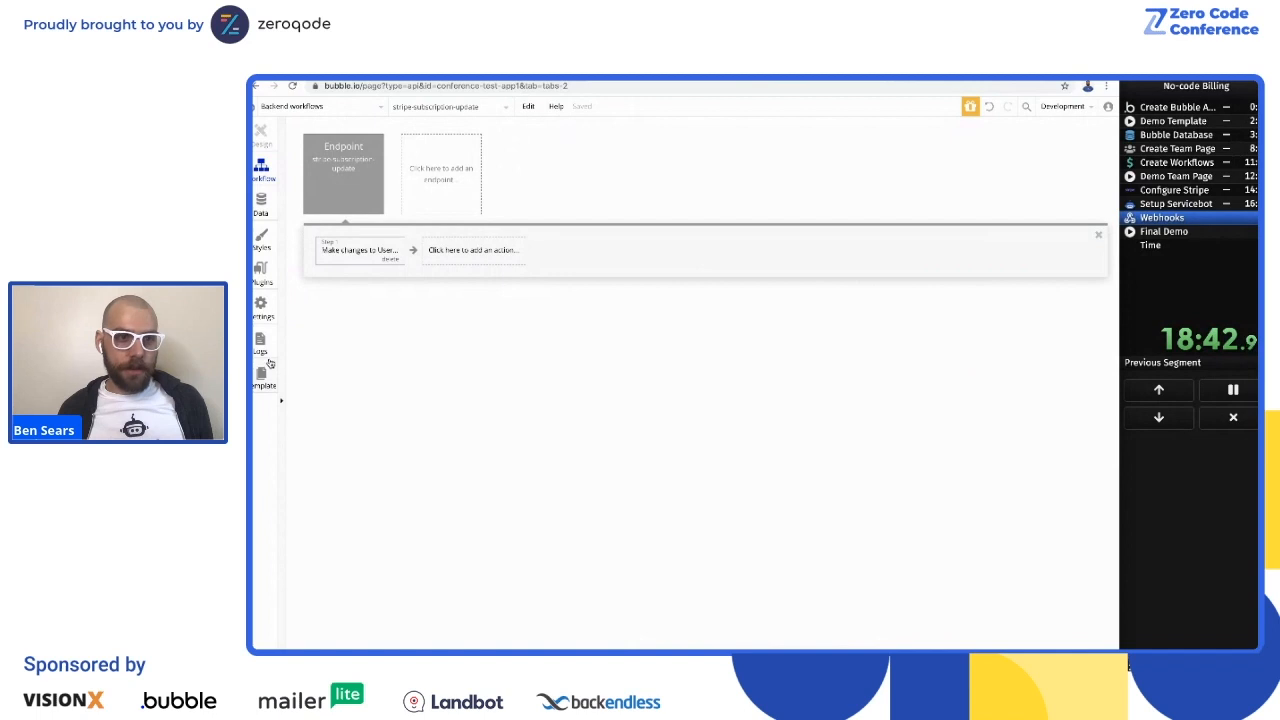
Step: Copy the Workflow API root URL from the app's API settings
left_click(263, 306)
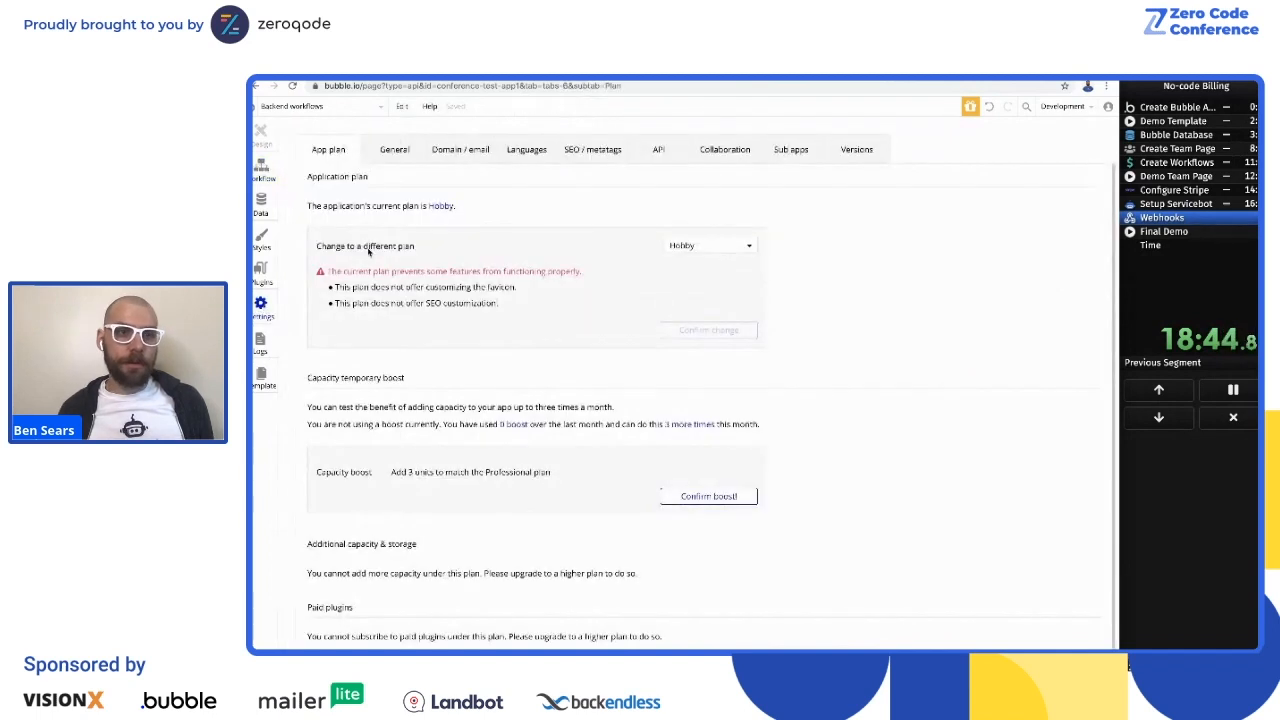
left_click(668, 149)
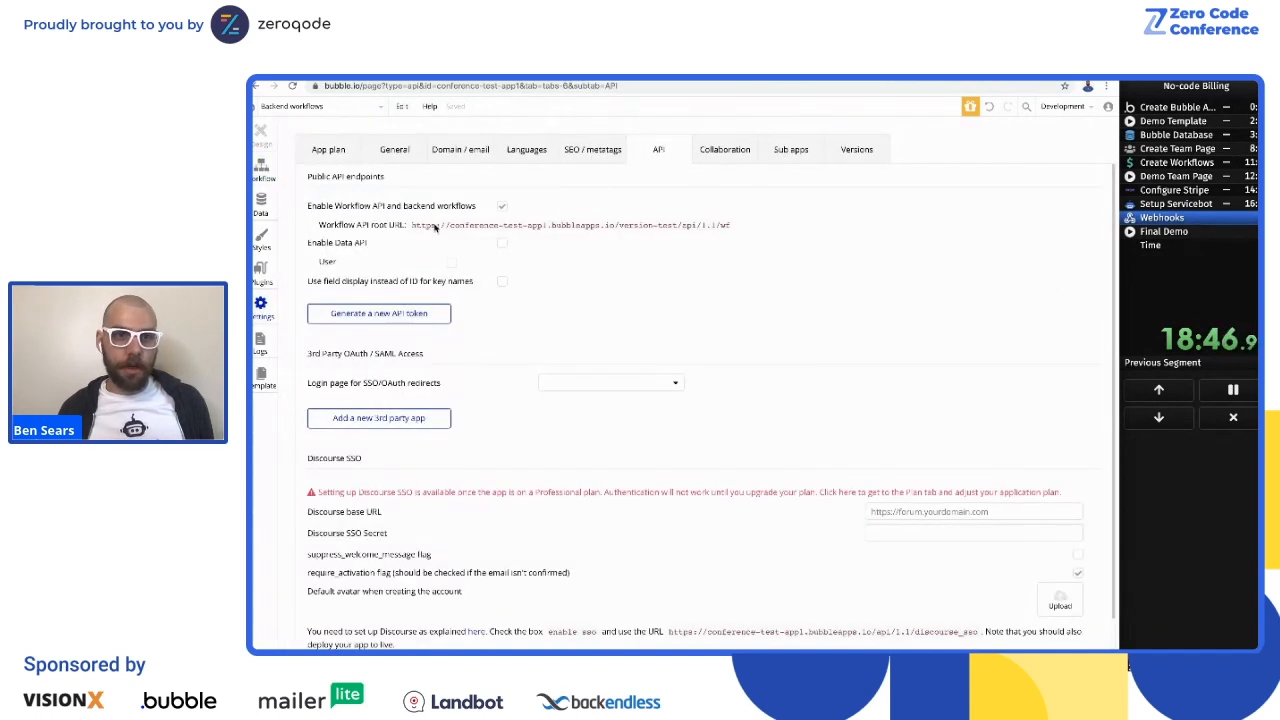
triple_click(614, 226)
key("ctrl+c")
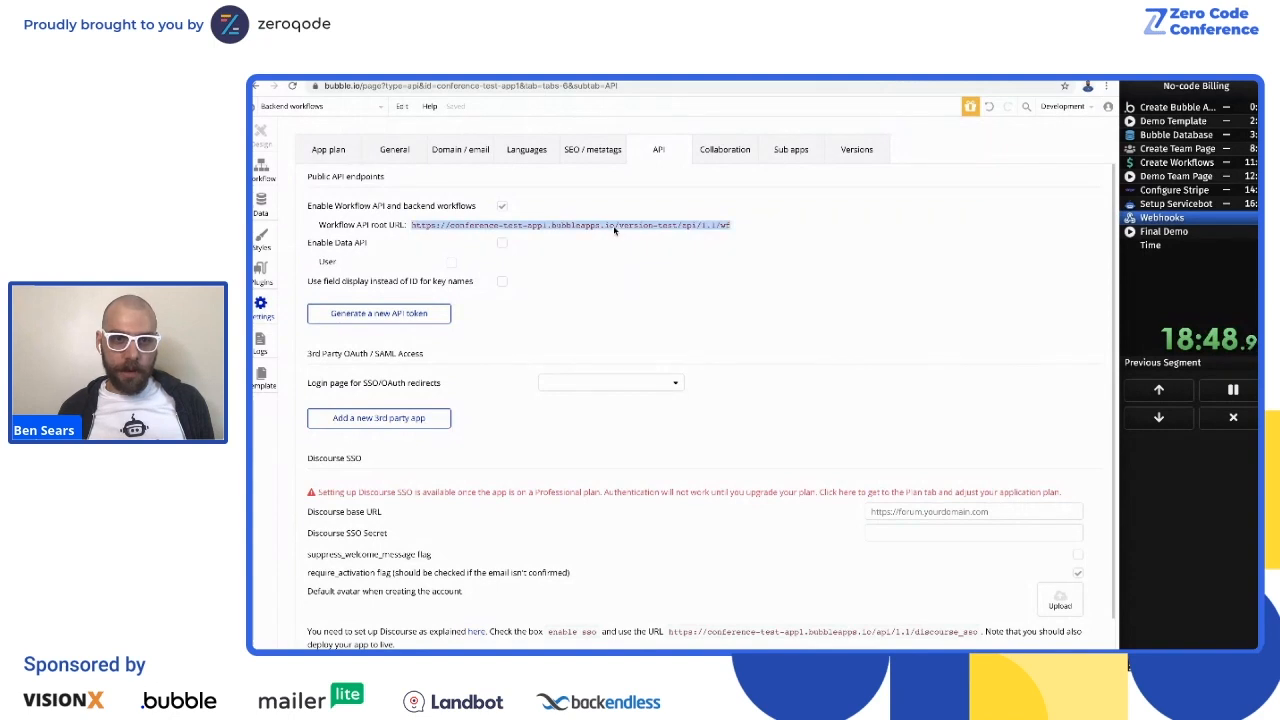
Step: Switch to the Stripe dashboard and start a new webhook endpoint using the copied Workflow API root URL
left_click(730, 78)
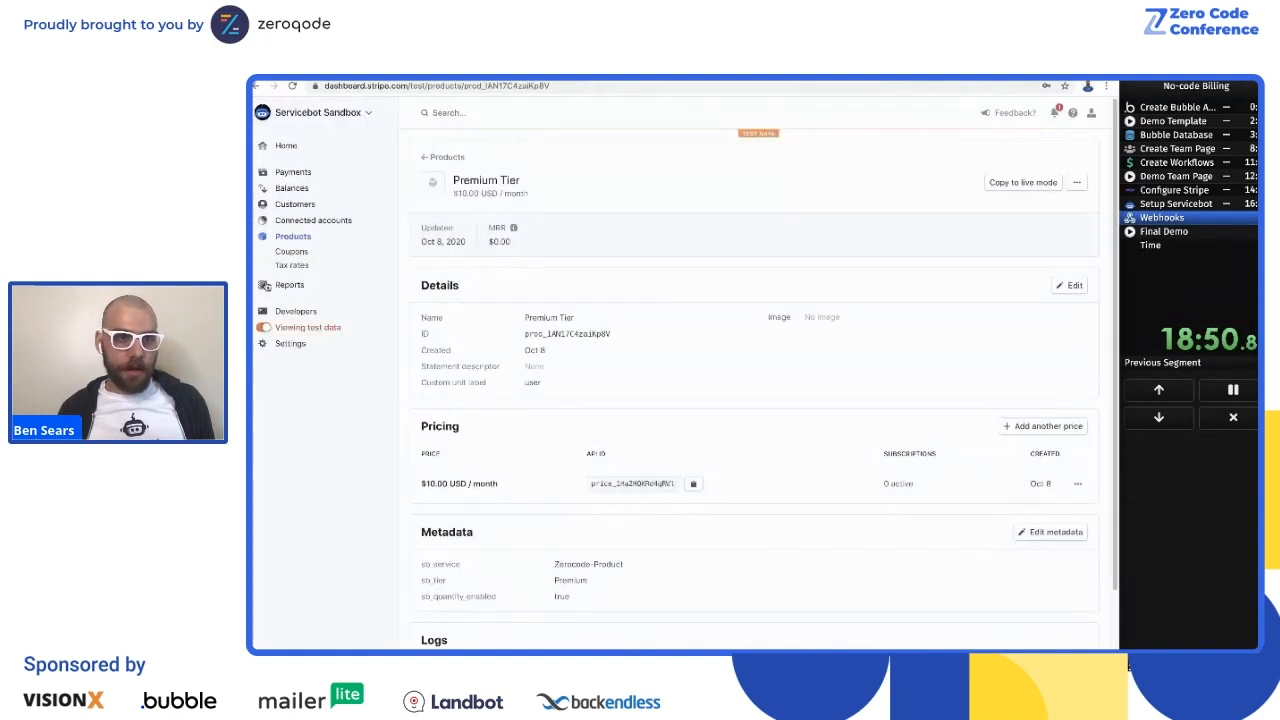
left_click(295, 311)
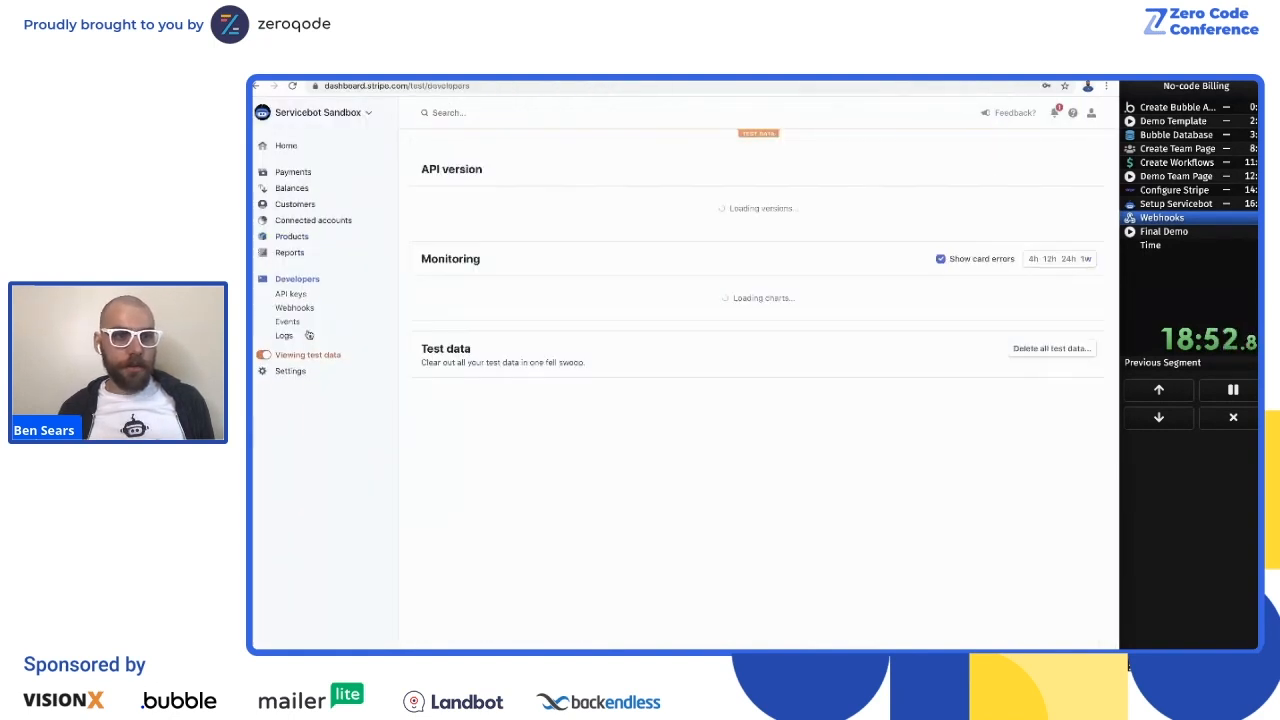
left_click(296, 309)
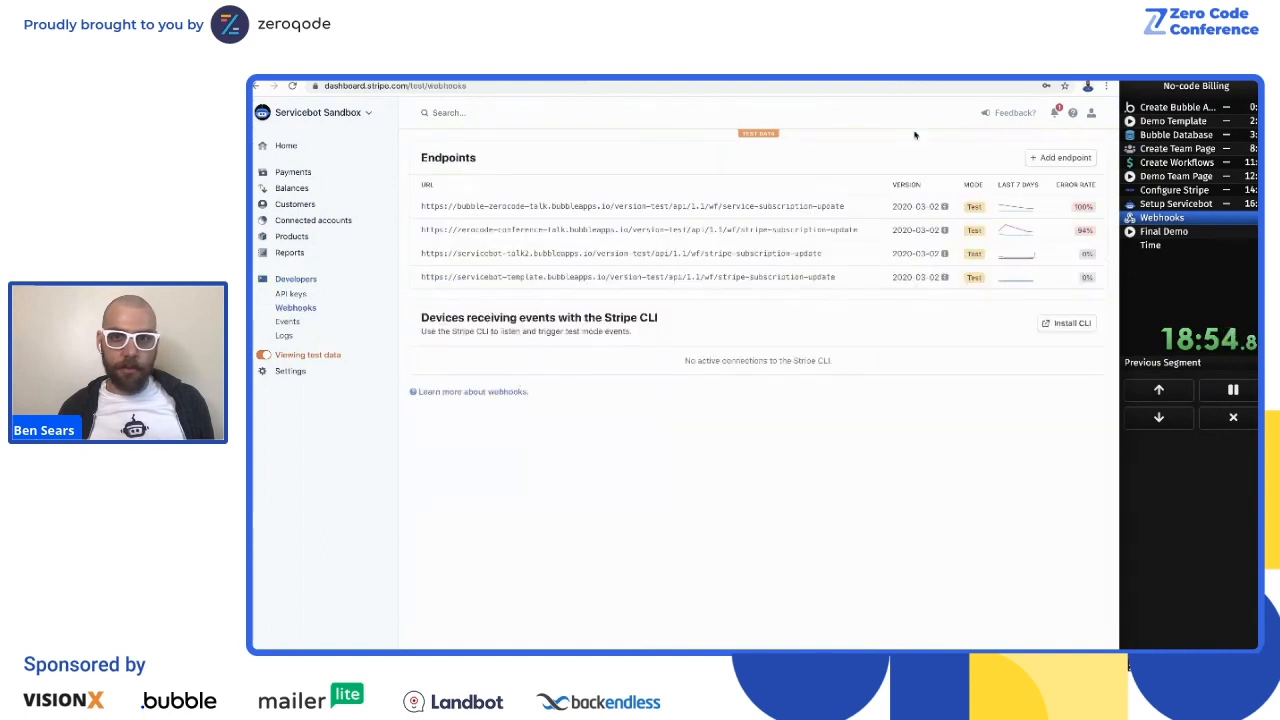
left_click(1060, 158)
triple_click(578, 207)
key("ctrl+v")
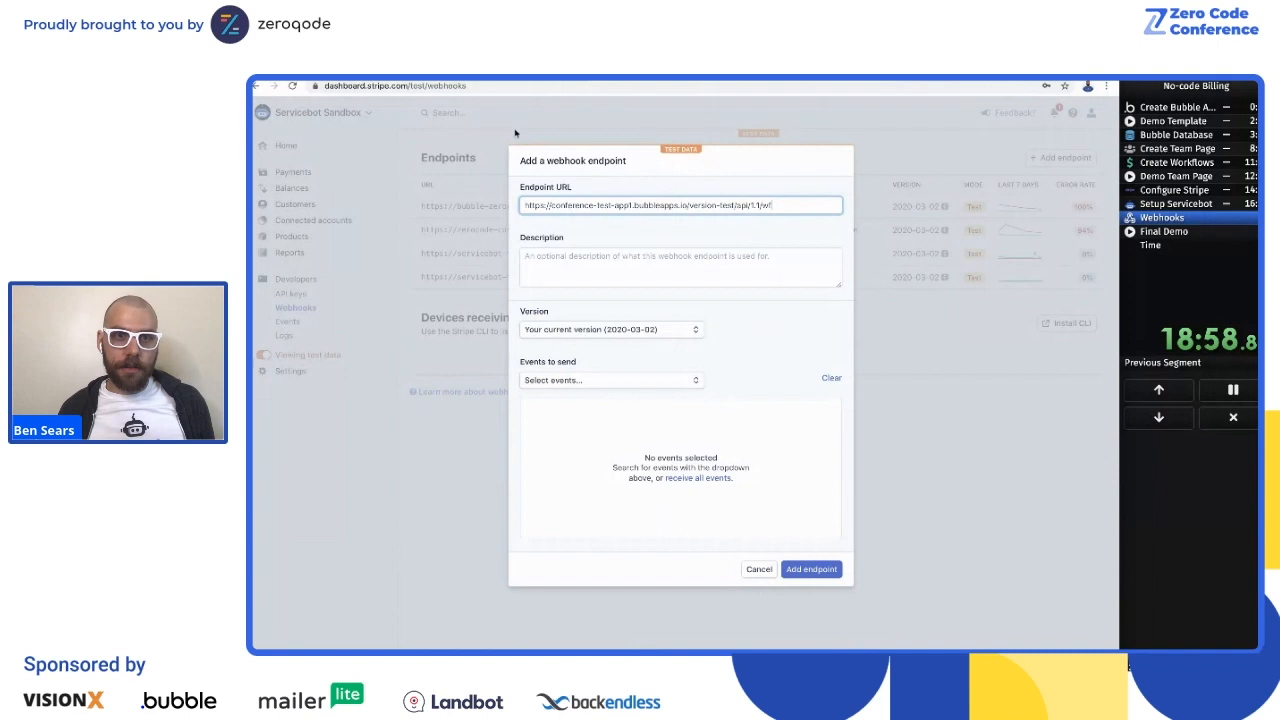
Step: Check the endpoint name in Bubble's backend workflows and append /stripe-subscription-update to the endpoint URL in Stripe
key("ctrl+shift+Tab")
key("ctrl+shift+Tab")
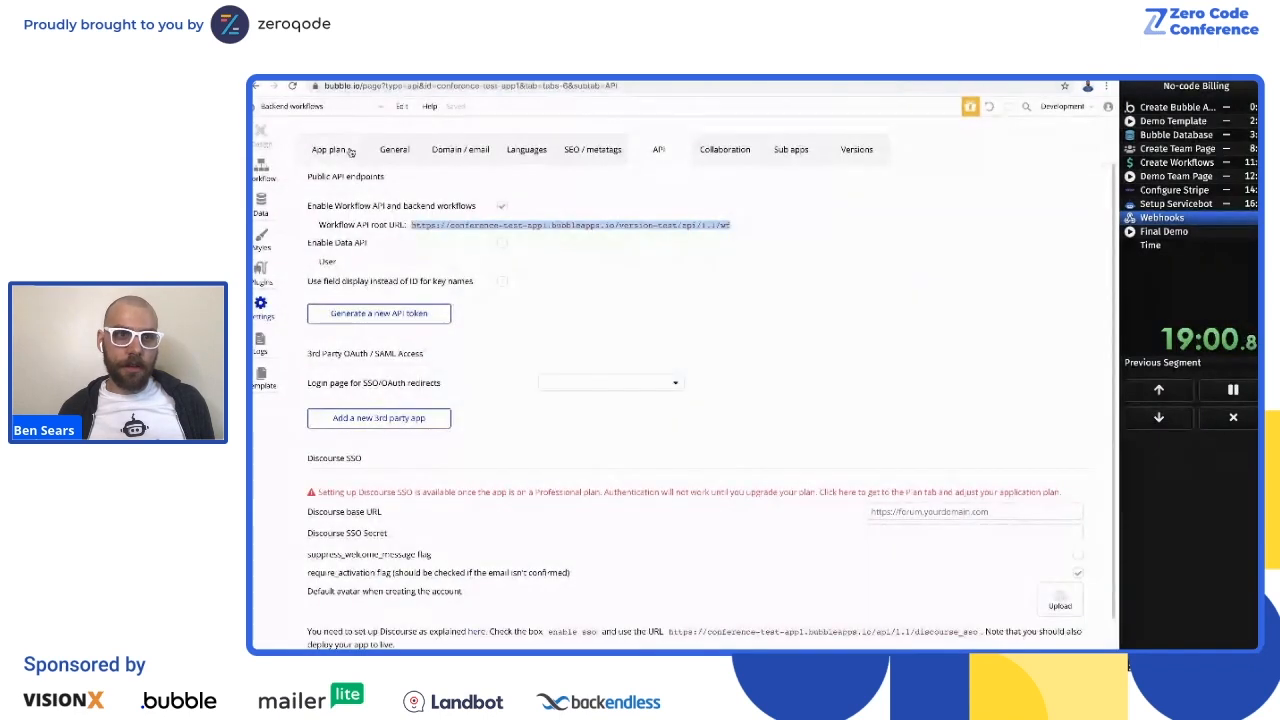
left_click(261, 167)
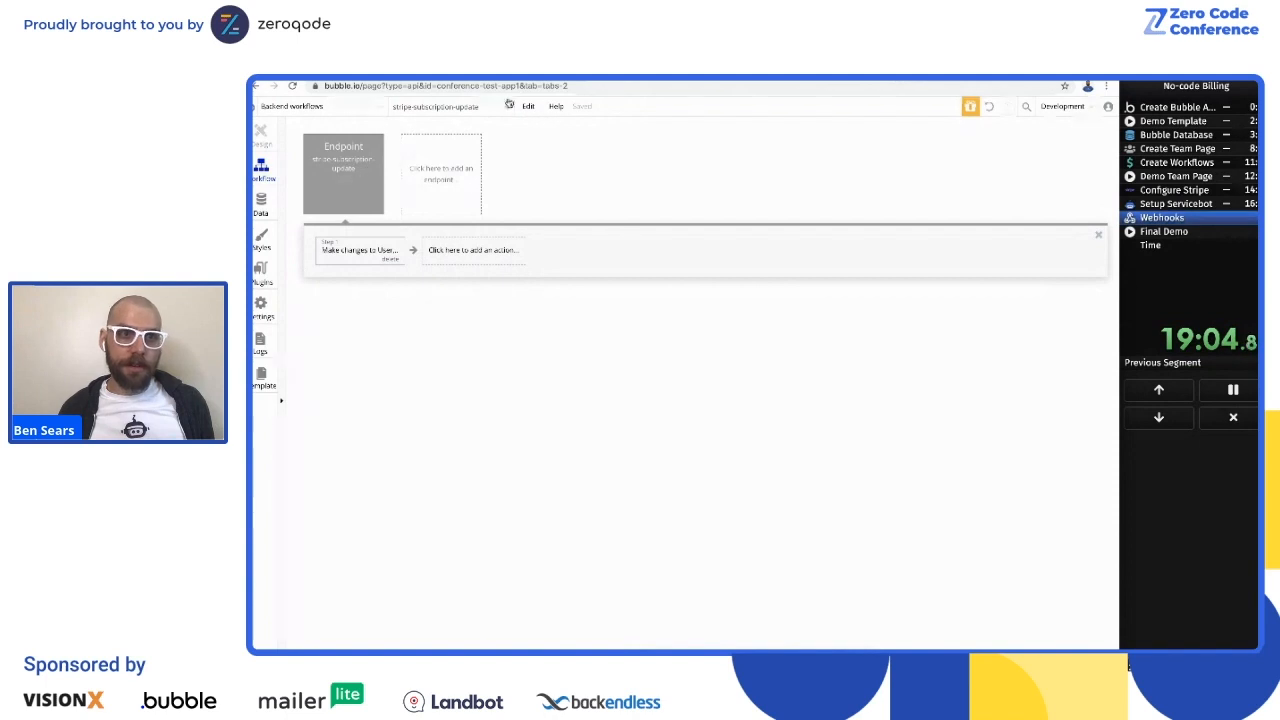
left_click(636, 75)
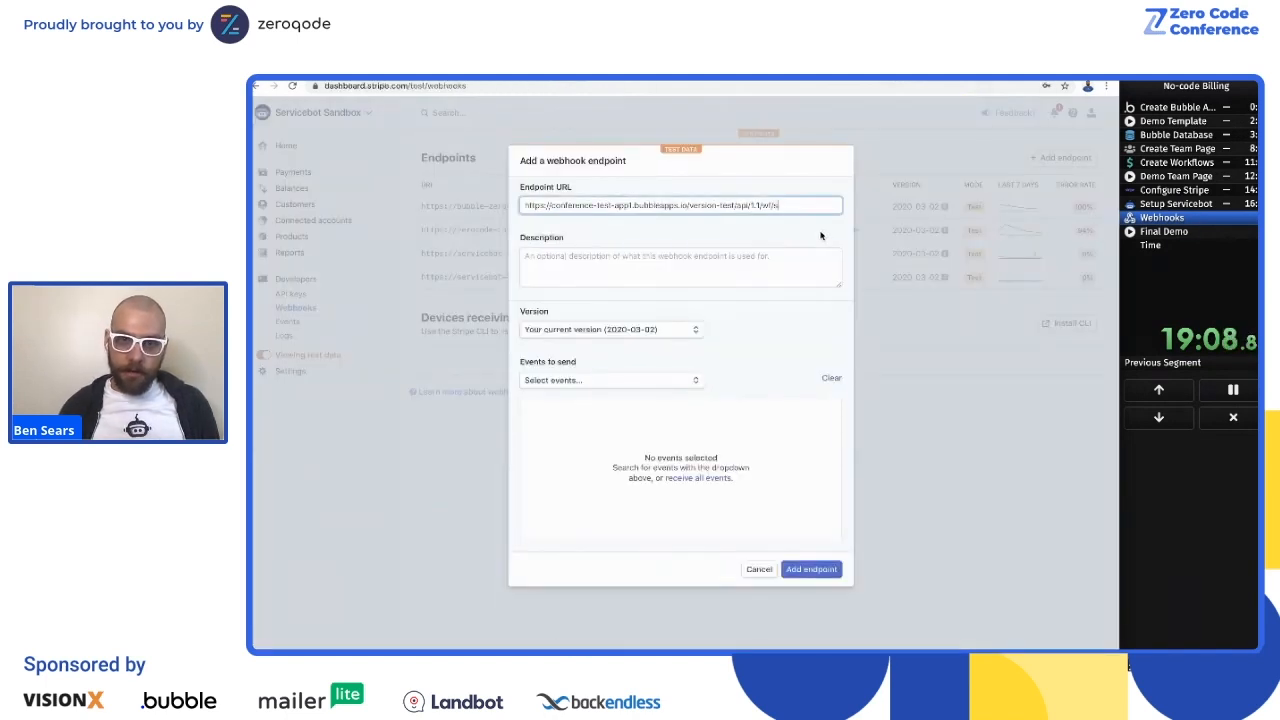
type("bscription-update")
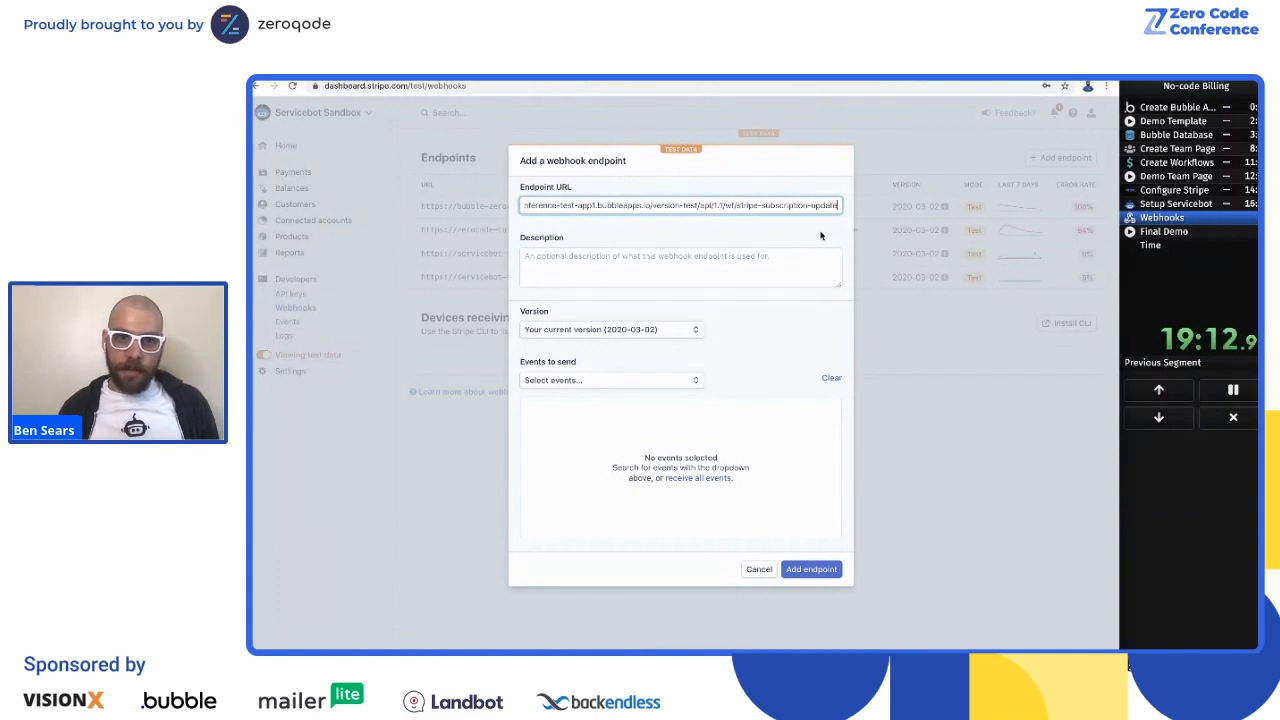
Step: Select the customer.subscription.updated, customer.subscription.created and customer.subscription.deleted events and add the webhook endpoint
left_click(575, 383)
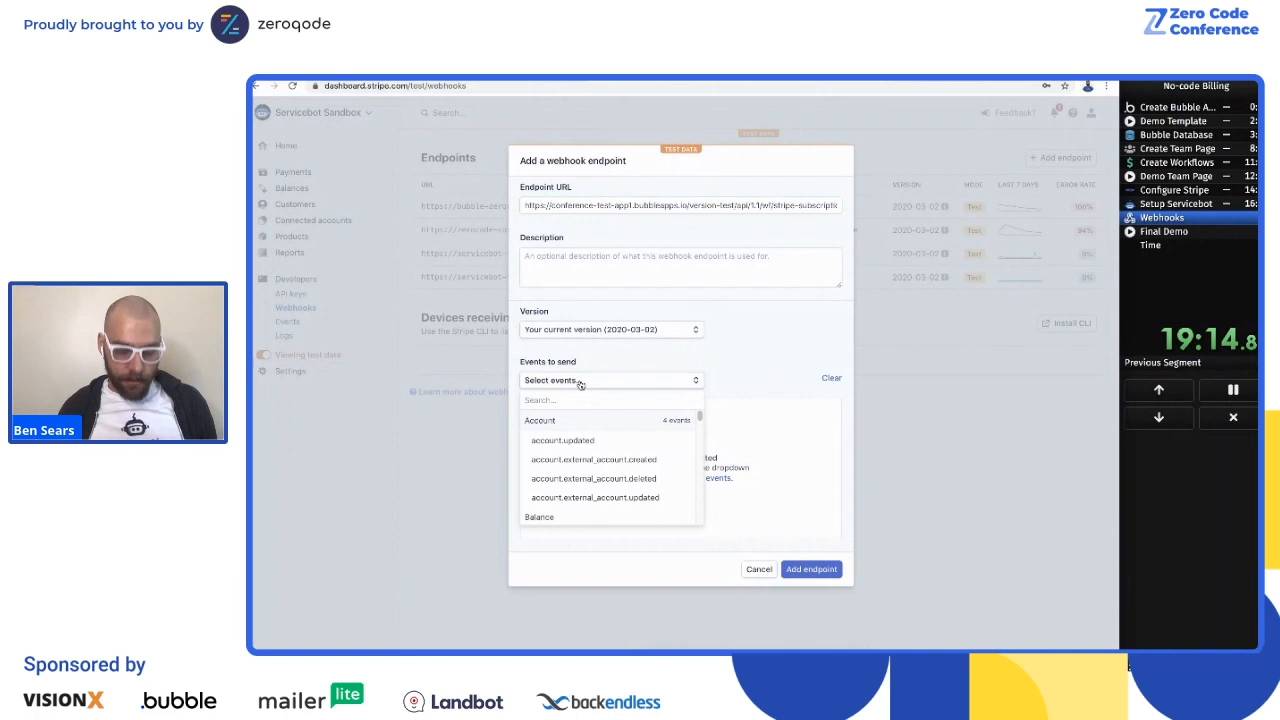
type("subscription")
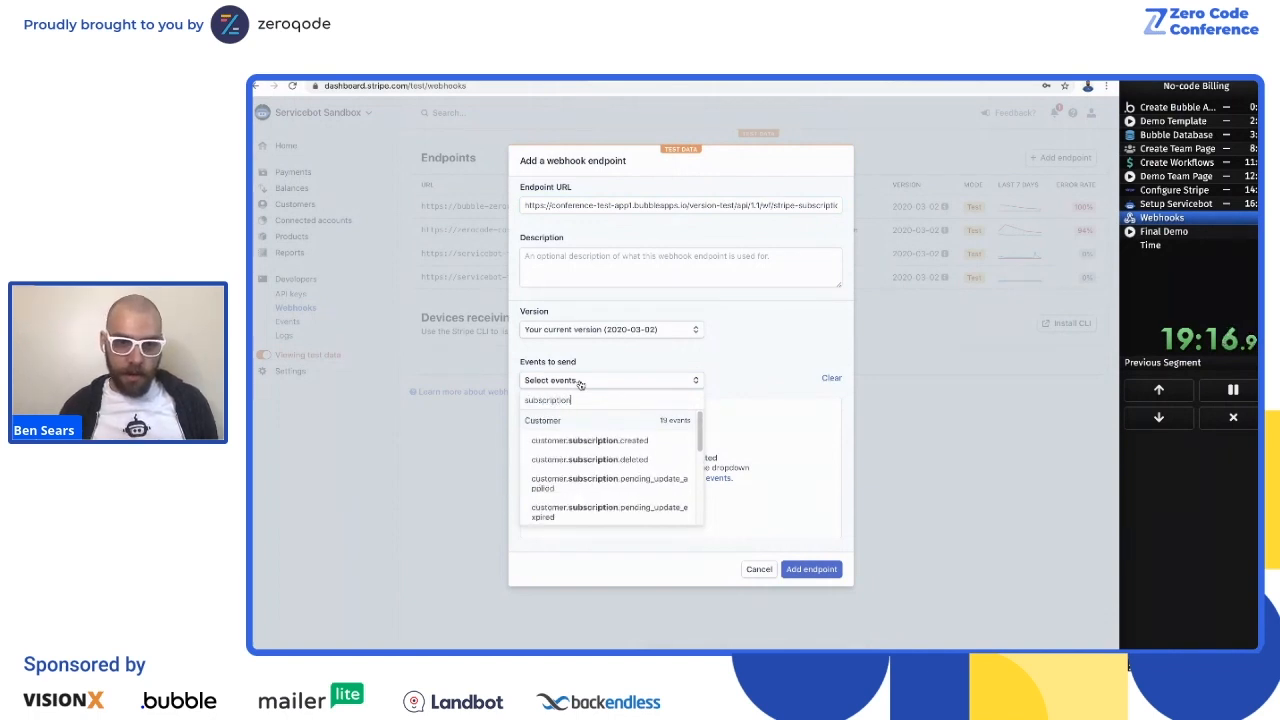
left_click(578, 459)
left_click(595, 389)
left_click(597, 440)
left_click(606, 389)
scroll(597, 455, "down", 2)
left_click(589, 492)
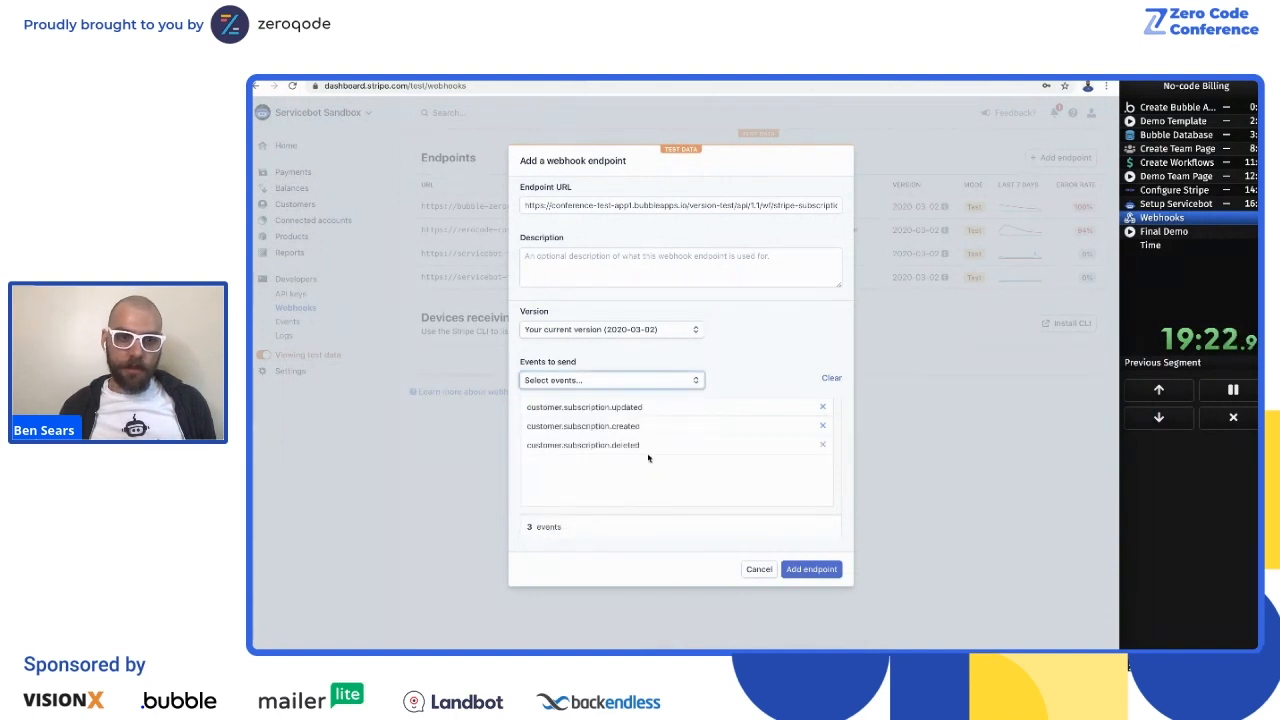
left_click(826, 570)
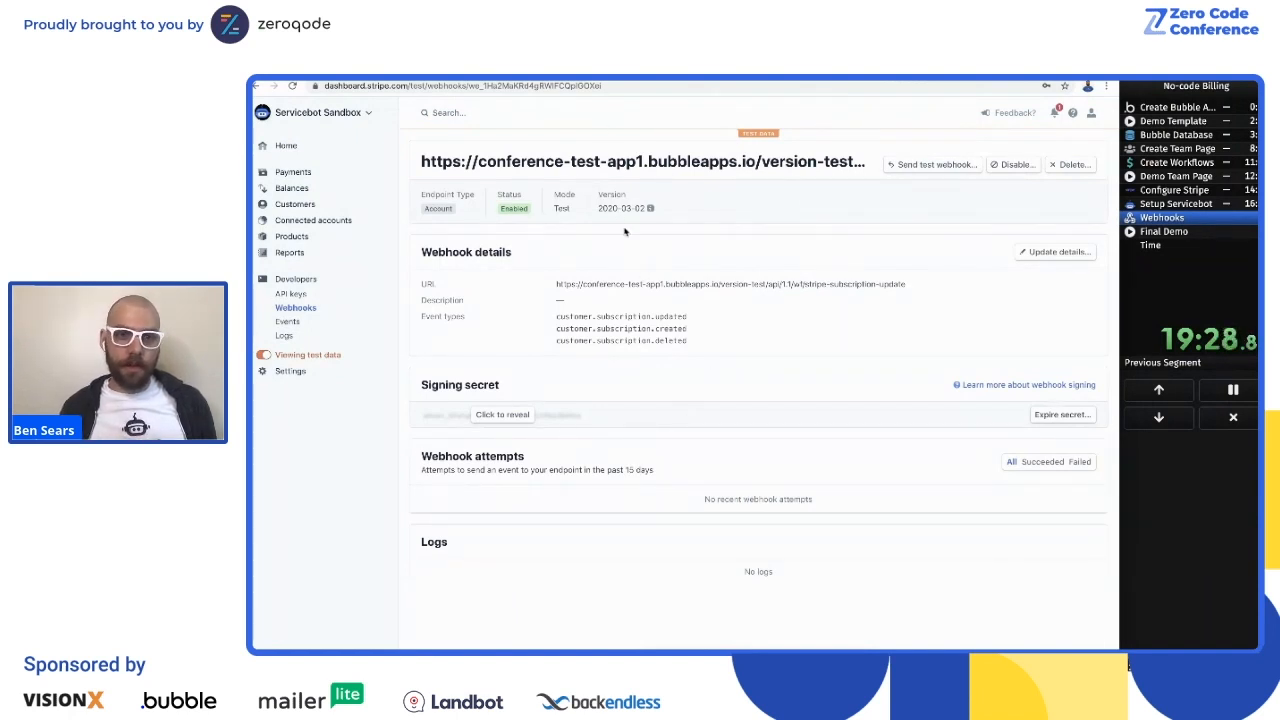
triple_click(630, 317)
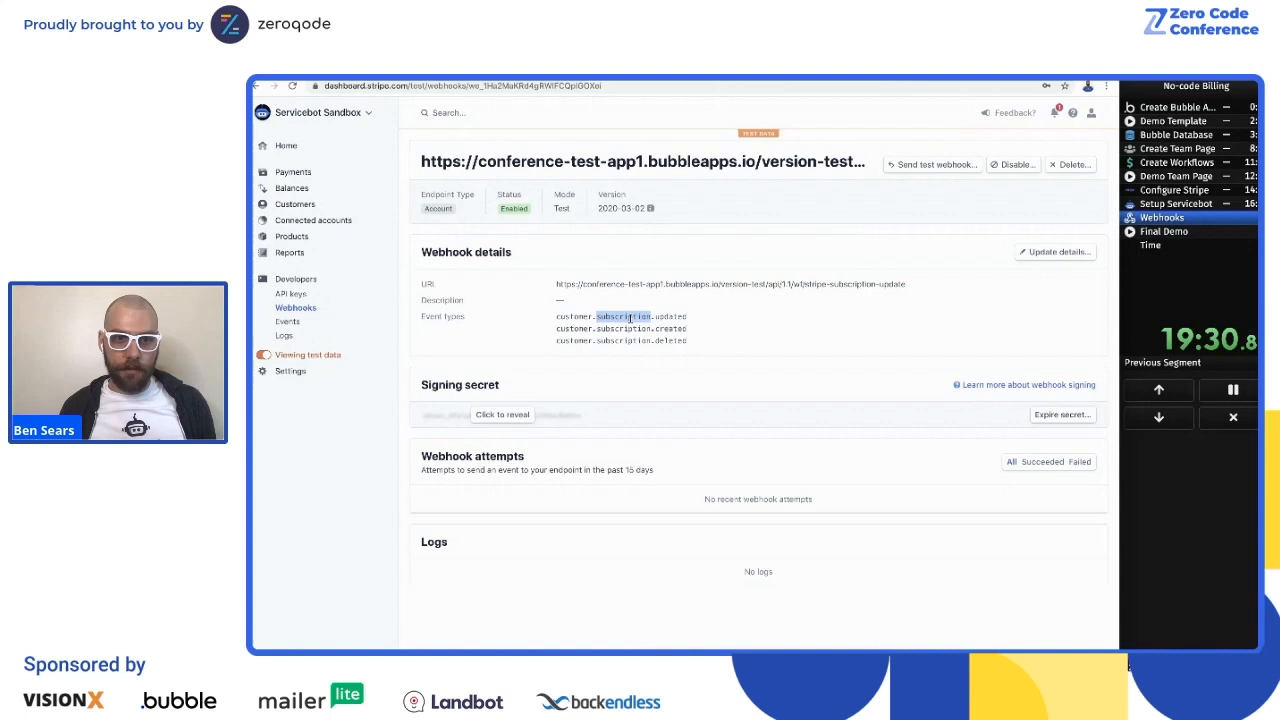
left_click(635, 352)
Step: Return to the Bubble editor from the team page, open the index page and preview the app
left_click(400, 78)
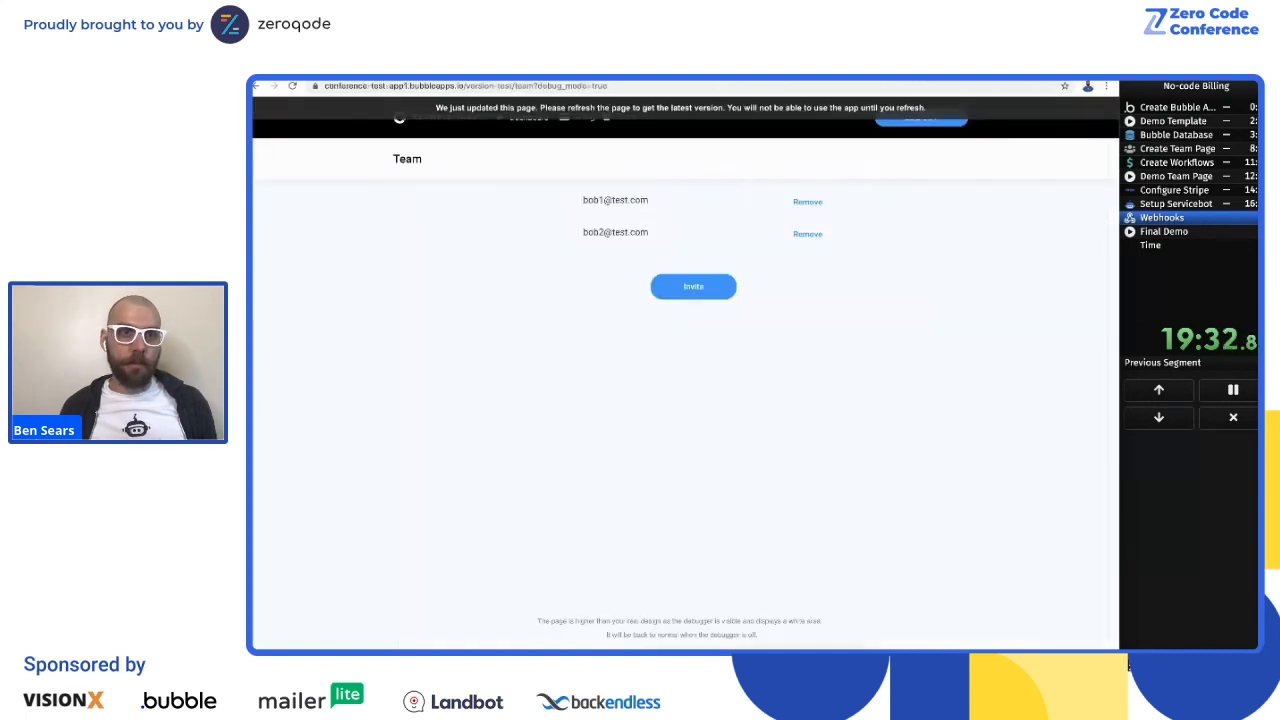
left_click(310, 78)
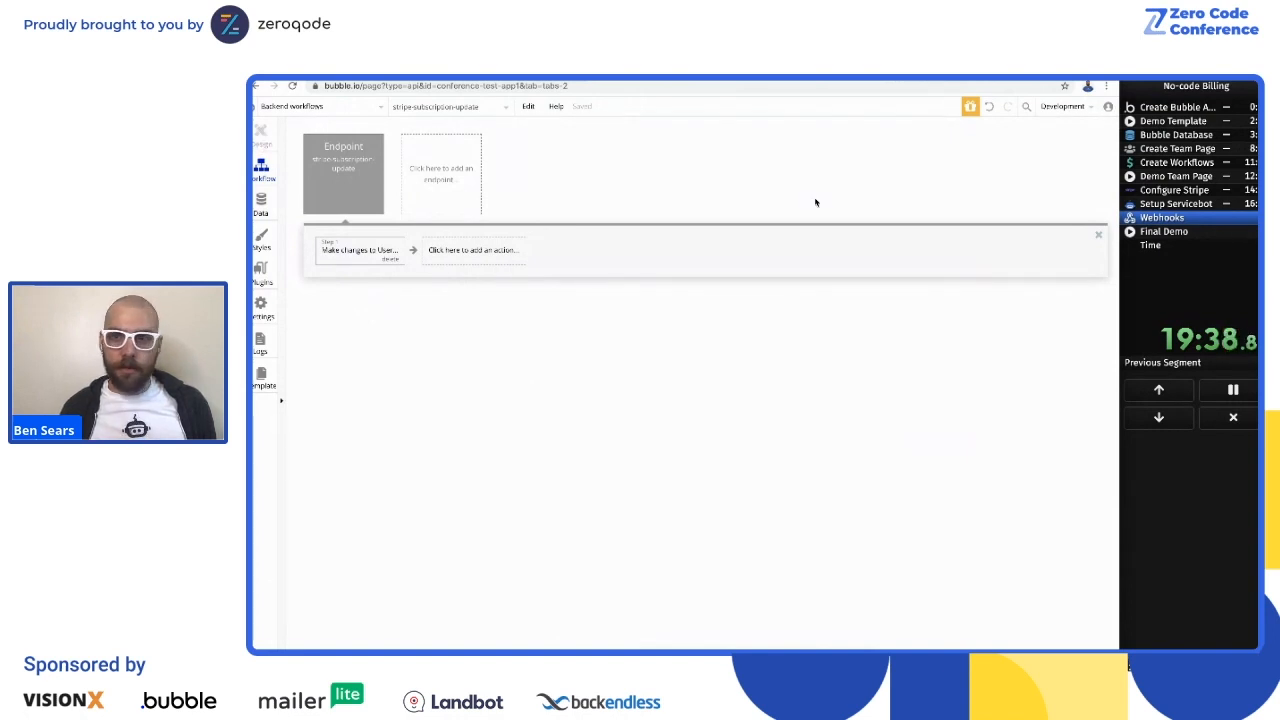
left_click(1190, 198)
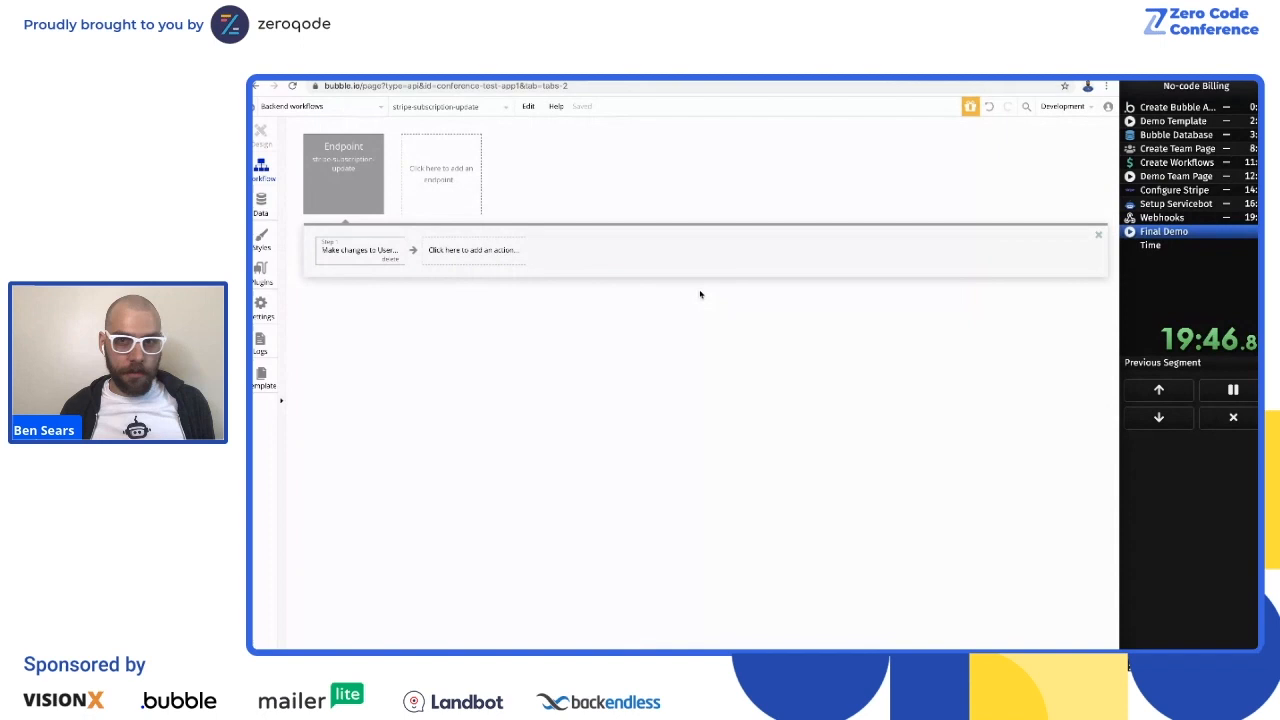
left_click(288, 107)
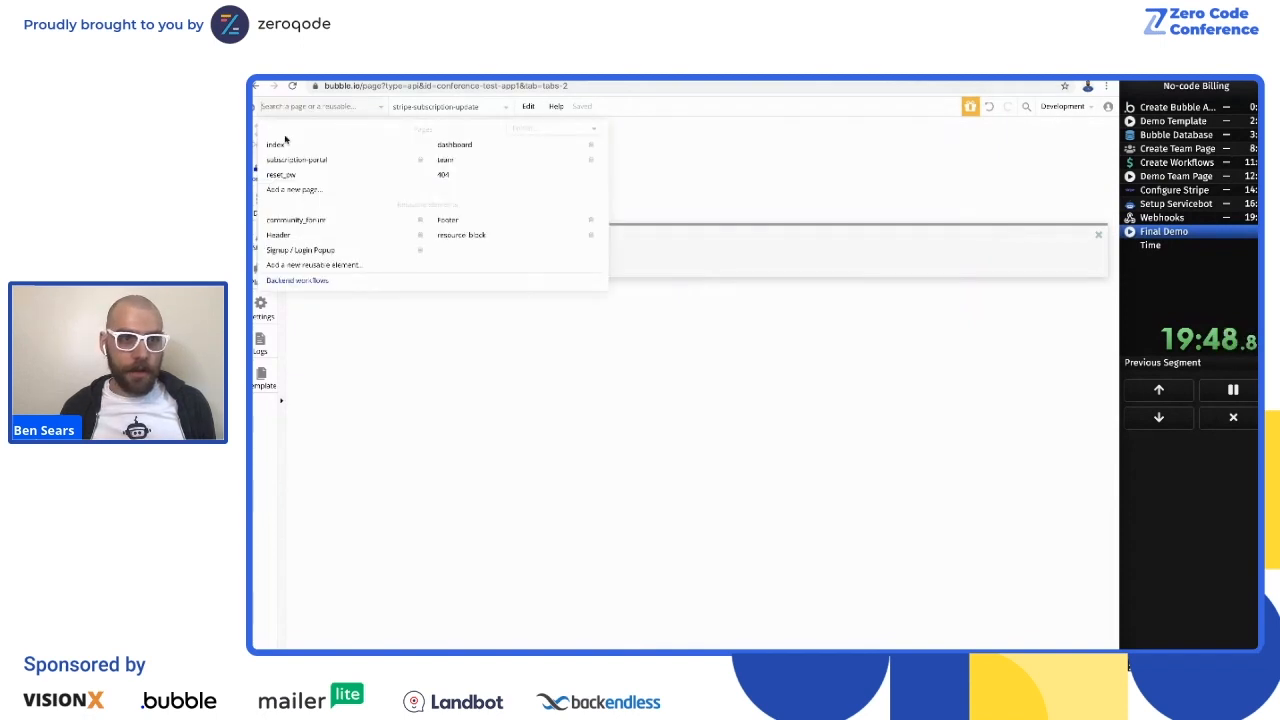
left_click(288, 146)
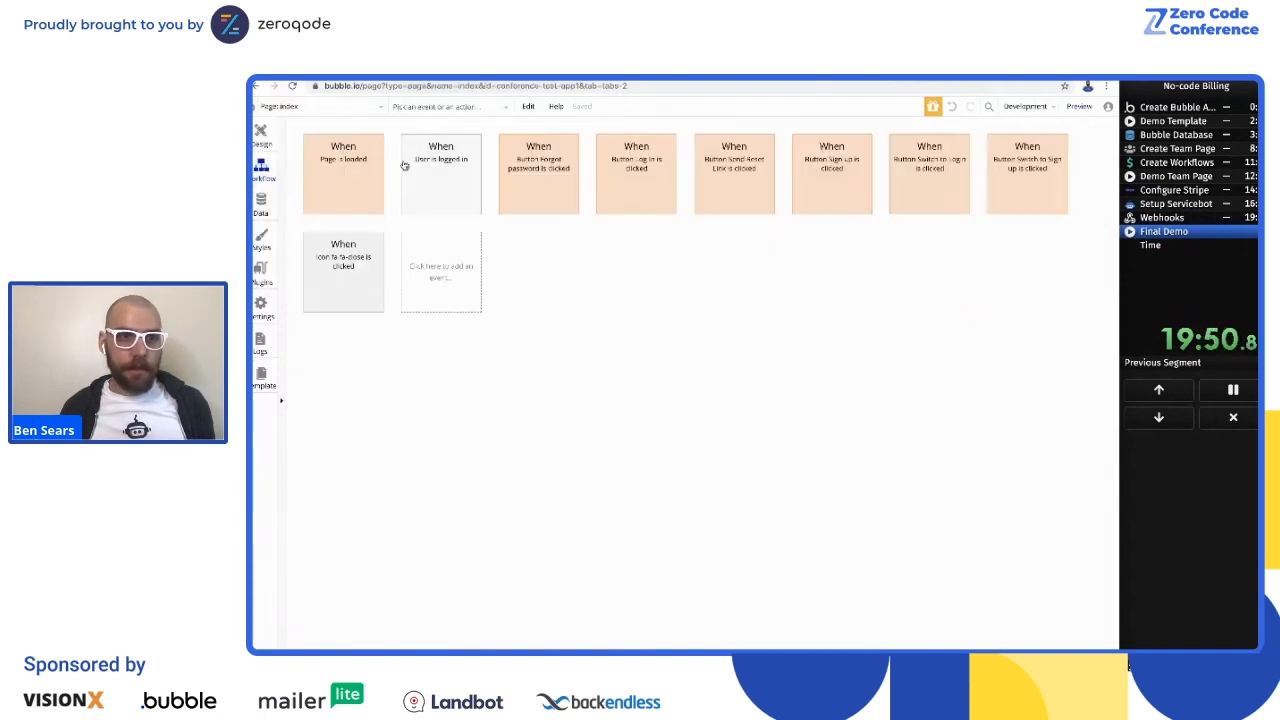
left_click(1079, 106)
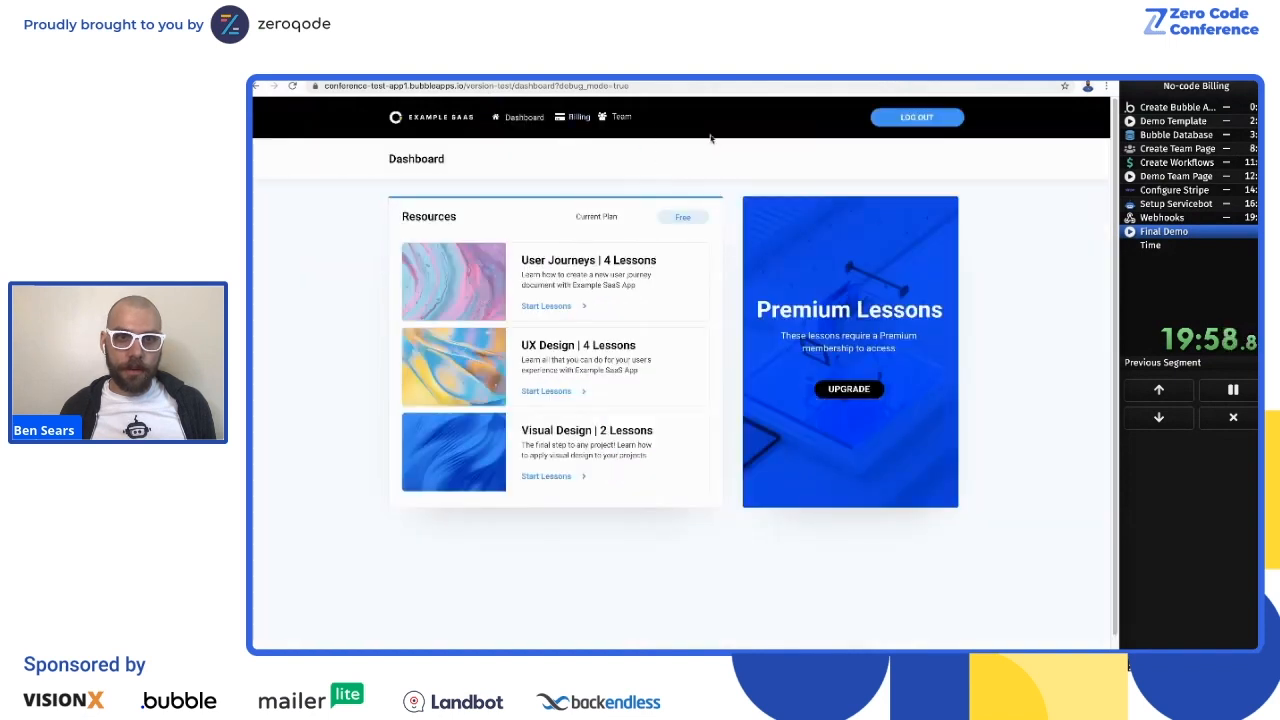
Step: Open the app's Team page, invite a third member by e-mail address, and try one further invitation
left_click(621, 118)
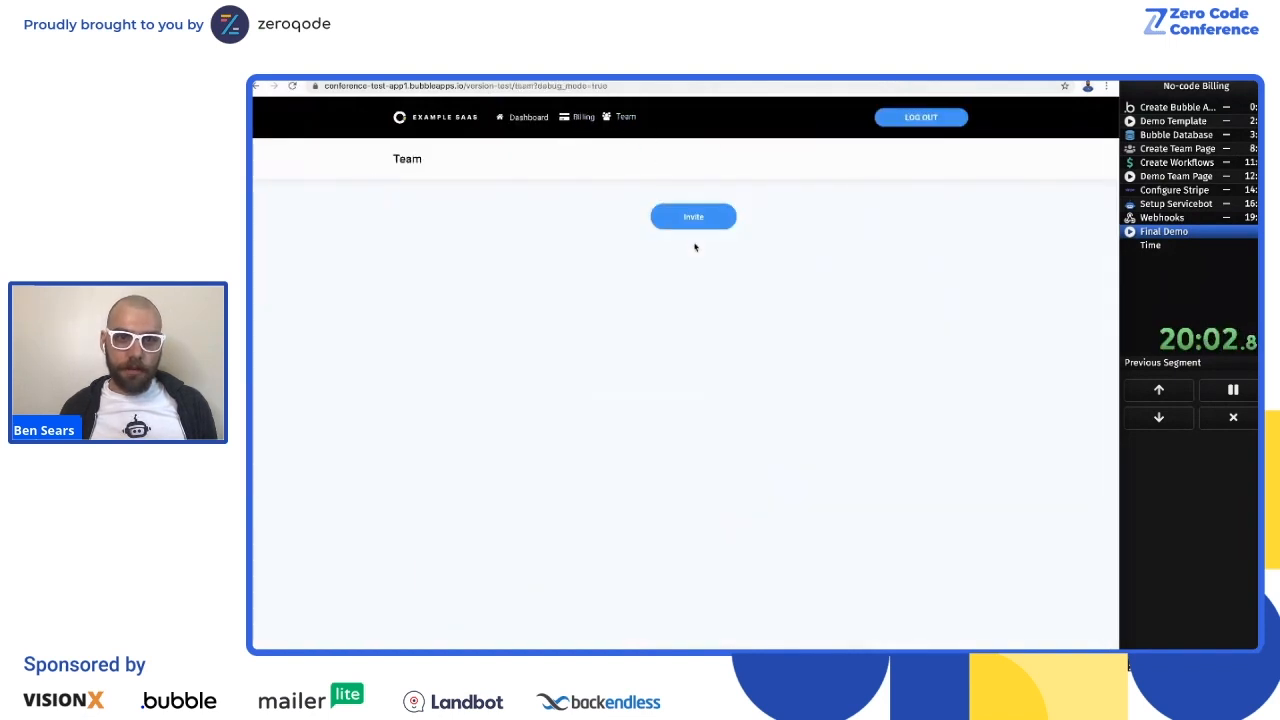
left_click(693, 286)
type("bob3@test.com")
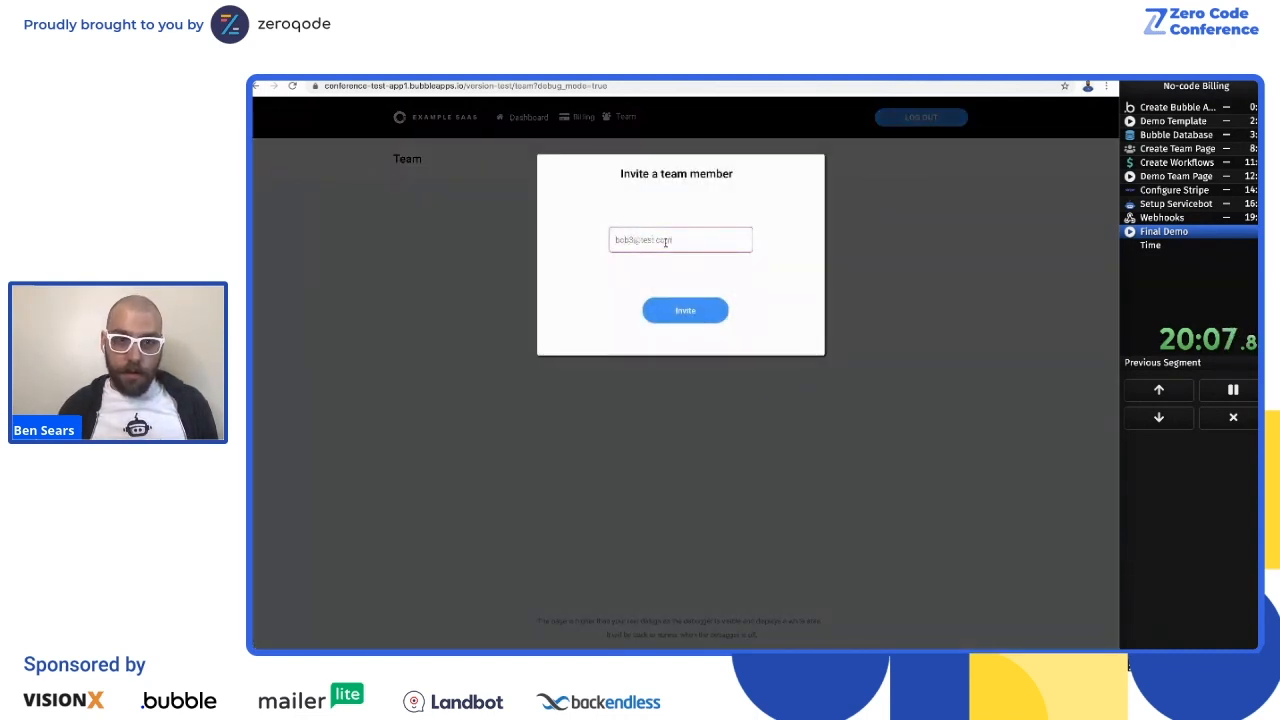
left_click(686, 311)
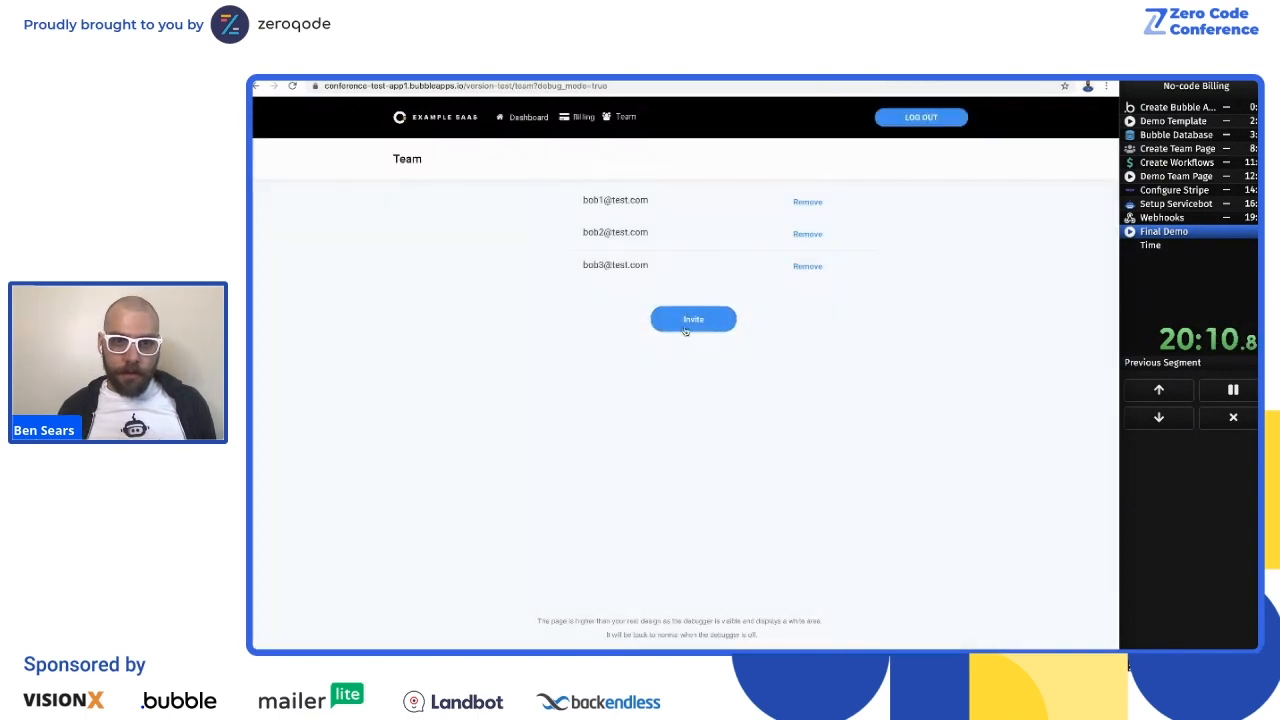
left_click(716, 328)
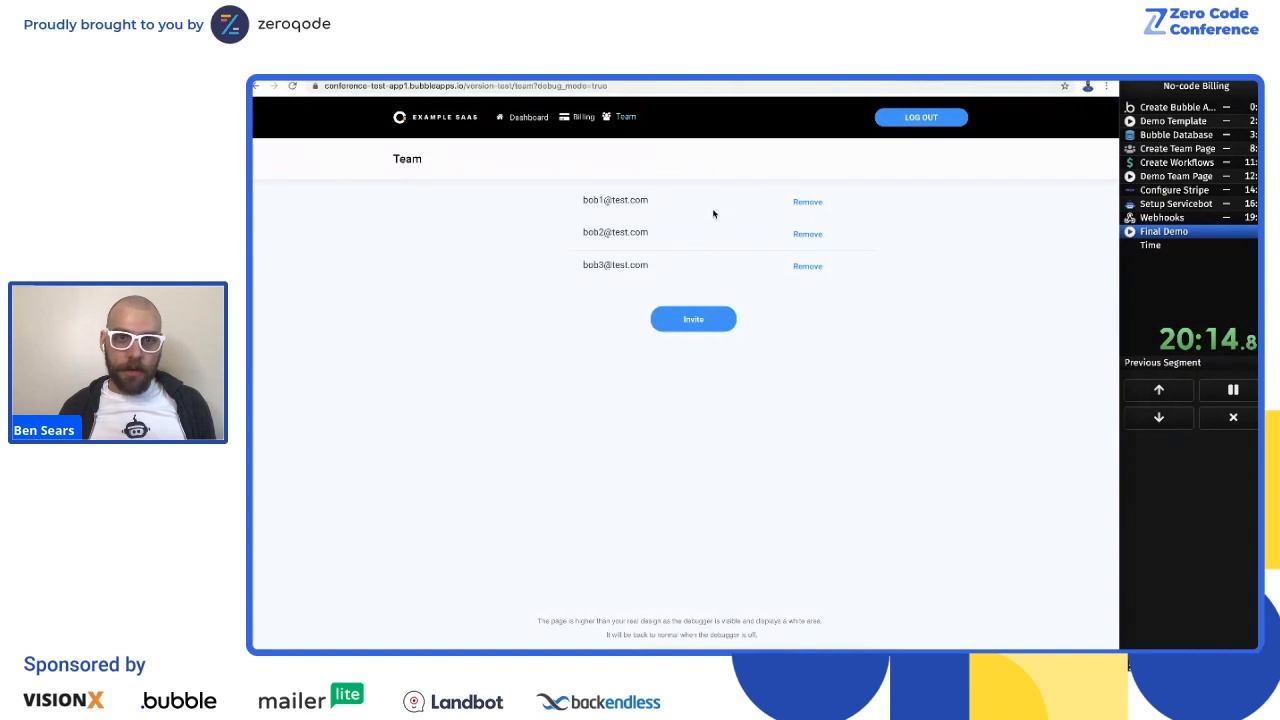
Step: Select the $10 Premium plan in billing, fill in the test card number, expiry date and security code, and enter test as the cardholder name
left_click(583, 118)
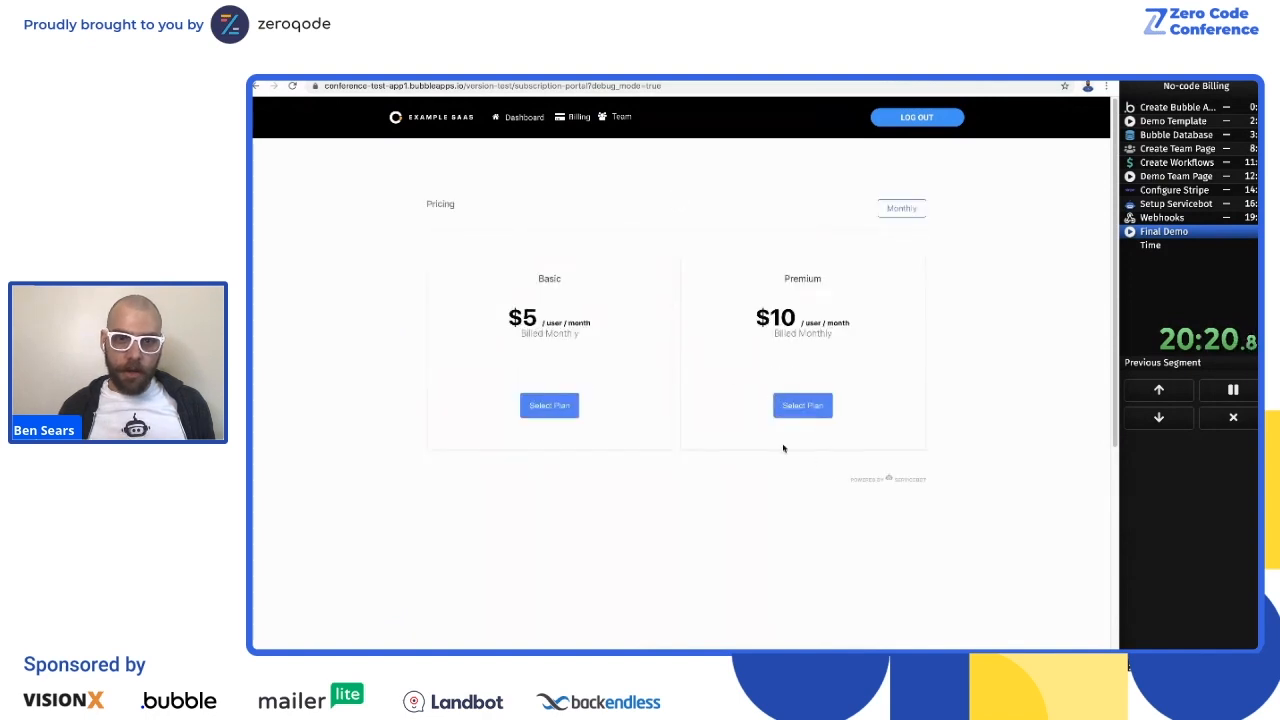
left_click(802, 405)
left_click(600, 296)
left_click(560, 378)
key("ctrl+v")
type("0424")
type("424")
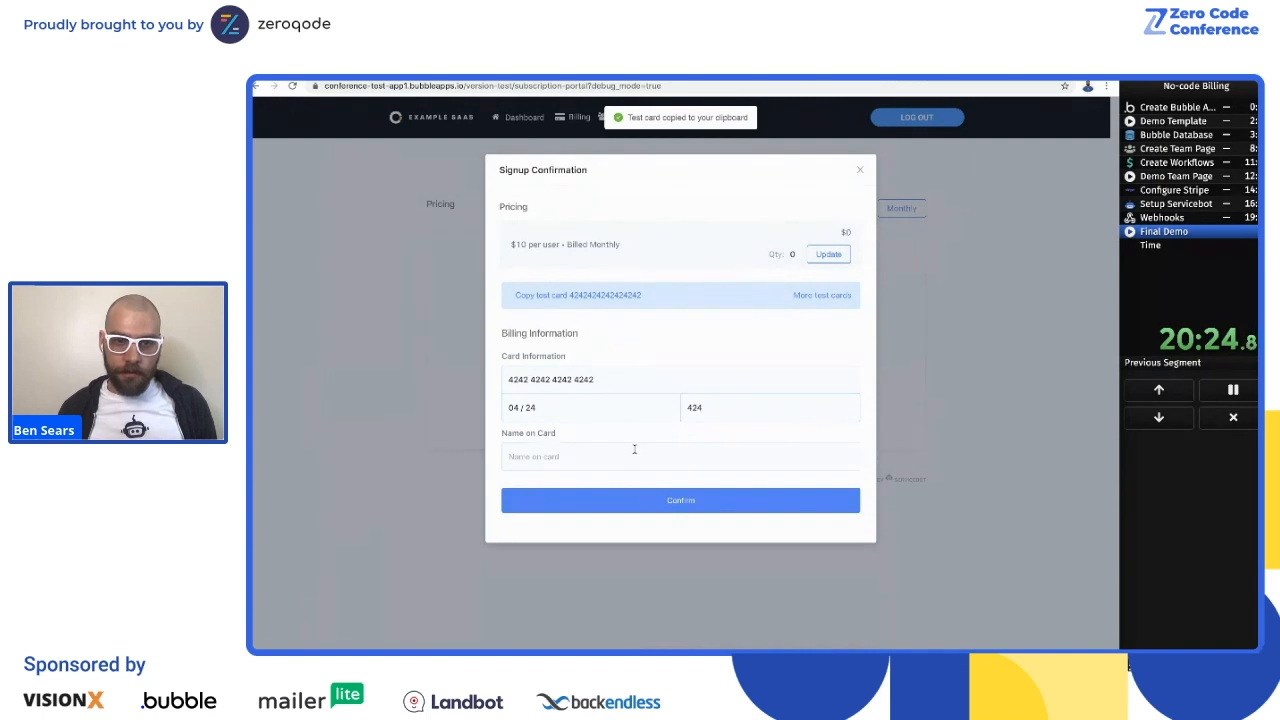
left_click(634, 450)
type("test")
left_click(686, 500)
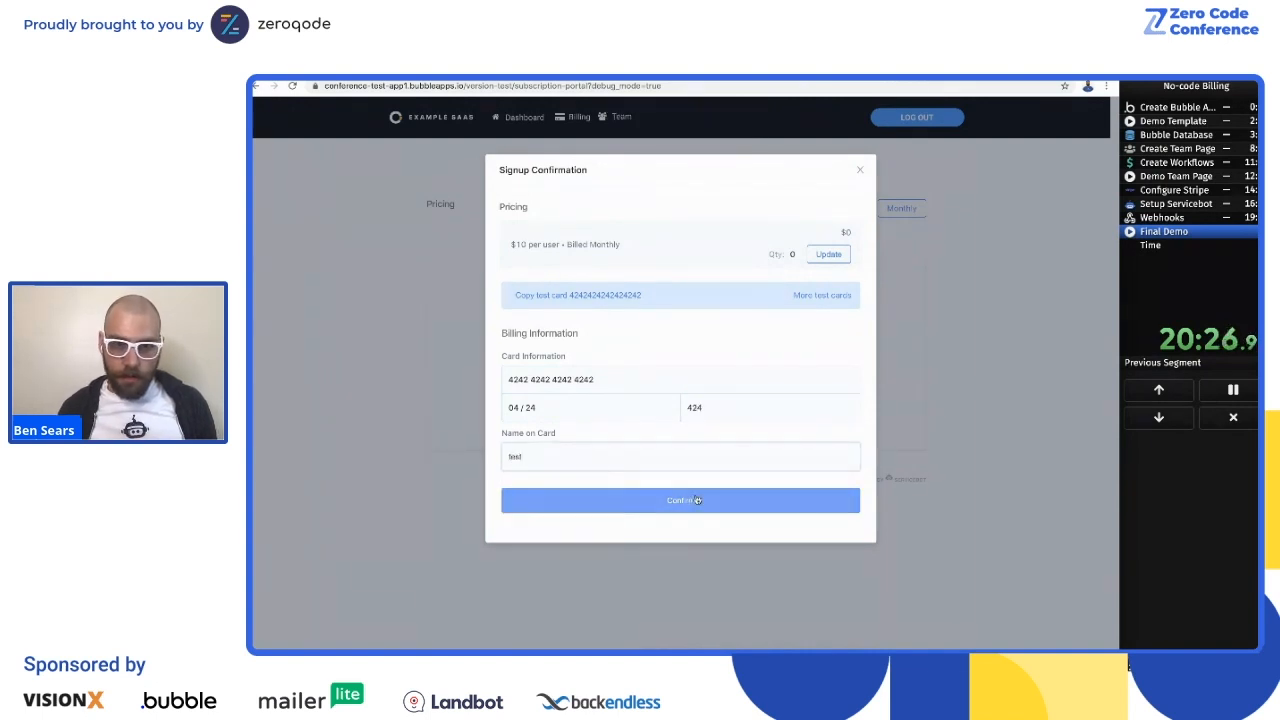
Step: Set the Premium plan's user quantity to 2 and confirm the subscription signup
left_click(823, 254)
left_click(776, 230)
left_click(777, 231)
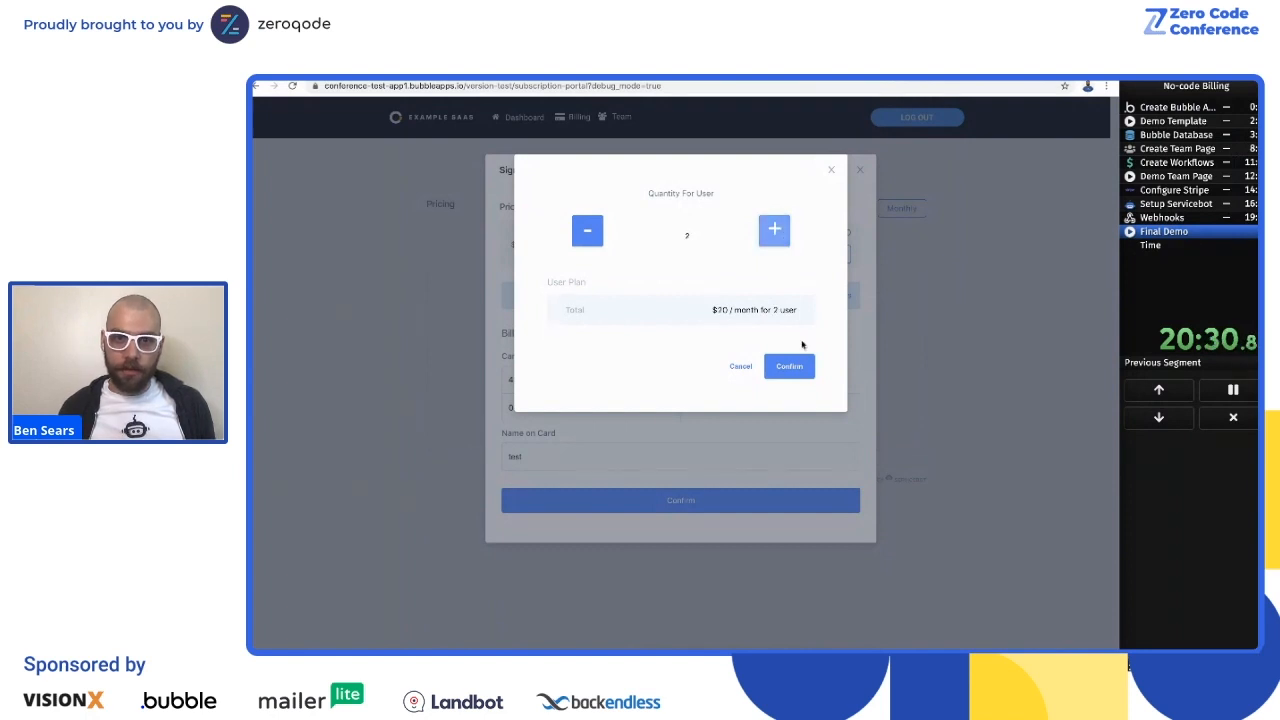
left_click(792, 367)
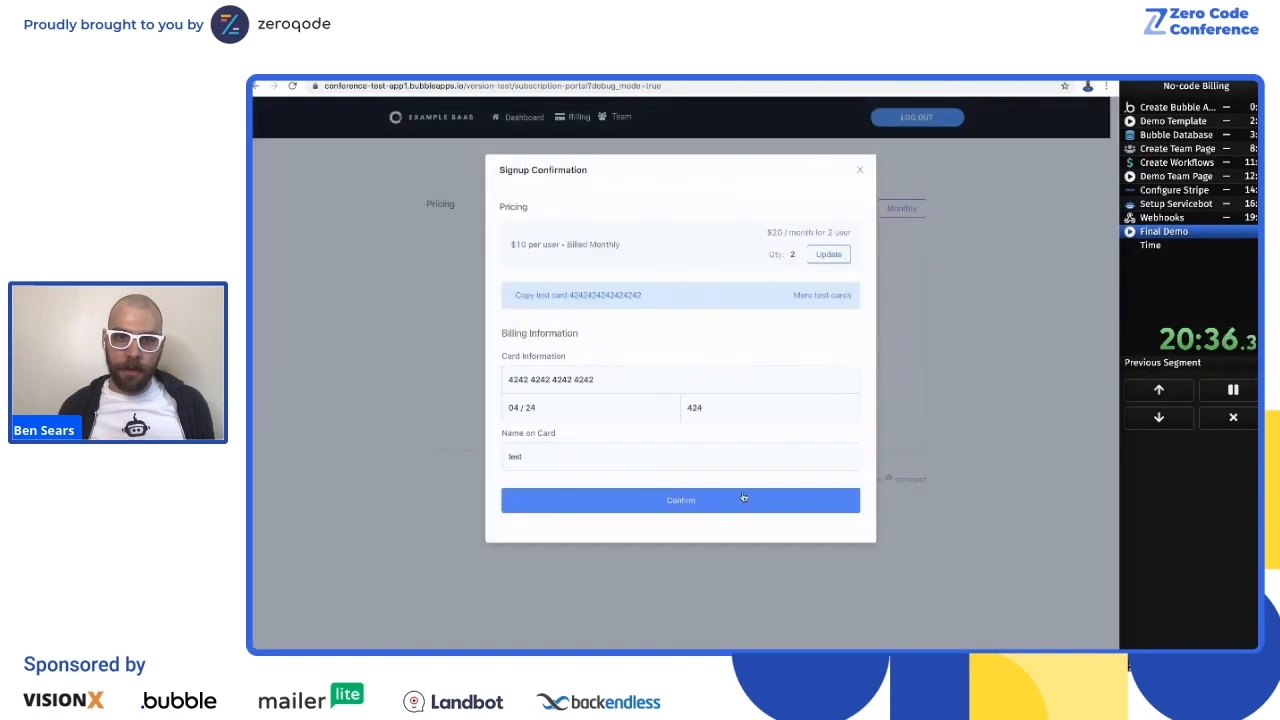
left_click(729, 508)
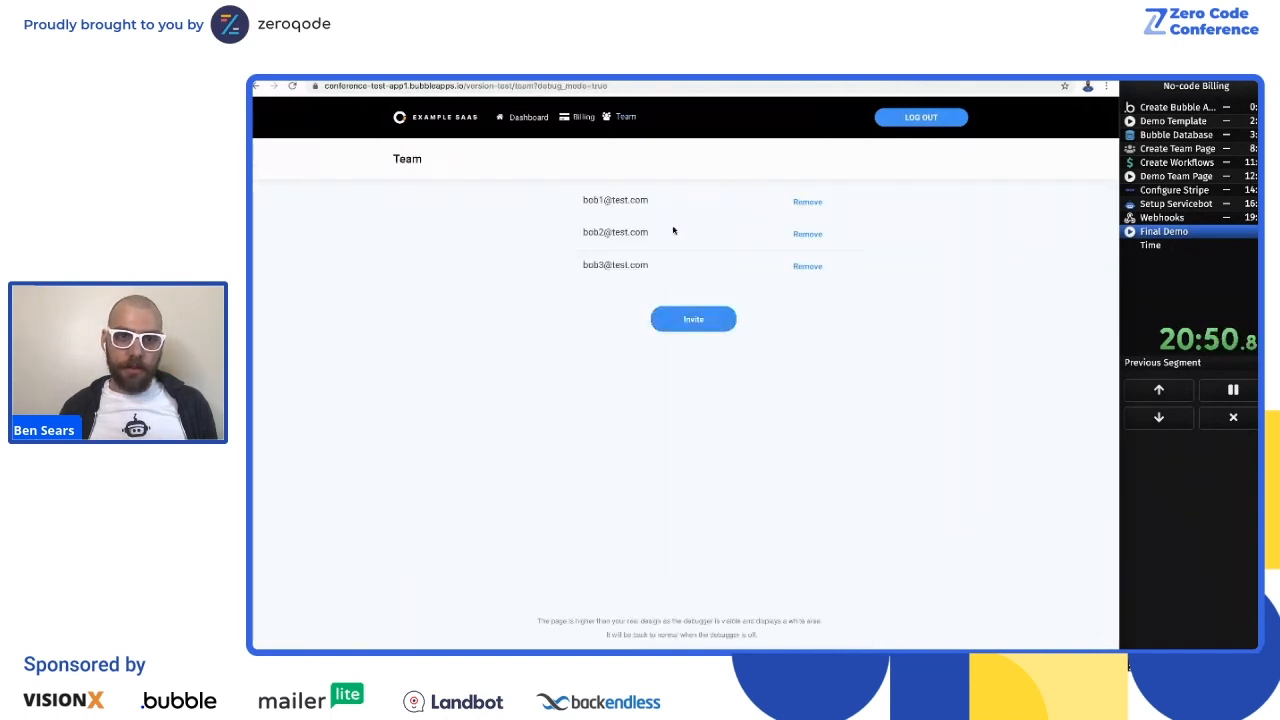
Step: Open the team invitation form, then switch to the Bubble editor and check the subscriber's max_team_members value in the All Users data
left_click(682, 318)
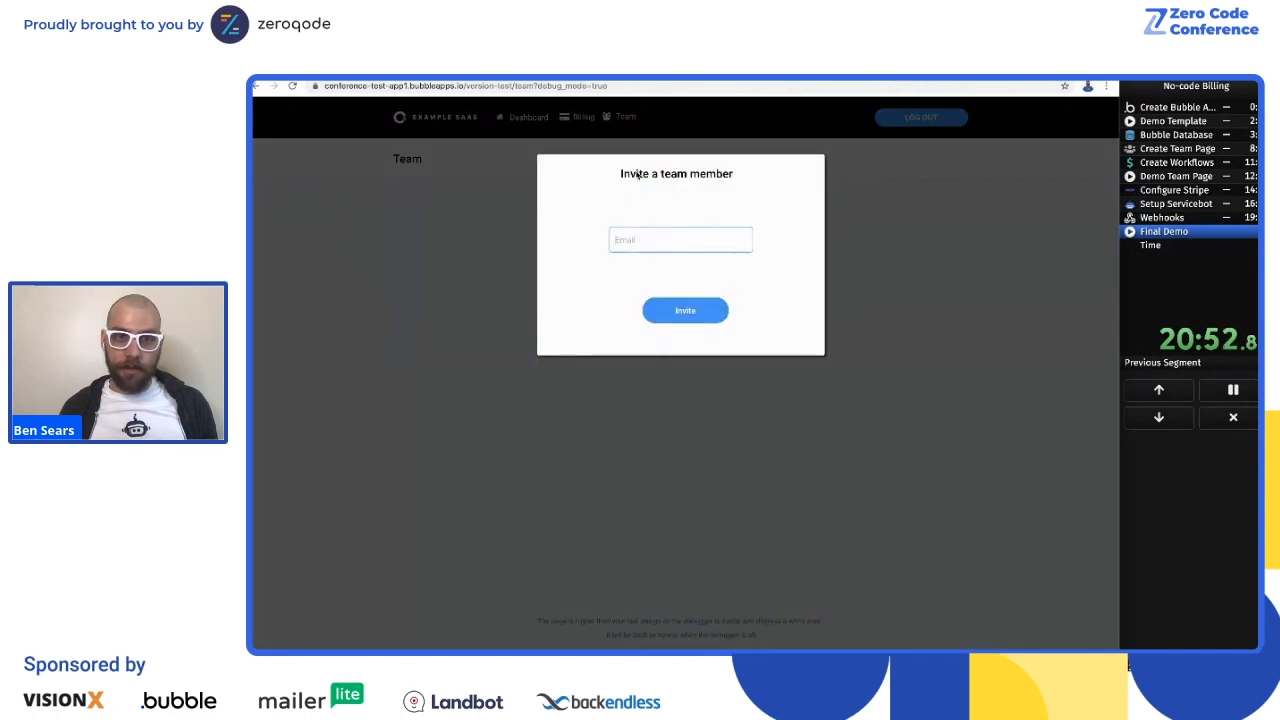
key("ctrl+Tab")
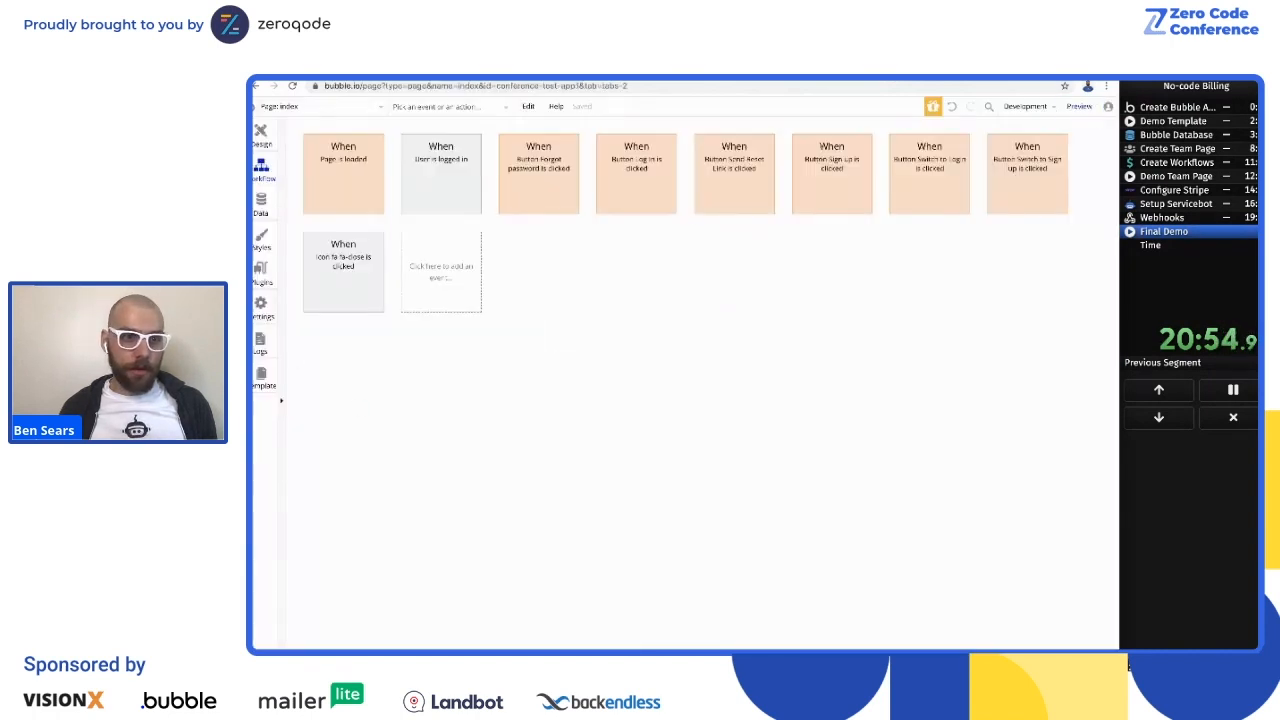
left_click(262, 229)
left_click(260, 205)
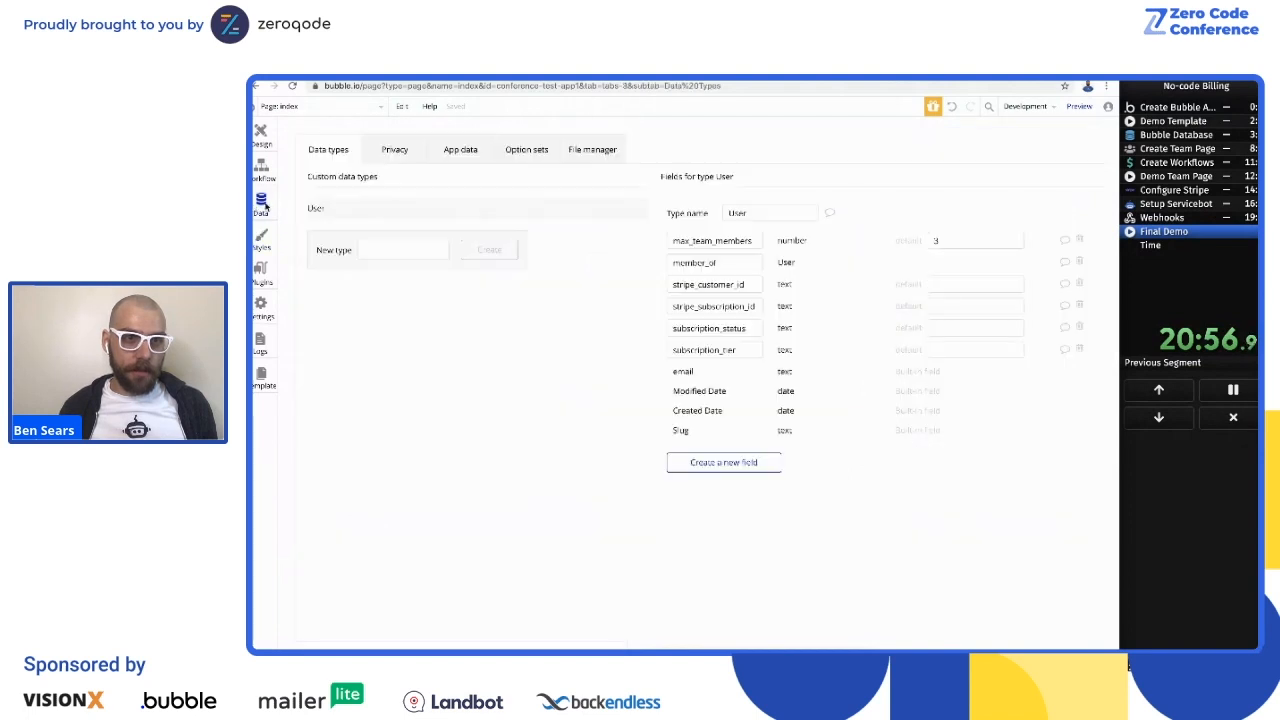
left_click(461, 150)
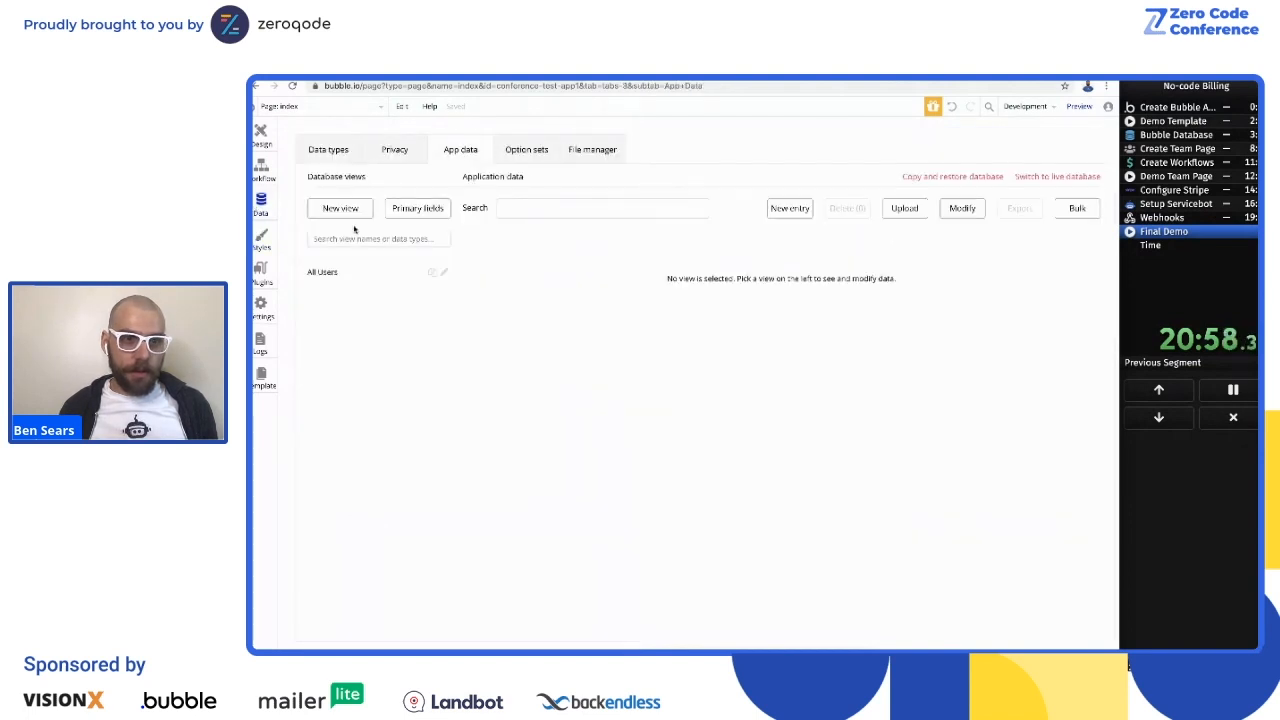
left_click(321, 273)
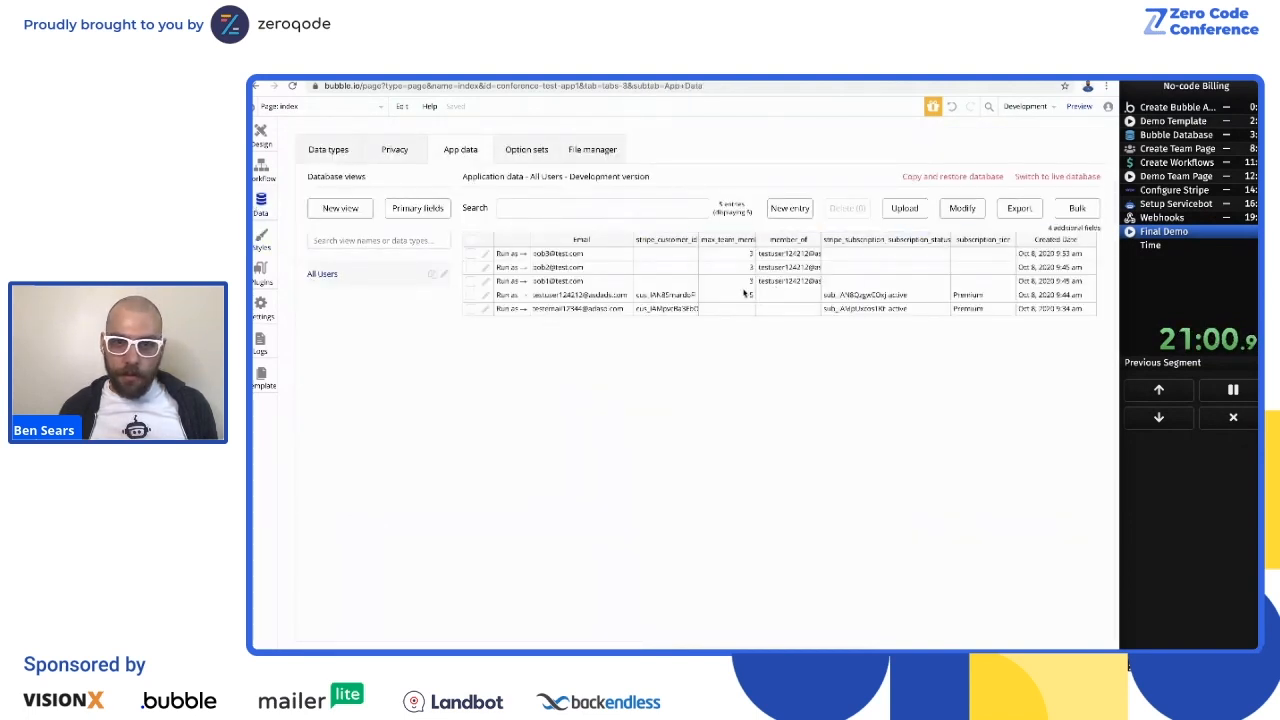
left_click(747, 298)
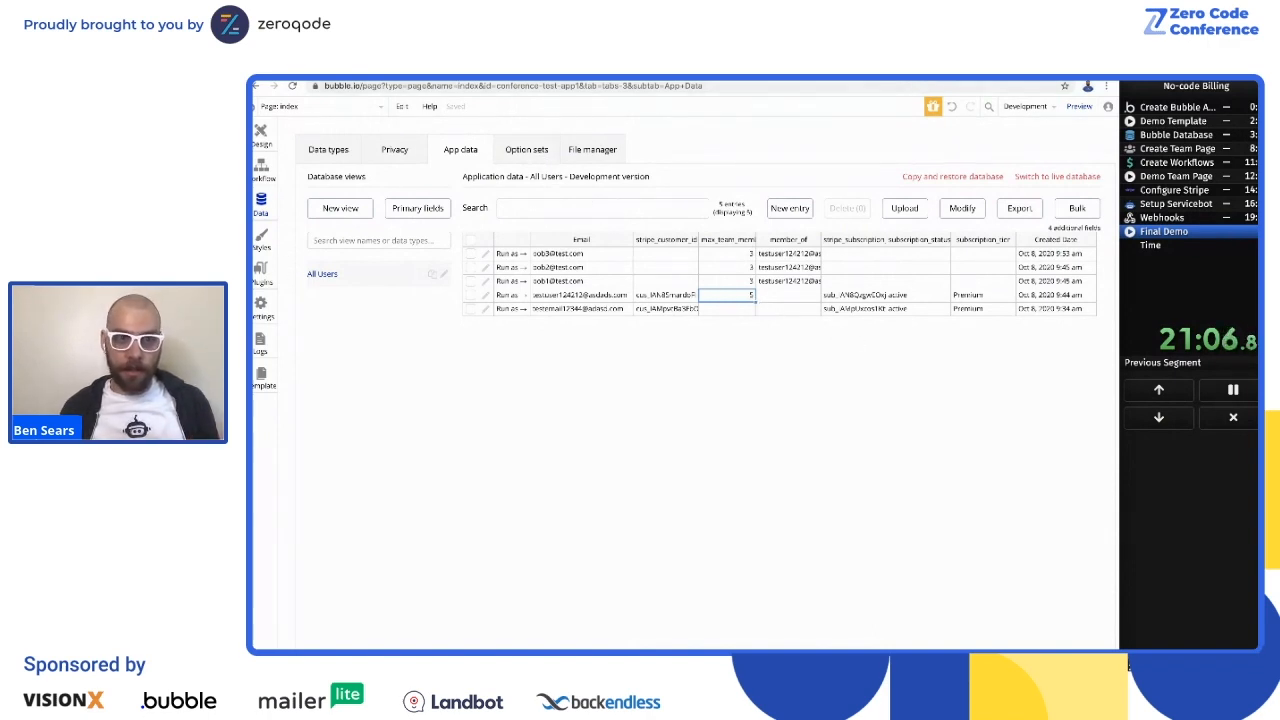
Step: Return to the Team page, invite a fourth and fifth member by e-mail address, and try one further invitation
left_click(480, 76)
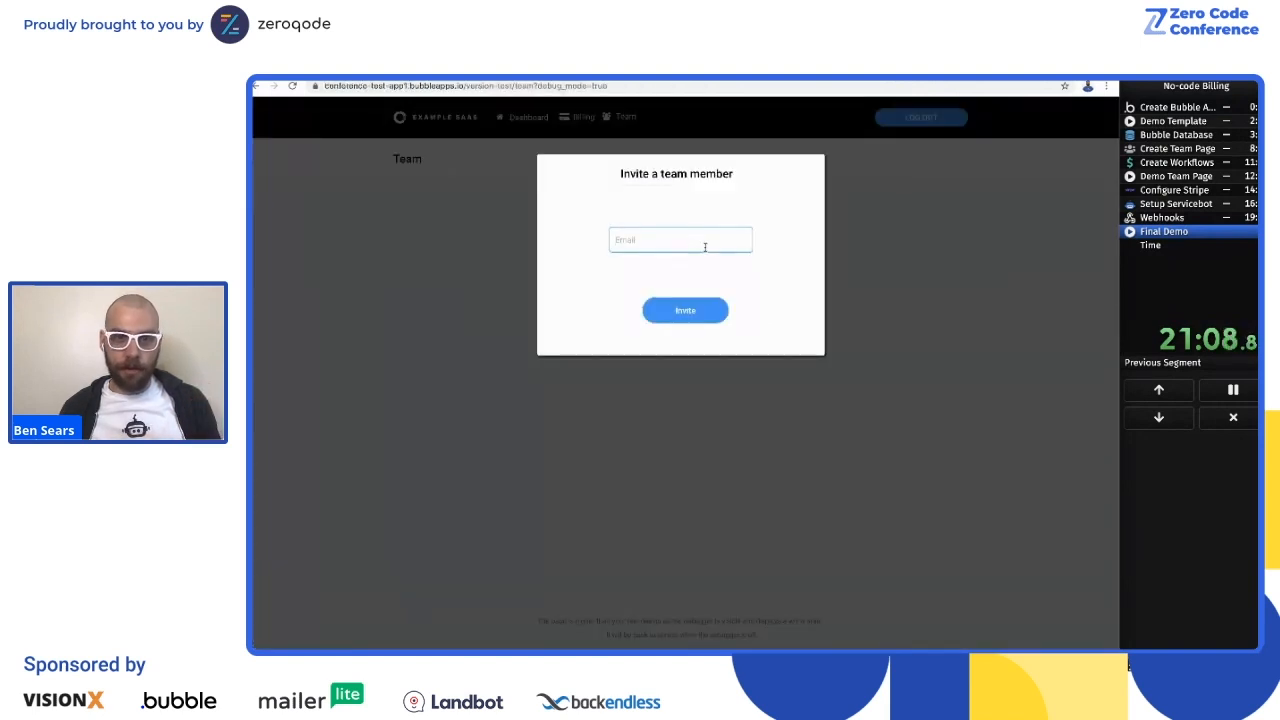
type("b")
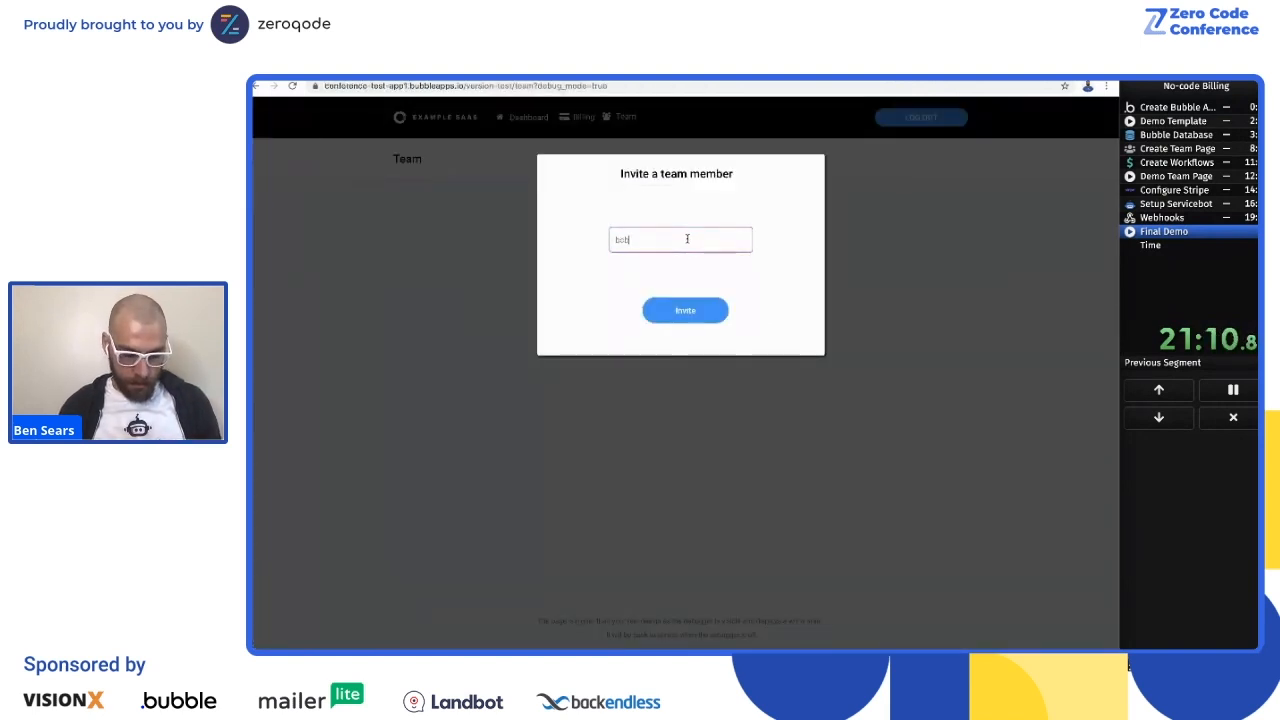
type("eb4@test.com")
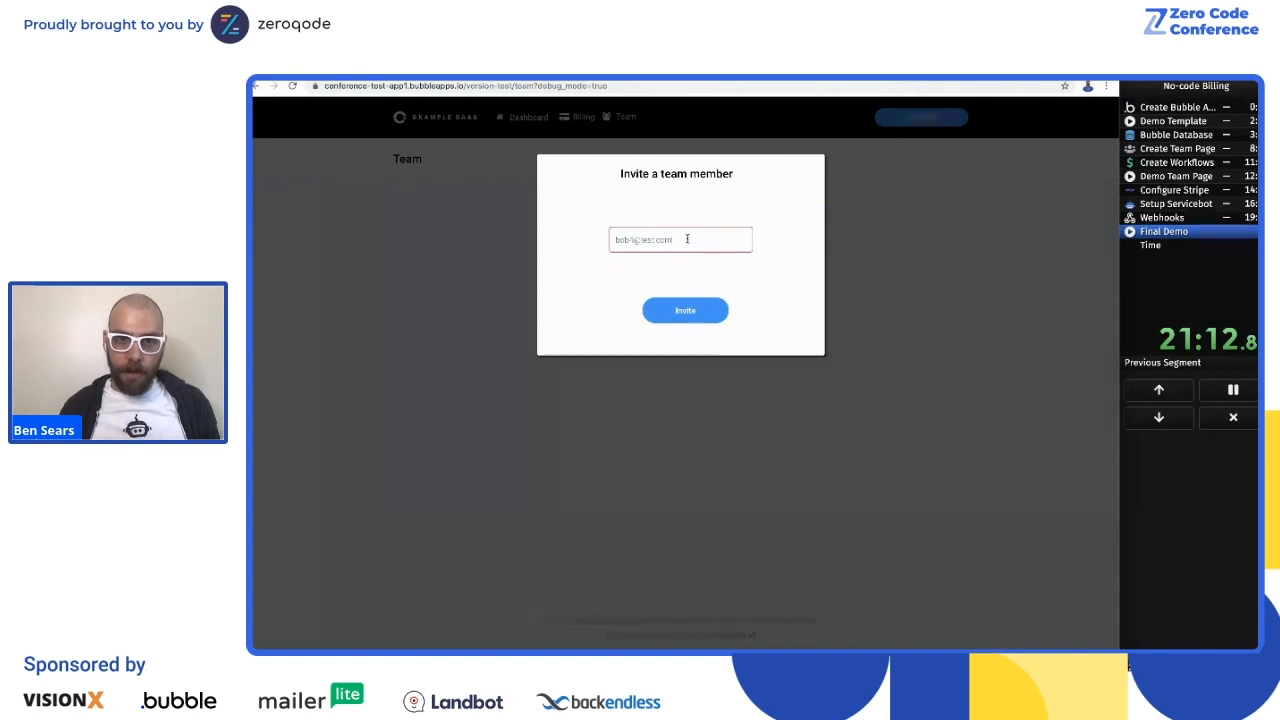
left_click(684, 307)
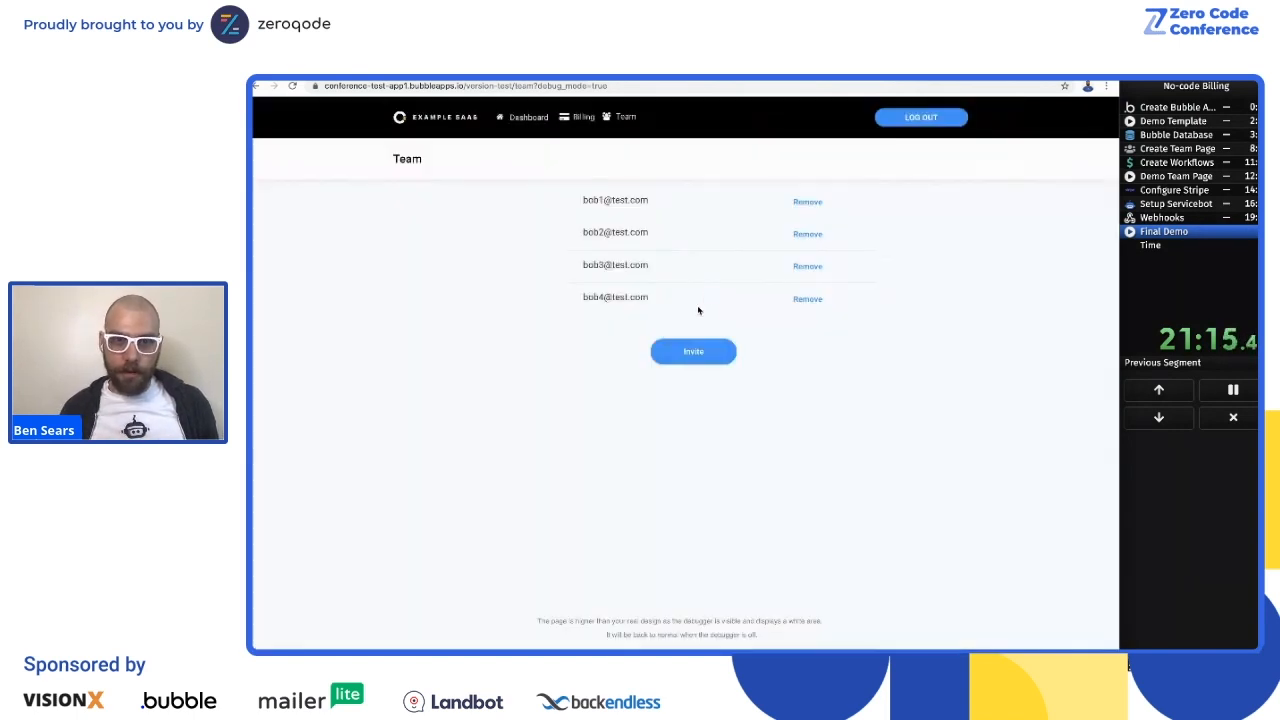
left_click(693, 351)
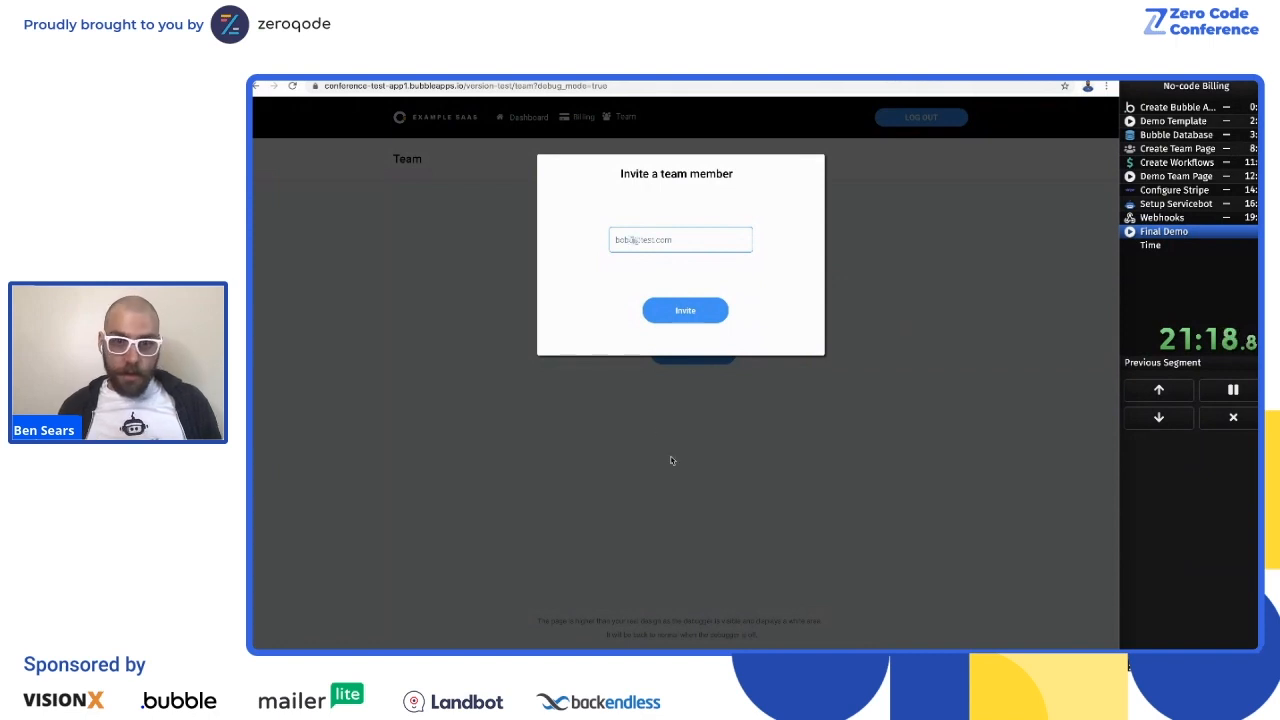
left_click(685, 312)
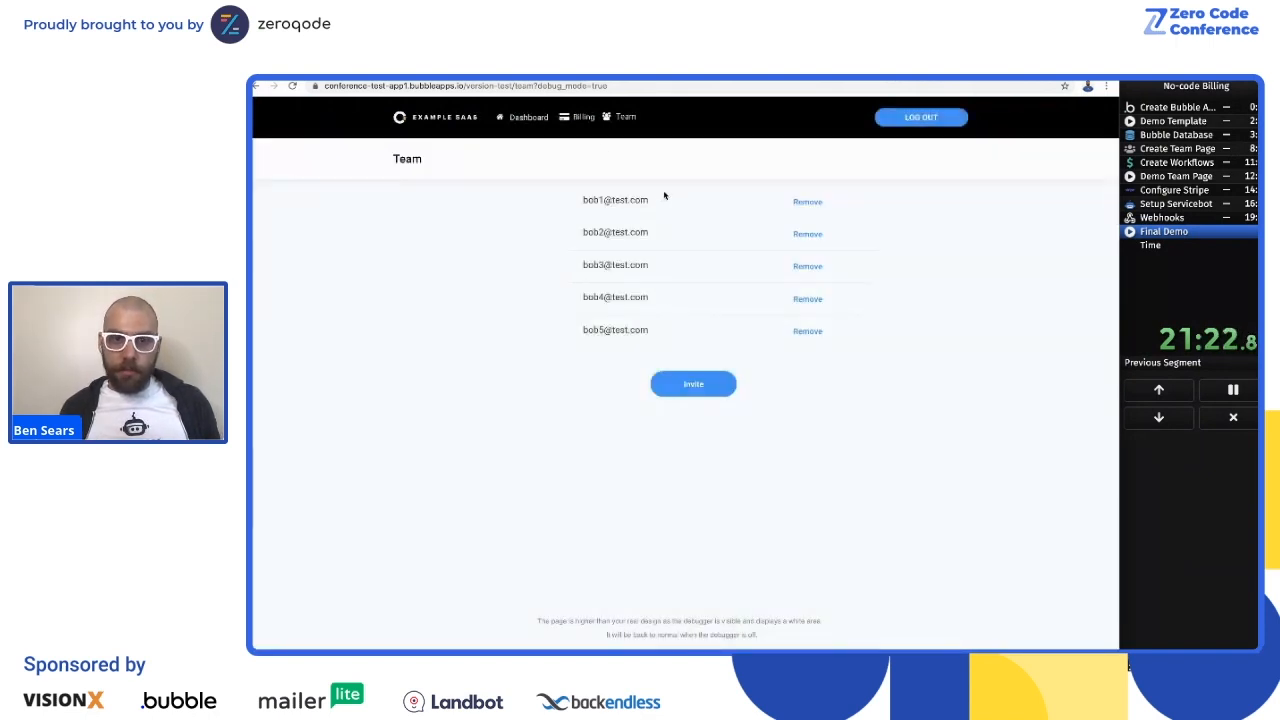
left_click(695, 388)
key("Escape")
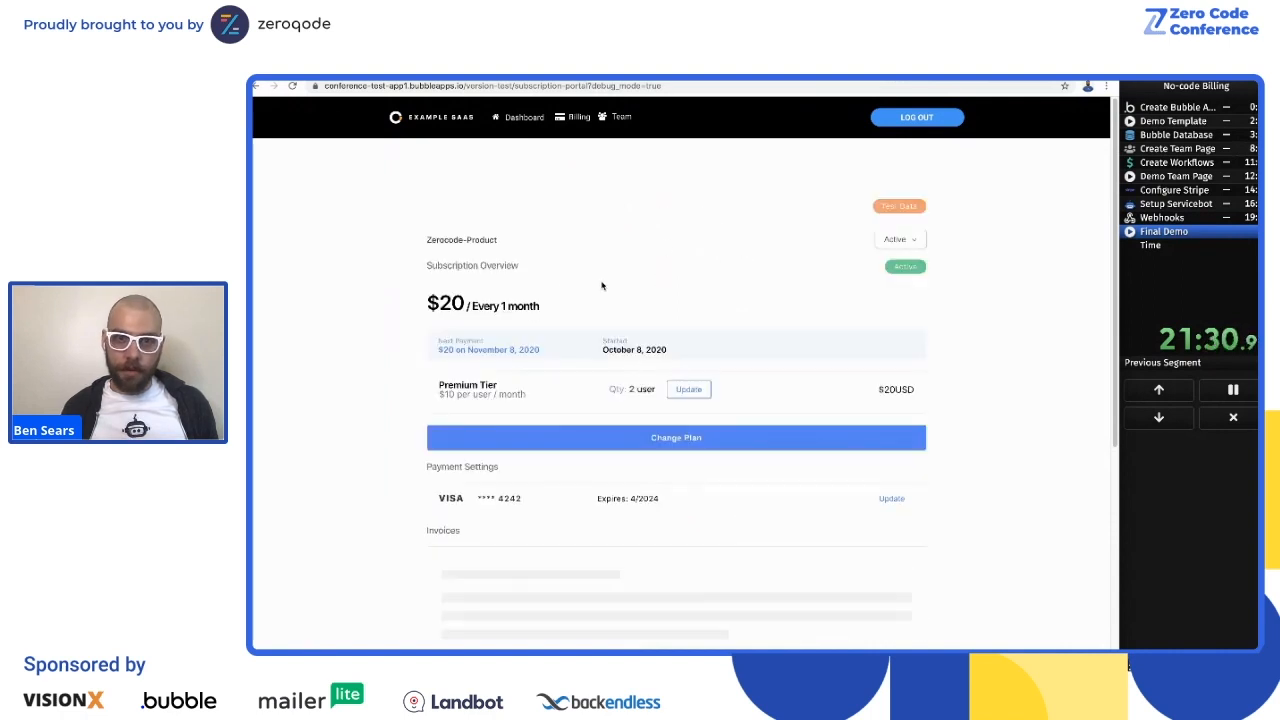
Step: Update the Premium Tier subscription's quantity to 3 users in the billing portal and confirm the change
scroll(703, 225, "down", 1)
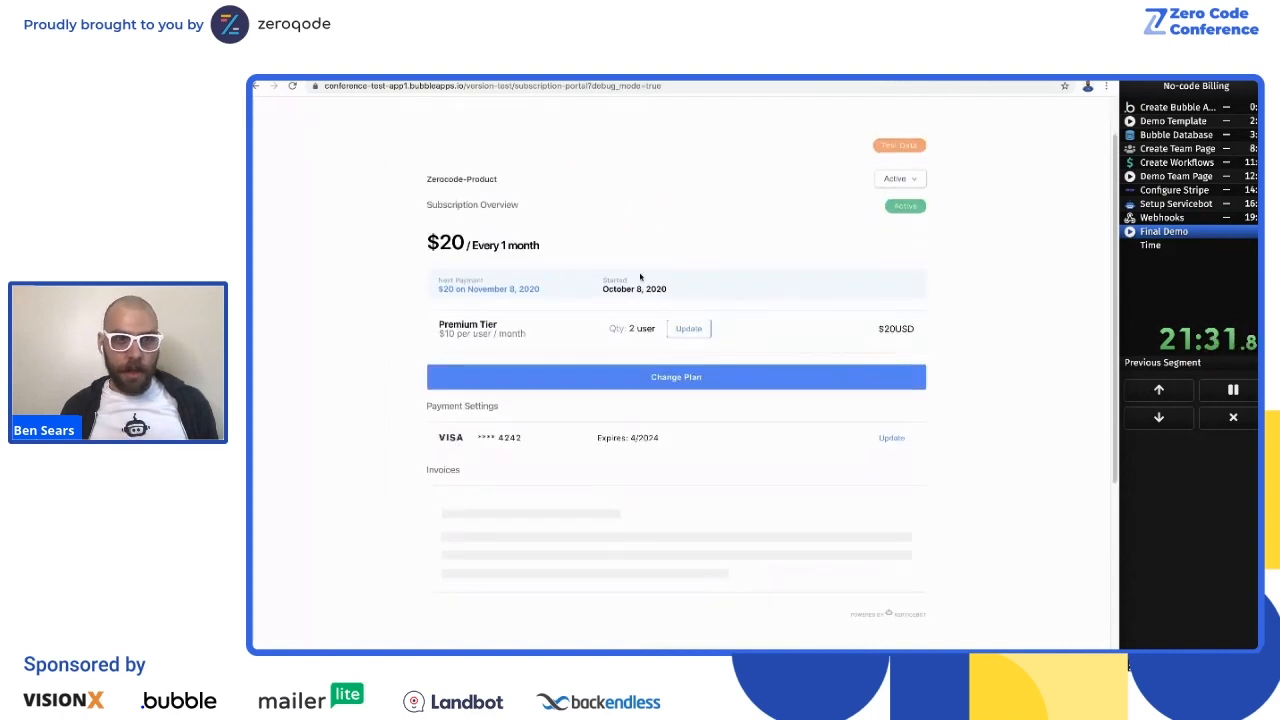
left_click(690, 351)
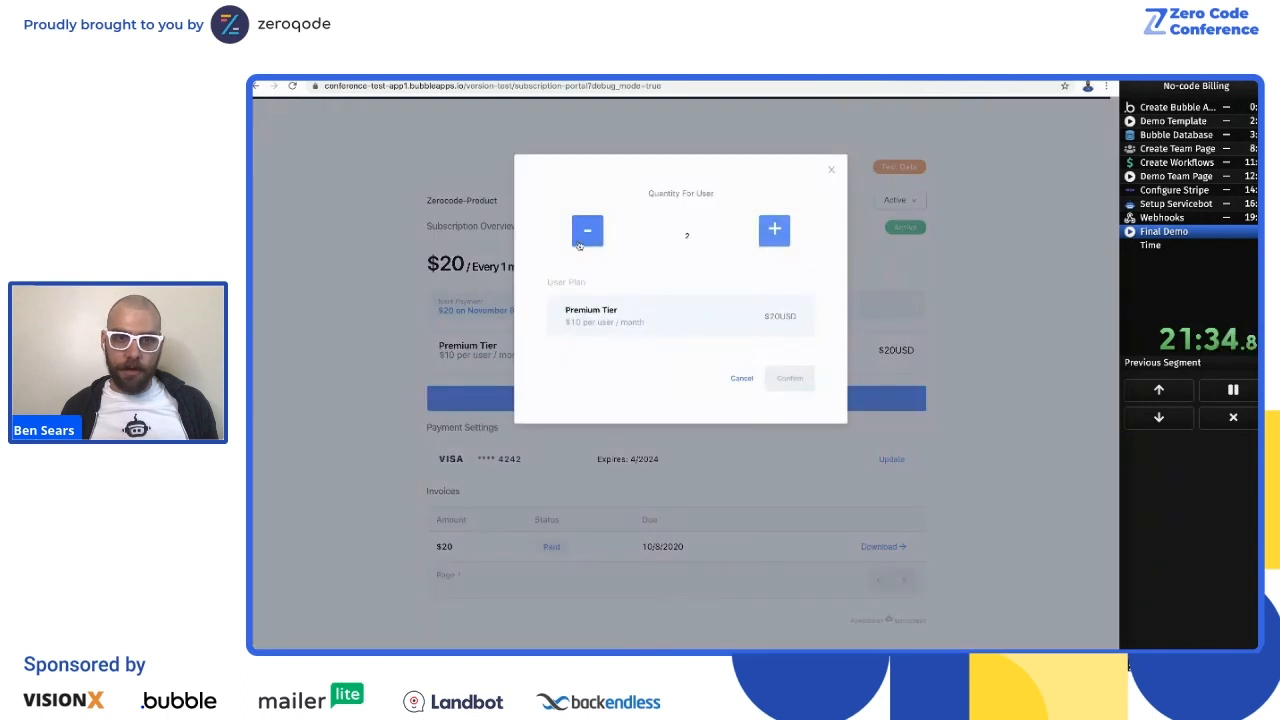
left_click(766, 231)
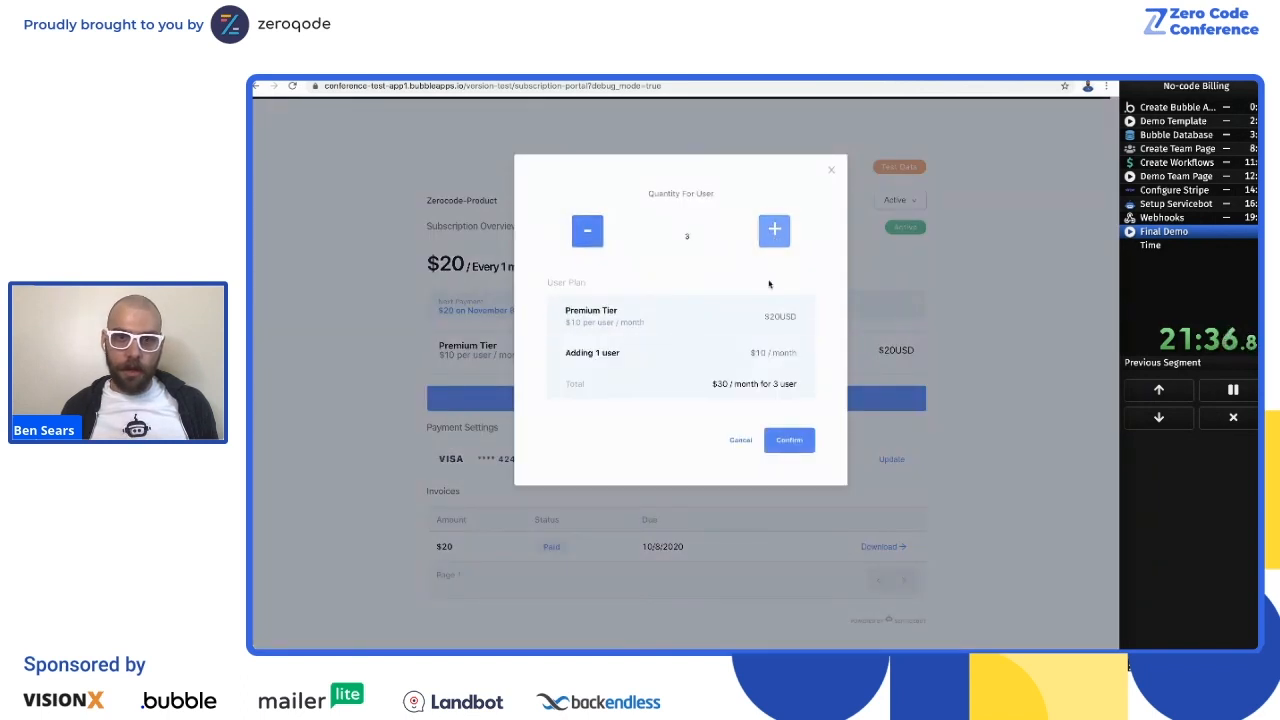
left_click(791, 441)
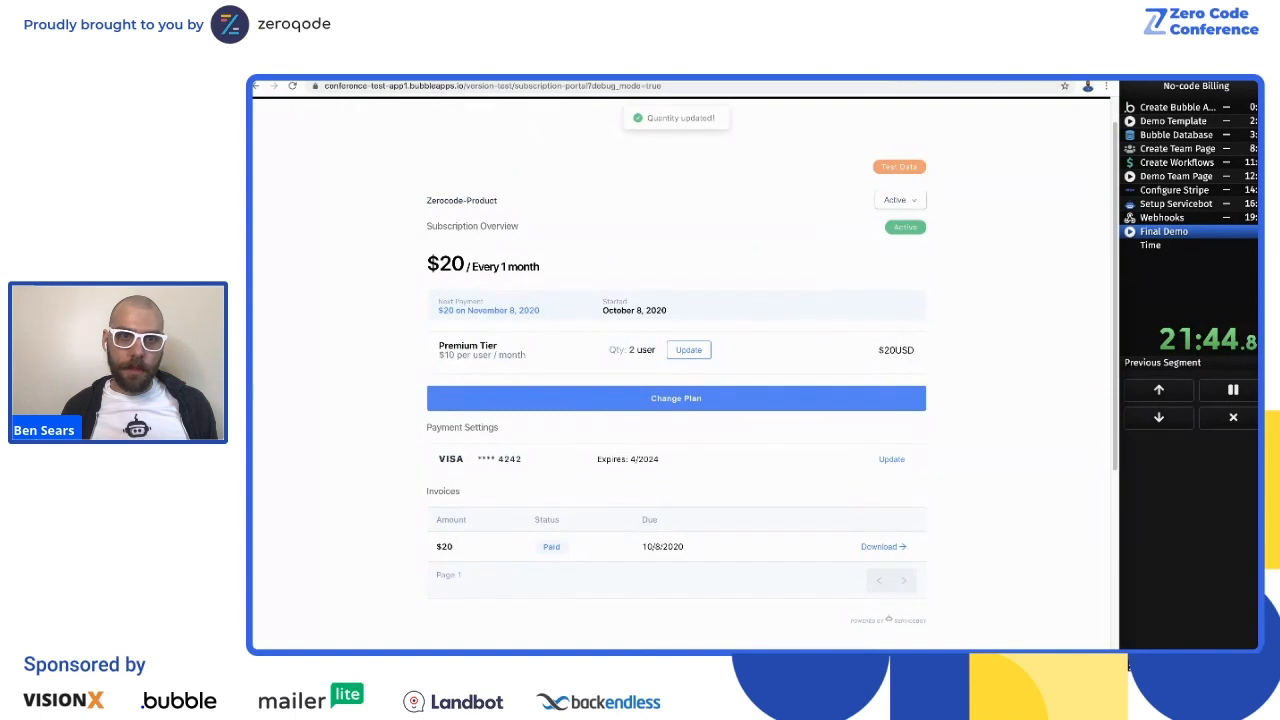
Step: Switch to the Bubble editor, reload it and check the subscriber's max_team_members value in the All Users data
left_click(318, 77)
left_click(292, 85)
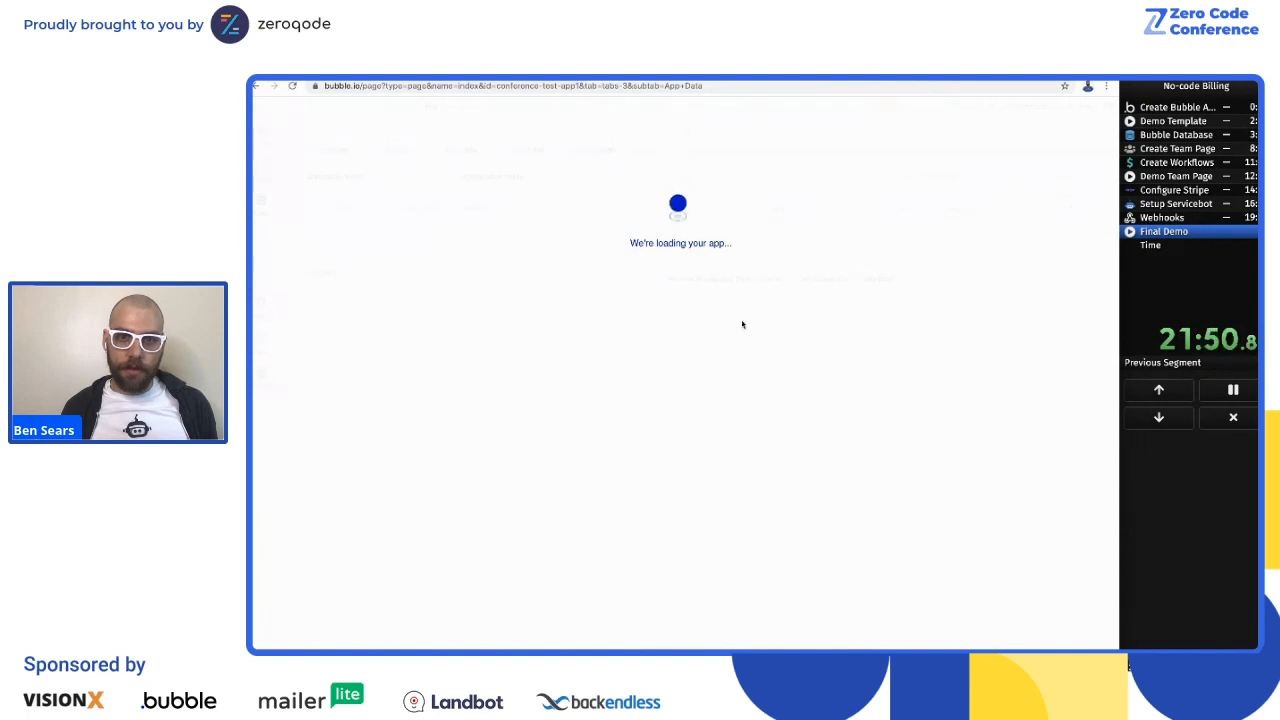
left_click(357, 273)
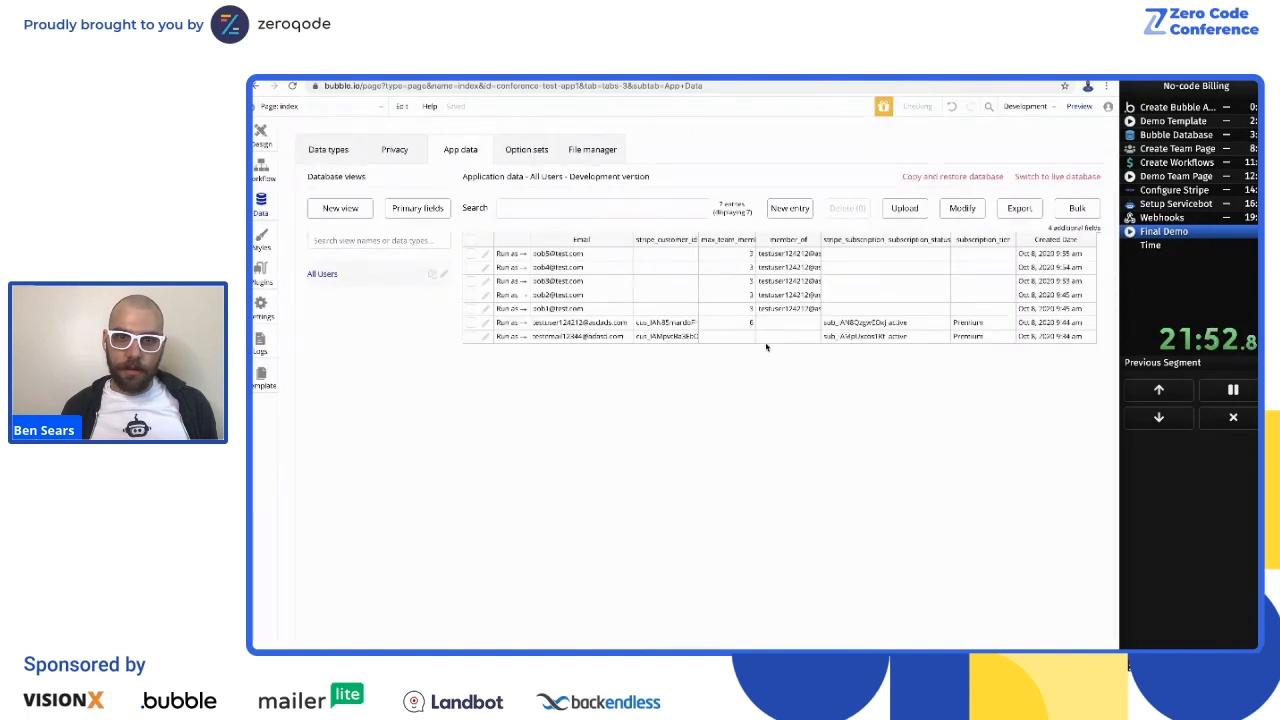
Step: Switch back to the example SaaS app, go to its Team page and open the team invitation form
key("ctrl+Tab")
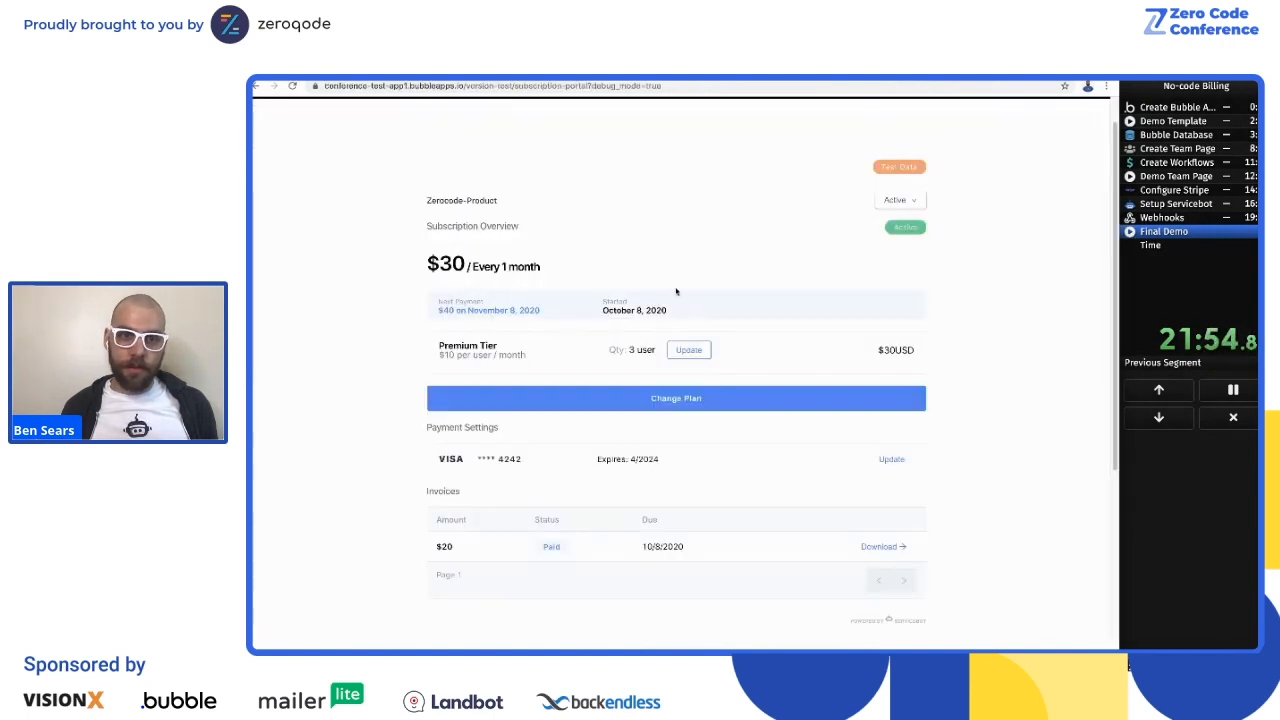
scroll(467, 141, "up", 1)
left_click(618, 117)
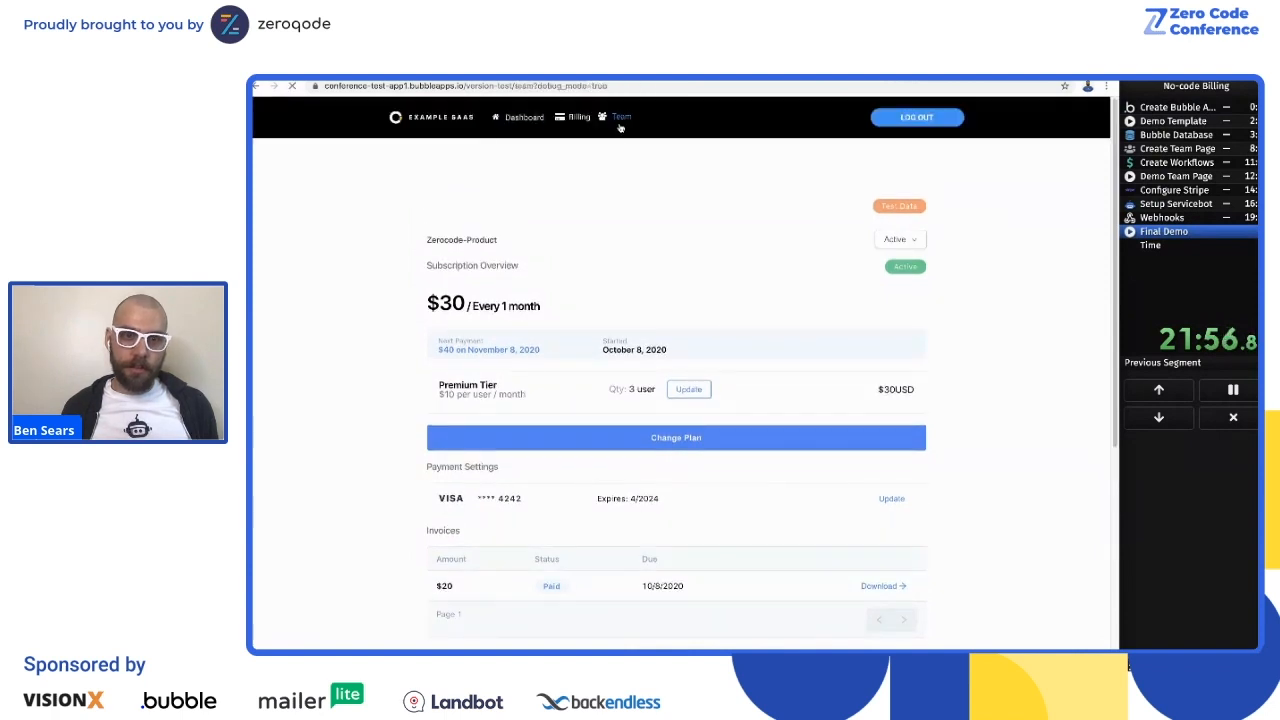
left_click(692, 376)
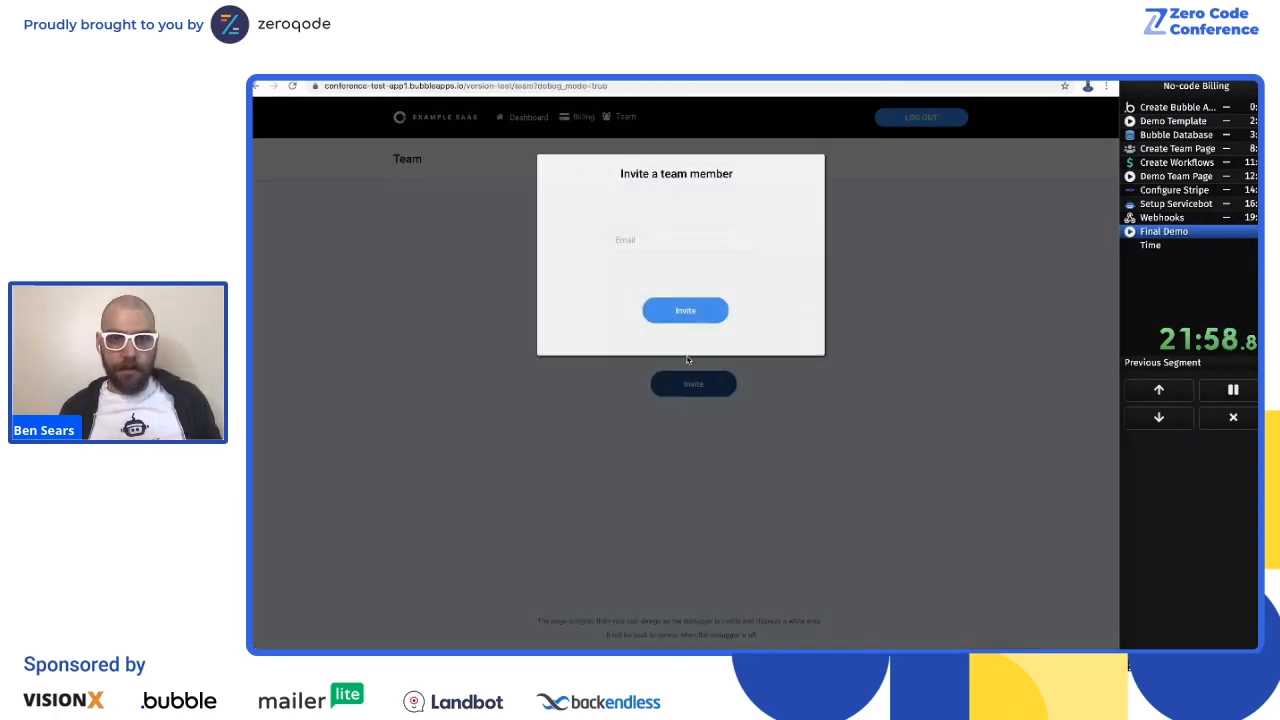
Step: Invite a sixth team member by e-mail address, and try to start one further invitation
type("ben@")
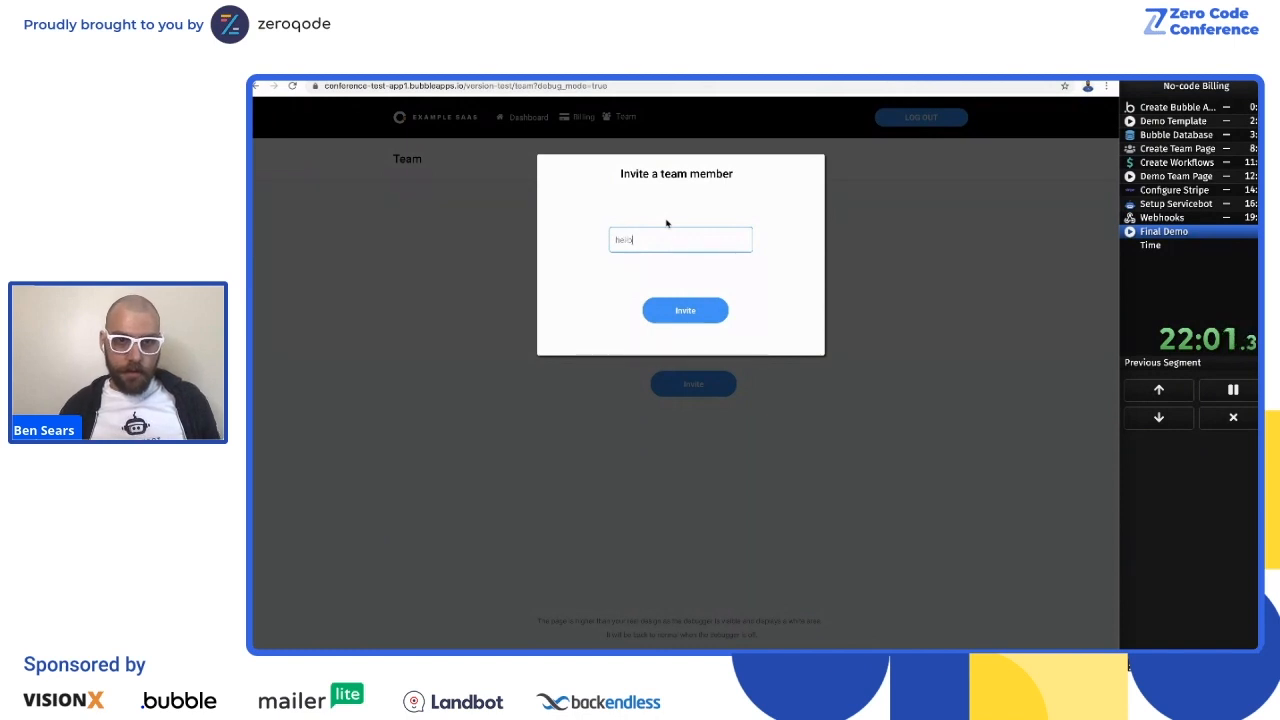
key("BackSpace")
key("ctrl+a")
key("BackSpace")
type("bob0")
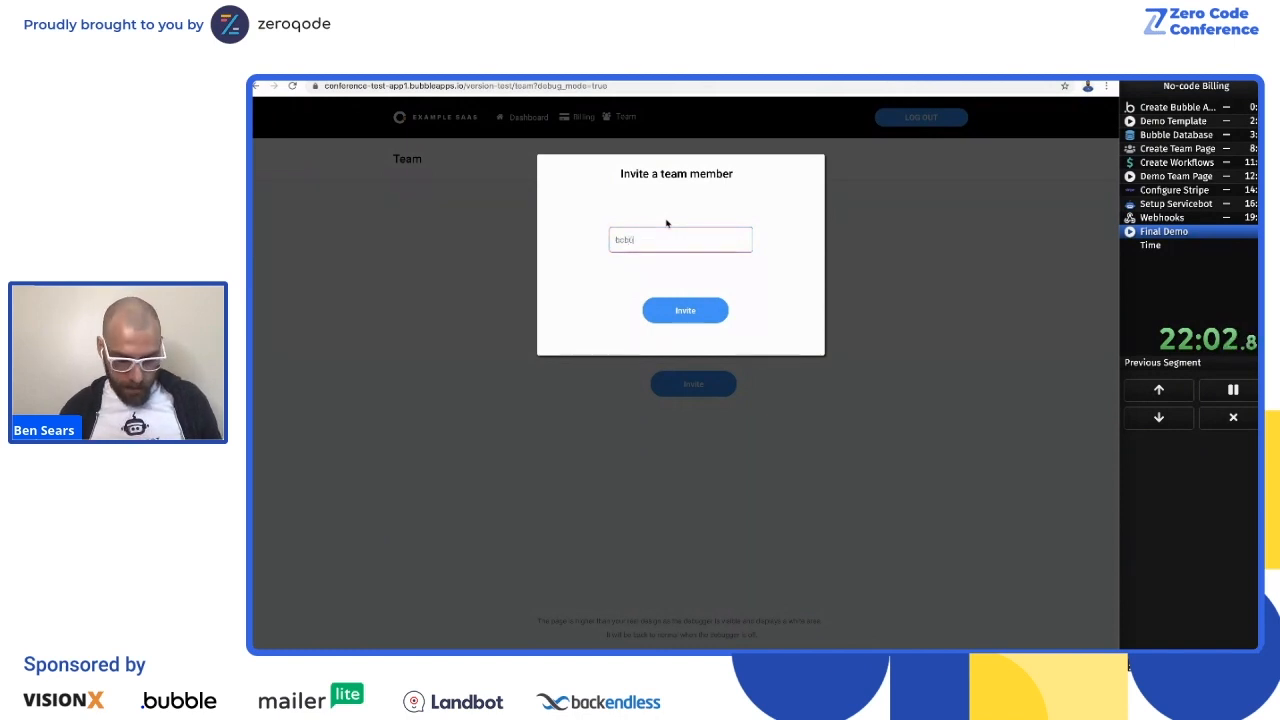
type("@test.com")
left_click(720, 313)
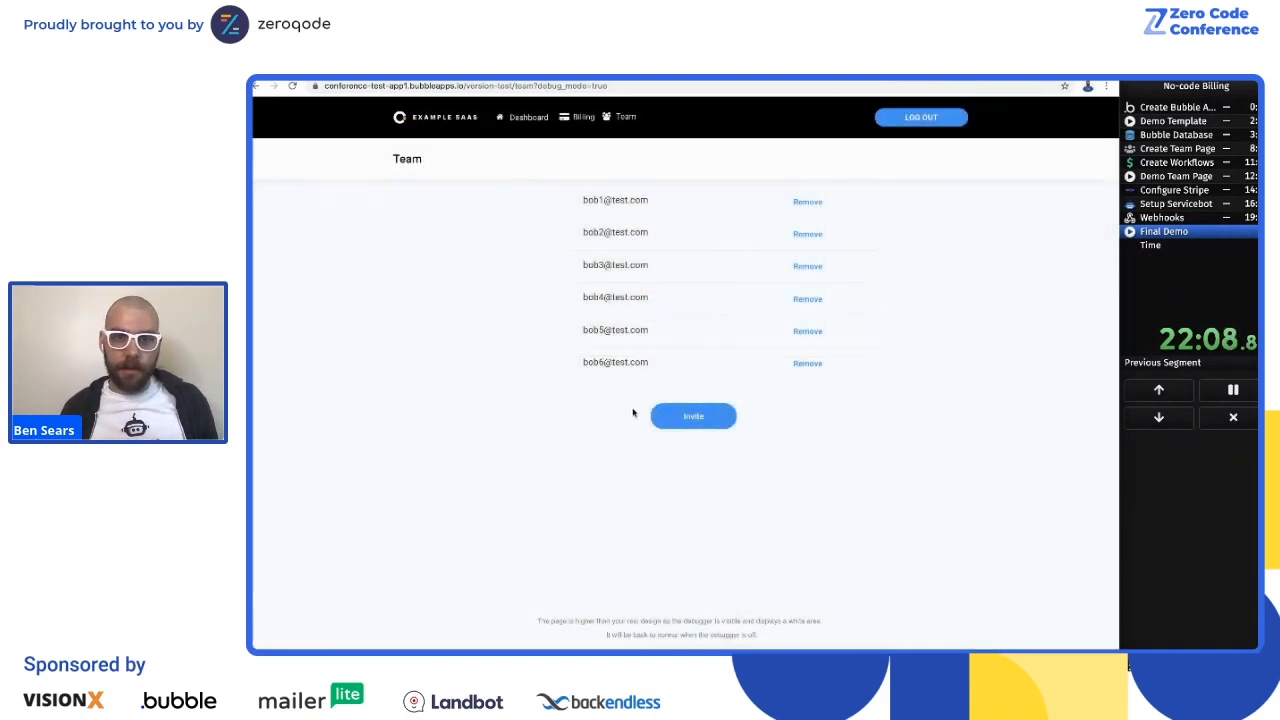
left_click(688, 416)
left_click(936, 342)
Step: Stop the No-code Billing timer, look at the StreamYard studio's private chat and return to the Team page
left_click(1233, 390)
double_click(1256, 254)
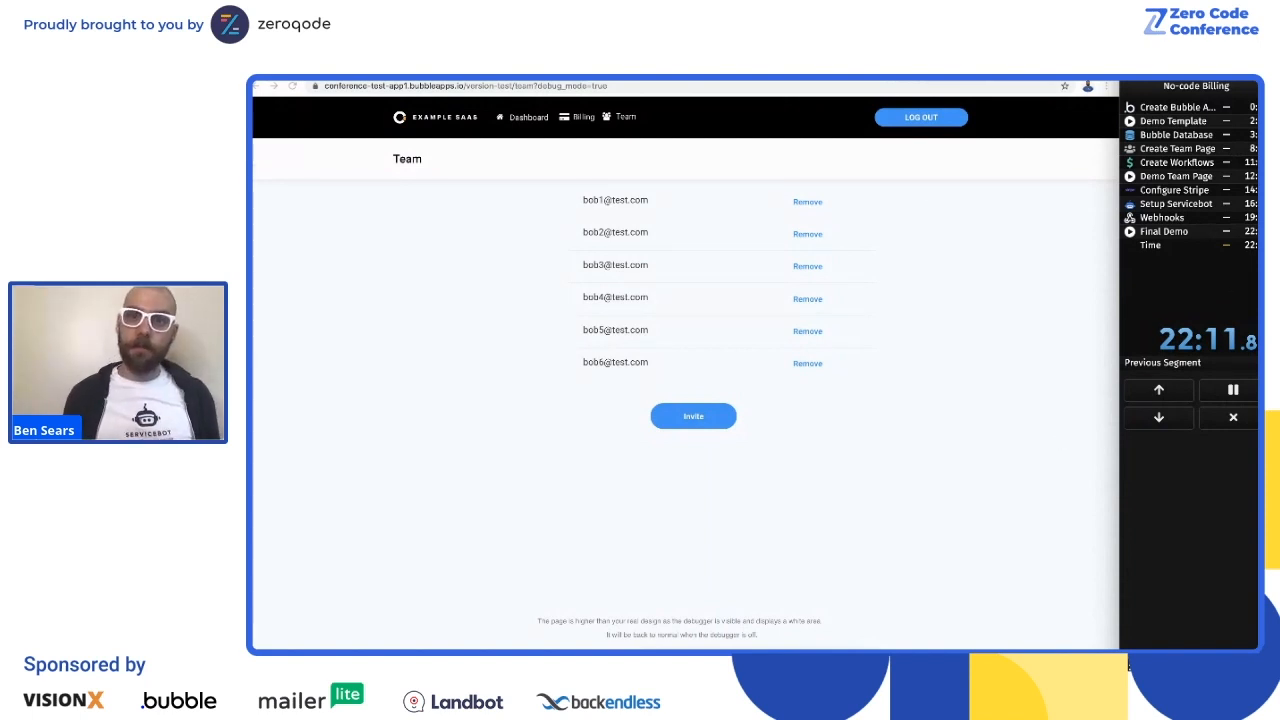
left_click(1018, 80)
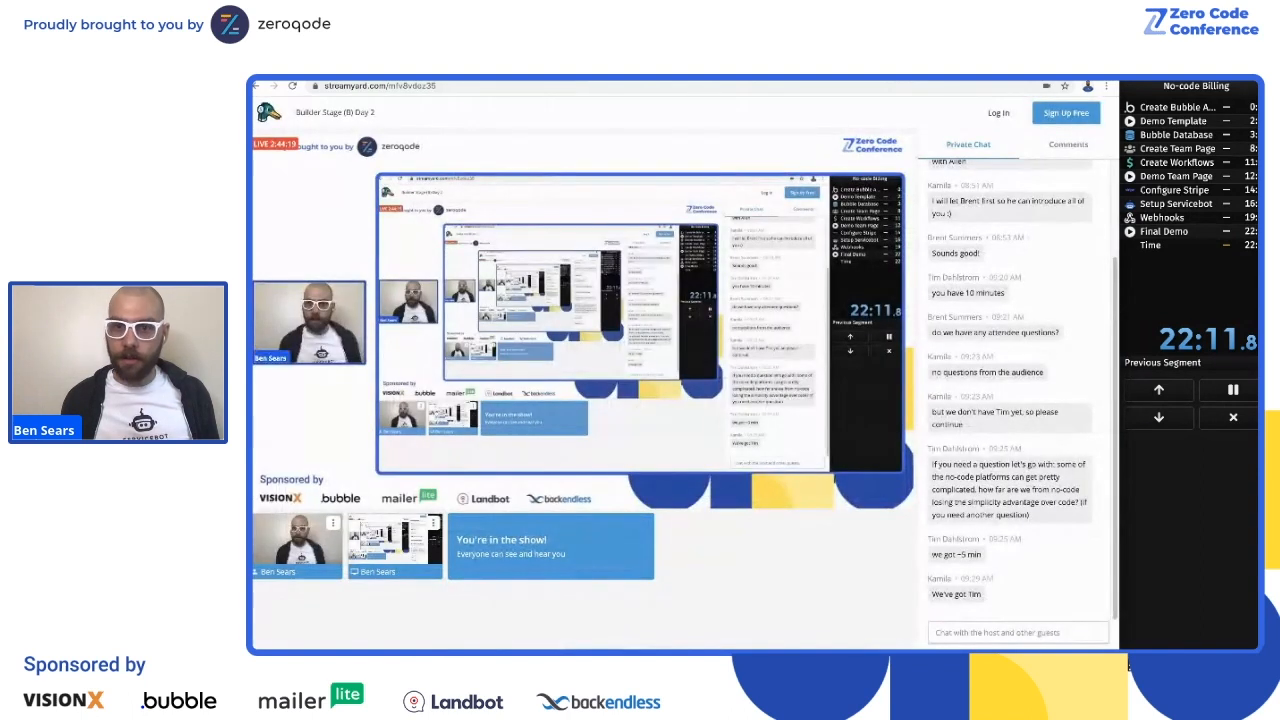
left_click(440, 80)
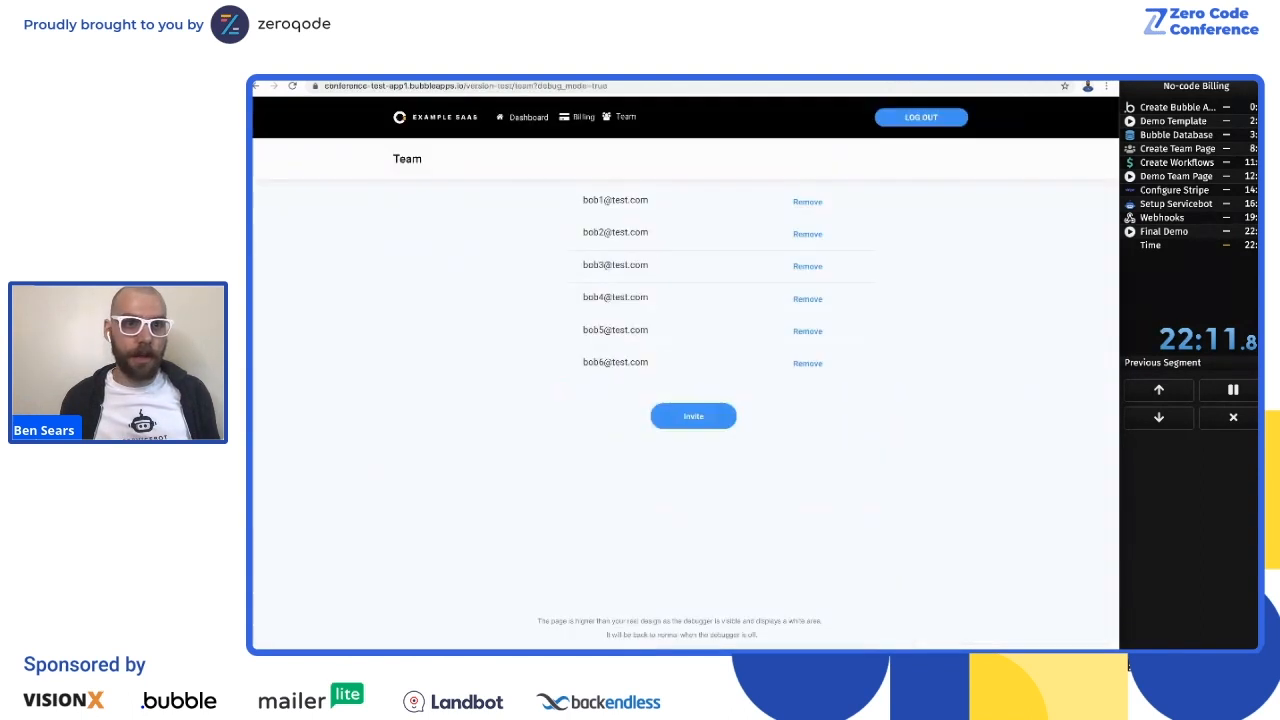